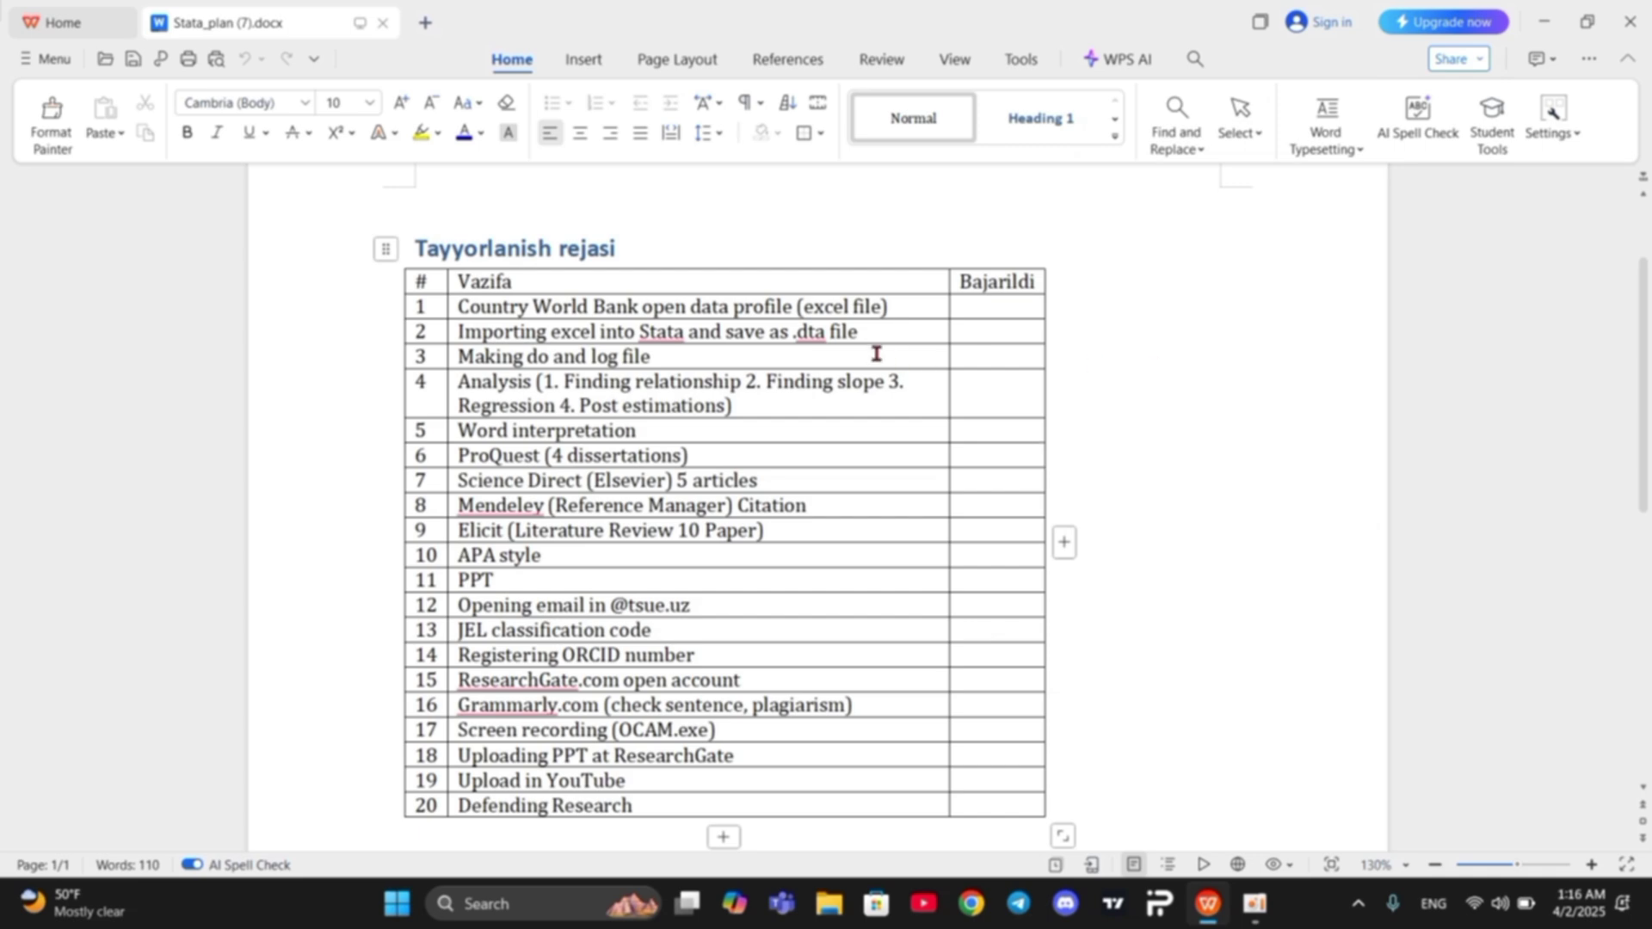
Step: Switch to Chrome, search for "world bank open data | data" and open the World Bank Open Data site at 100% zoom
scroll(629, 323, "down", 2)
scroll(516, 504, "up", 2)
left_click(971, 904)
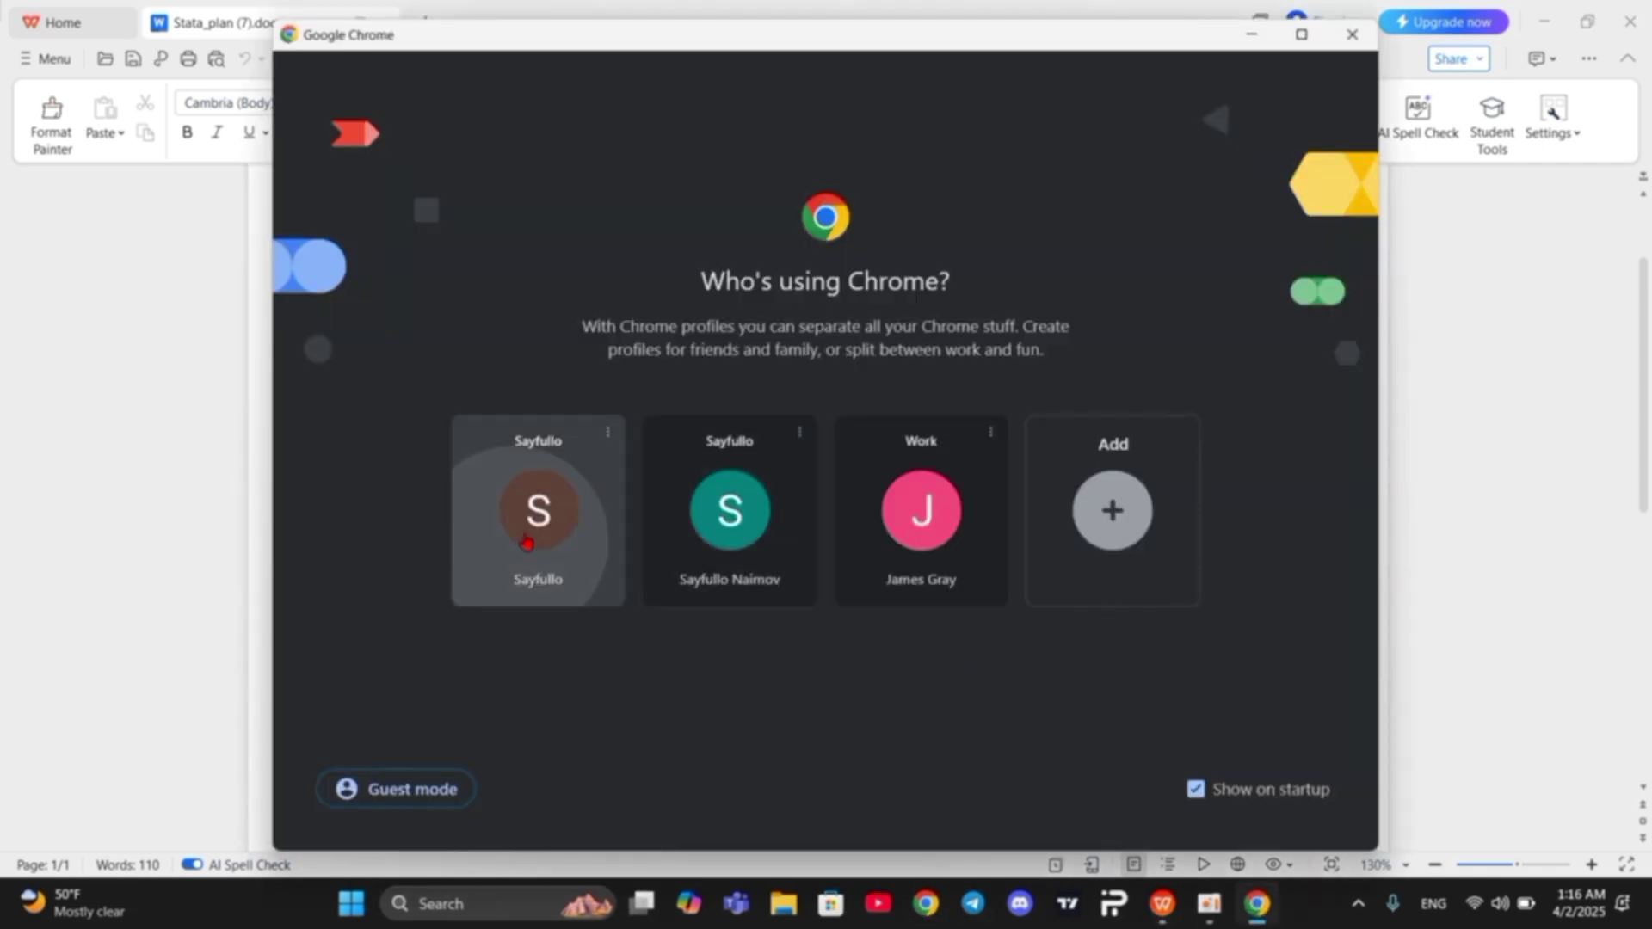
left_click(534, 518)
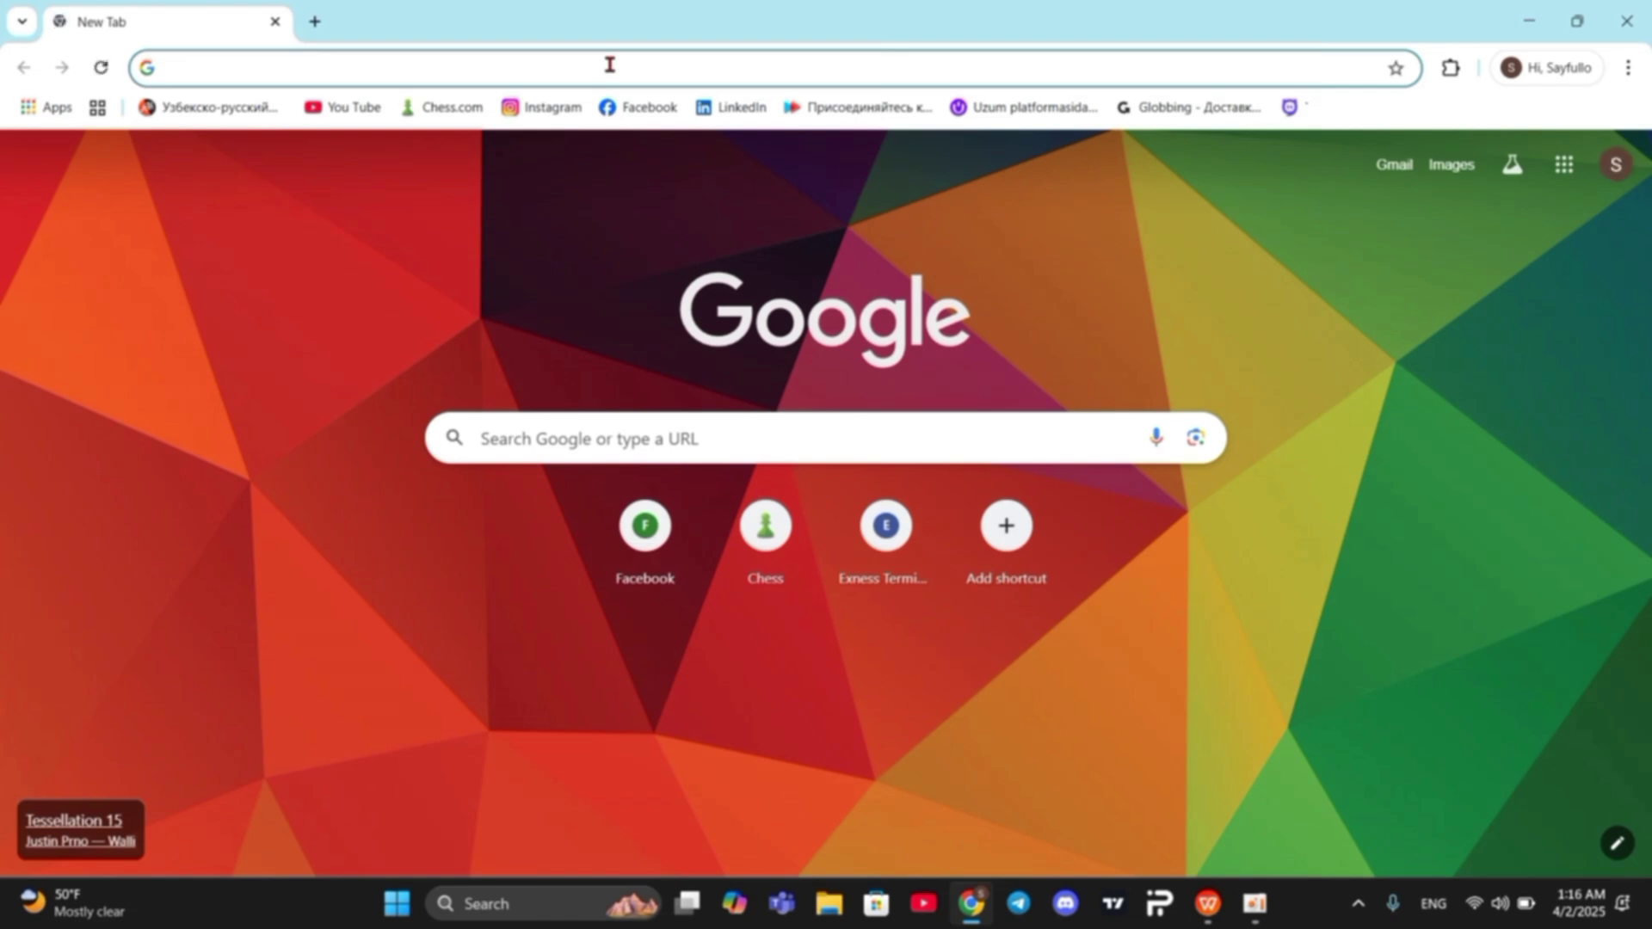
type("world")
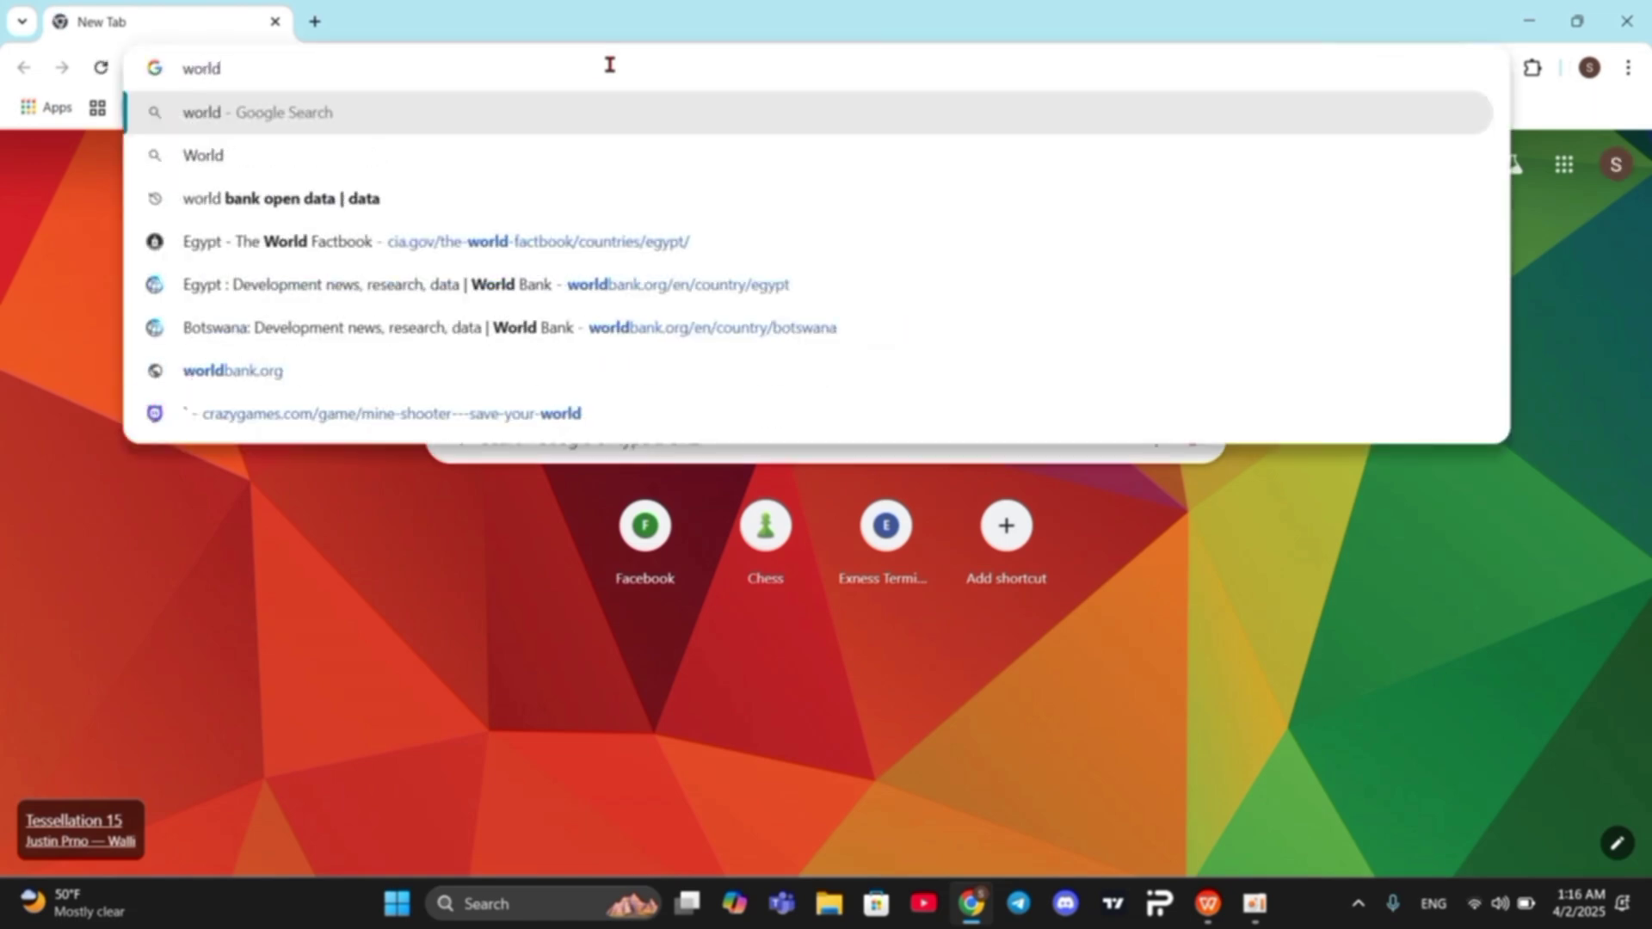
left_click(464, 202)
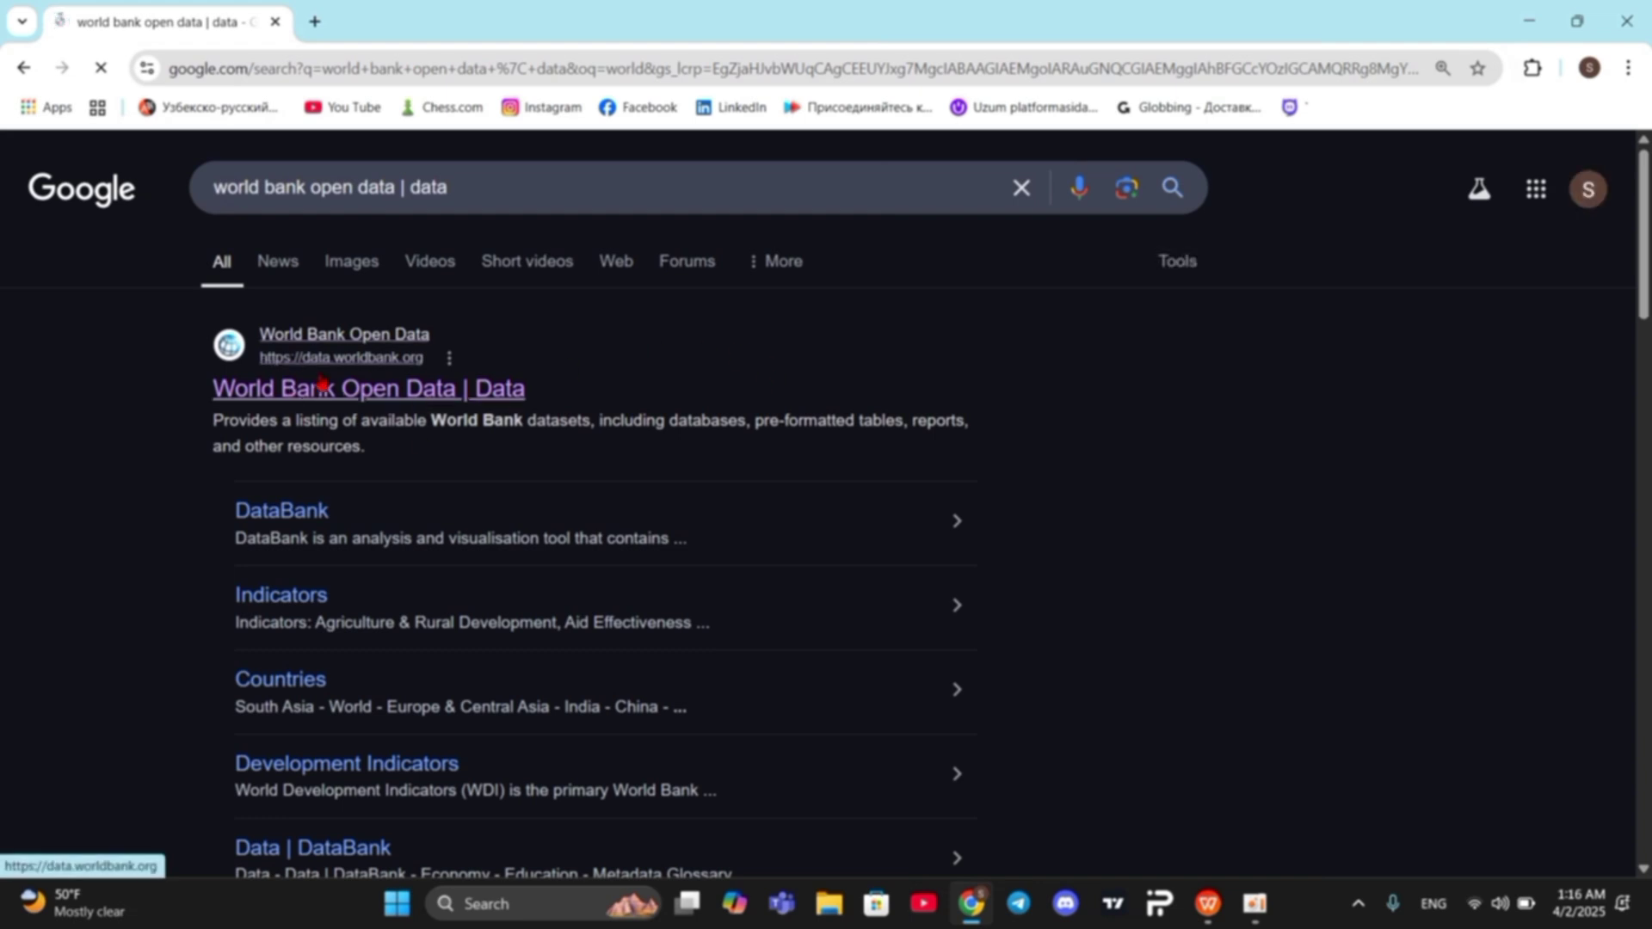
left_click(315, 392)
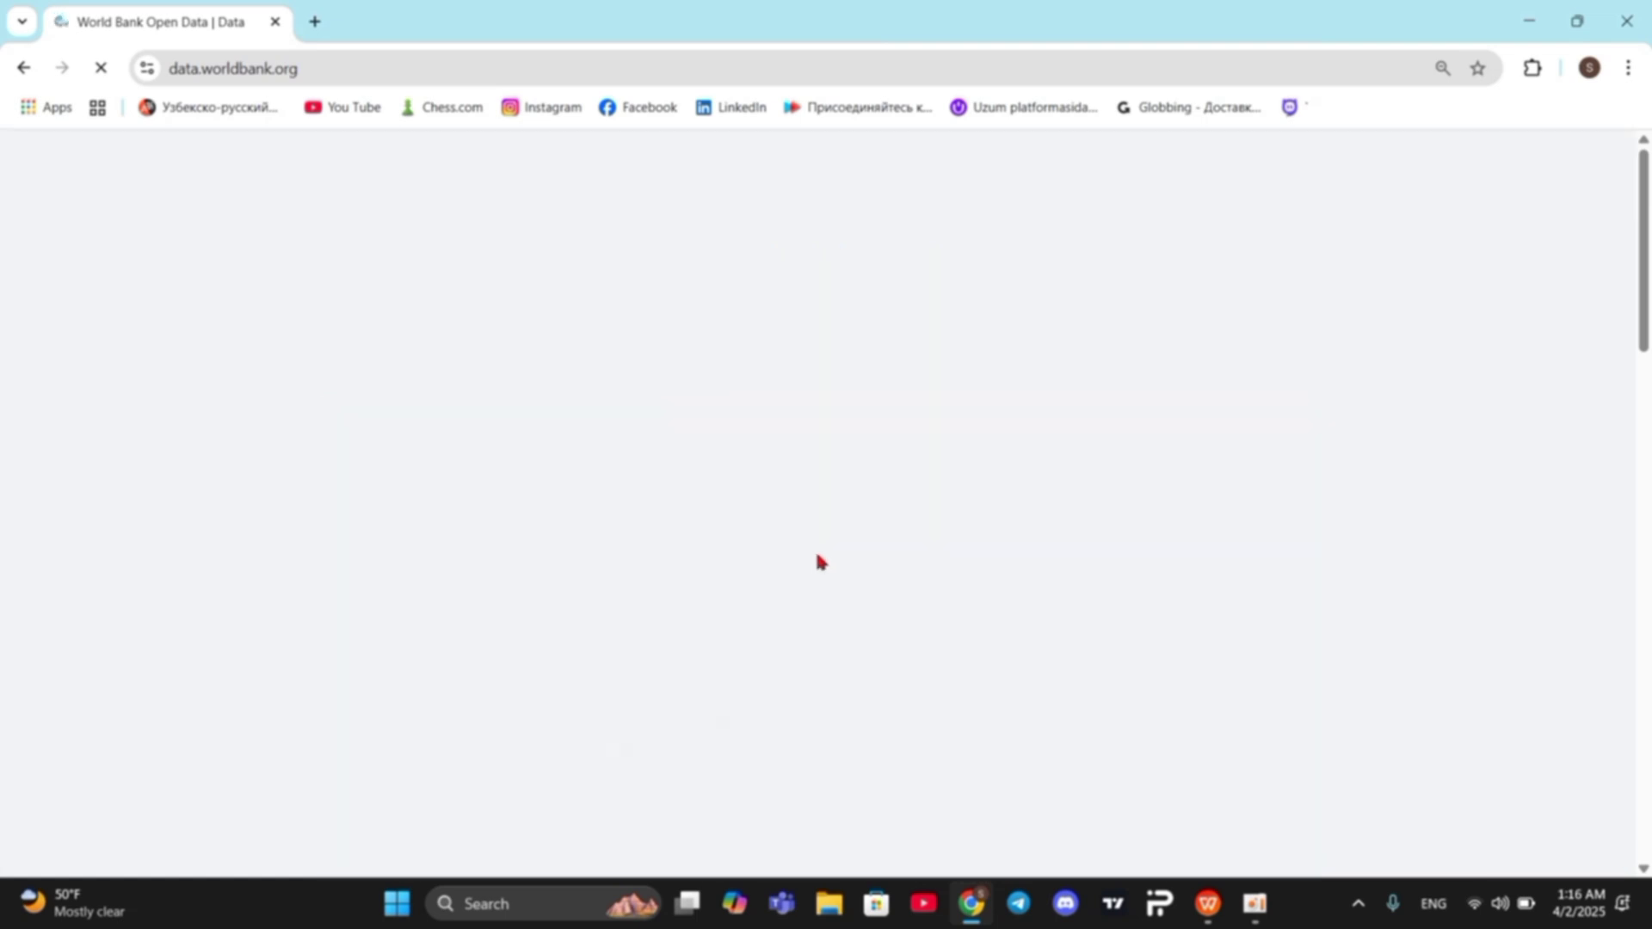
key("ctrl+0")
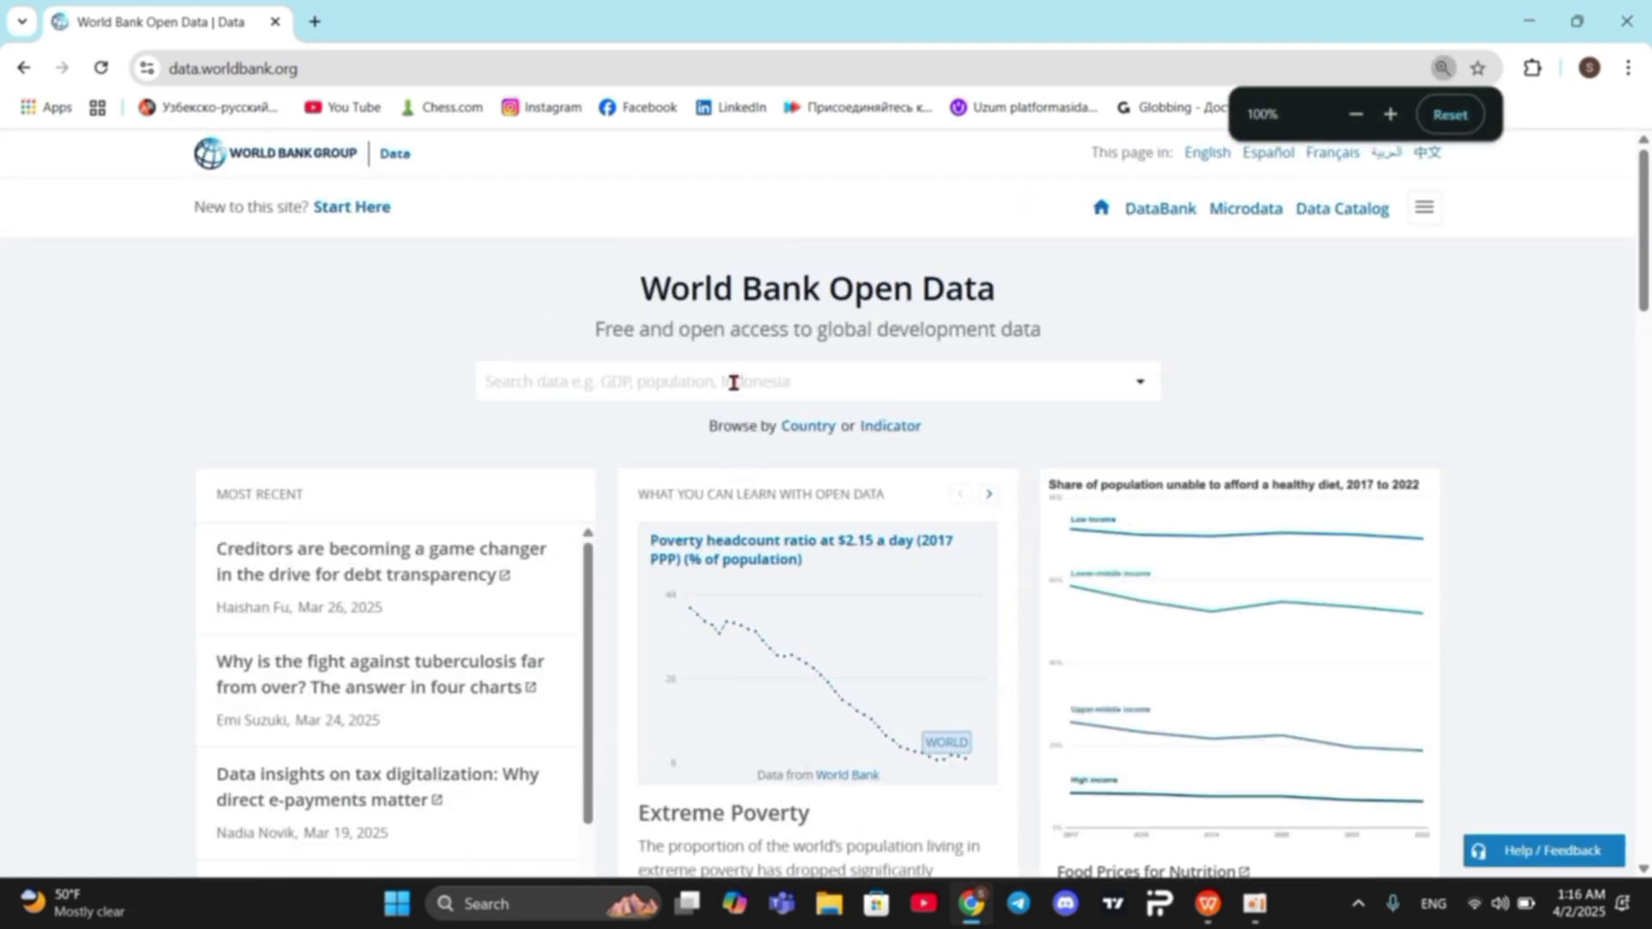
Step: Browse the countries beginning with B, open Botswana's data page and look over its overview indicators
left_click(732, 379)
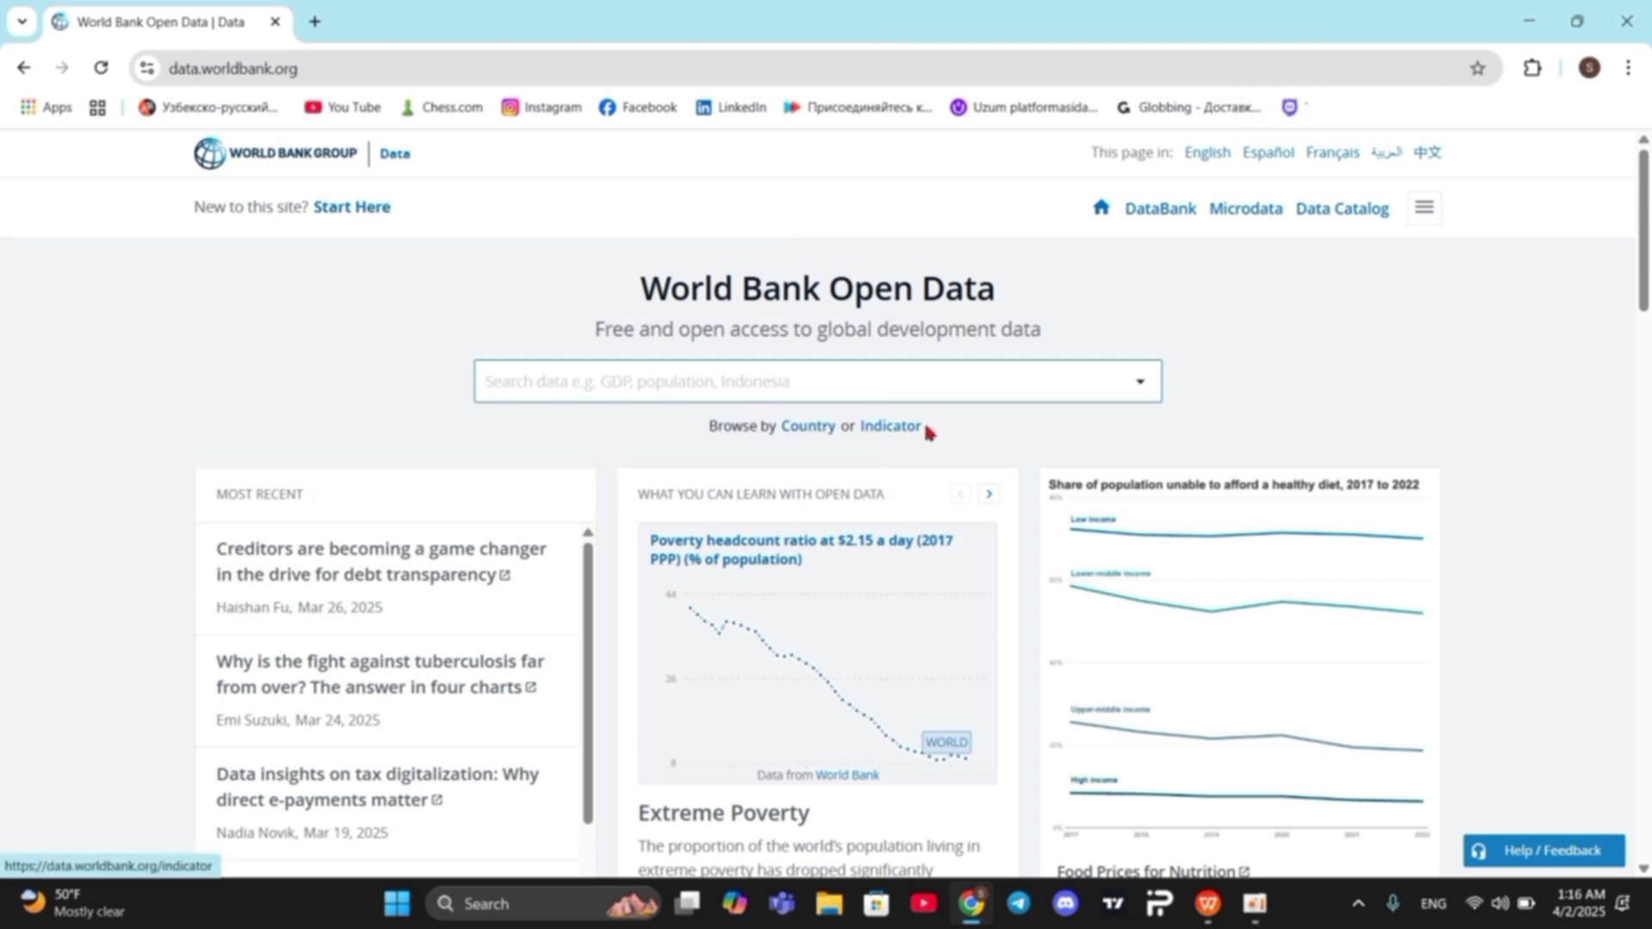
left_click(814, 432)
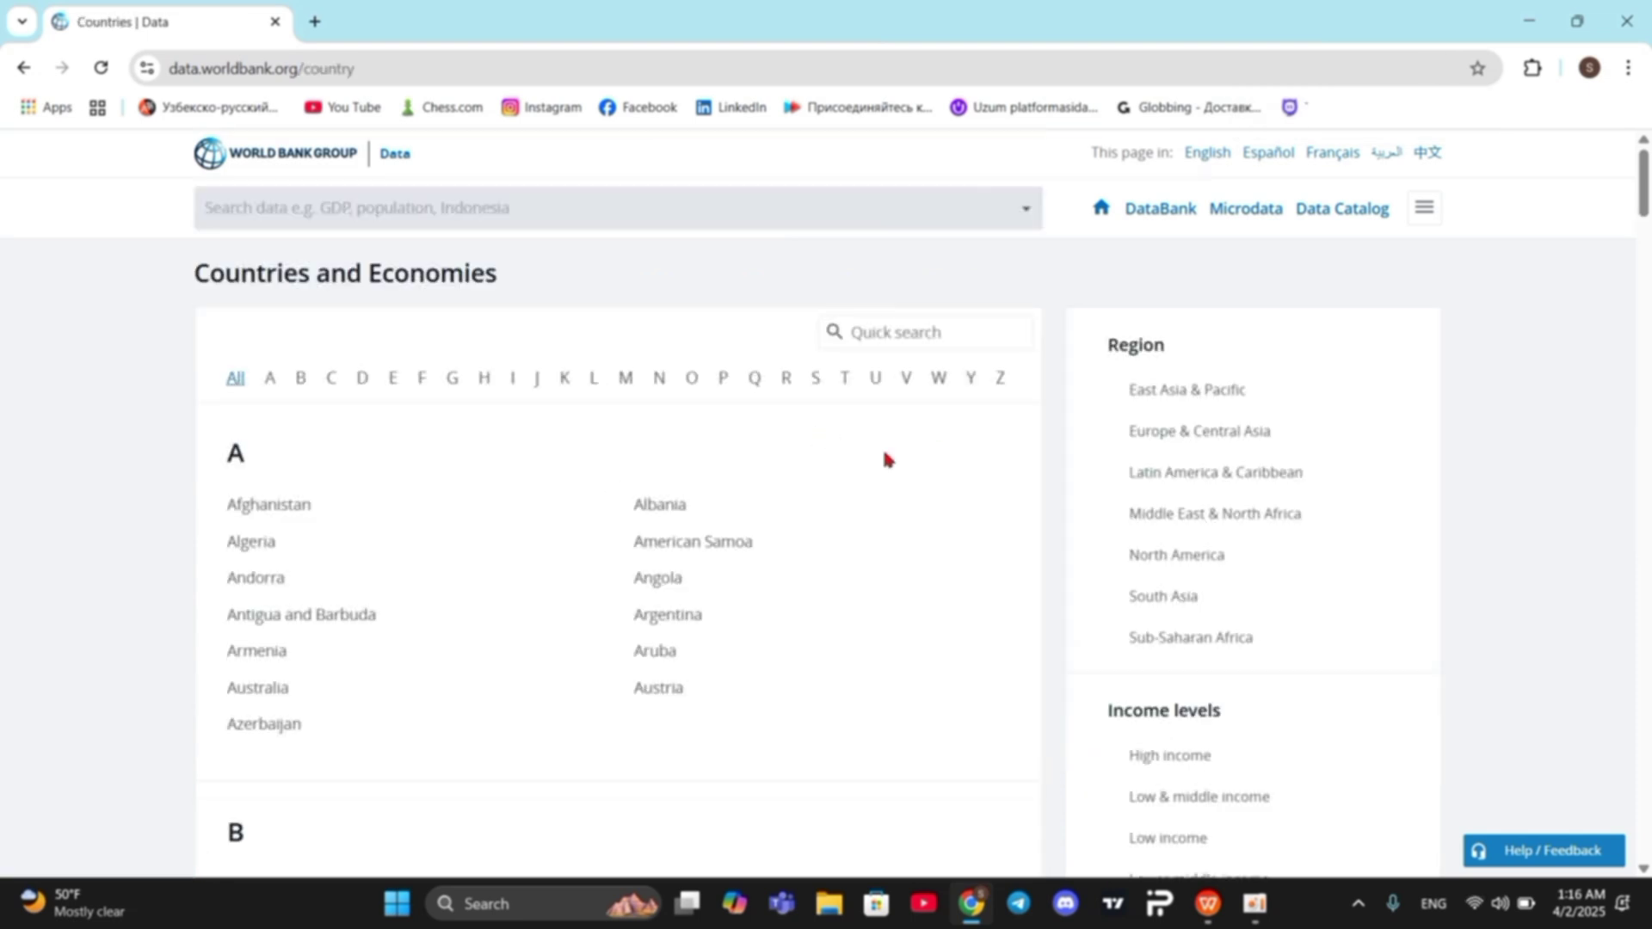
left_click(301, 378)
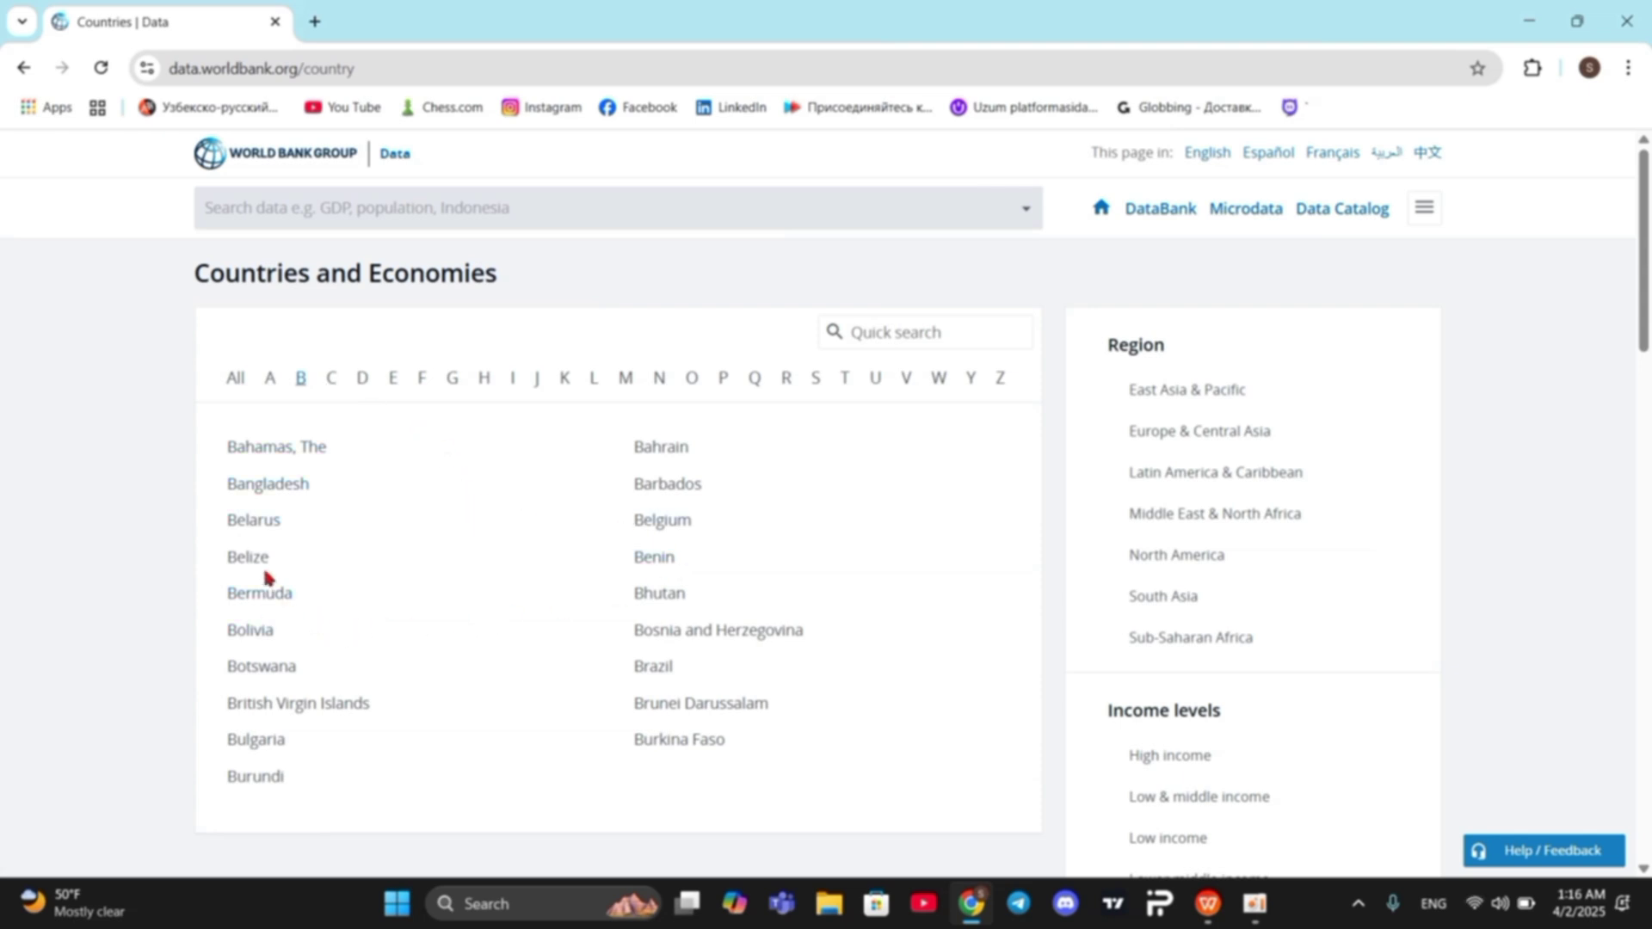
left_click(267, 670)
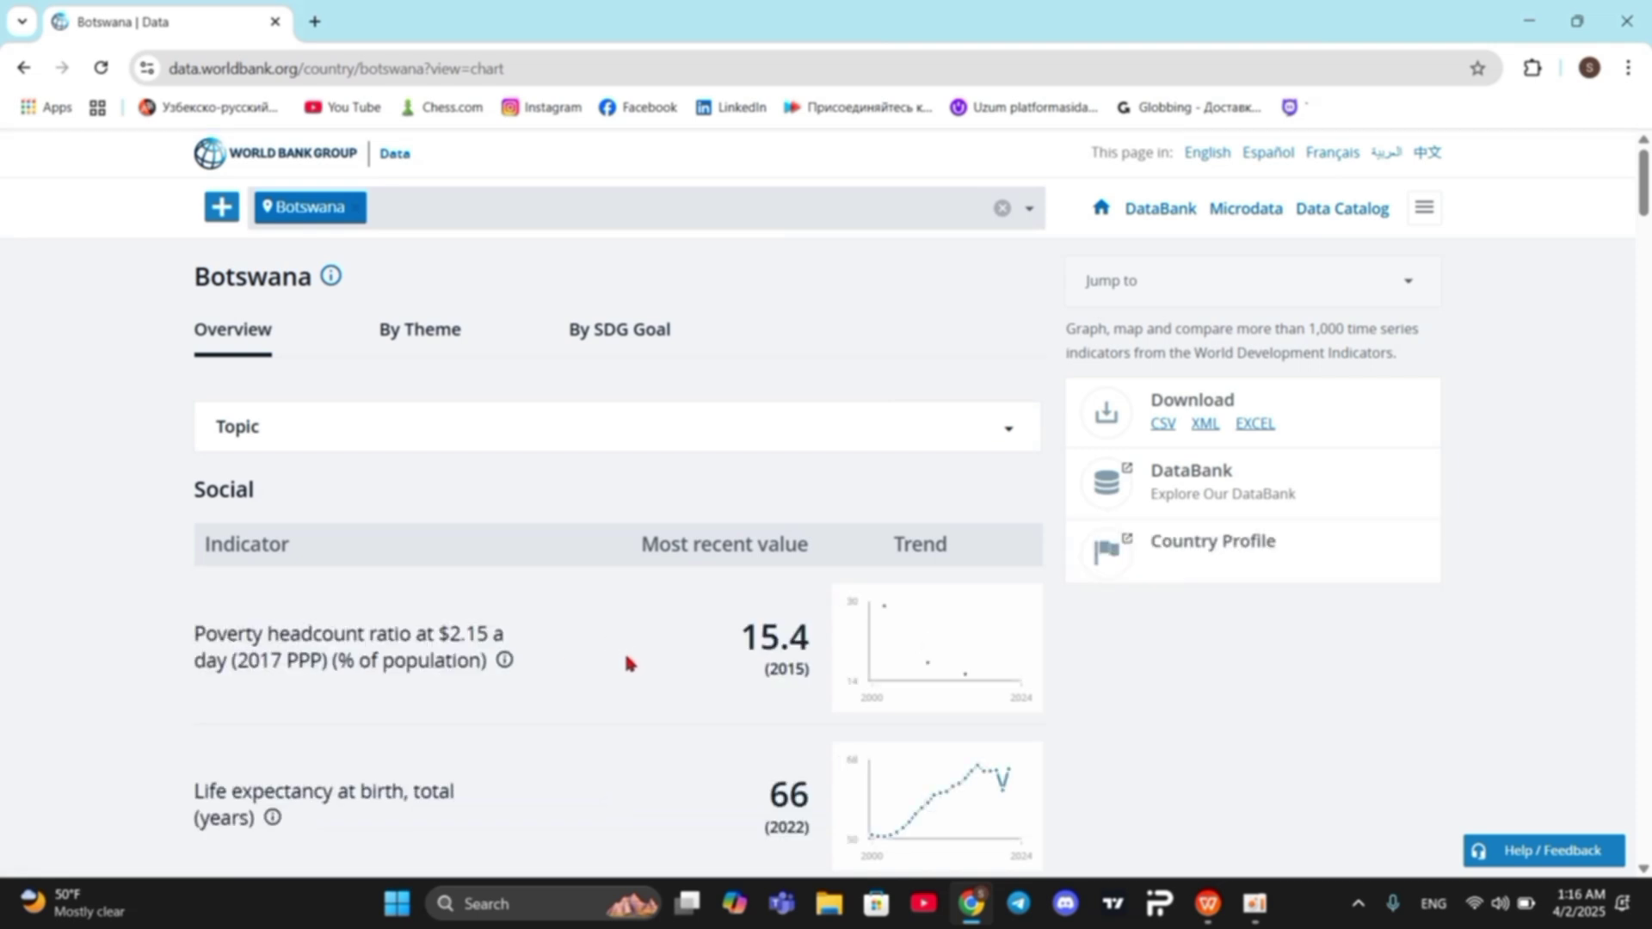
scroll(757, 659, "down", 2)
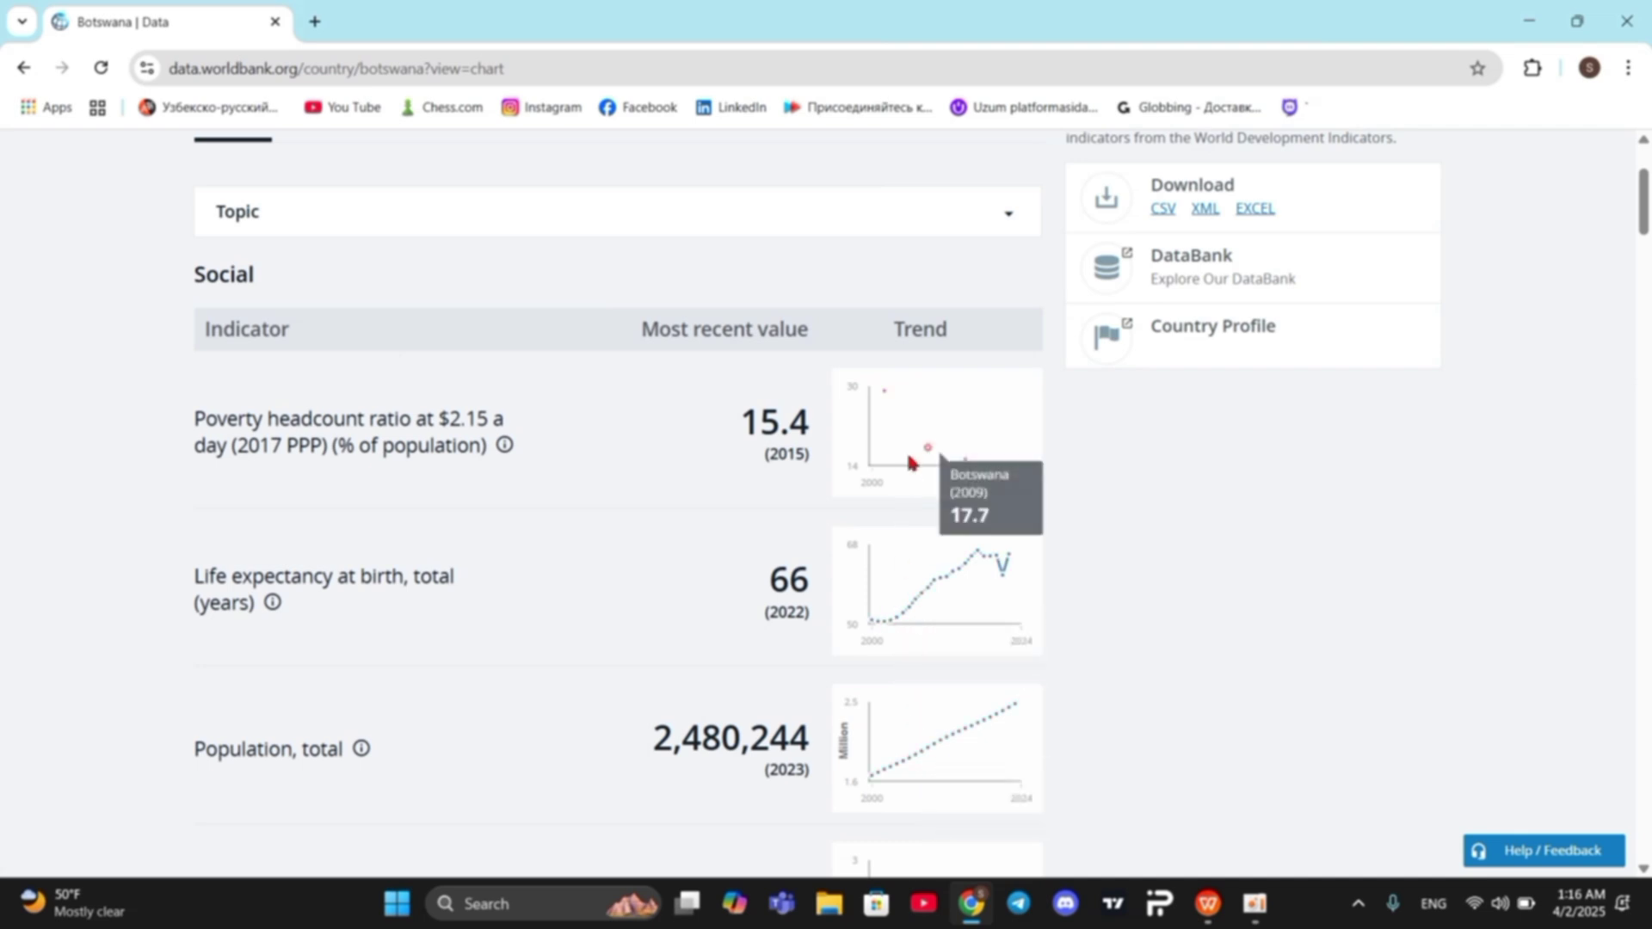
scroll(809, 584, "up", 2)
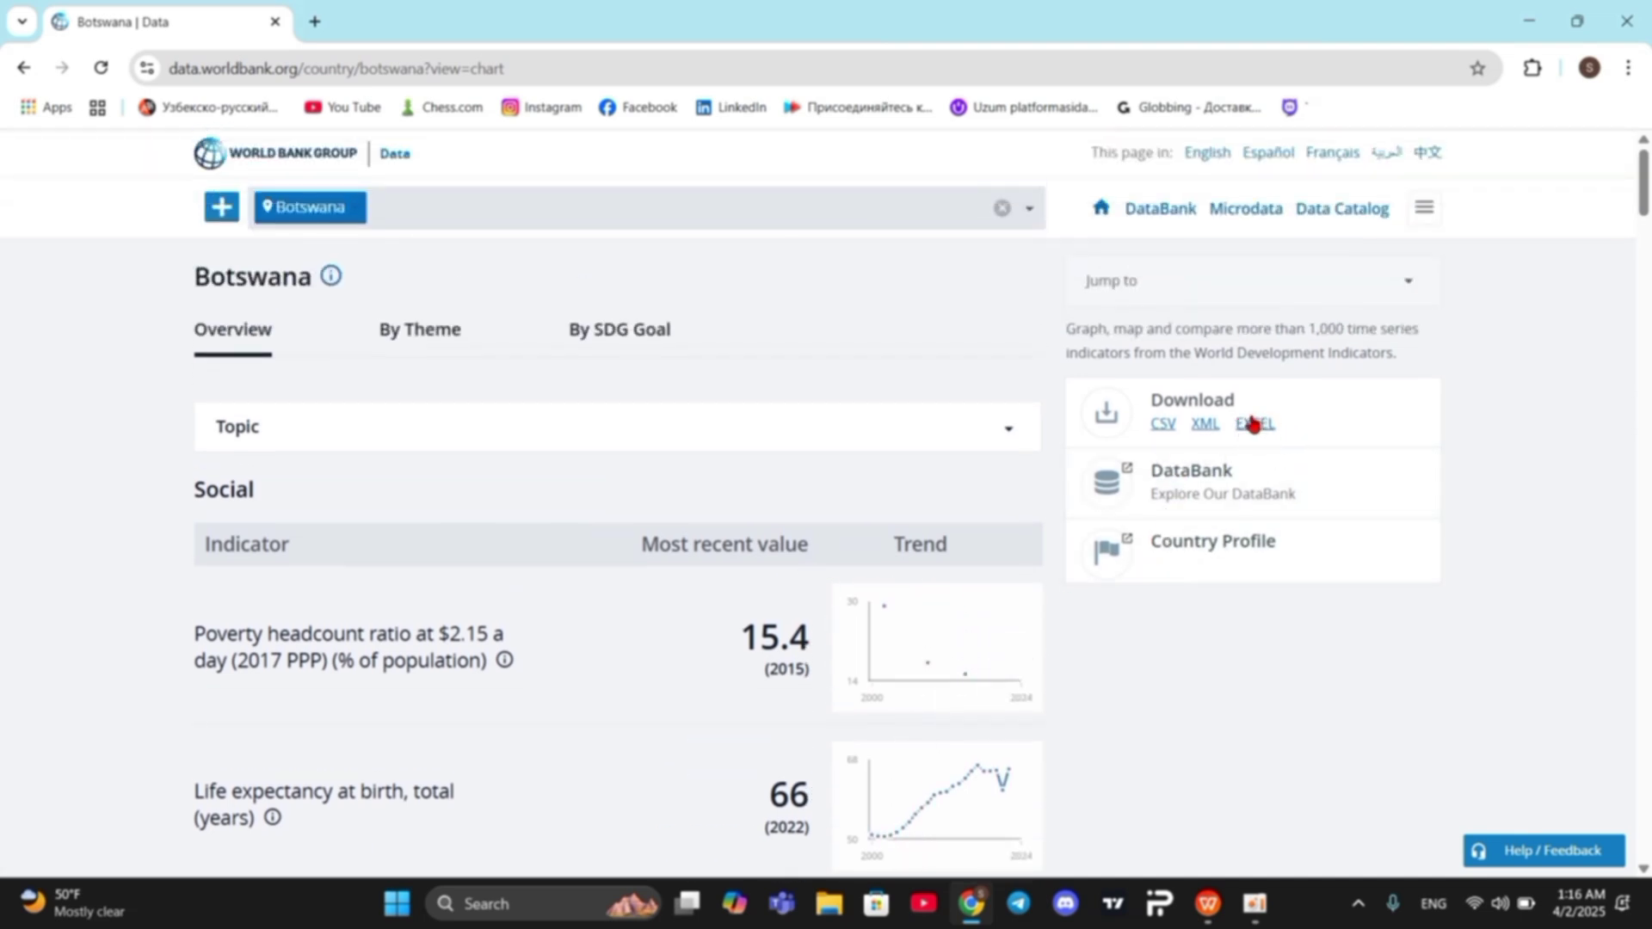
Step: Go to the desktop, move the downloaded API_BWA_DS2_en_excel_v2_16952.xls icon to an empty area and open the file
left_click(1529, 20)
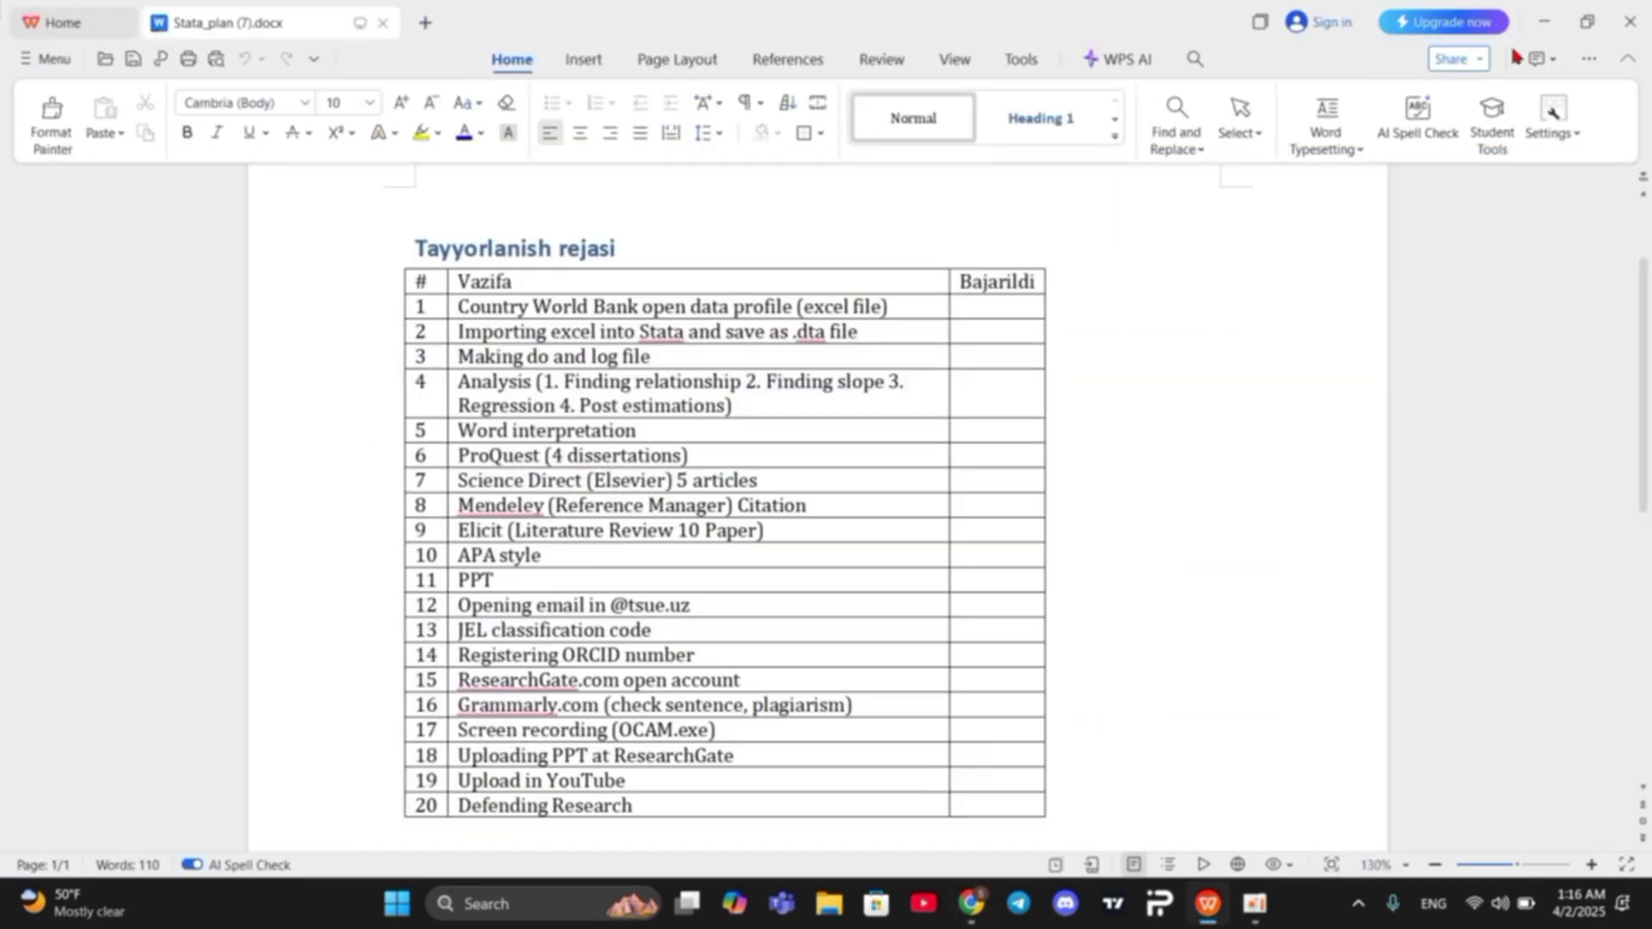
left_click(1540, 14)
left_click_drag(529, 39, 613, 474)
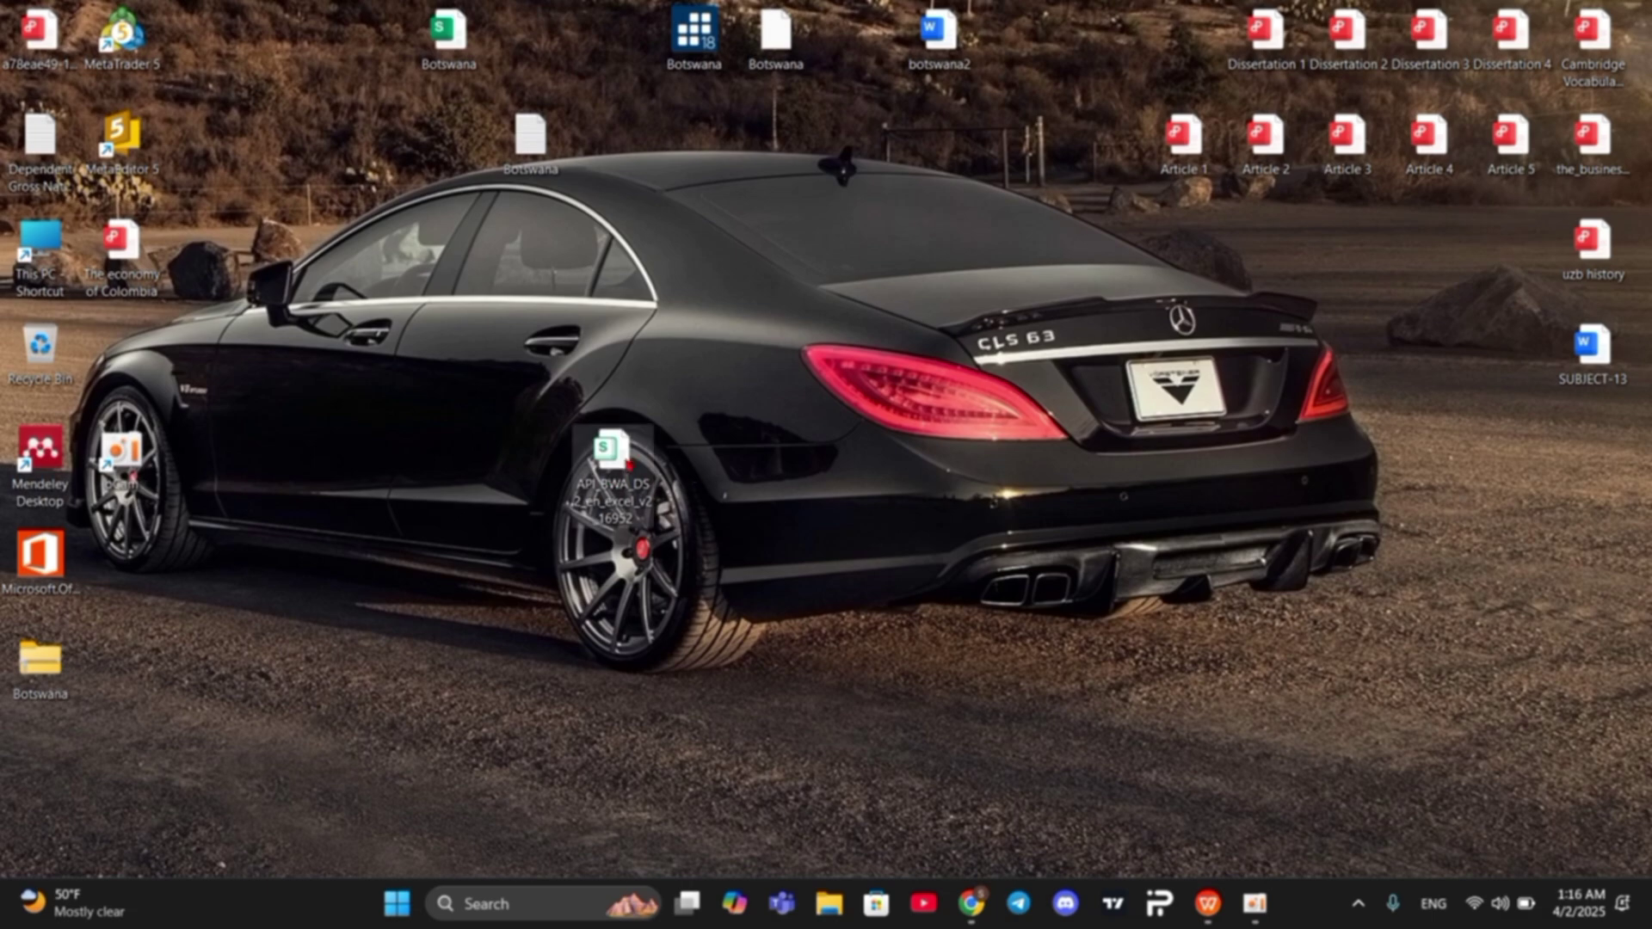
double_click(629, 464)
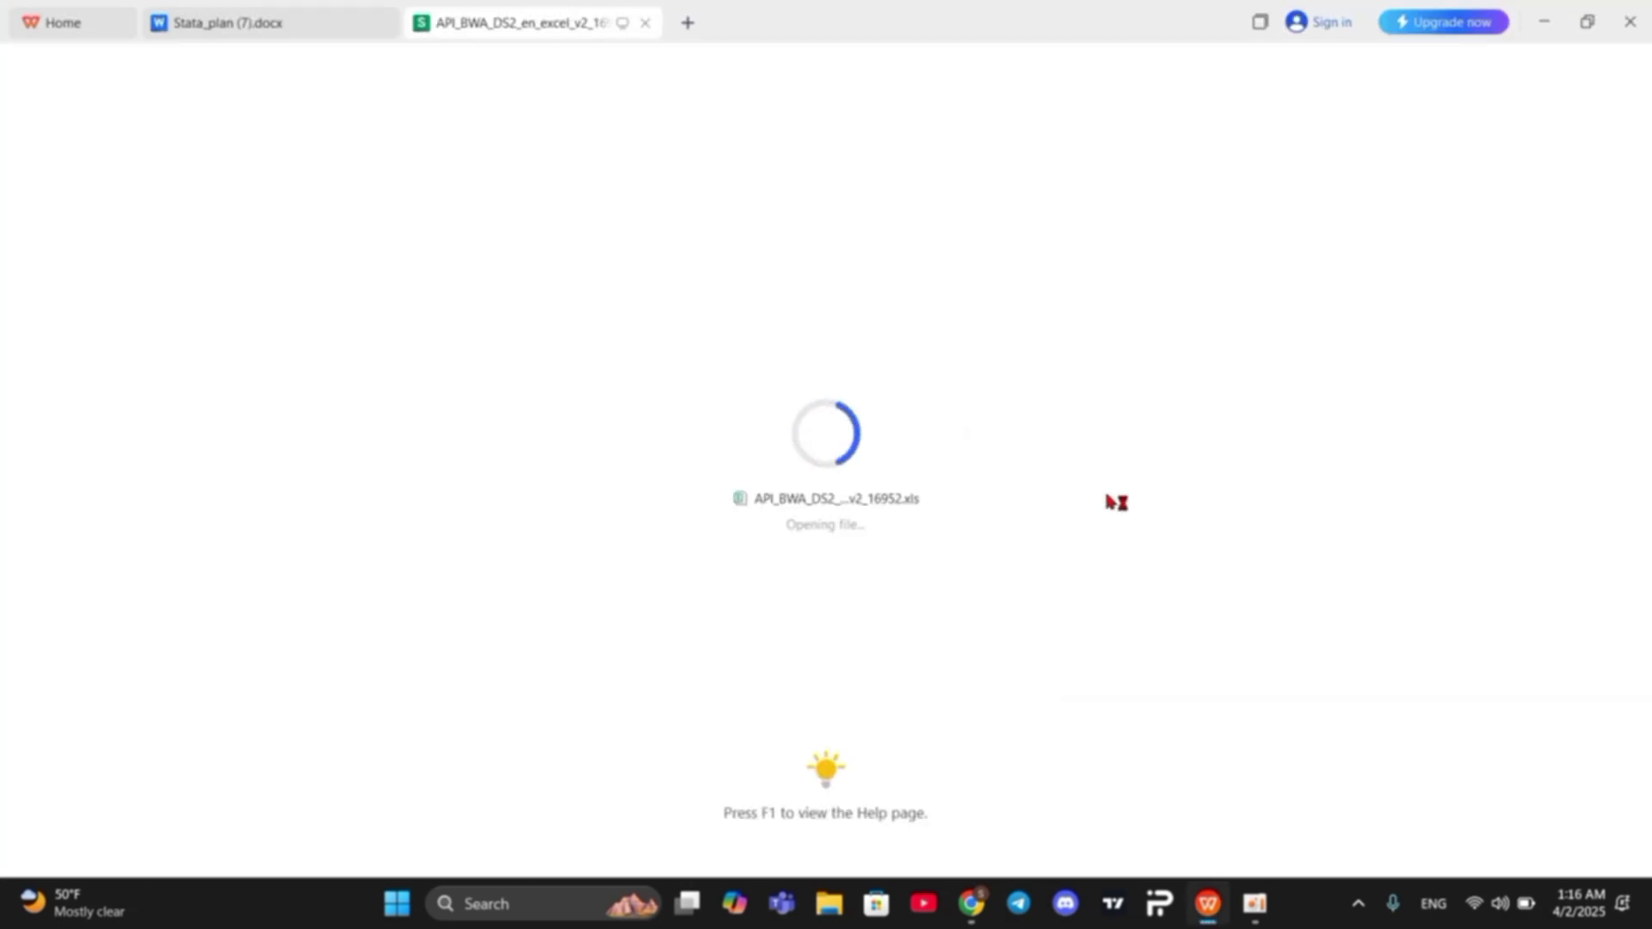
Step: Look over the indicators on the Data sheet and copy the entire header row 4 containing the year labels
scroll(363, 372, "down", 3)
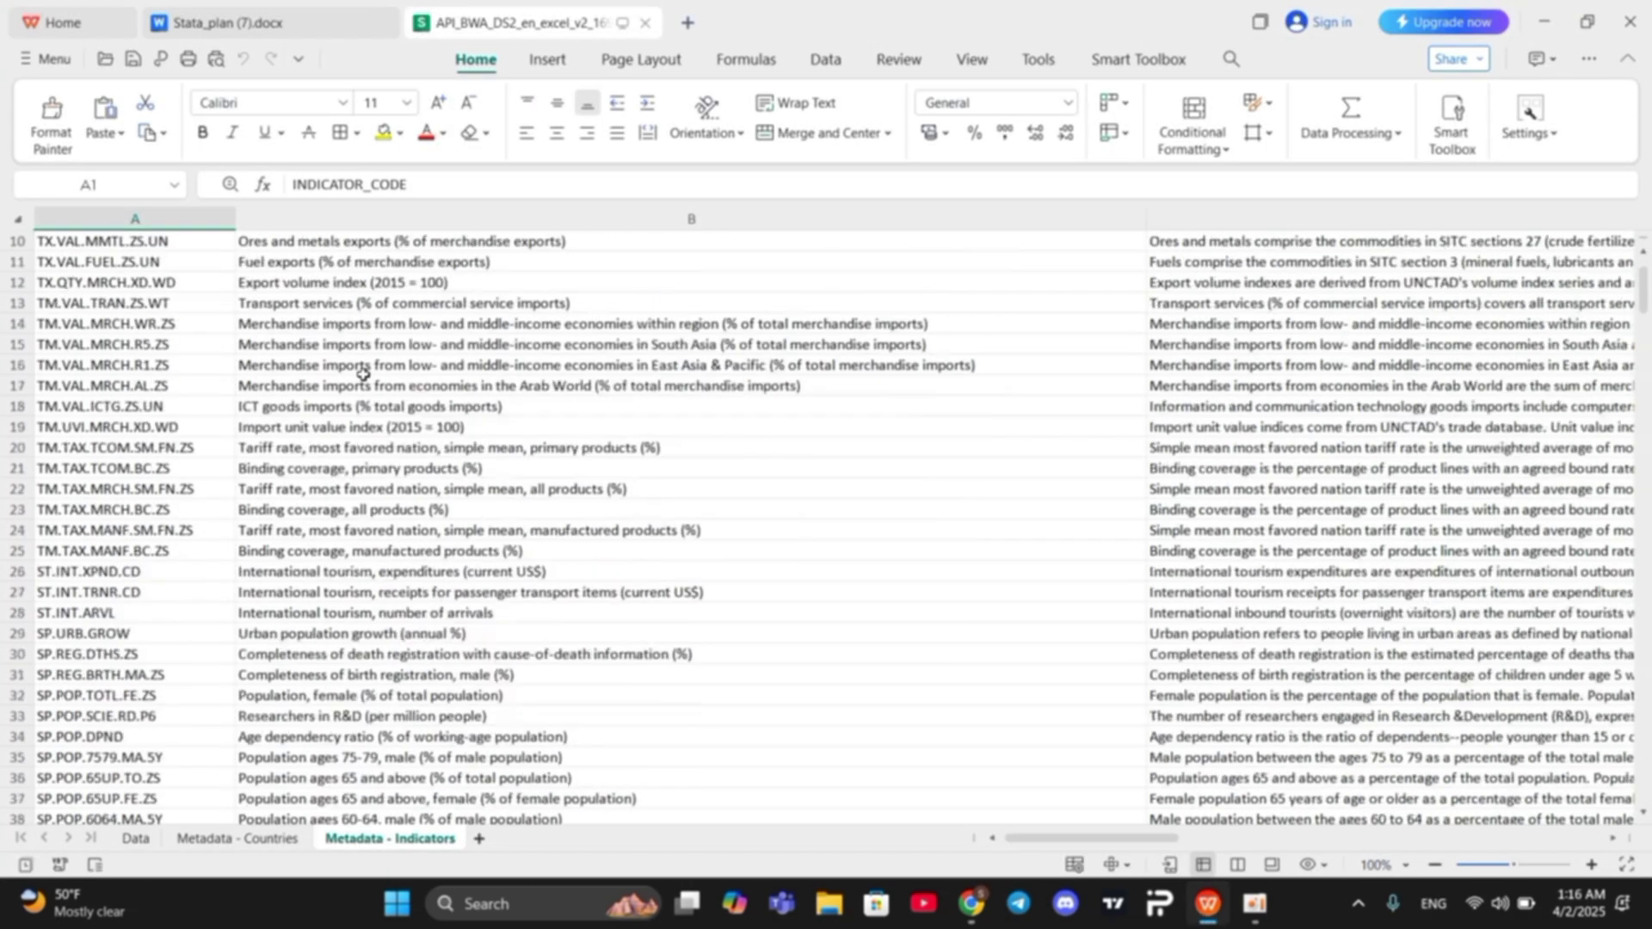
left_click(133, 840)
scroll(435, 532, "down", 19)
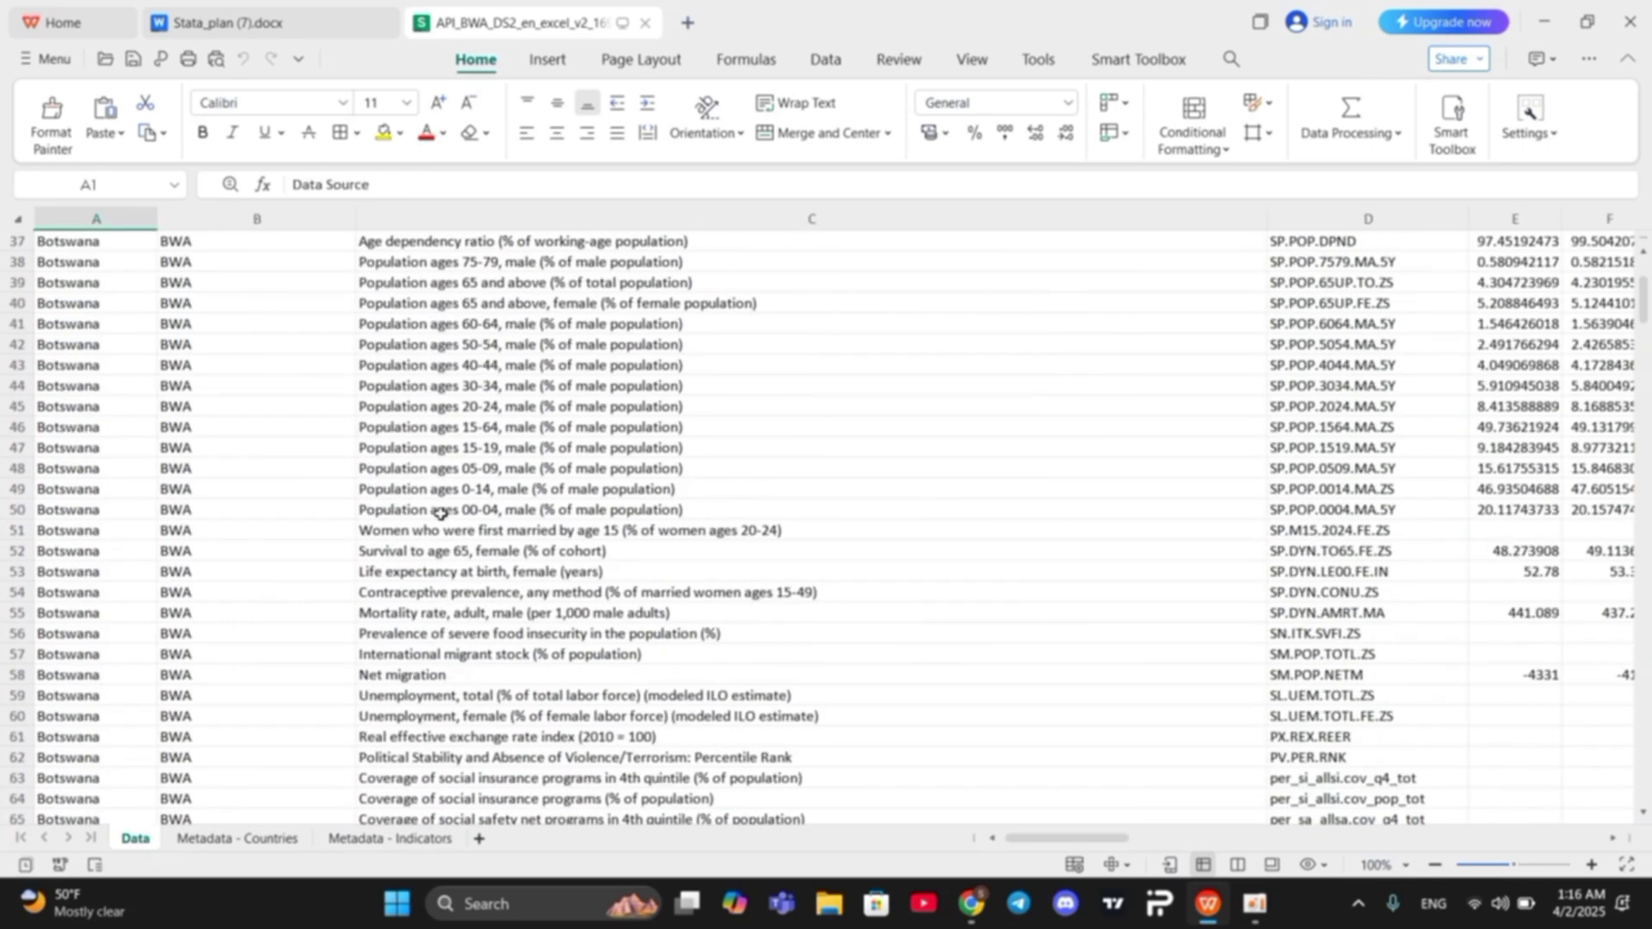
scroll(437, 513, "up", 19)
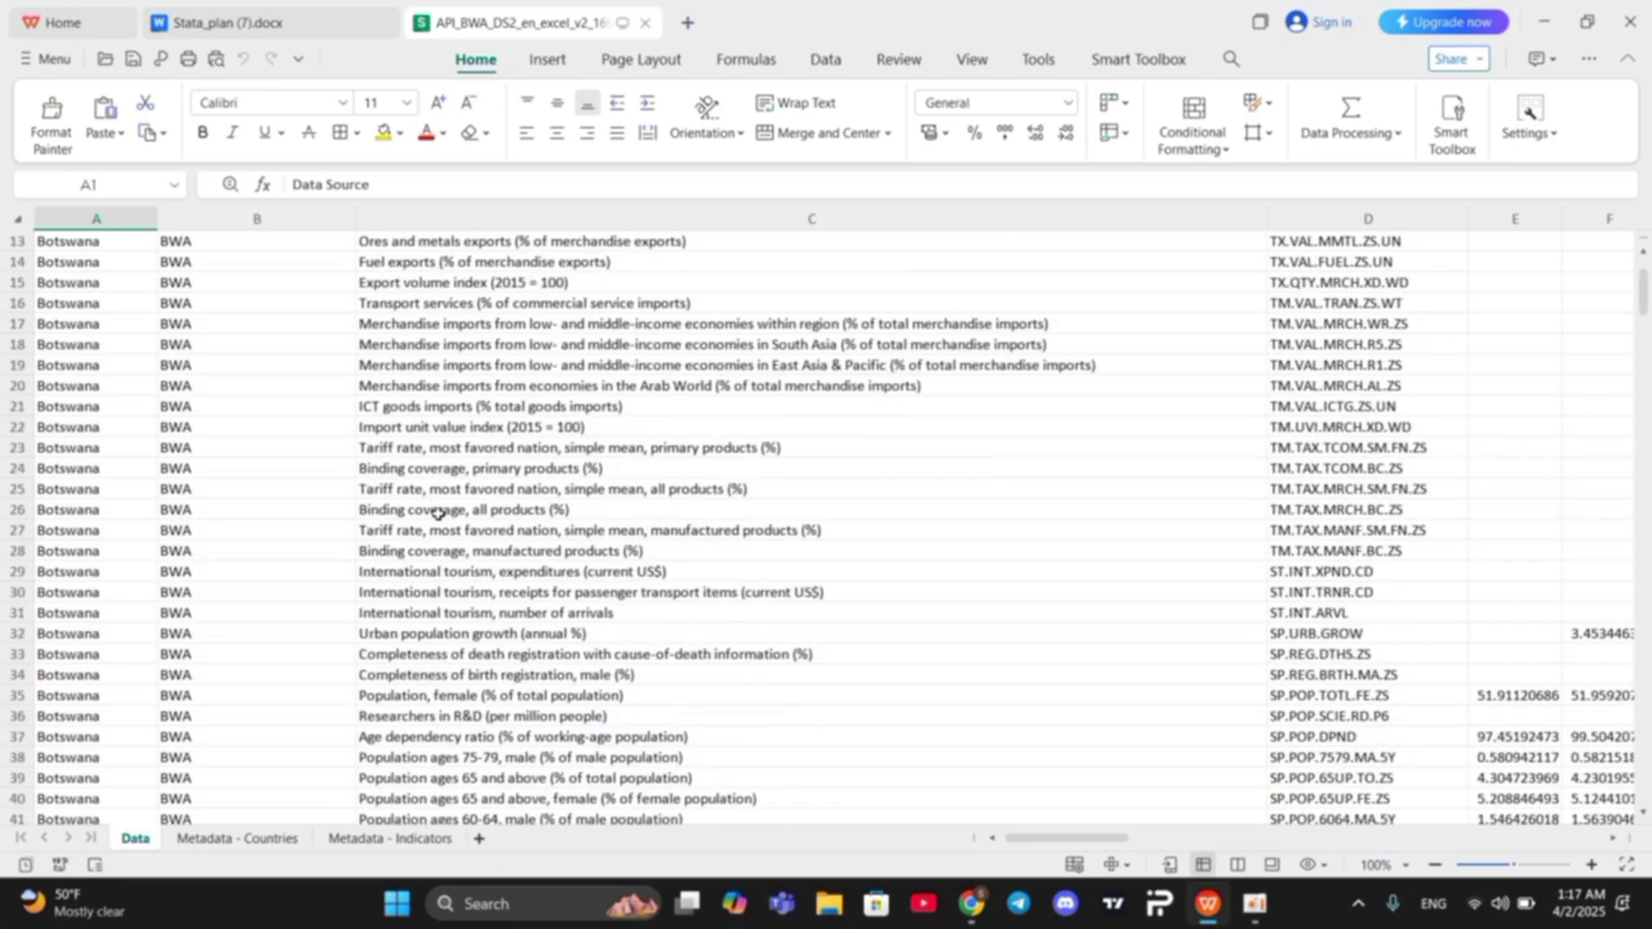
left_click(514, 430)
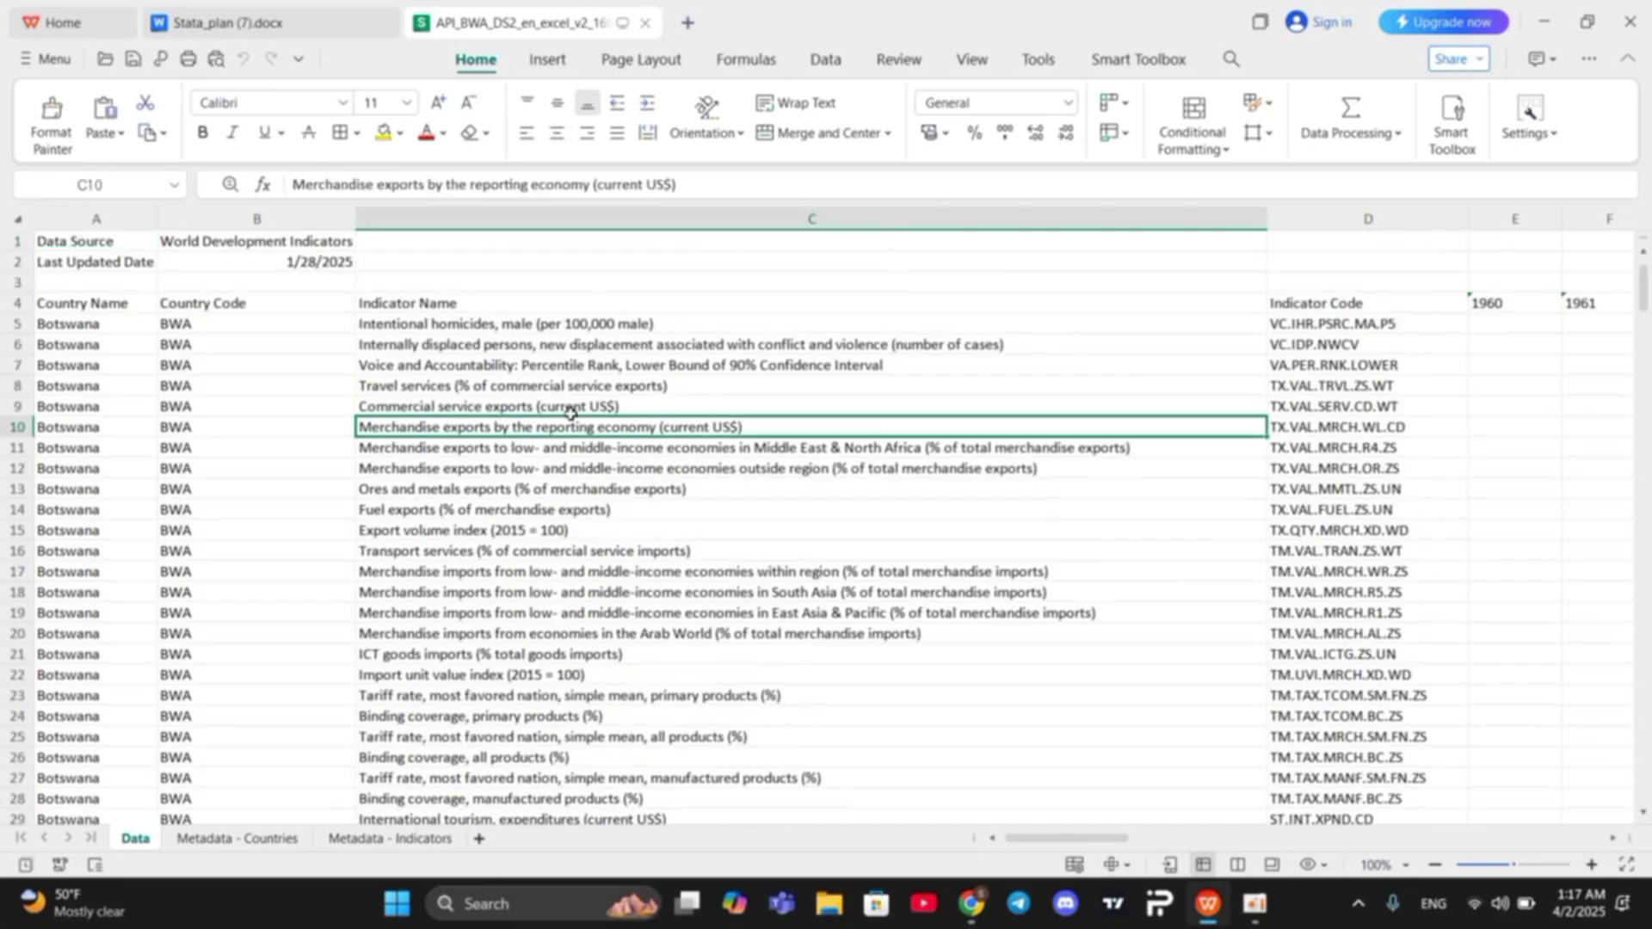
left_click(580, 365)
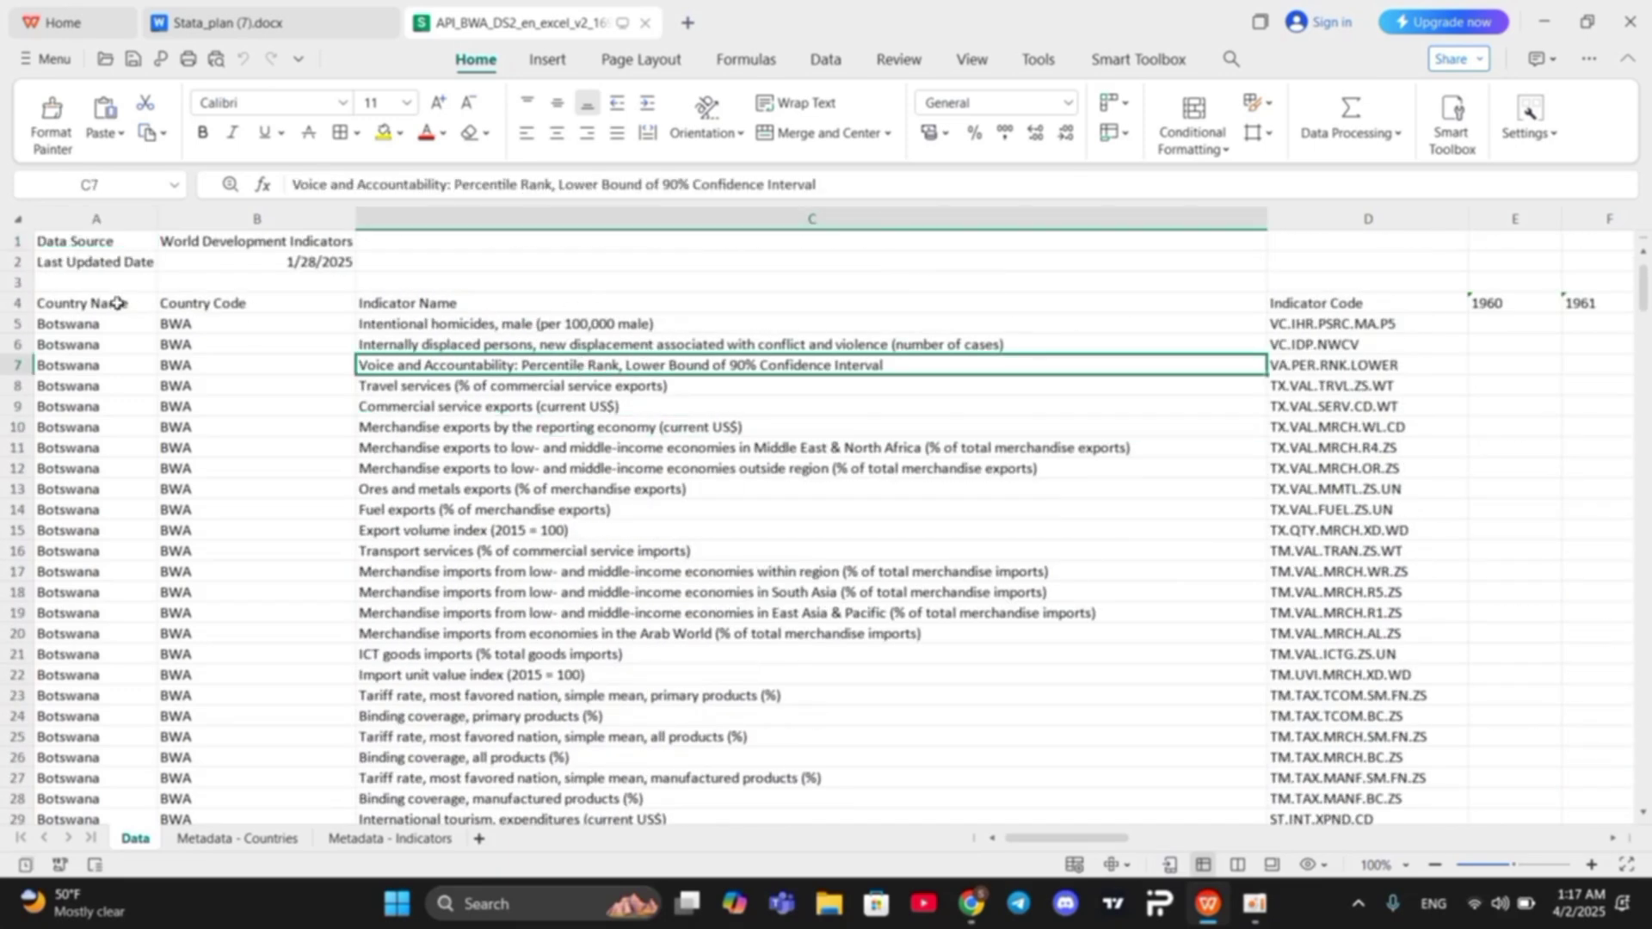
left_click(12, 303)
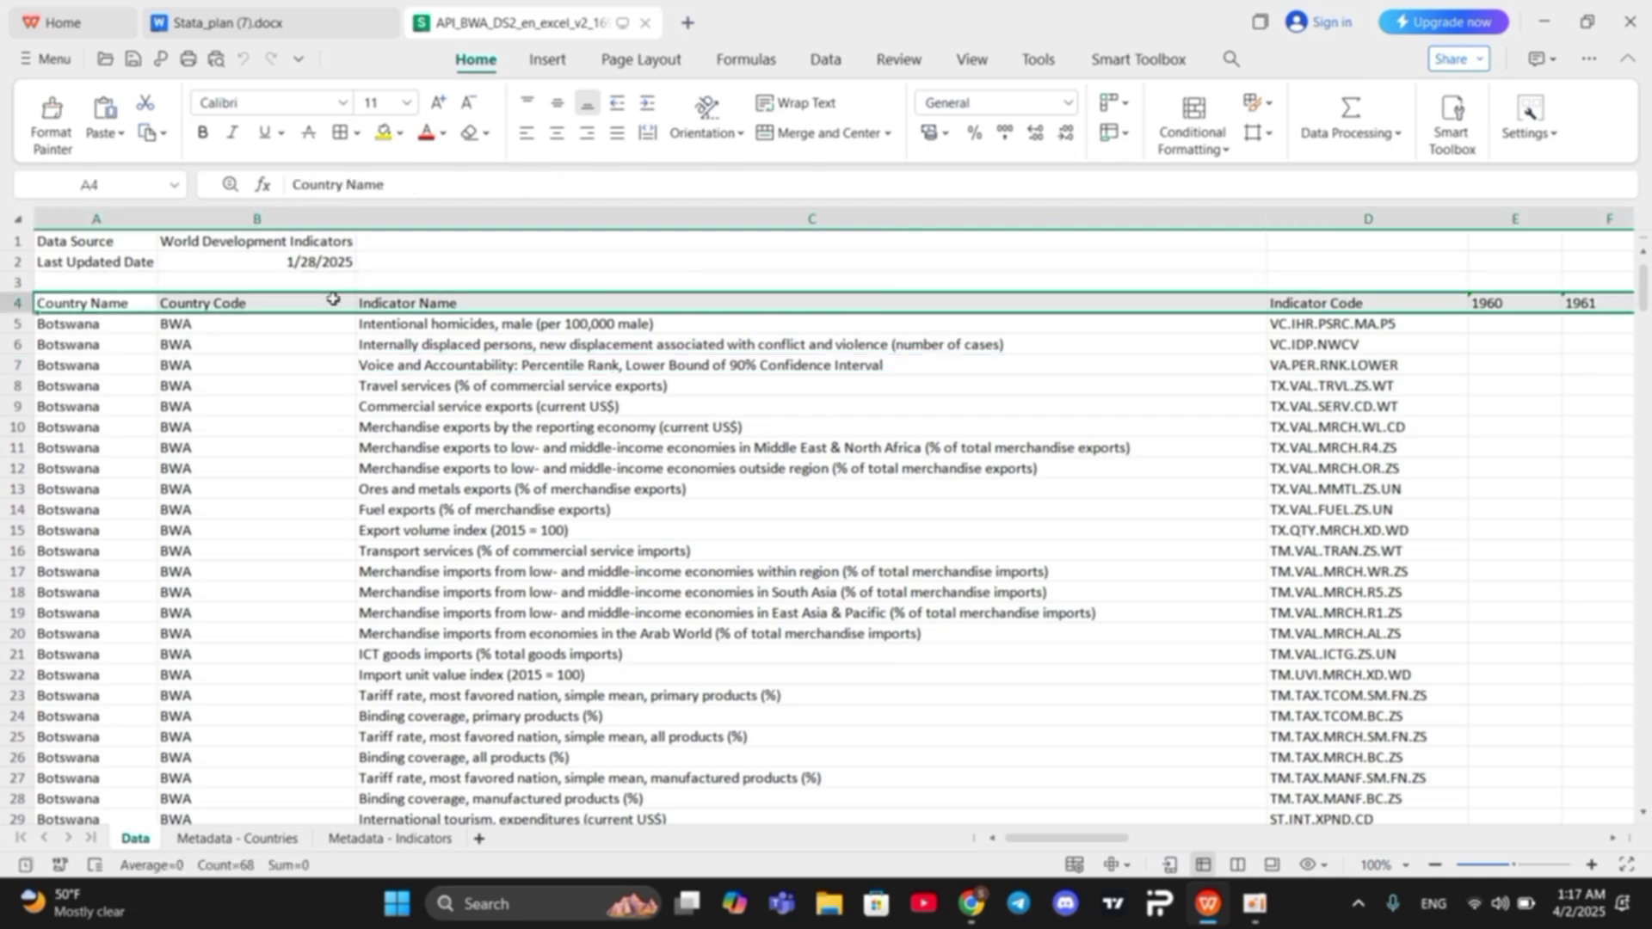
right_click(16, 303)
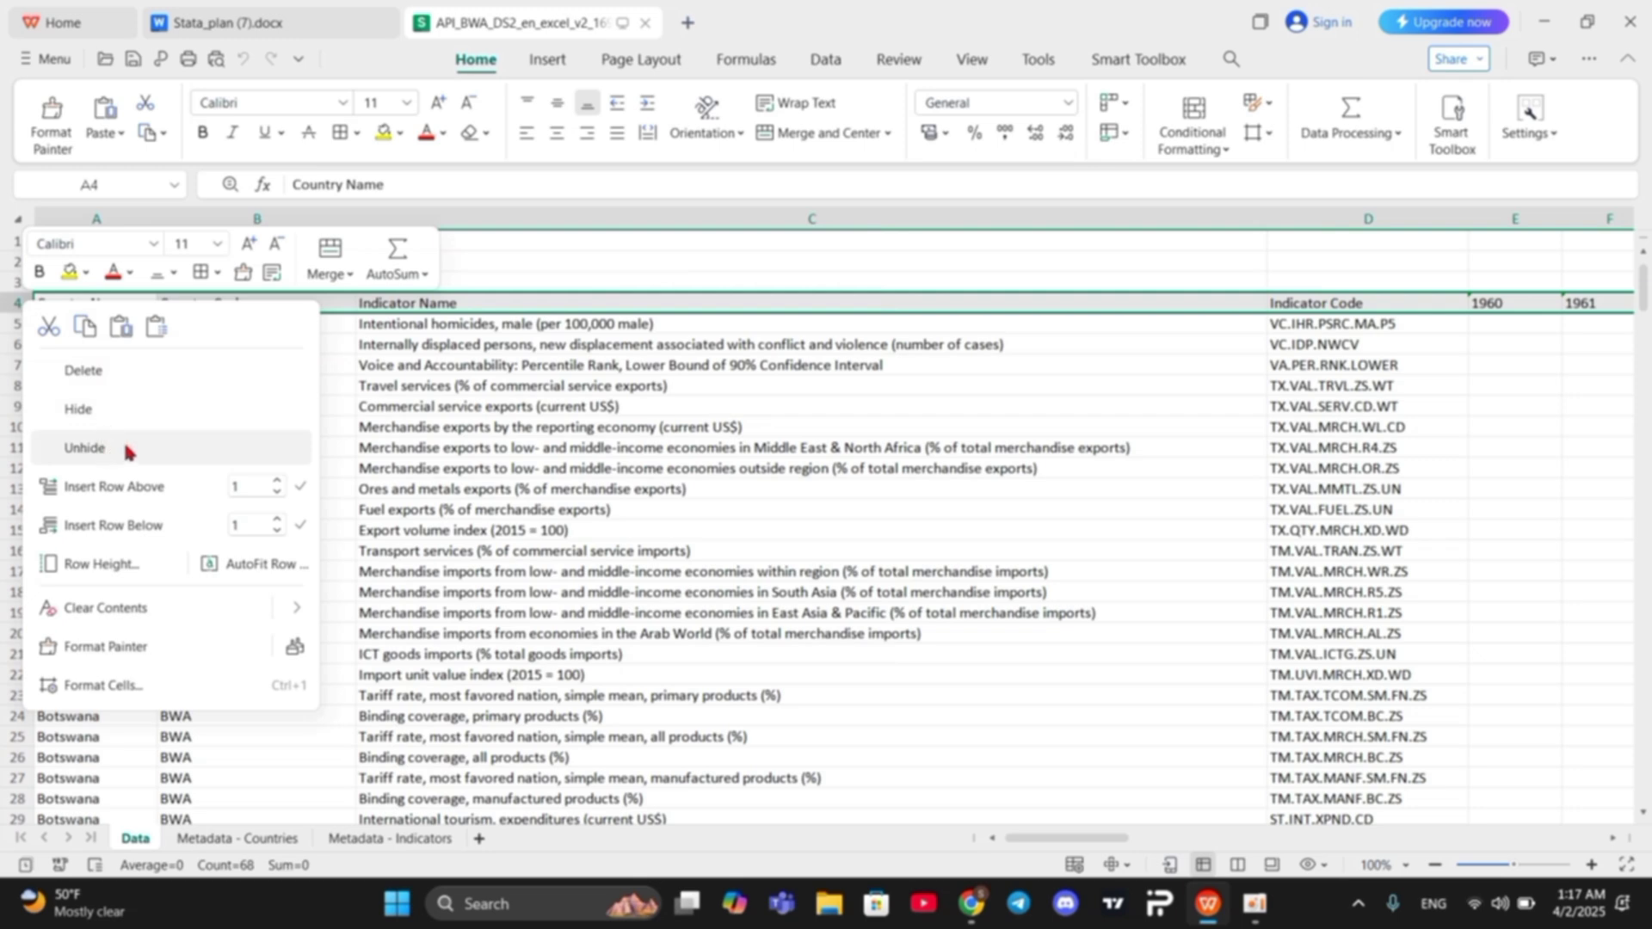
left_click(79, 329)
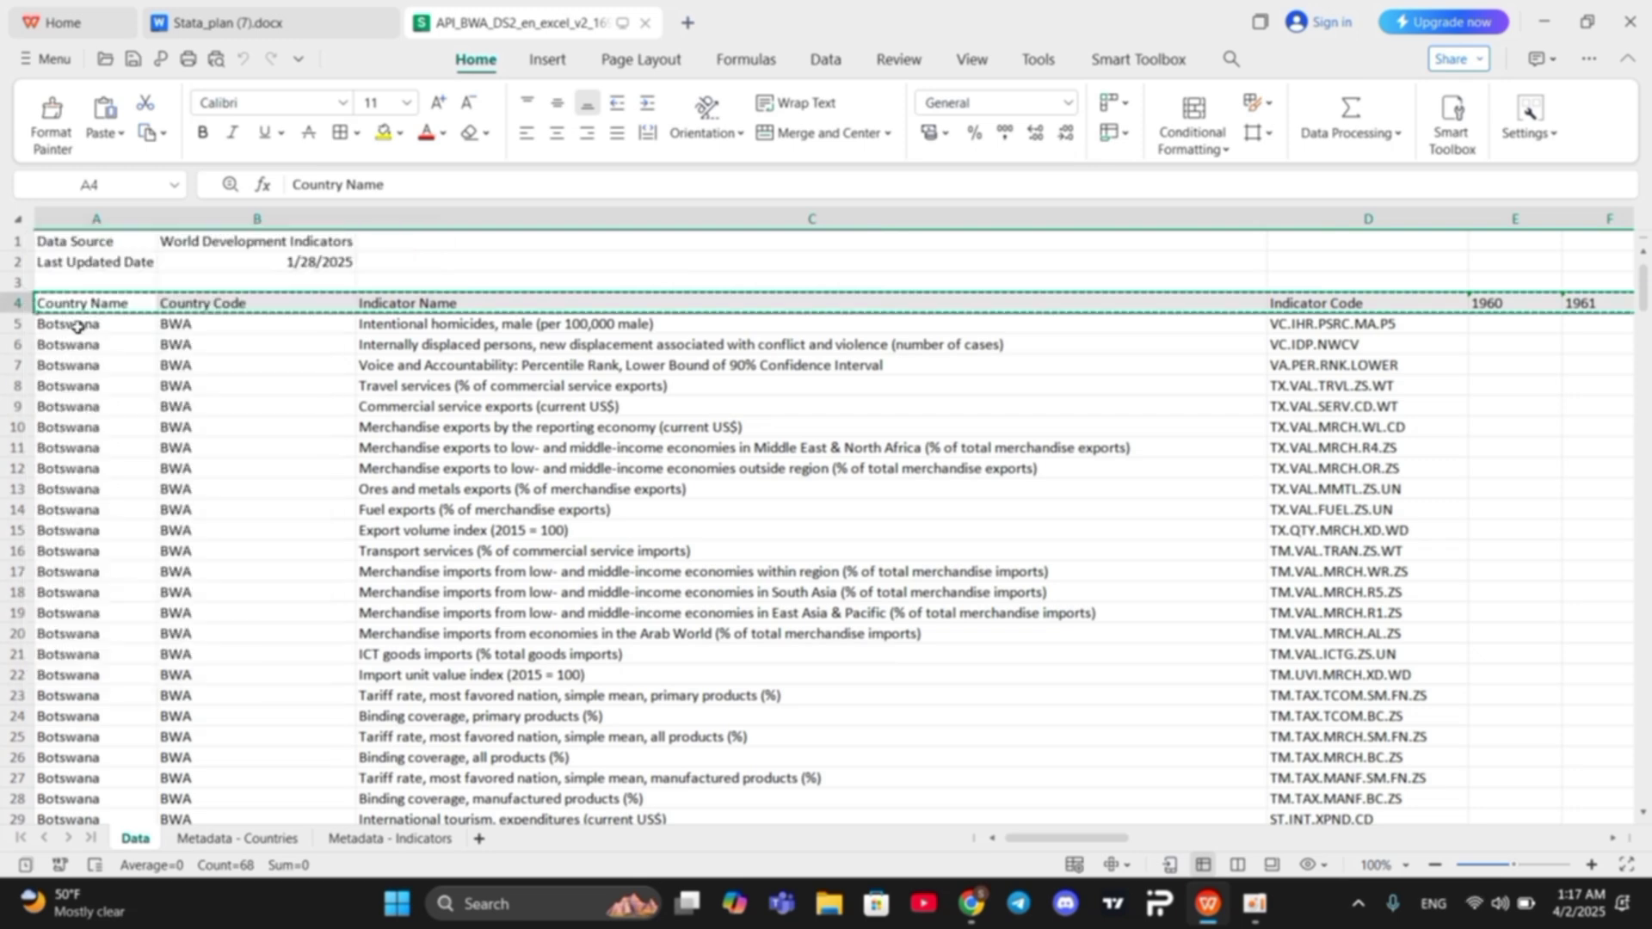
Step: Create a blank spreadsheet and paste the copied header row transposed into column A
left_click(693, 28)
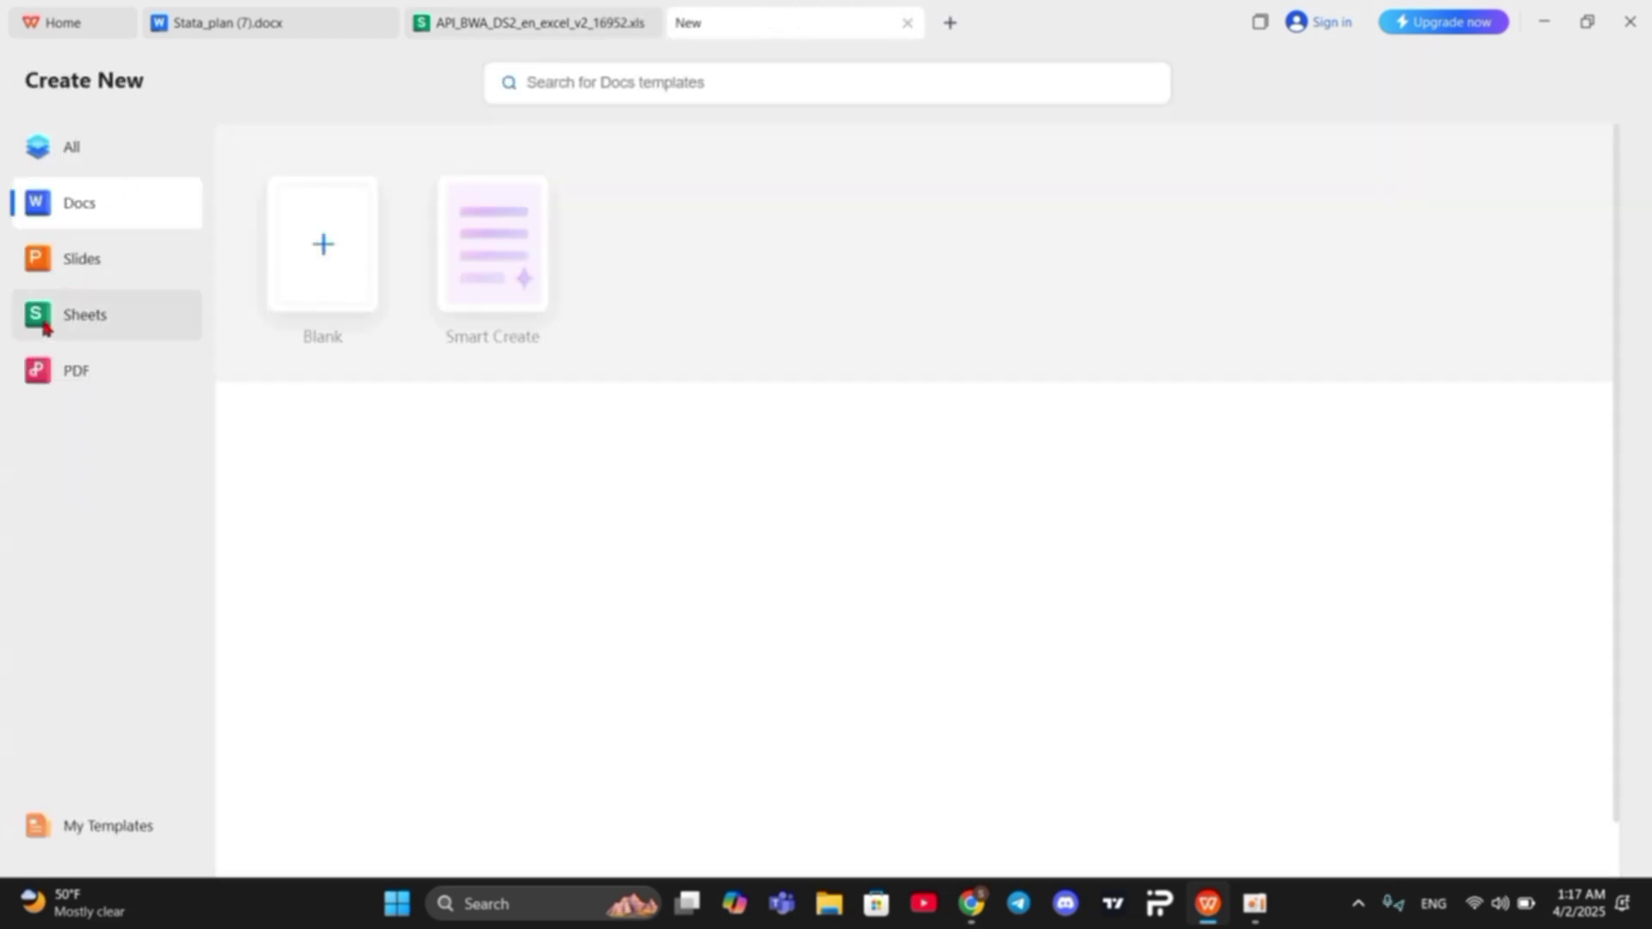
left_click(44, 322)
left_click(335, 242)
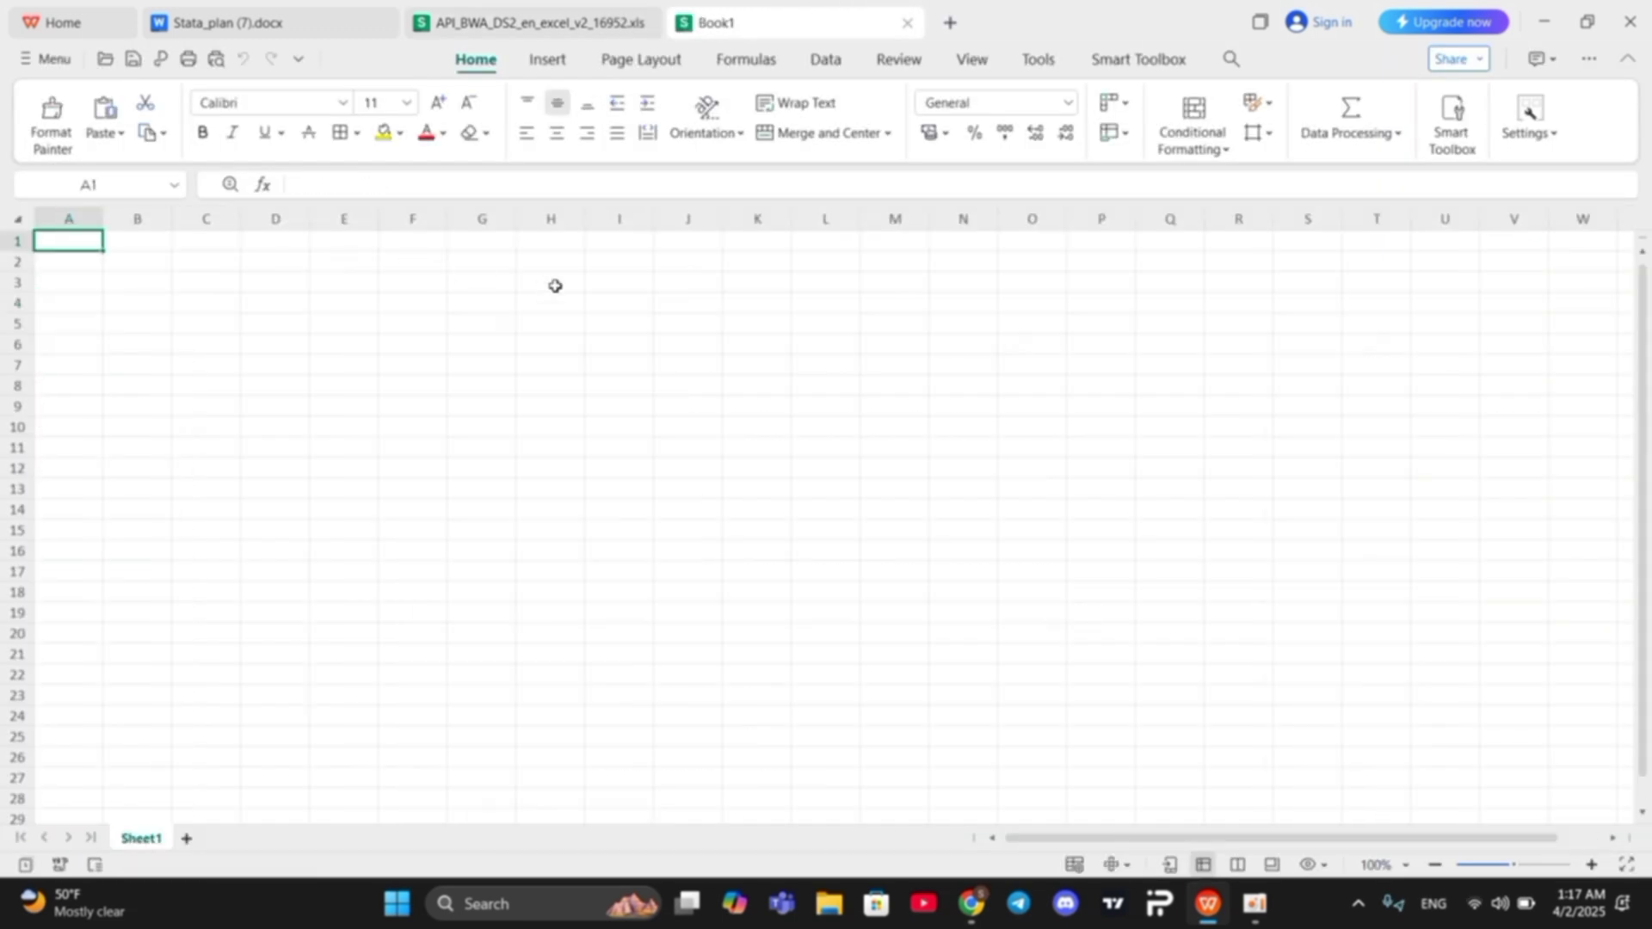
right_click(68, 215)
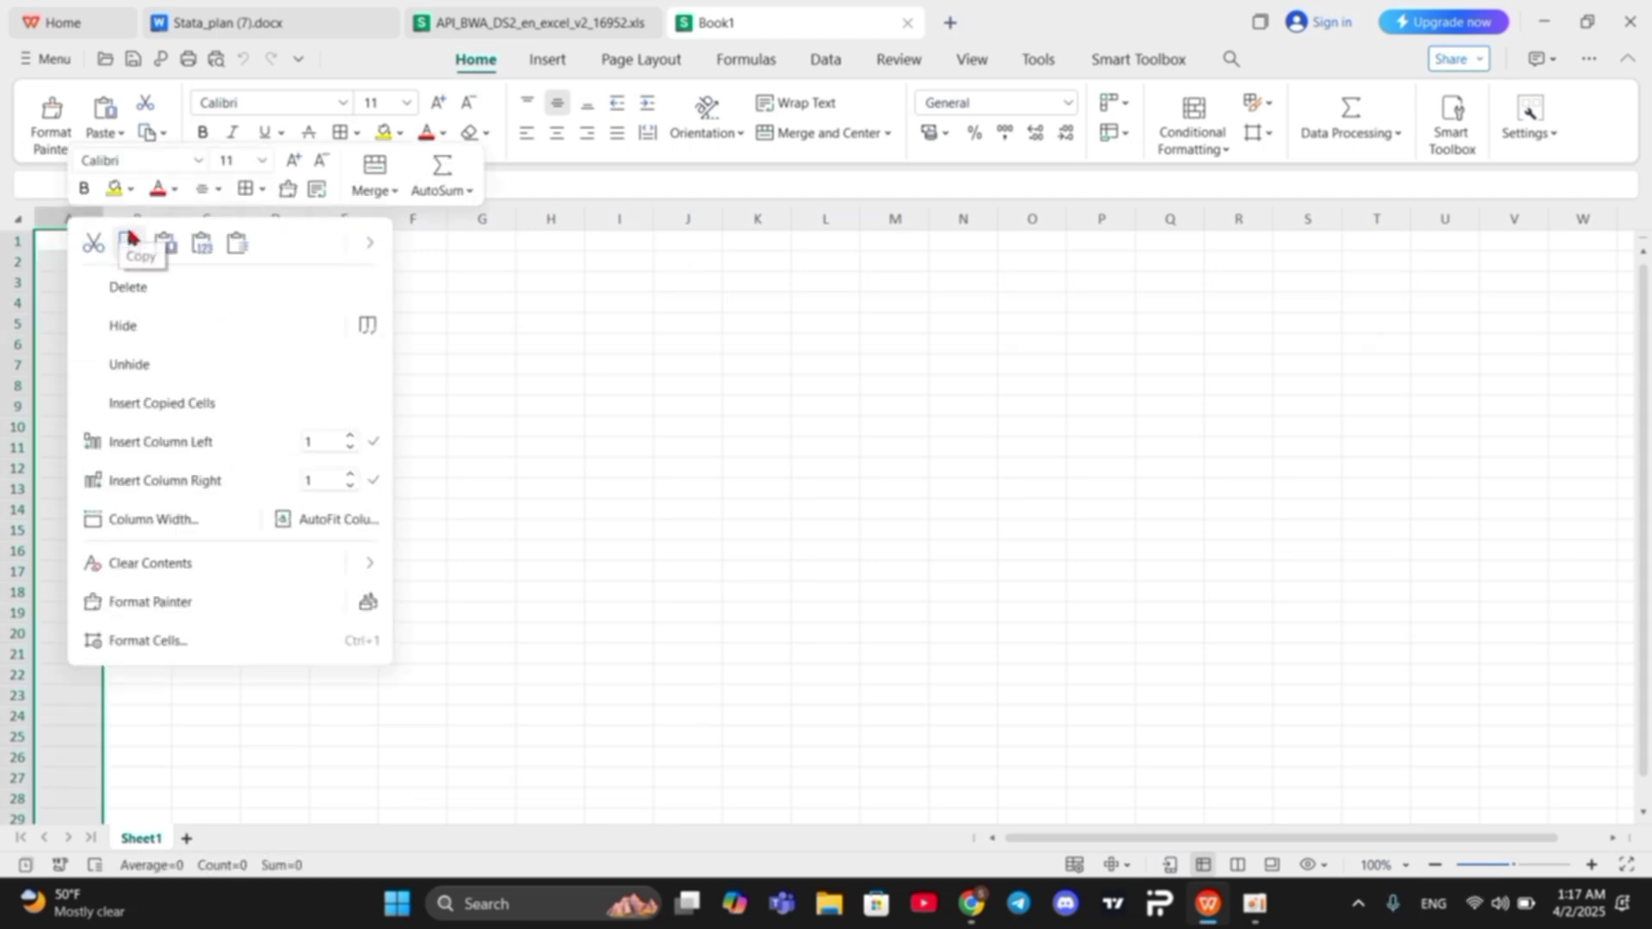
left_click(370, 247)
left_click(482, 256)
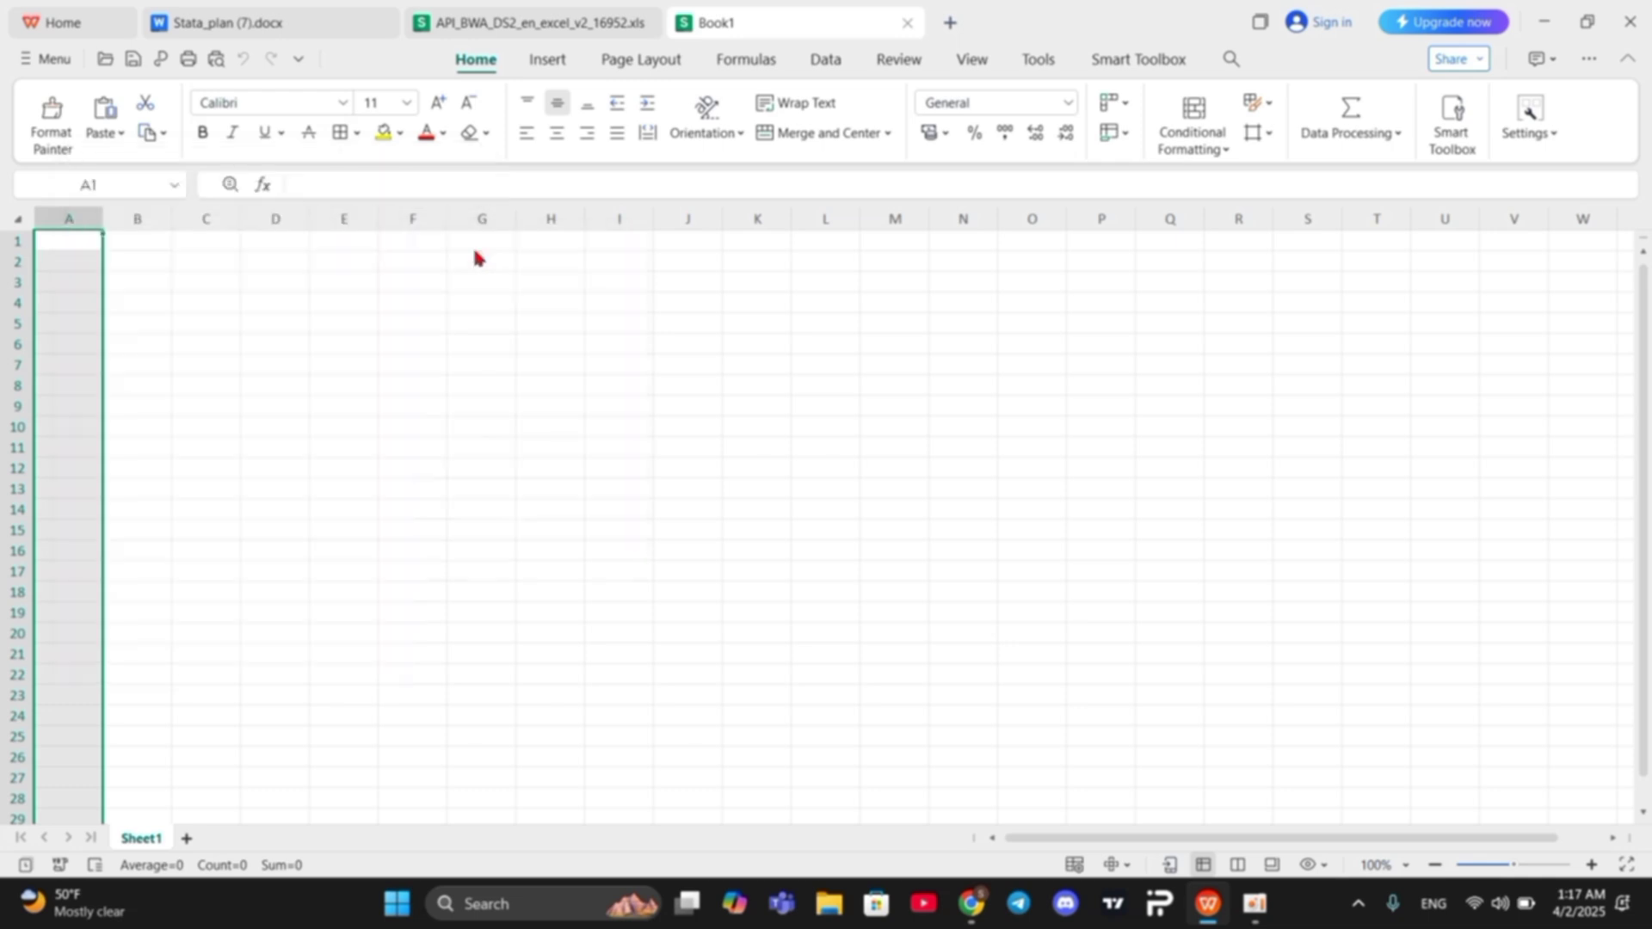
left_click(182, 384)
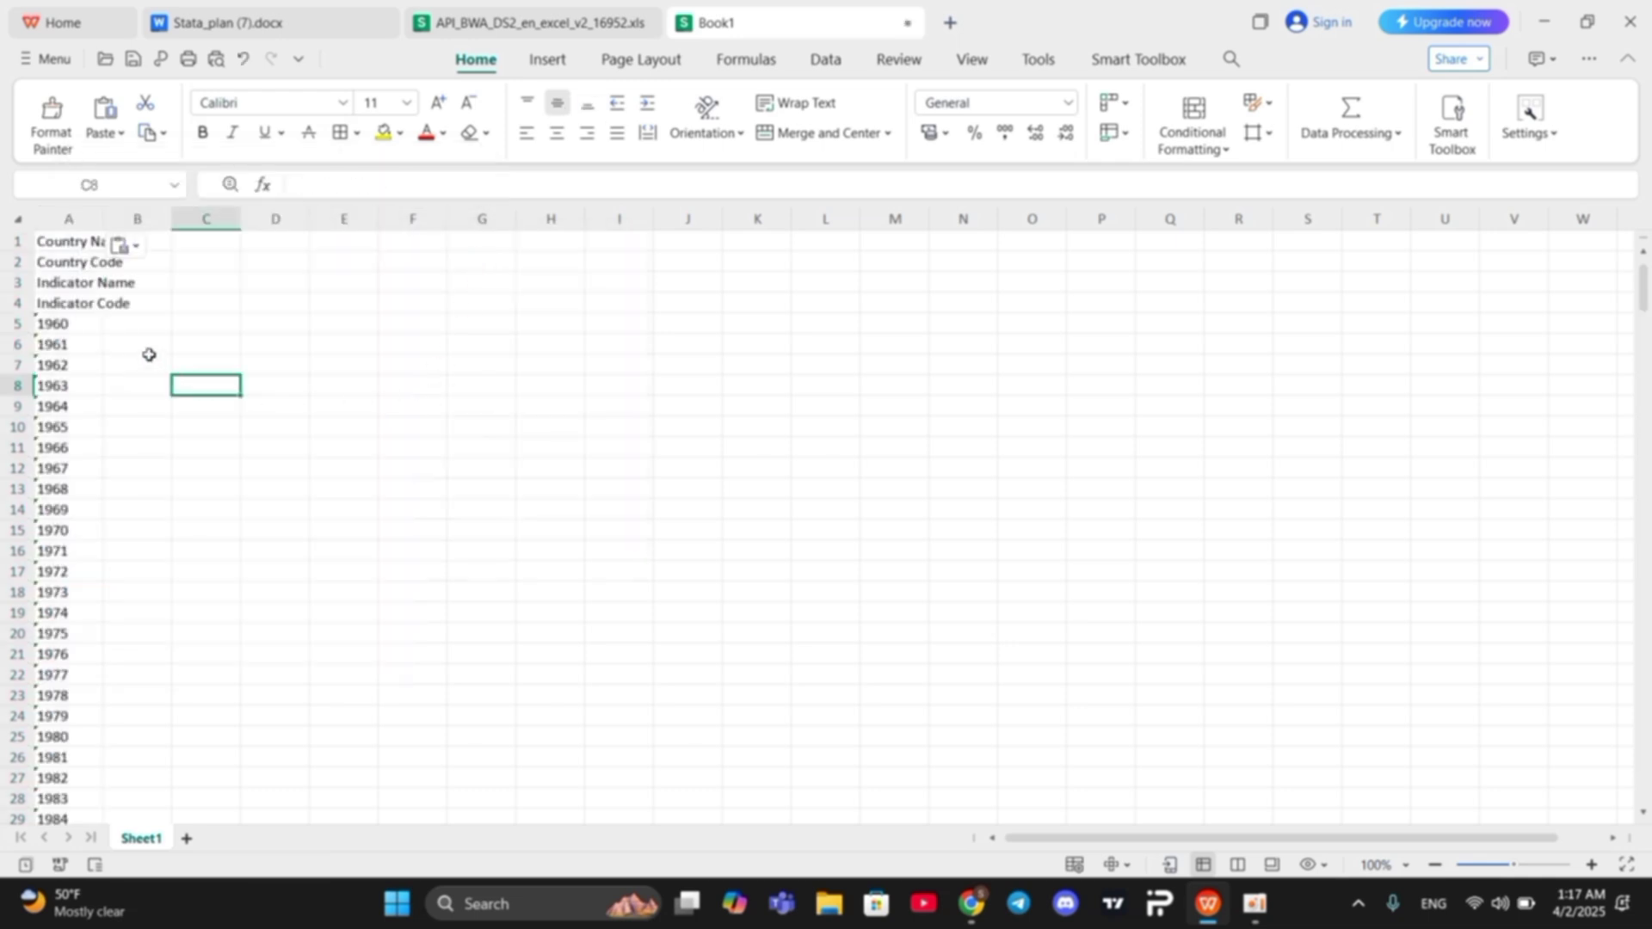
left_click(60, 303)
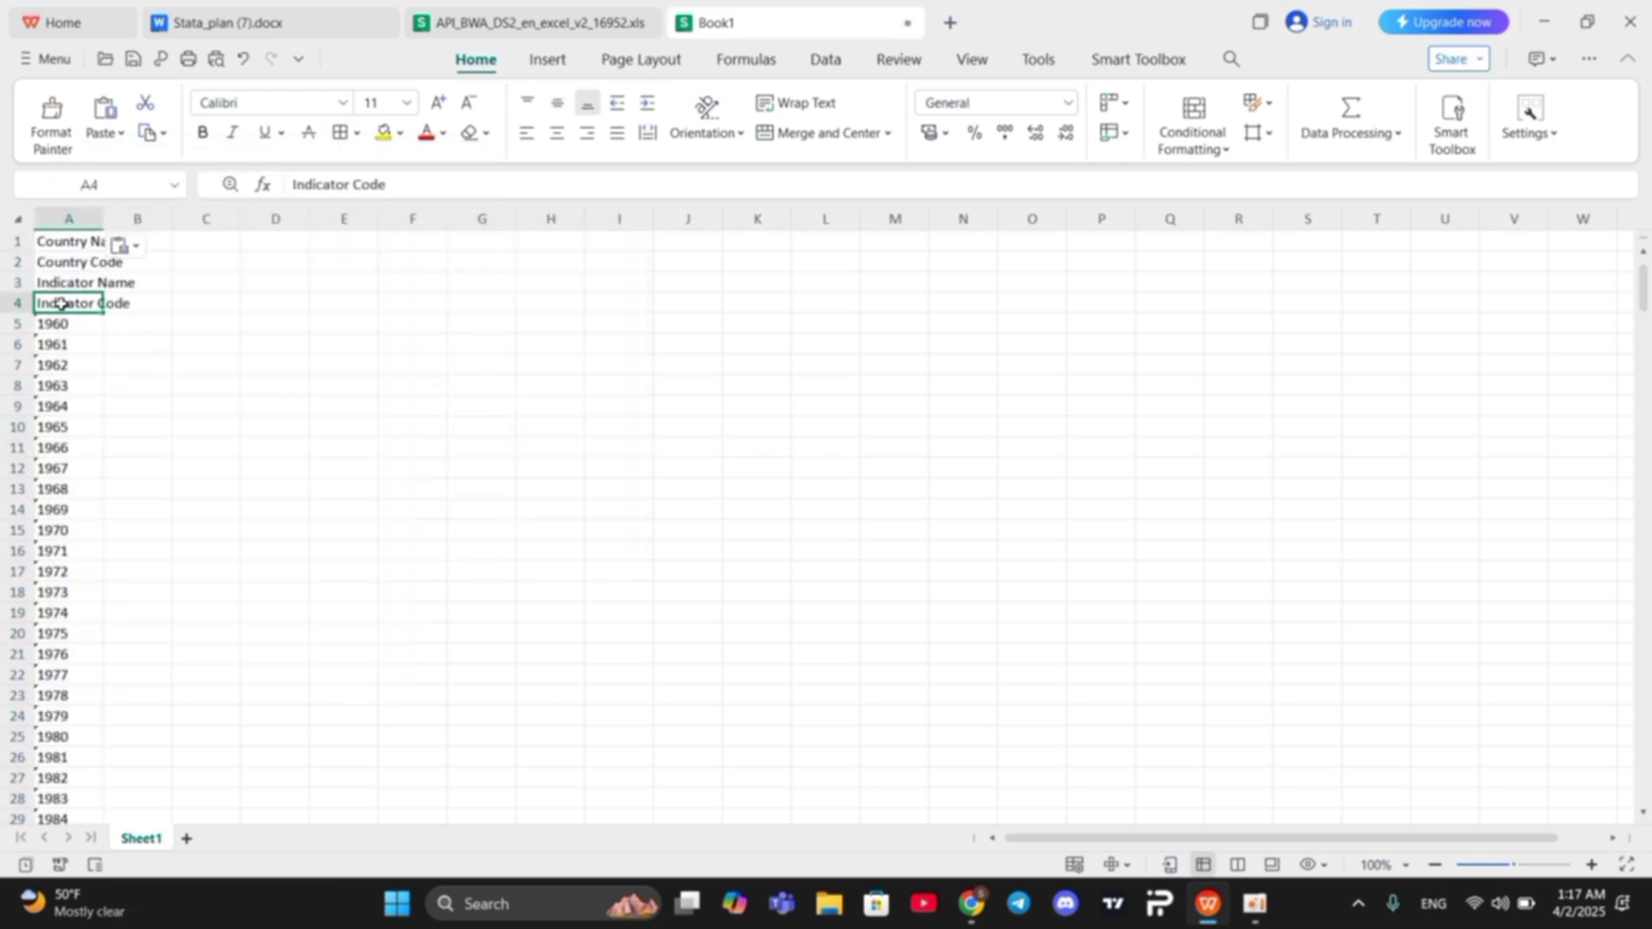
right_click(112, 316)
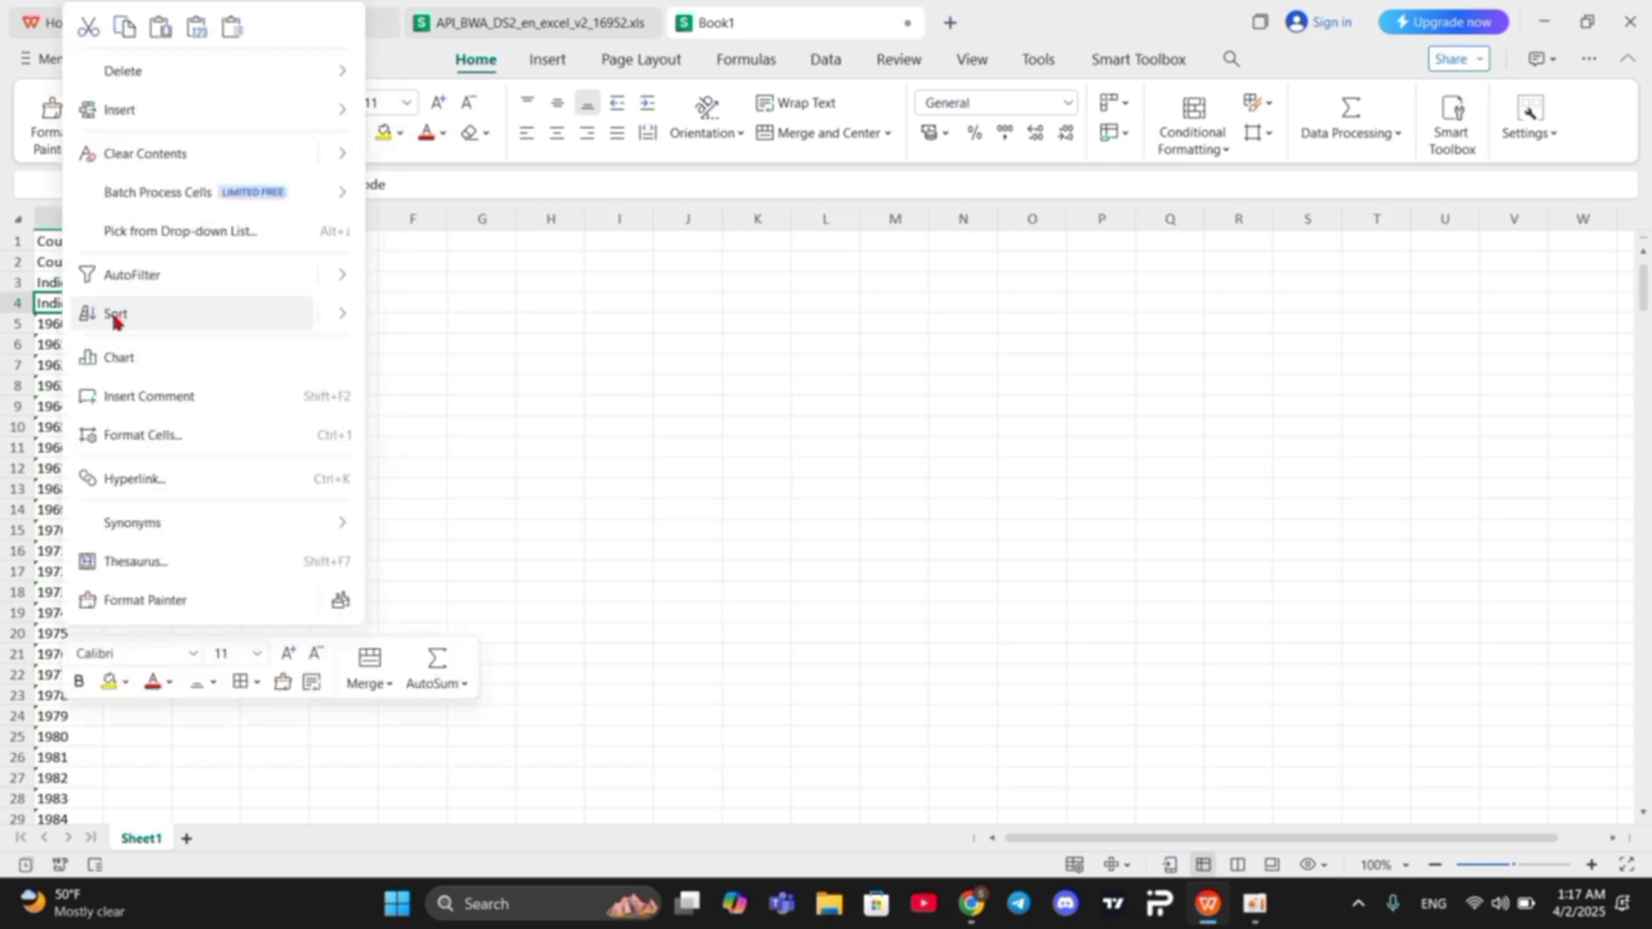
left_click(482, 260)
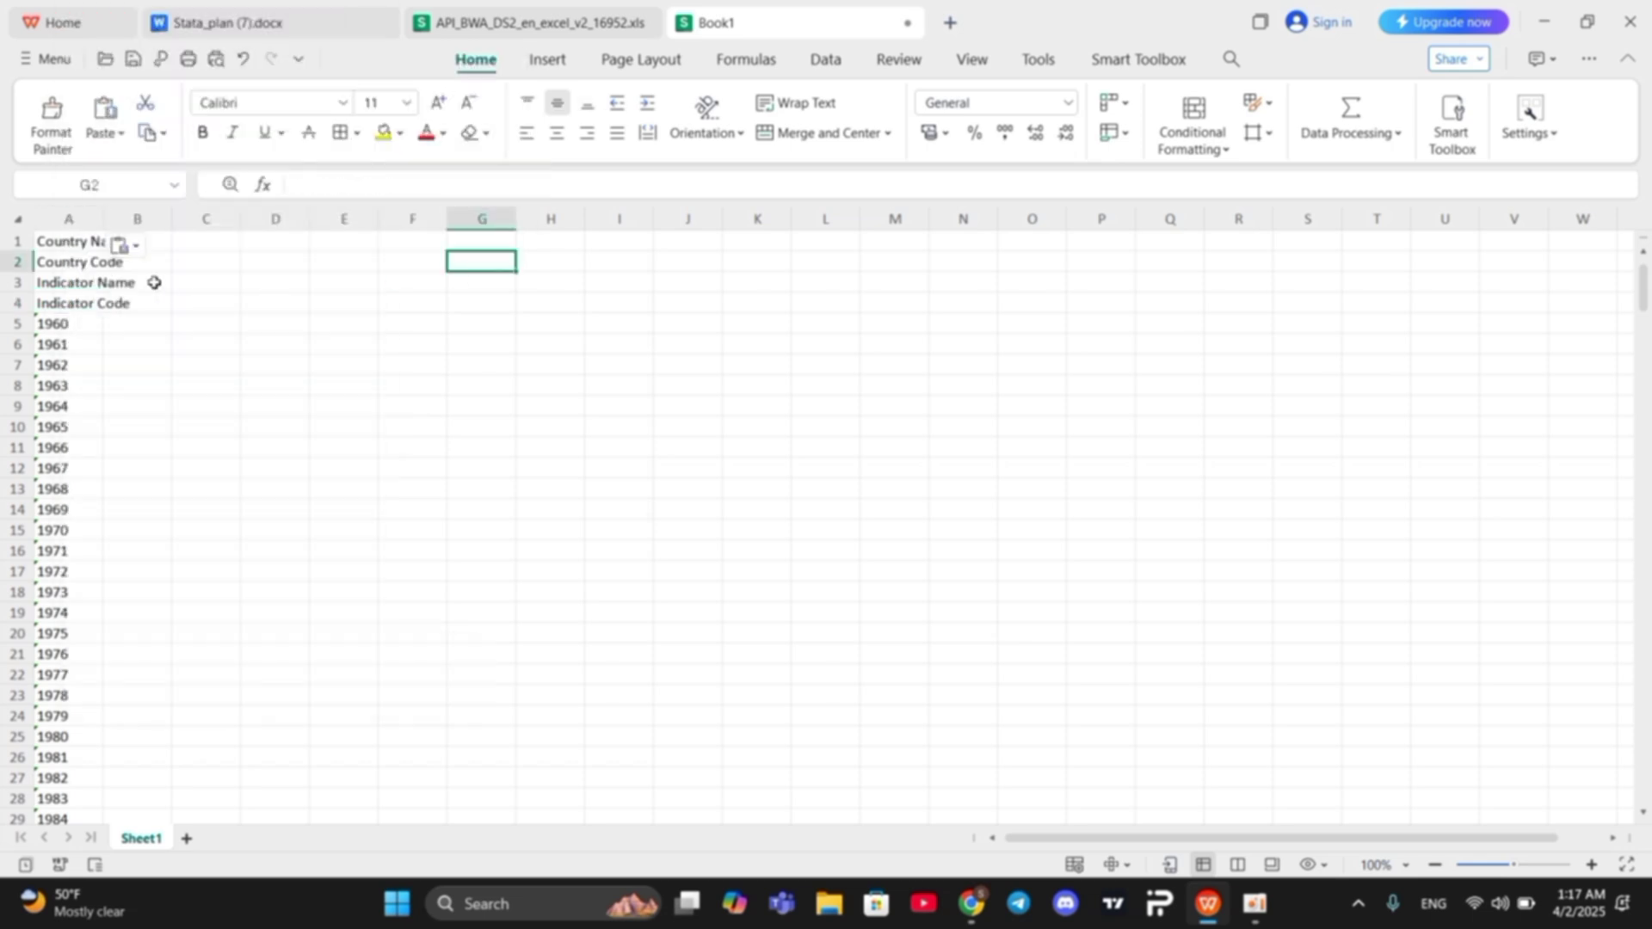
Step: Delete the Country Code, Indicator Name and Indicator Code cells A2:A4, shifting the cells below up
left_click_drag(47, 258, 60, 303)
right_click(65, 271)
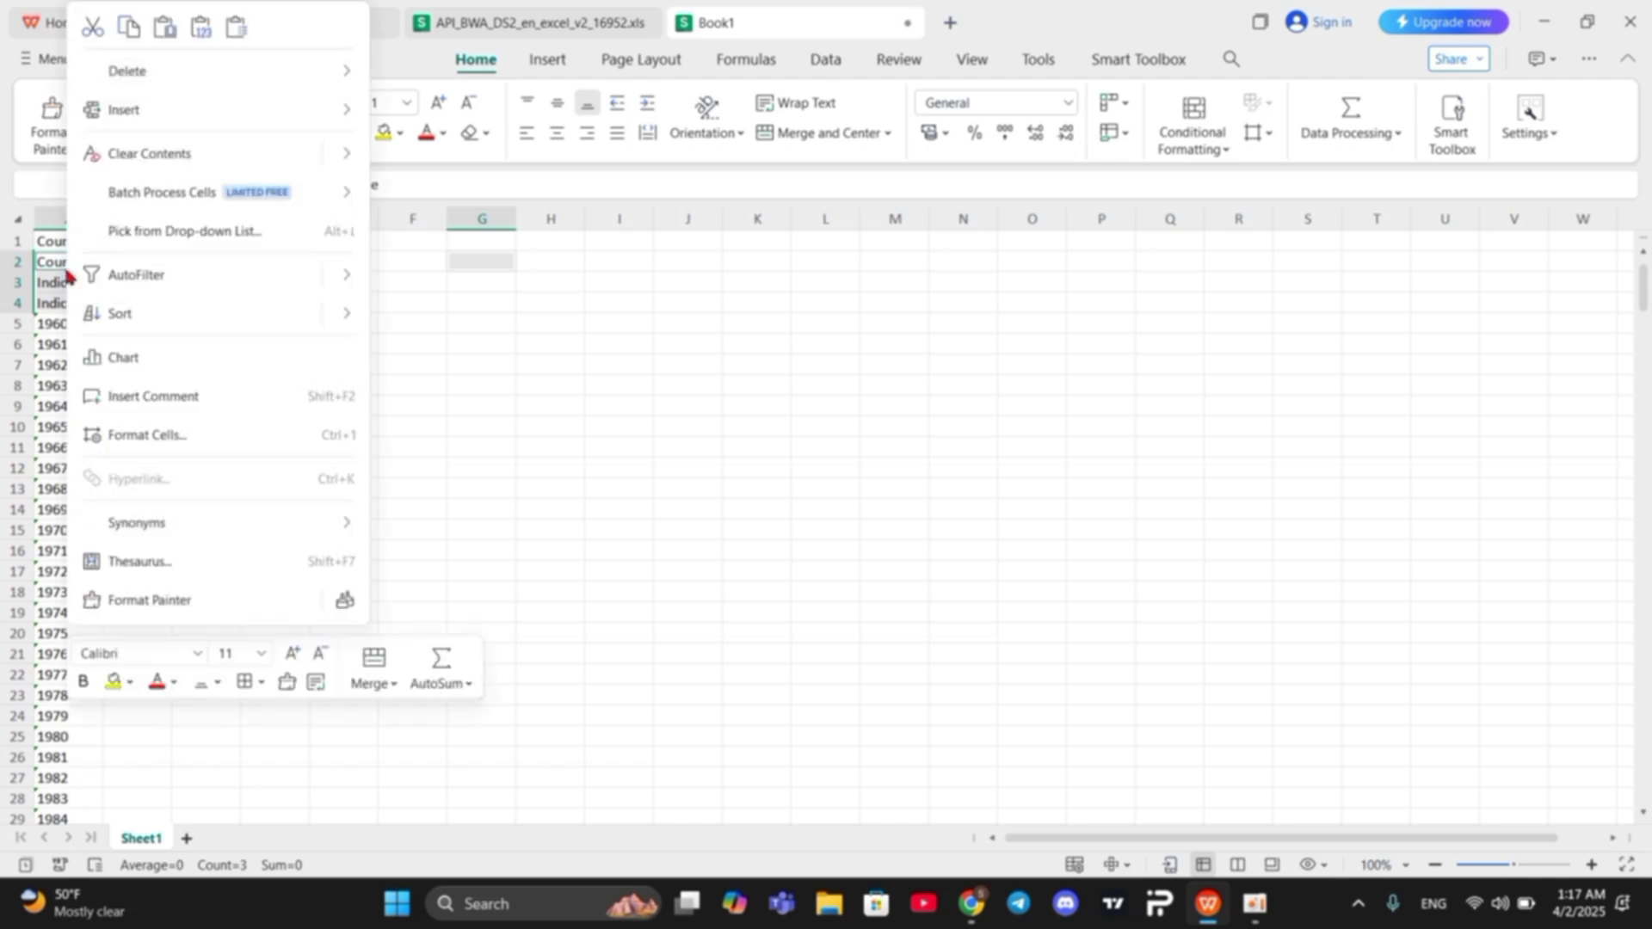
mouse_move(349, 73)
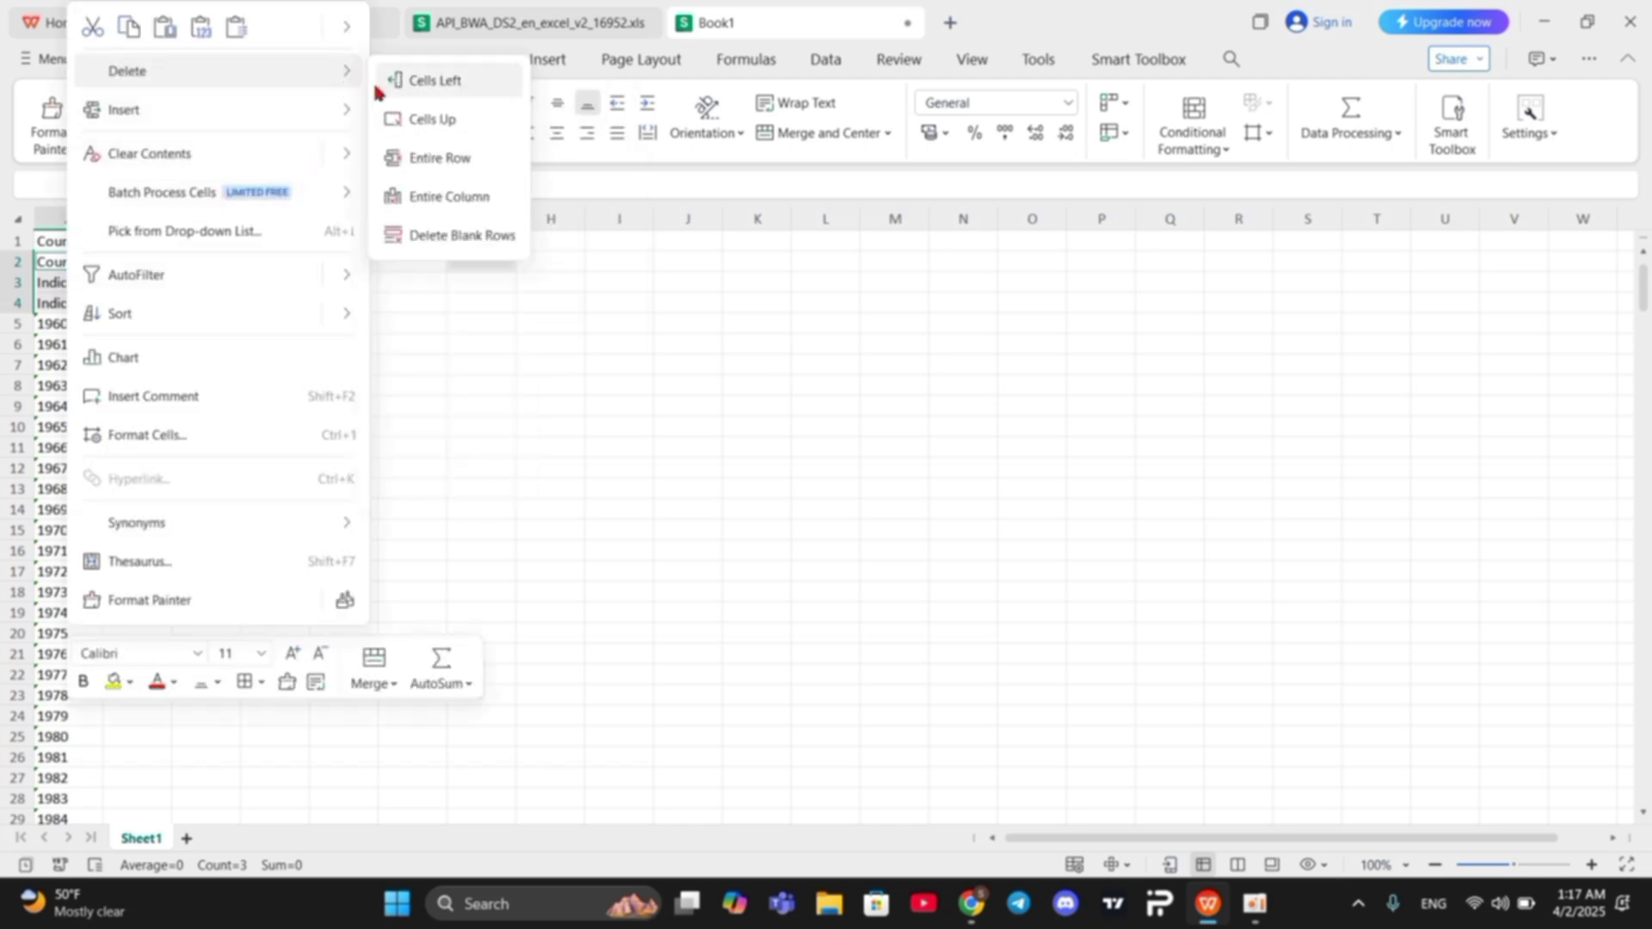
left_click(429, 120)
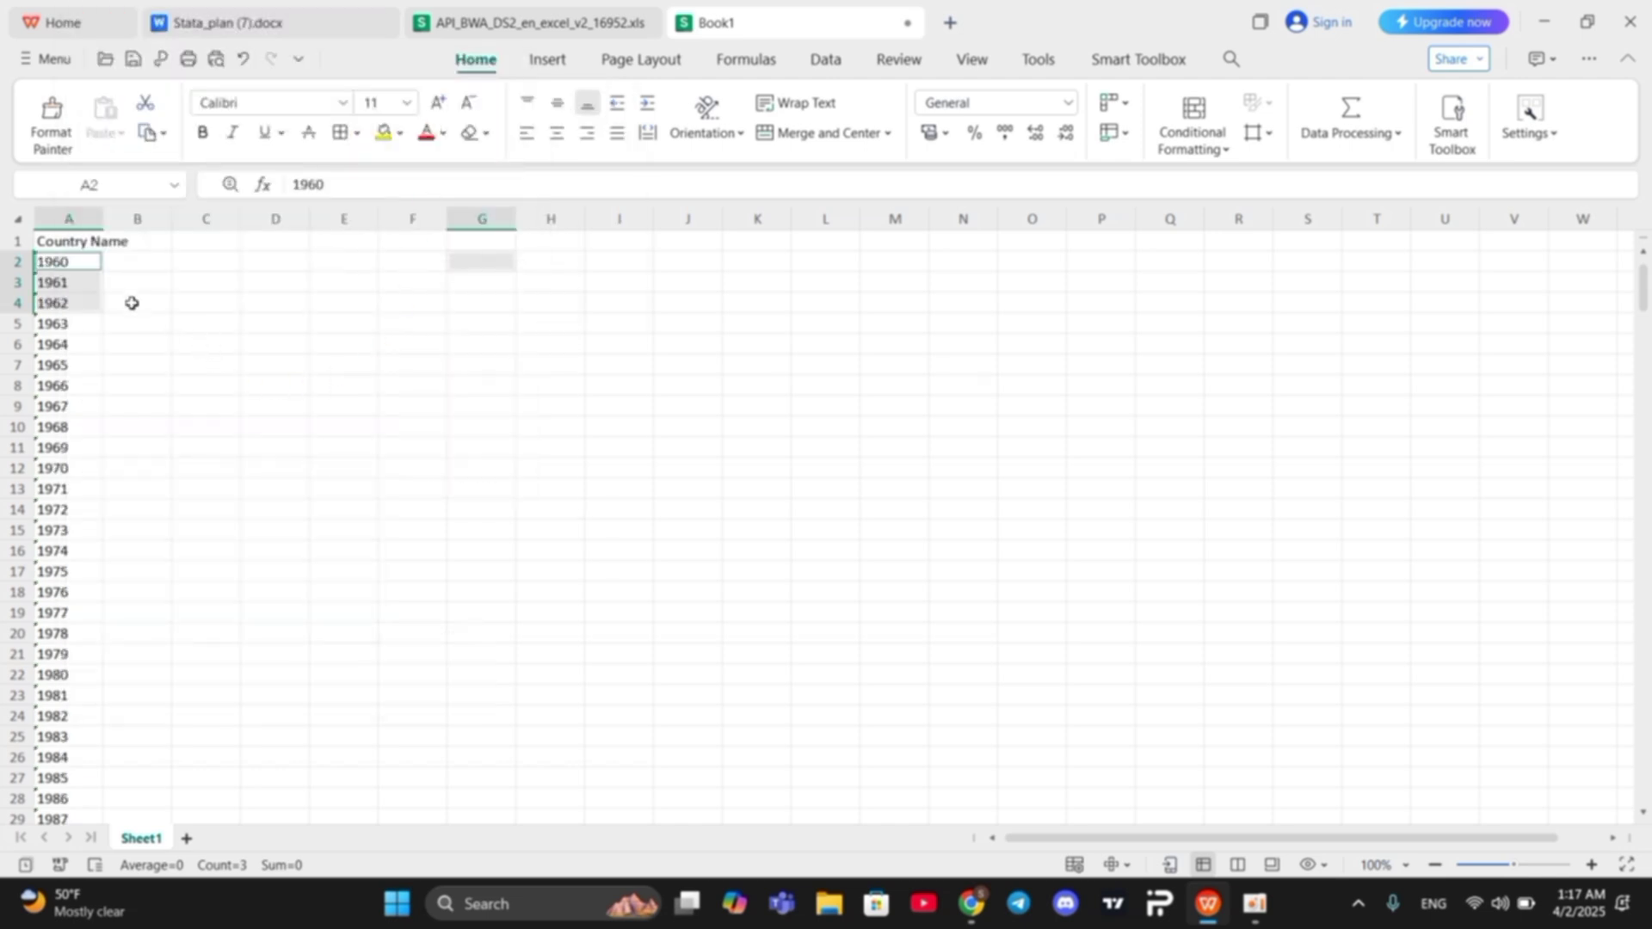
Step: Replace the heading in cell A1 with Years and check the list of years below it
left_click(66, 239)
double_click(65, 240)
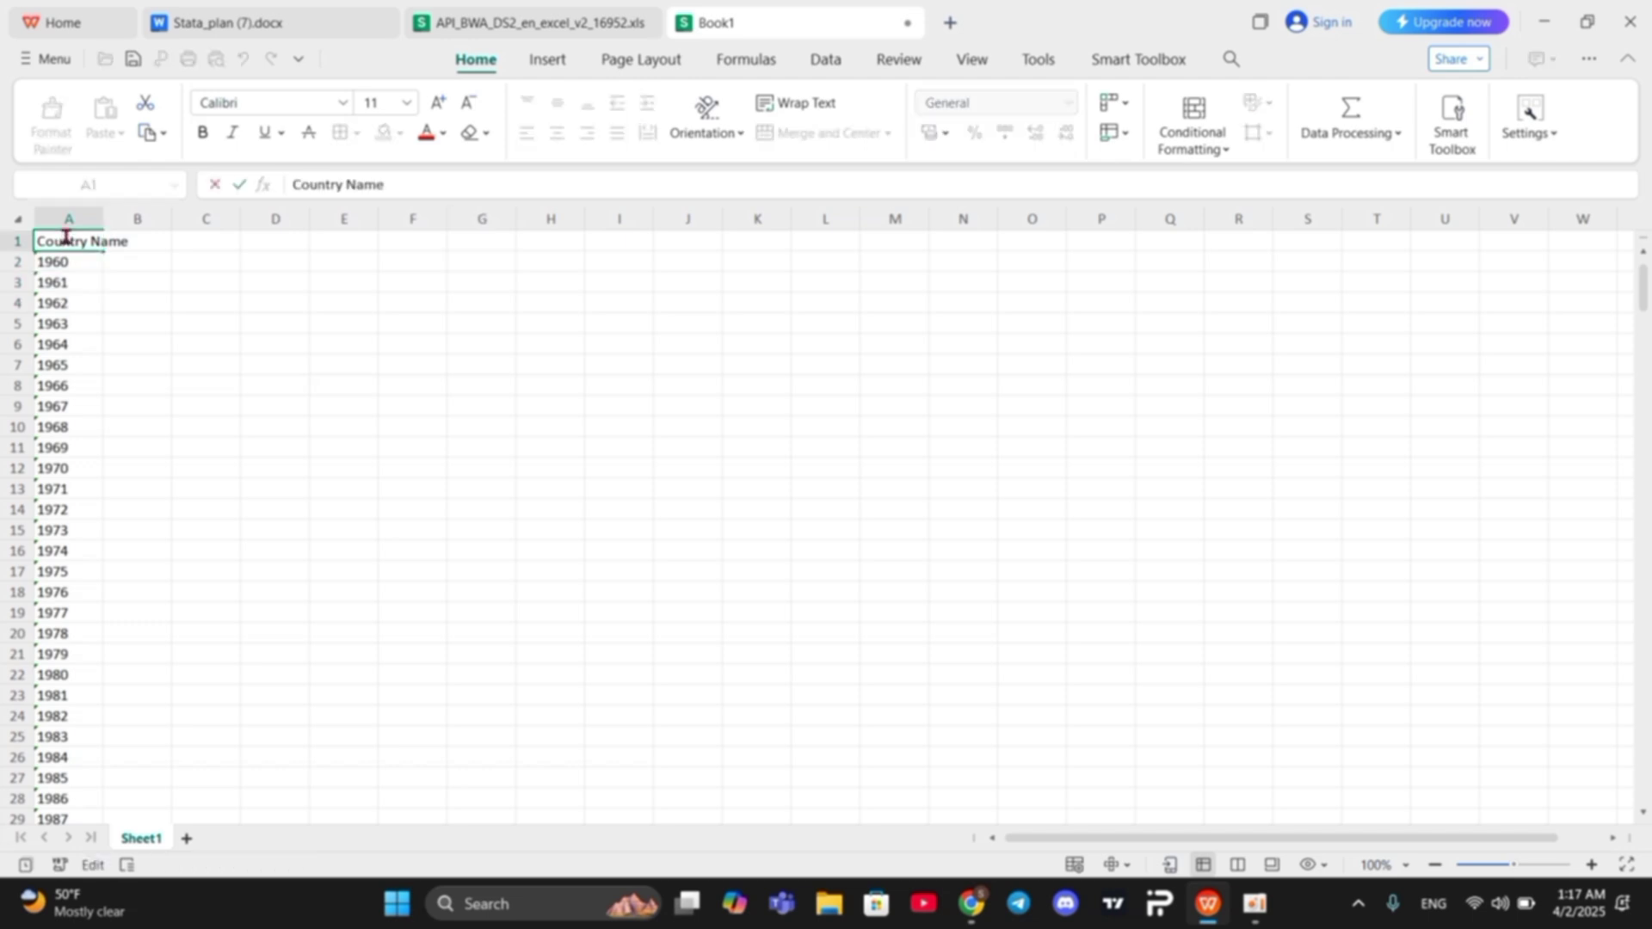
double_click(65, 239)
key("BackSpace")
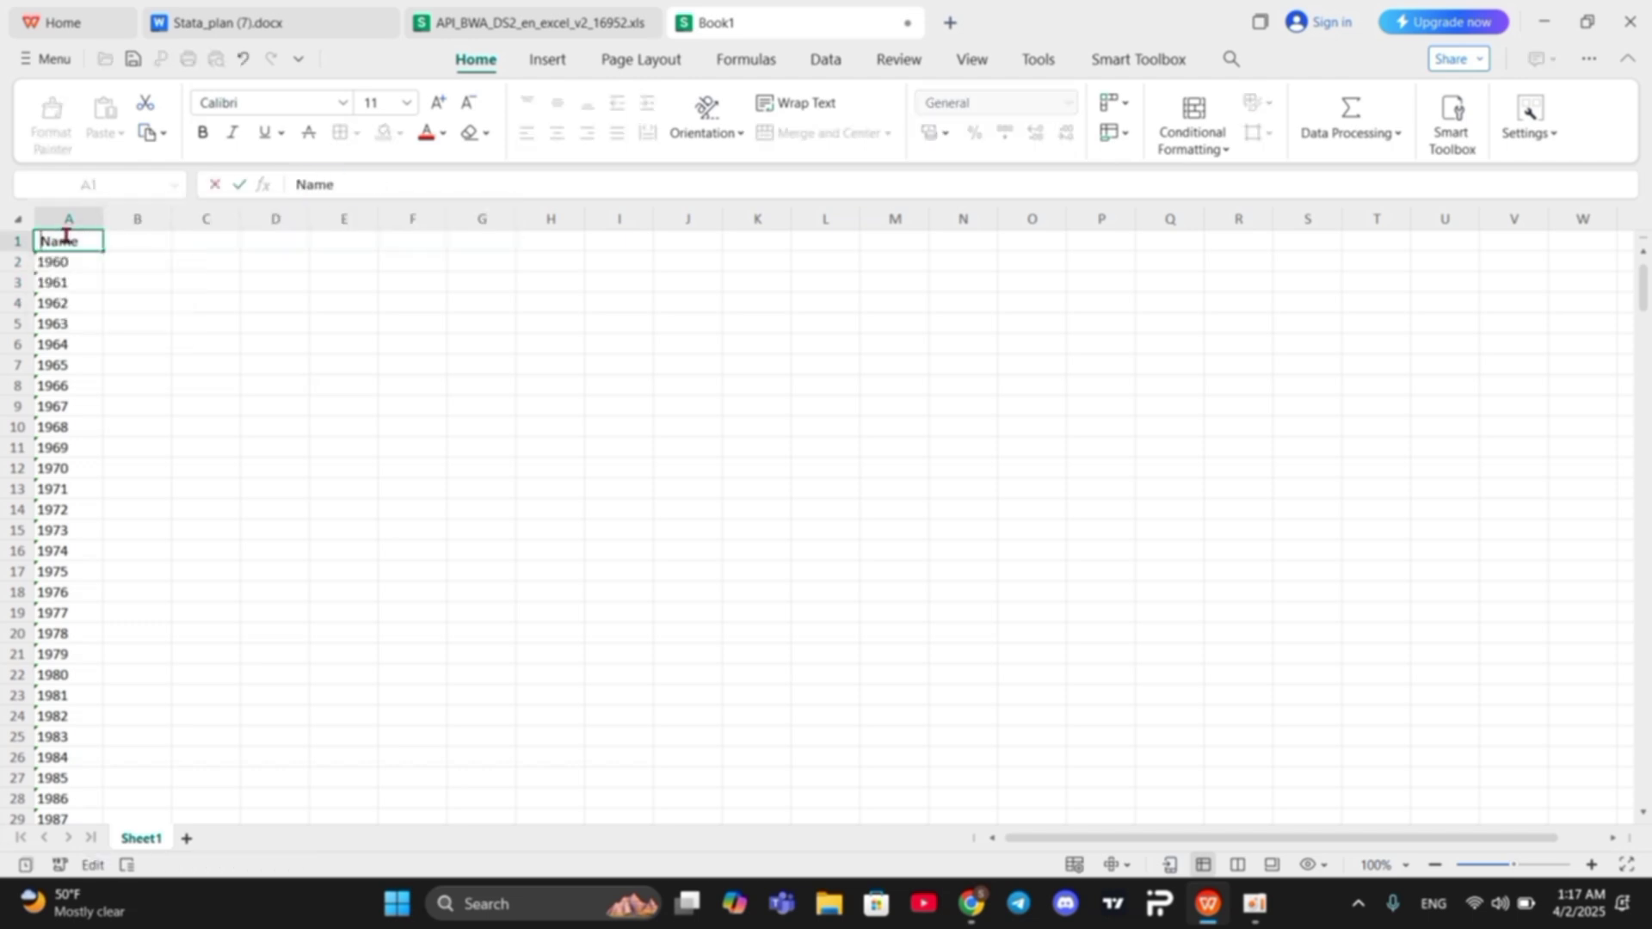
key("BackSpace")
key("BackSpace")
key("BackSpace")
key("BackSpace")
type("Years")
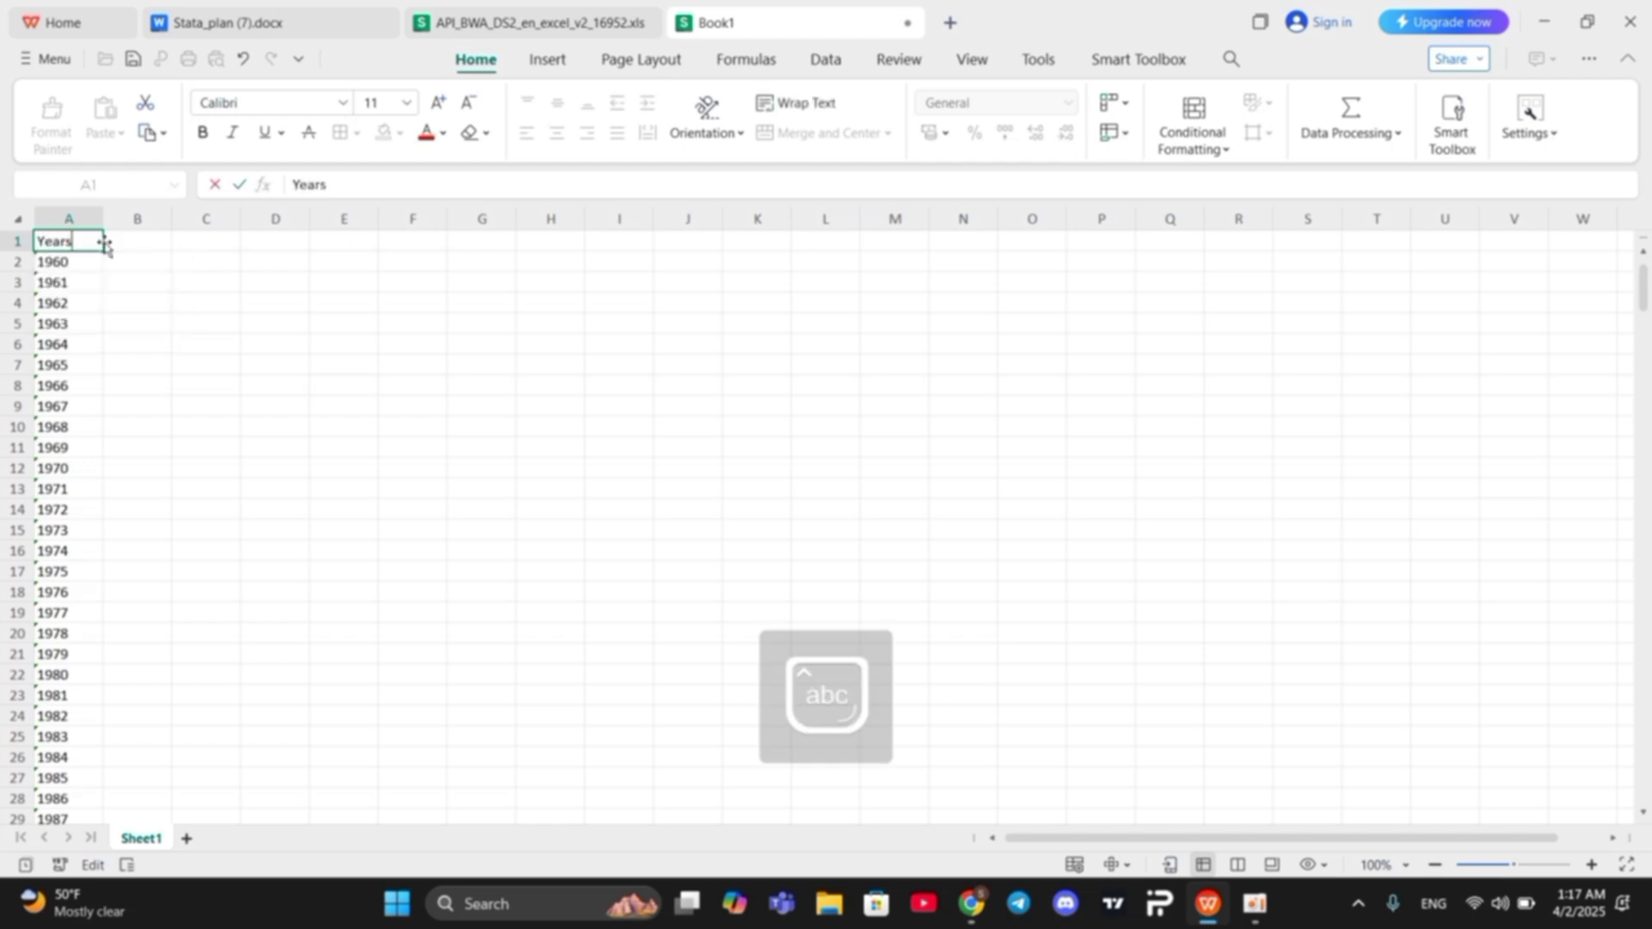
left_click(162, 311)
scroll(121, 384, "down", 20)
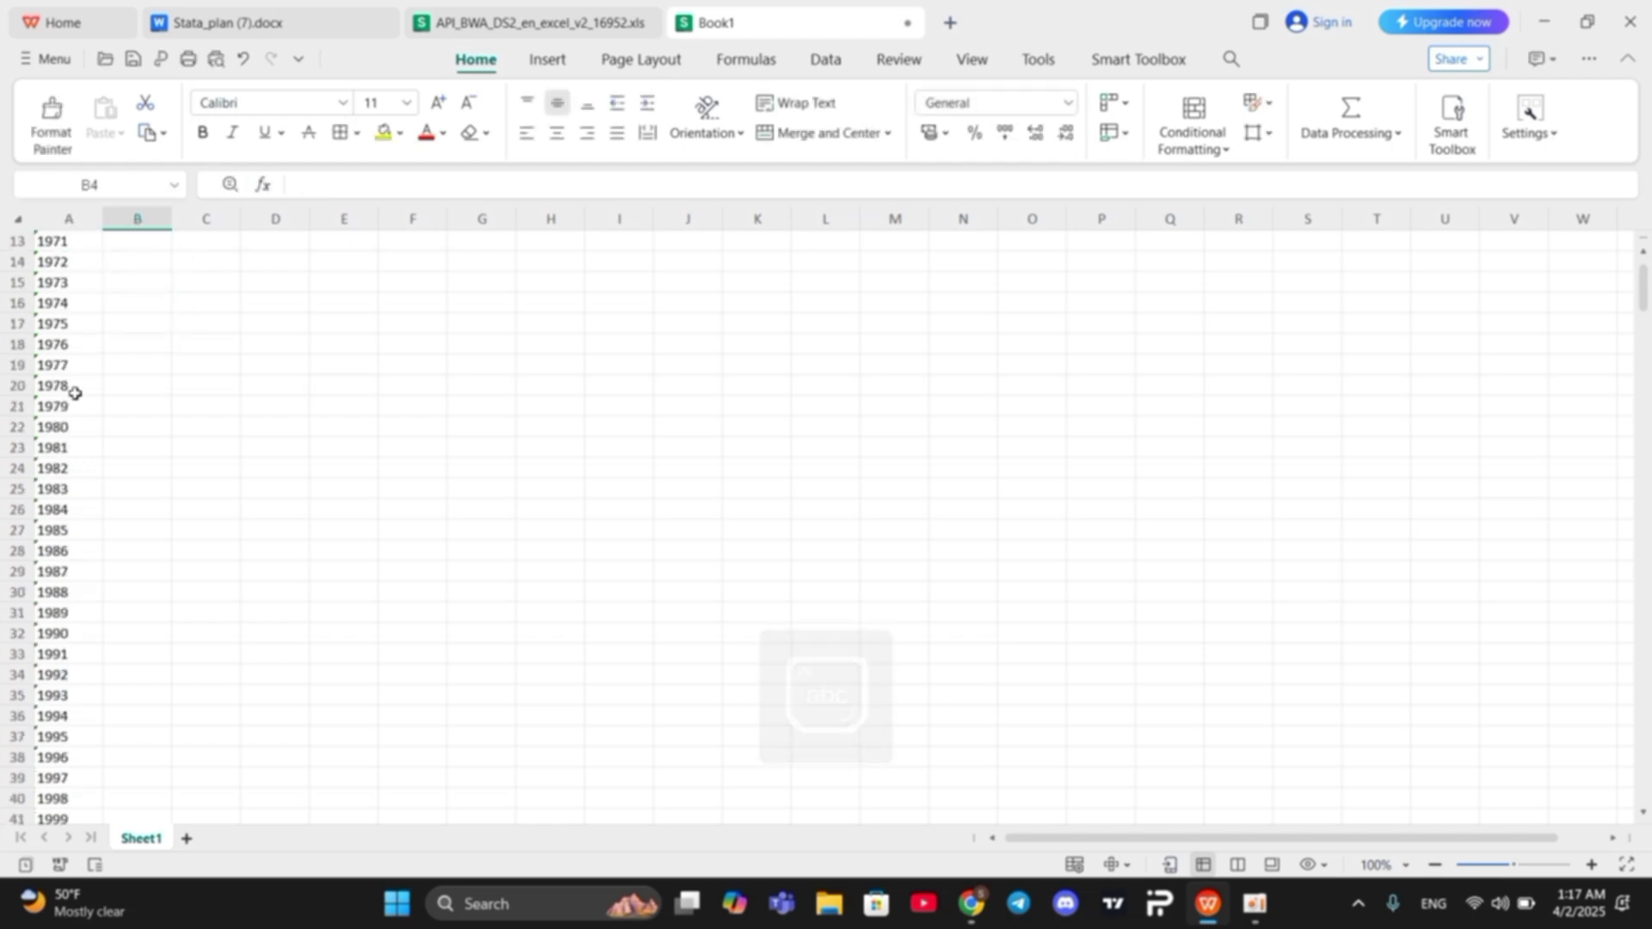
scroll(59, 561, "up", 9)
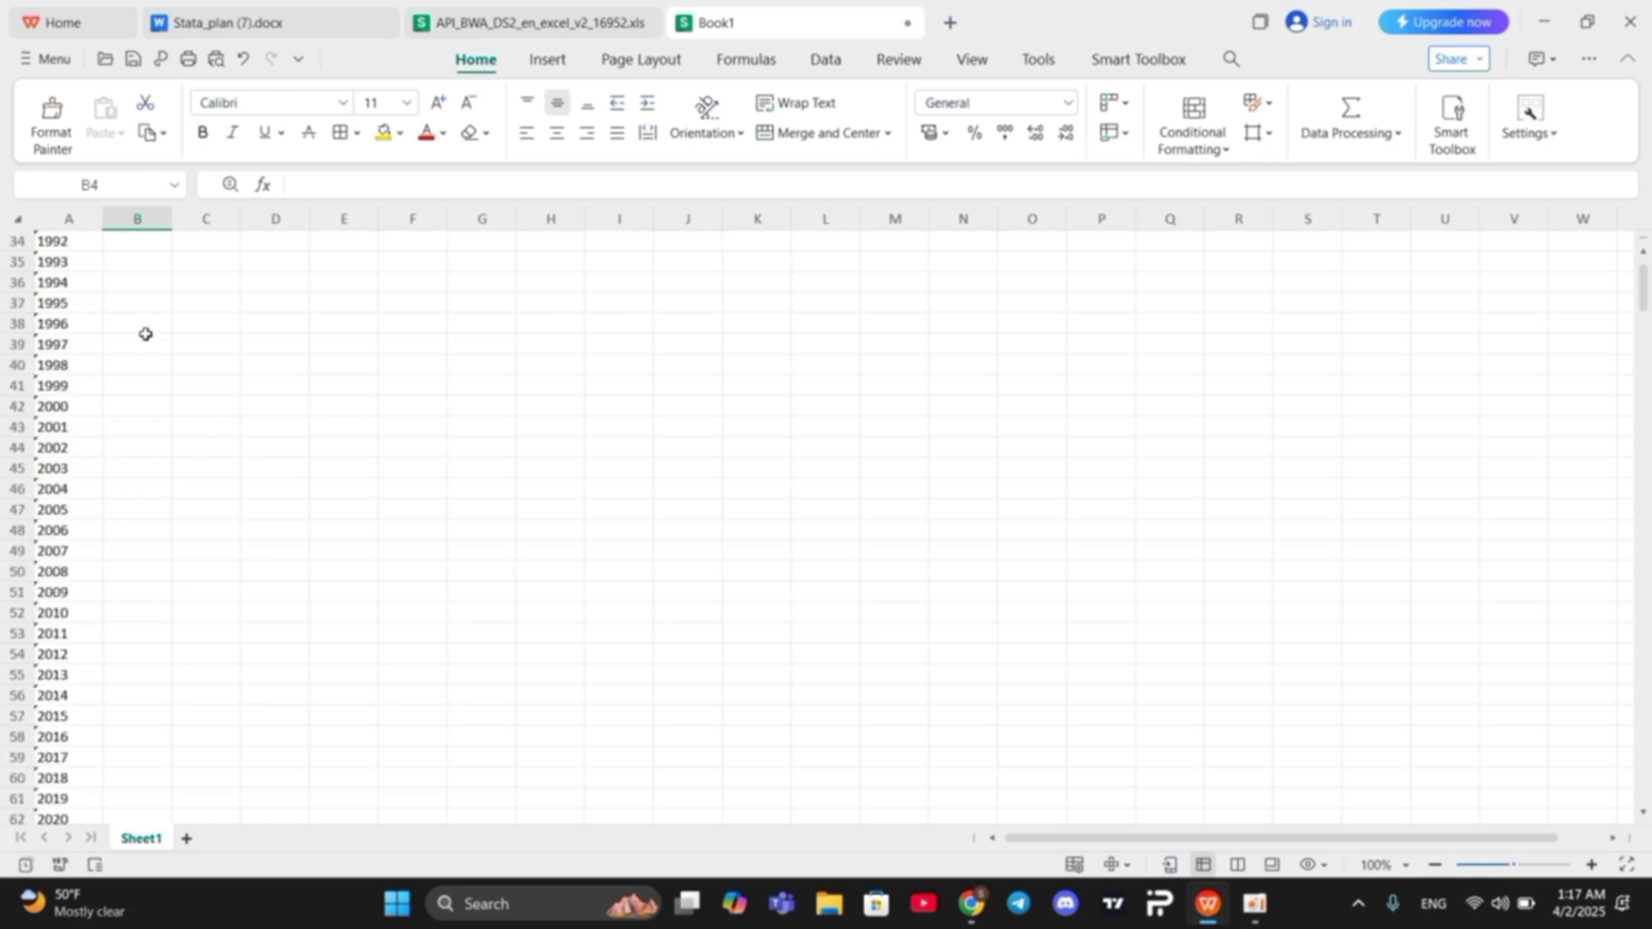
scroll(145, 334, "up", 7)
scroll(59, 422, "up", 4)
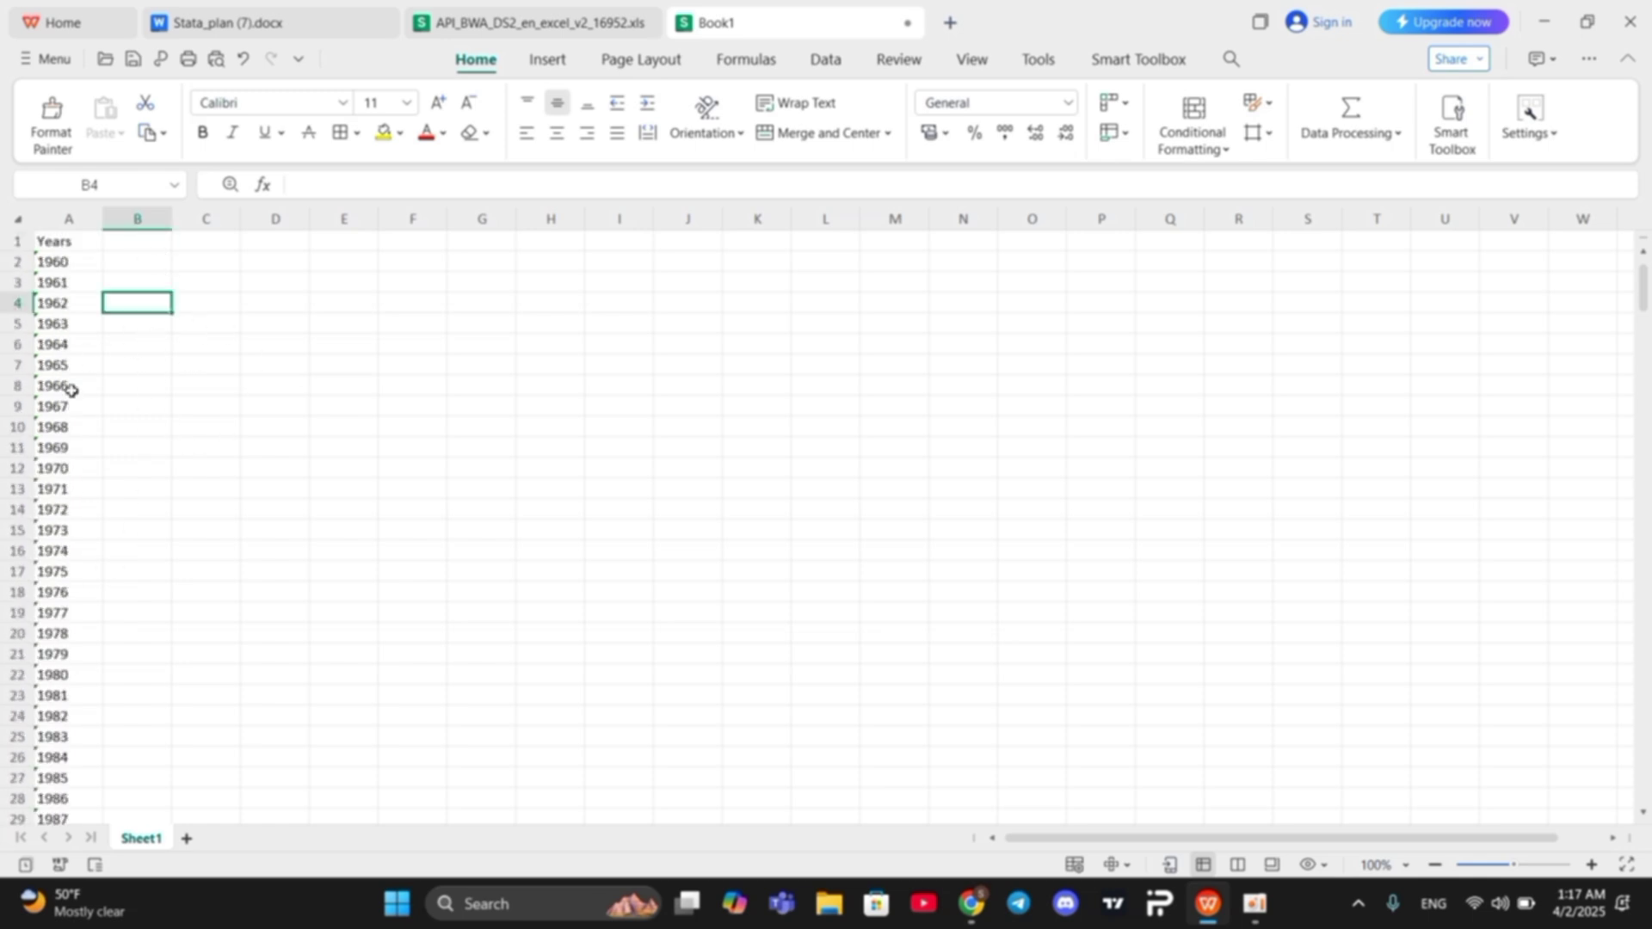
Step: Go back to API_BWA_DS2_en_excel_v2_16952.xls and find all cells on the Data sheet containing GDP
left_click(491, 19)
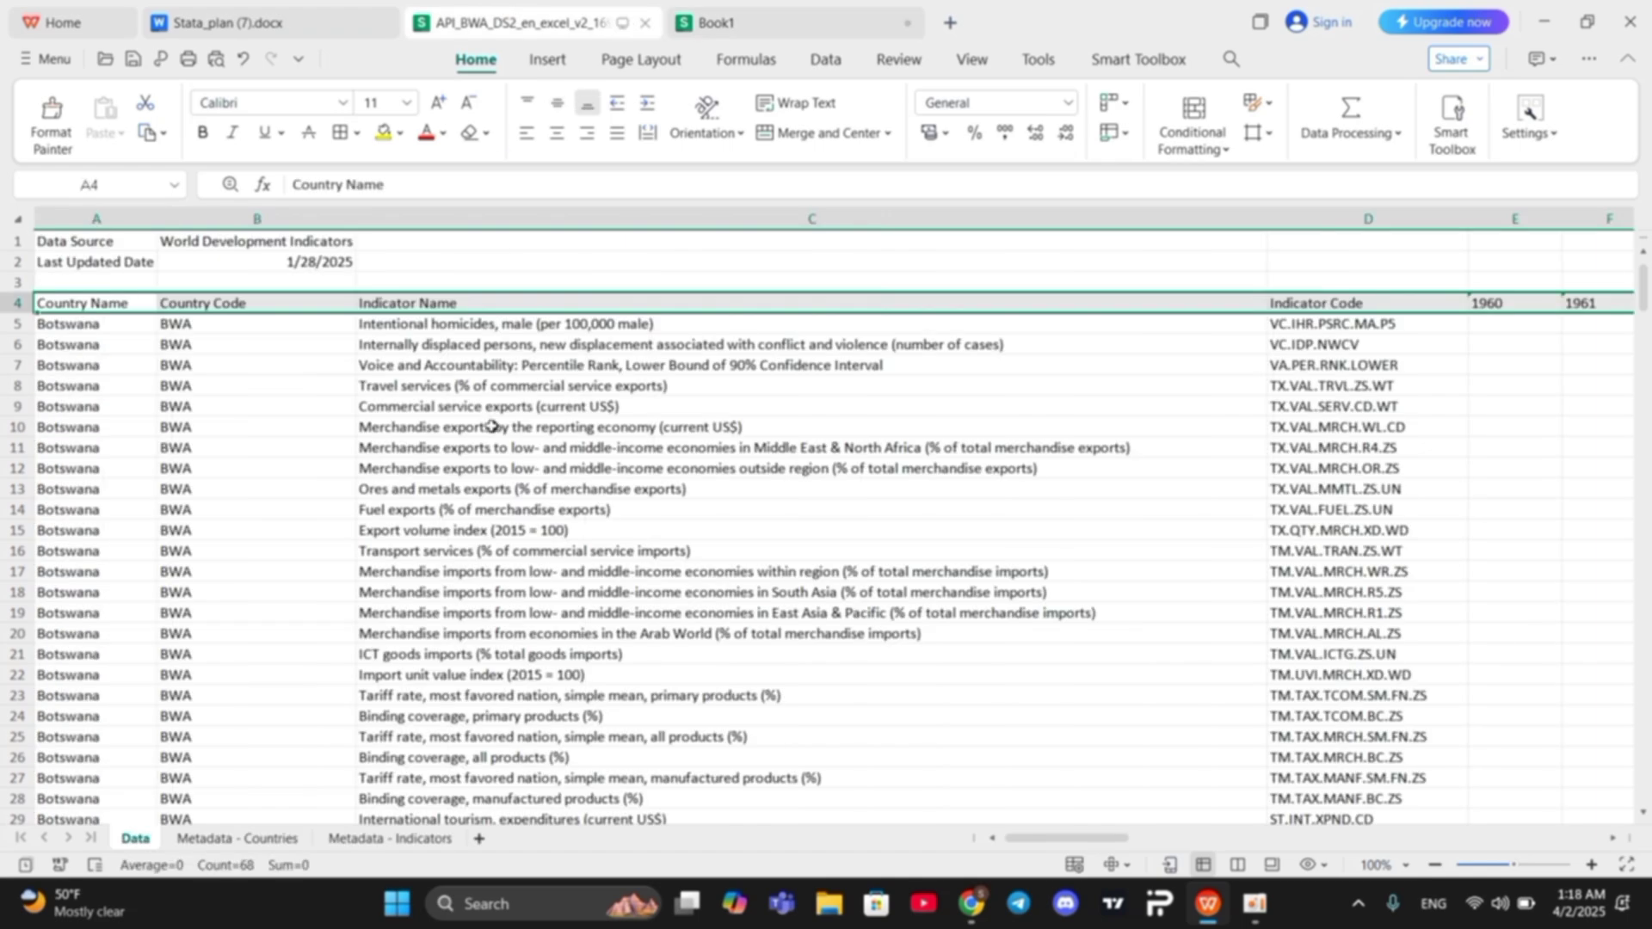
scroll(391, 456, "down", 2)
scroll(392, 456, "up", 2)
key("ctrl+f")
key("Caps_Lock")
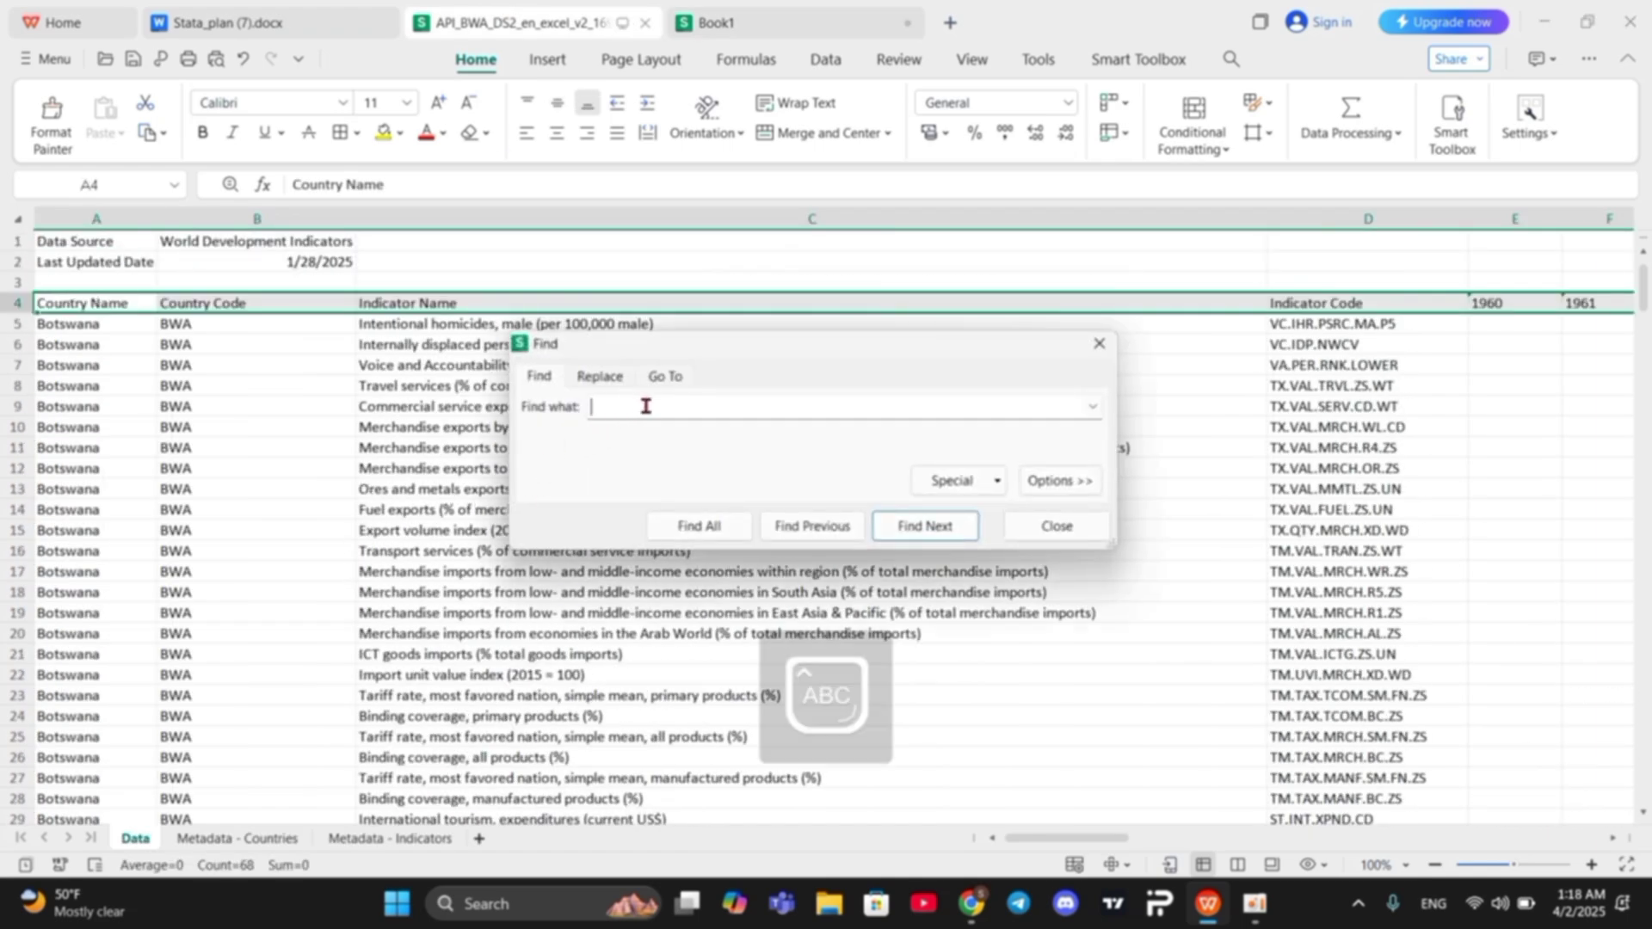
type("GDP")
key("Return")
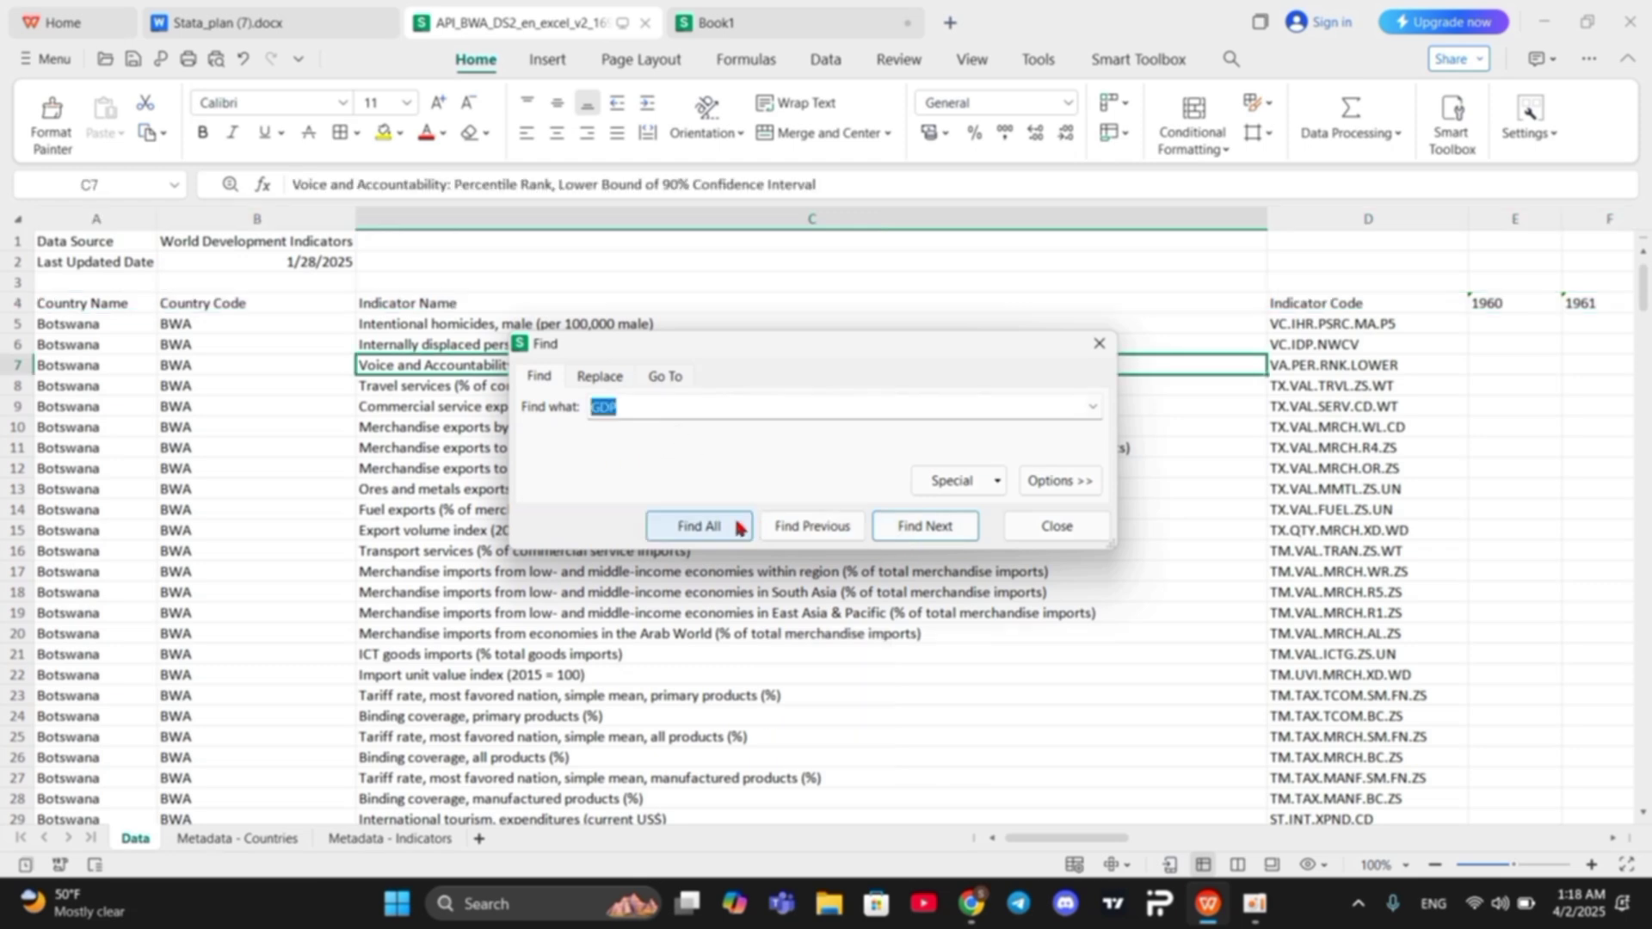
left_click(699, 527)
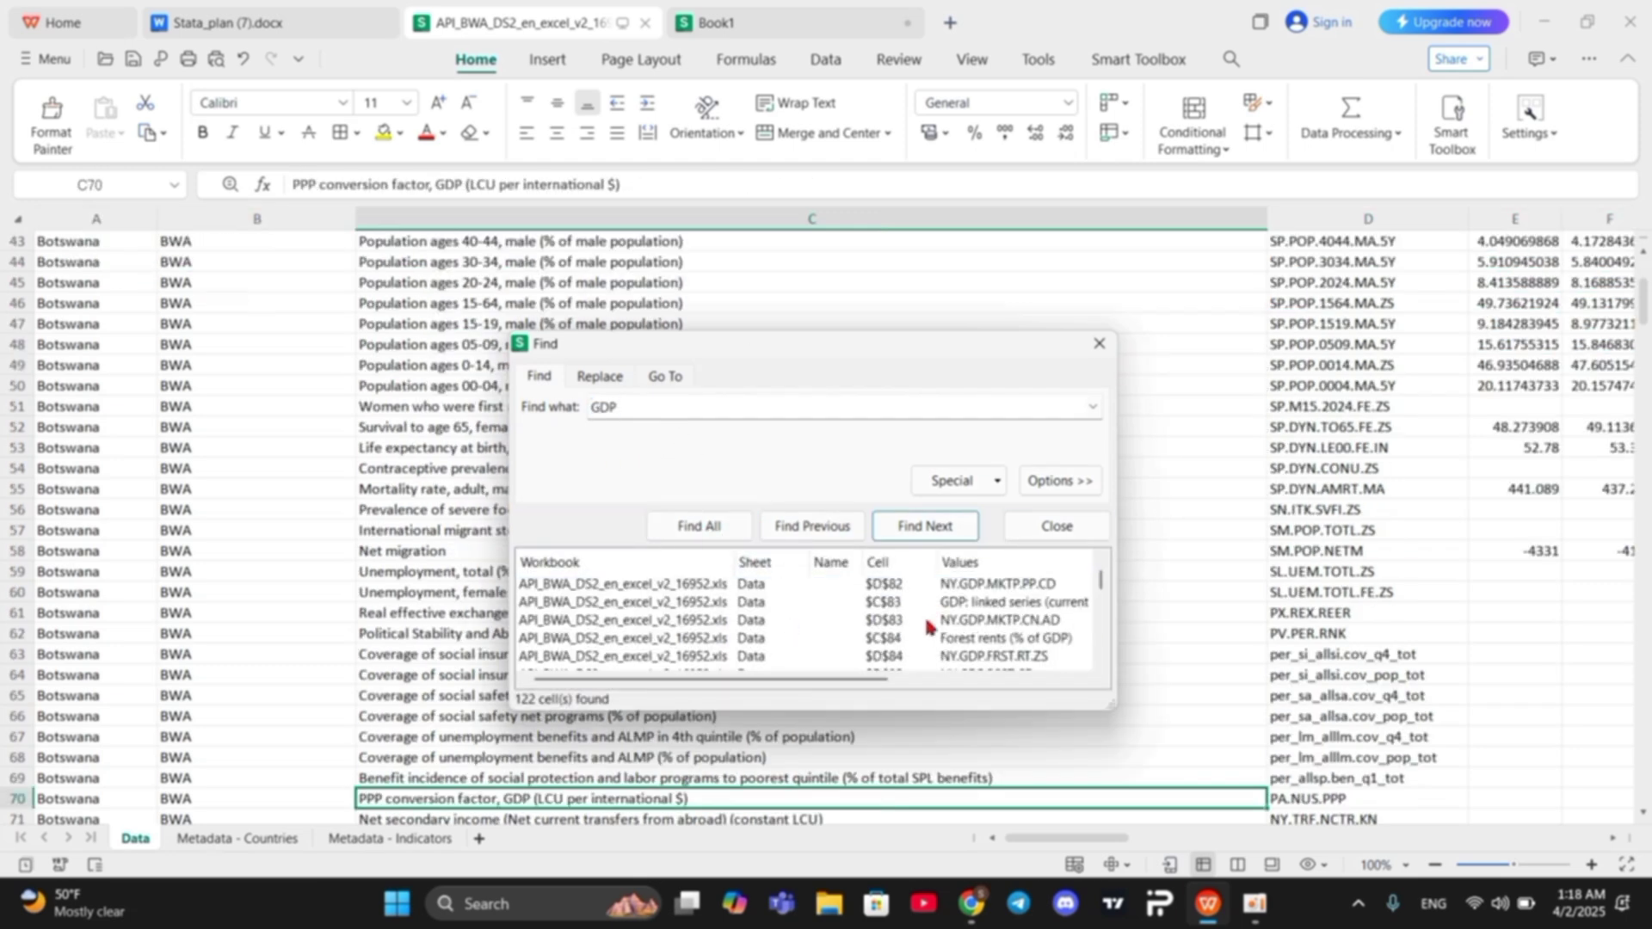
Step: Look through the indicator names in the list of GDP matches and close the search
left_click_drag(828, 678, 912, 642)
scroll(861, 593, "up", 2)
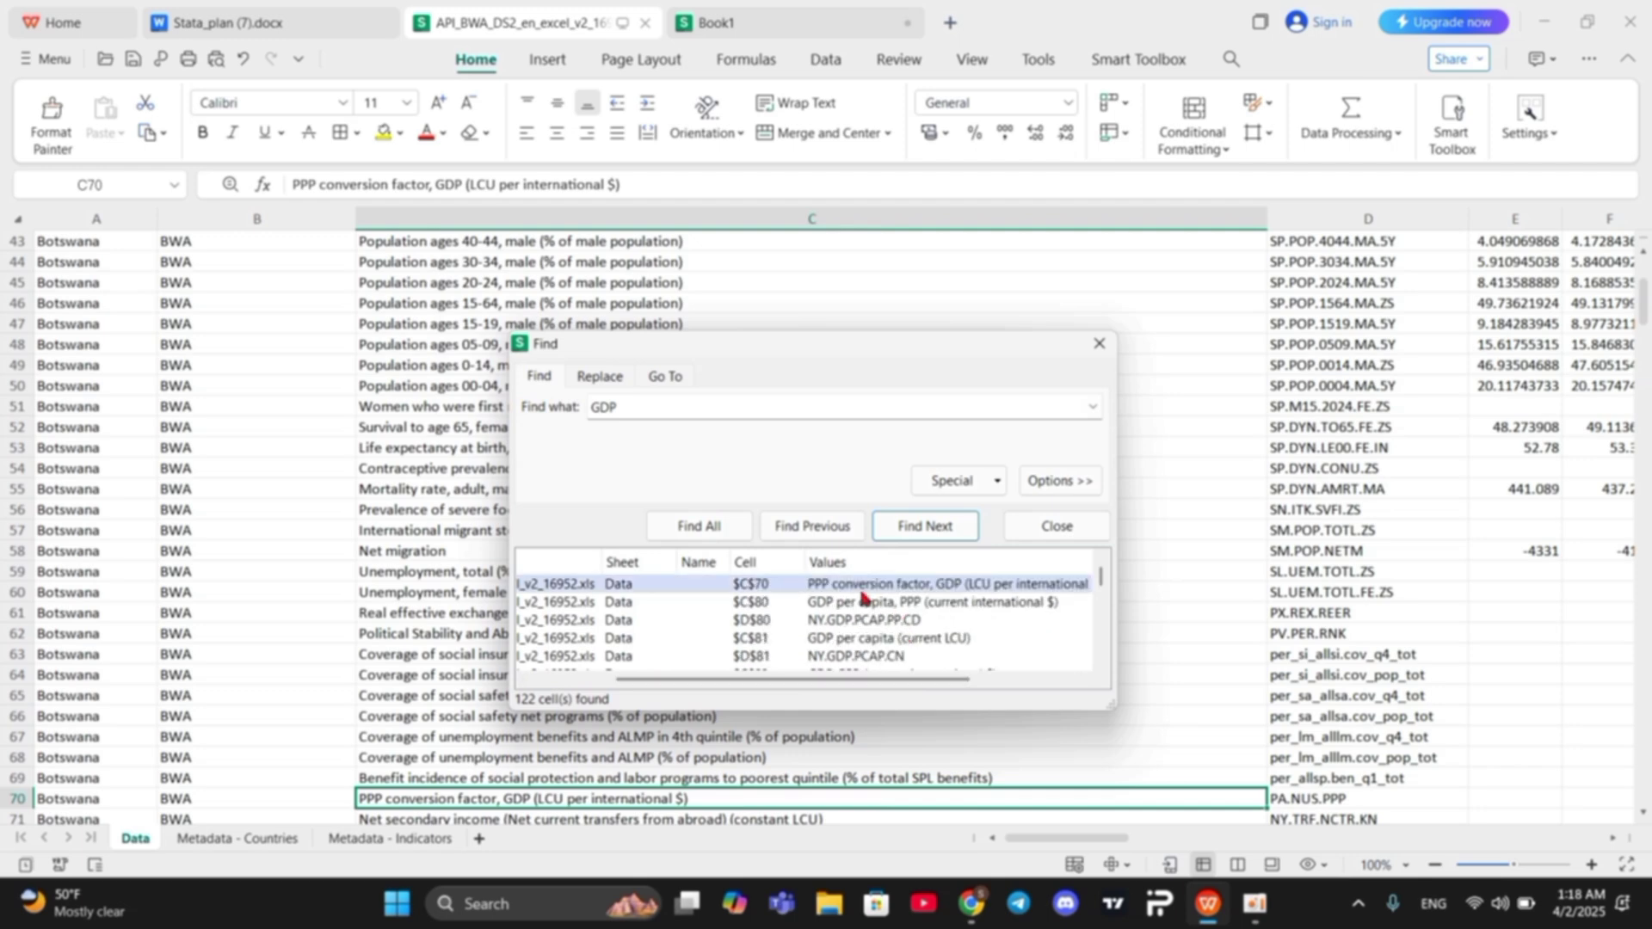
scroll(858, 620, "down", 8)
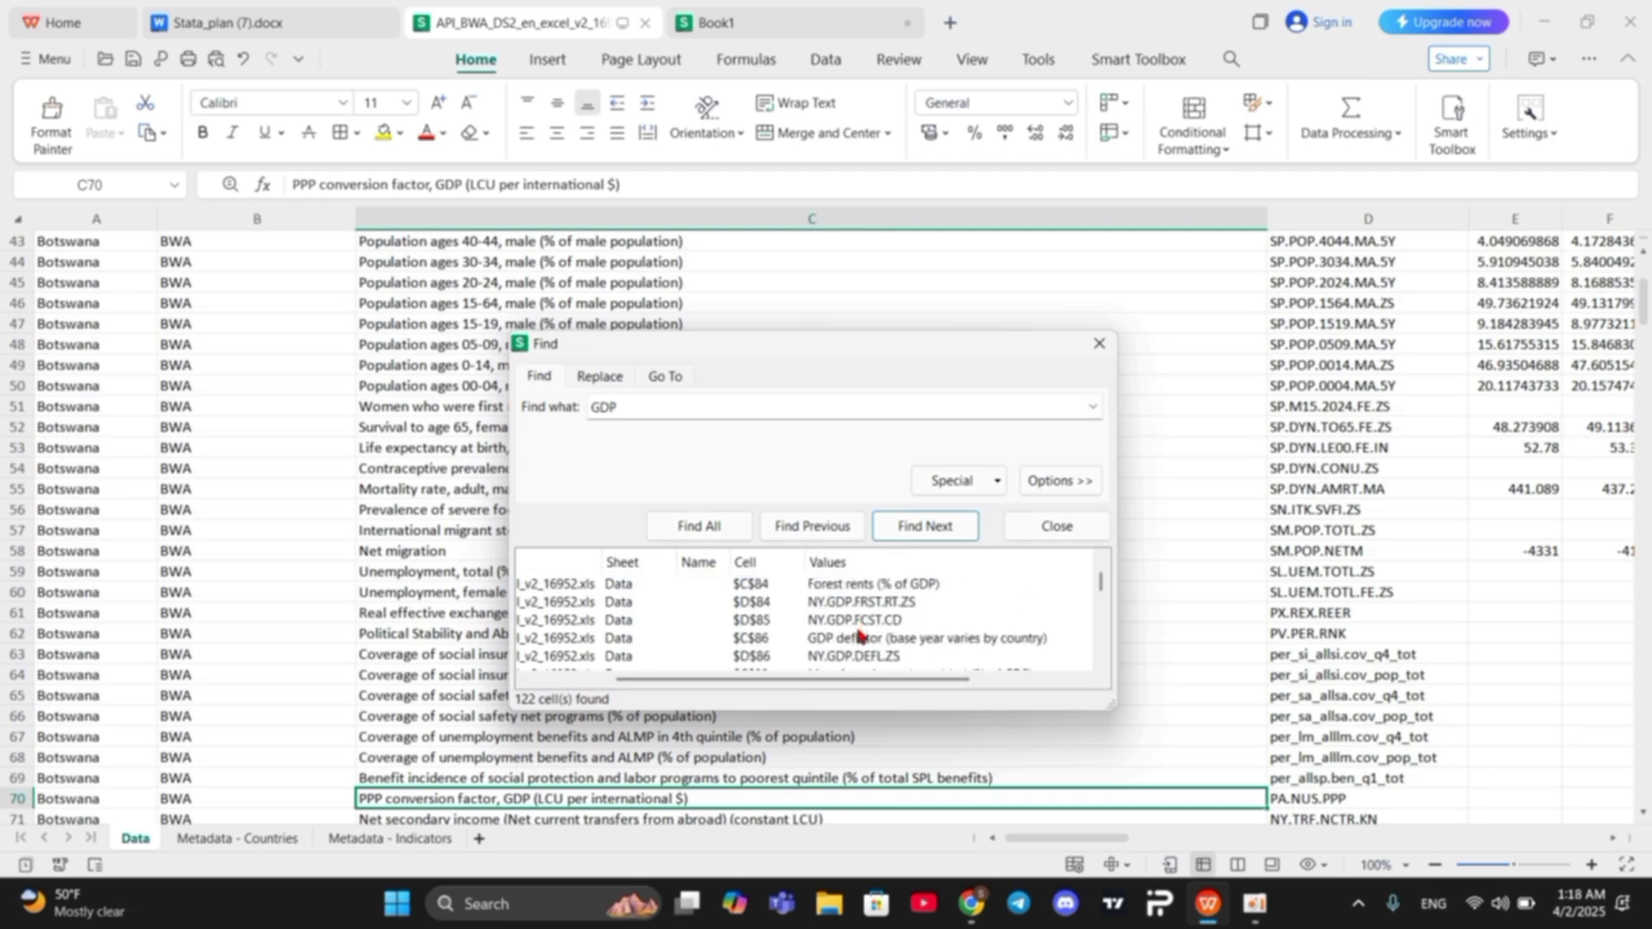
scroll(858, 641, "down", 15)
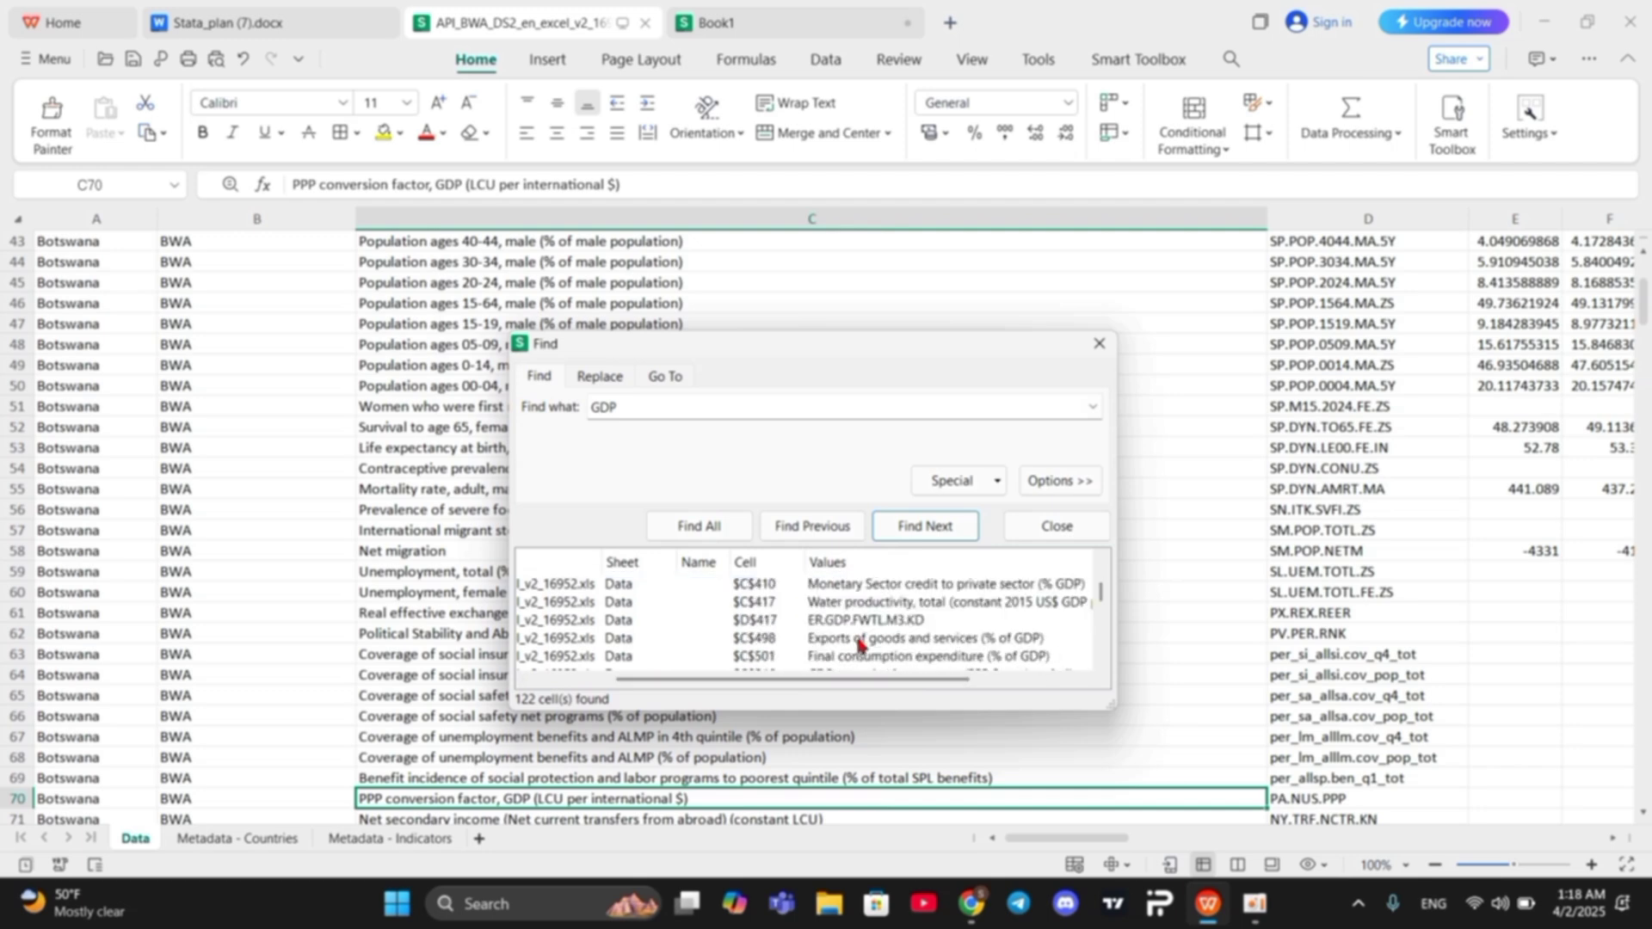
scroll(860, 659, "down", 5)
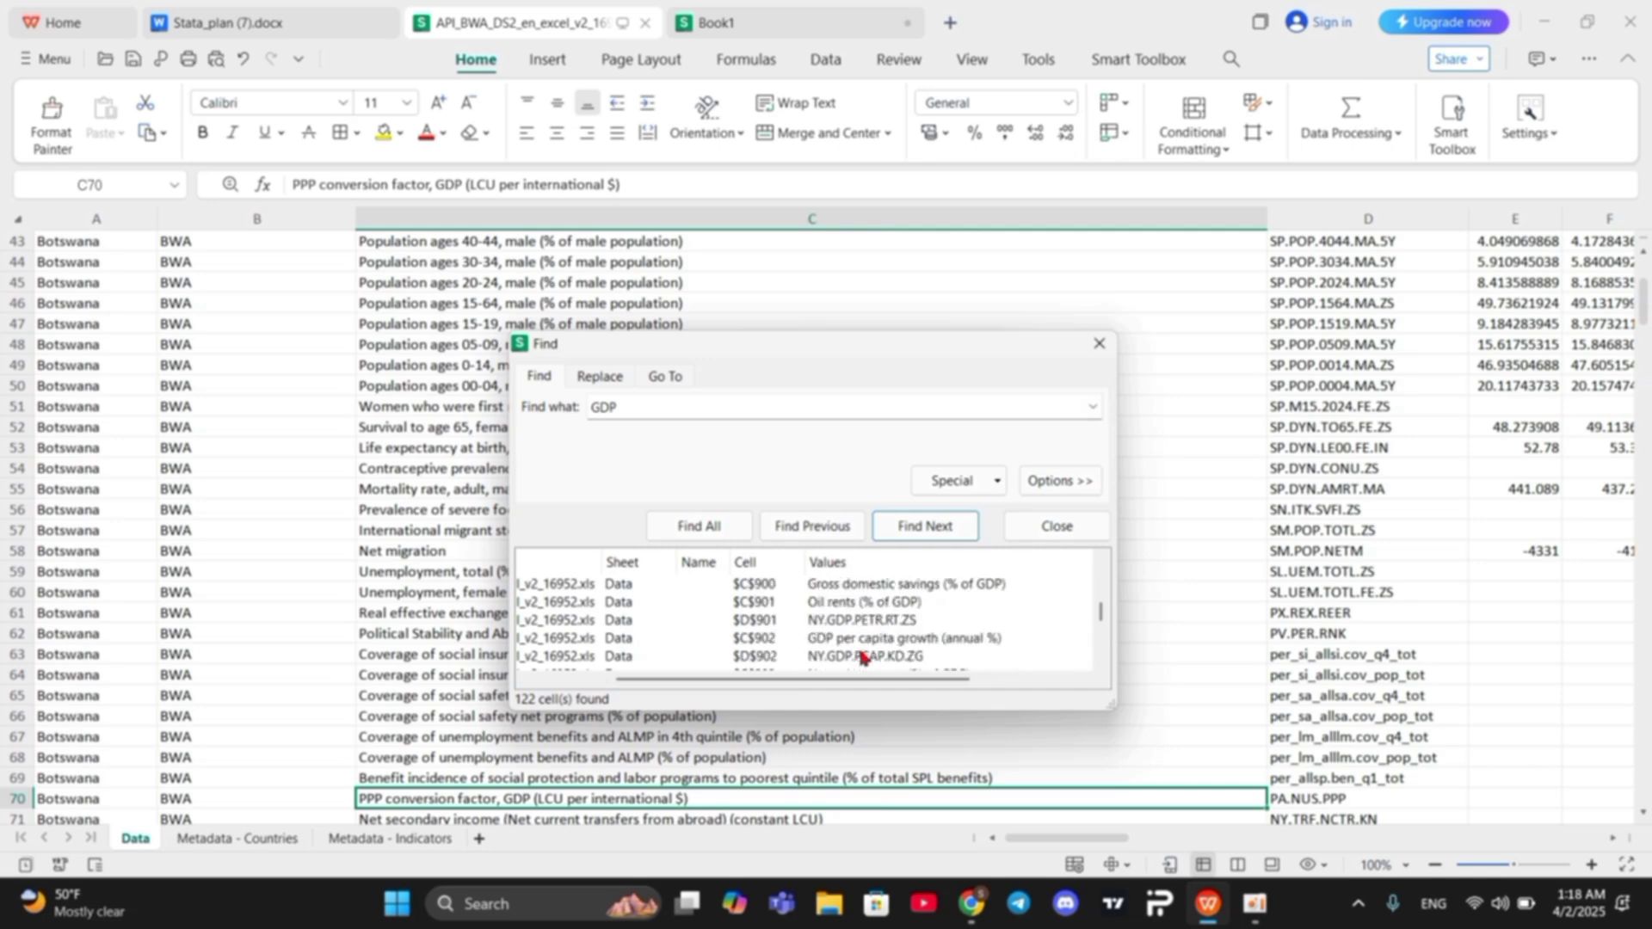
left_click(1098, 345)
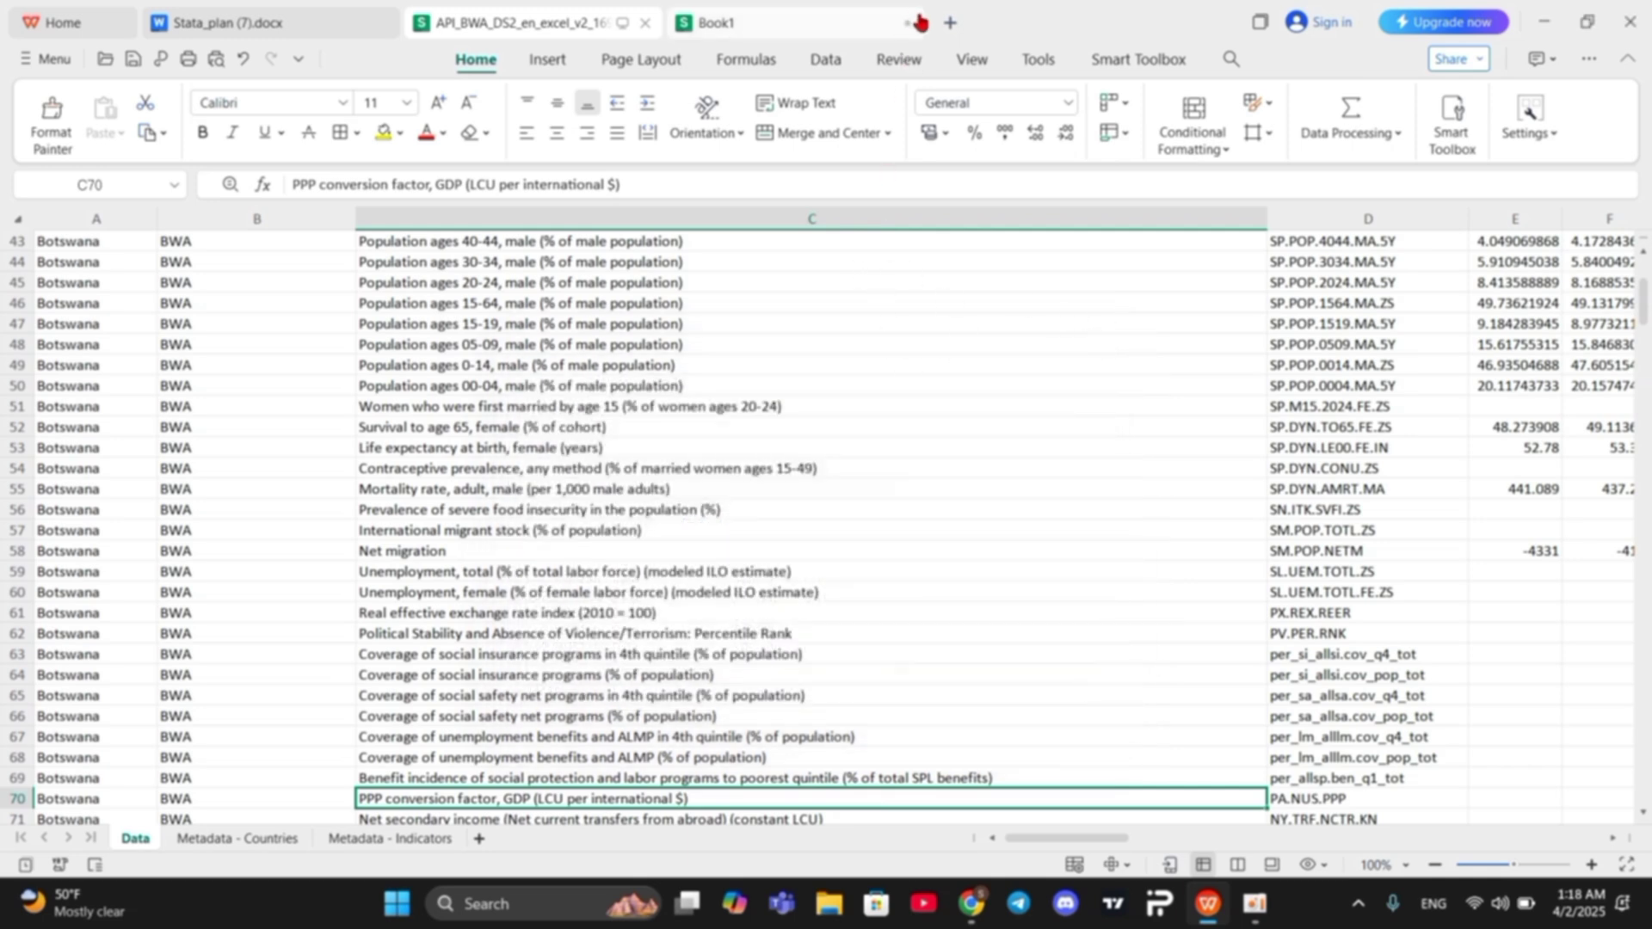
Step: Go to the desktop, move the Botswana spreadsheet icon to an empty area and open the file
left_click(1544, 21)
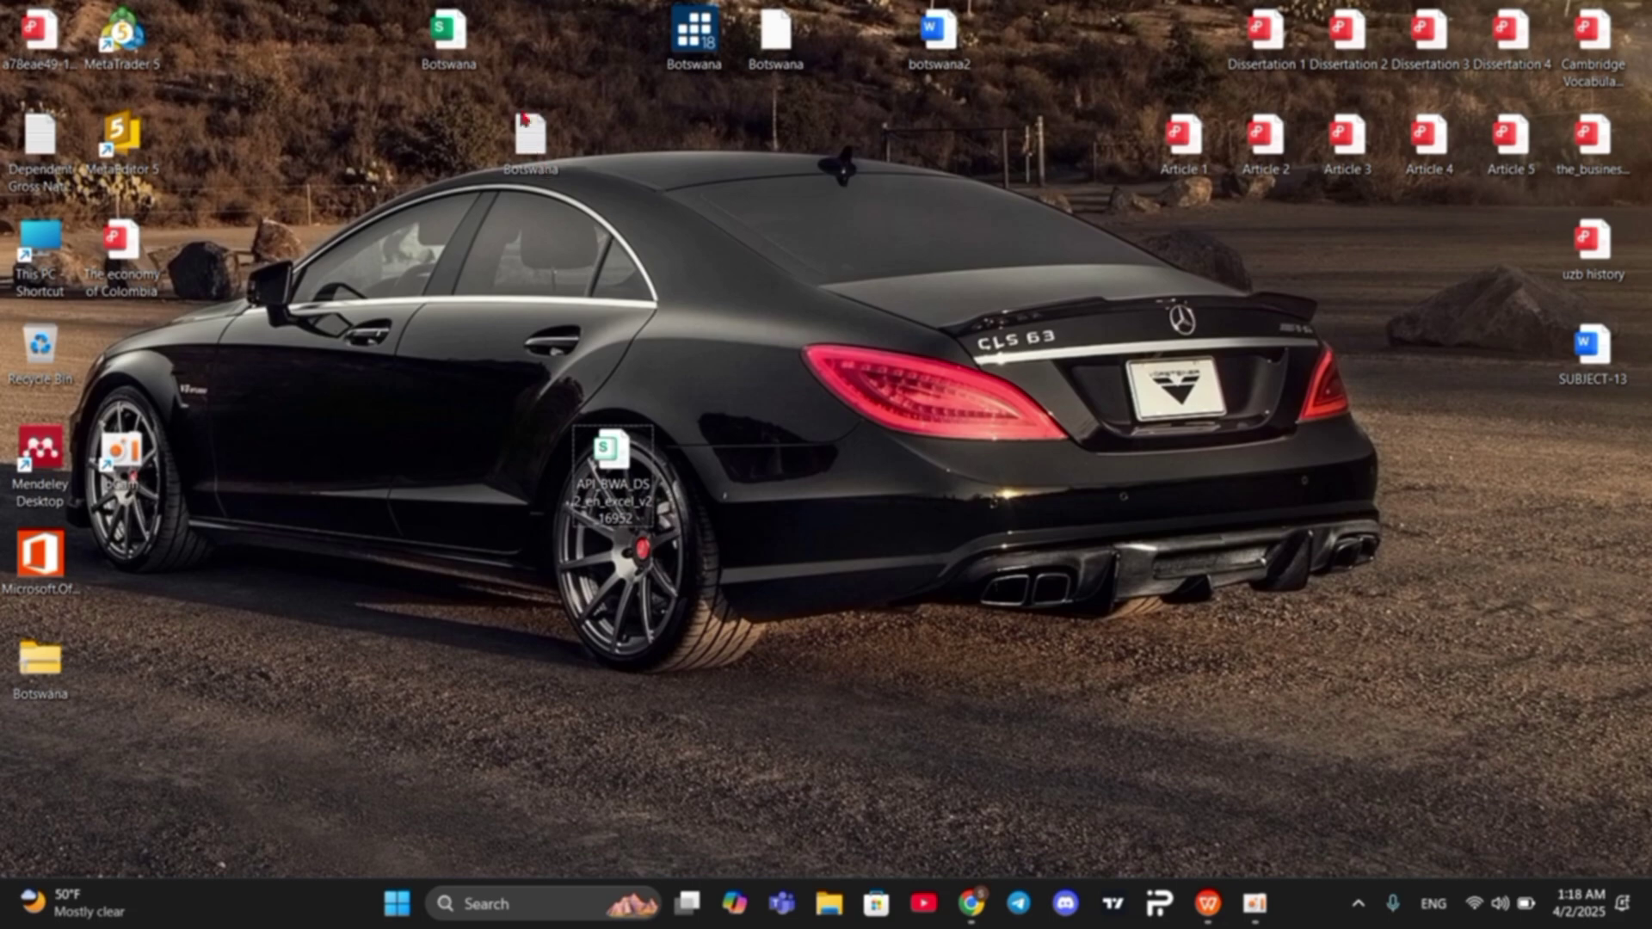
left_click_drag(456, 54, 984, 416)
left_click(449, 34)
left_click_drag(448, 35, 871, 372)
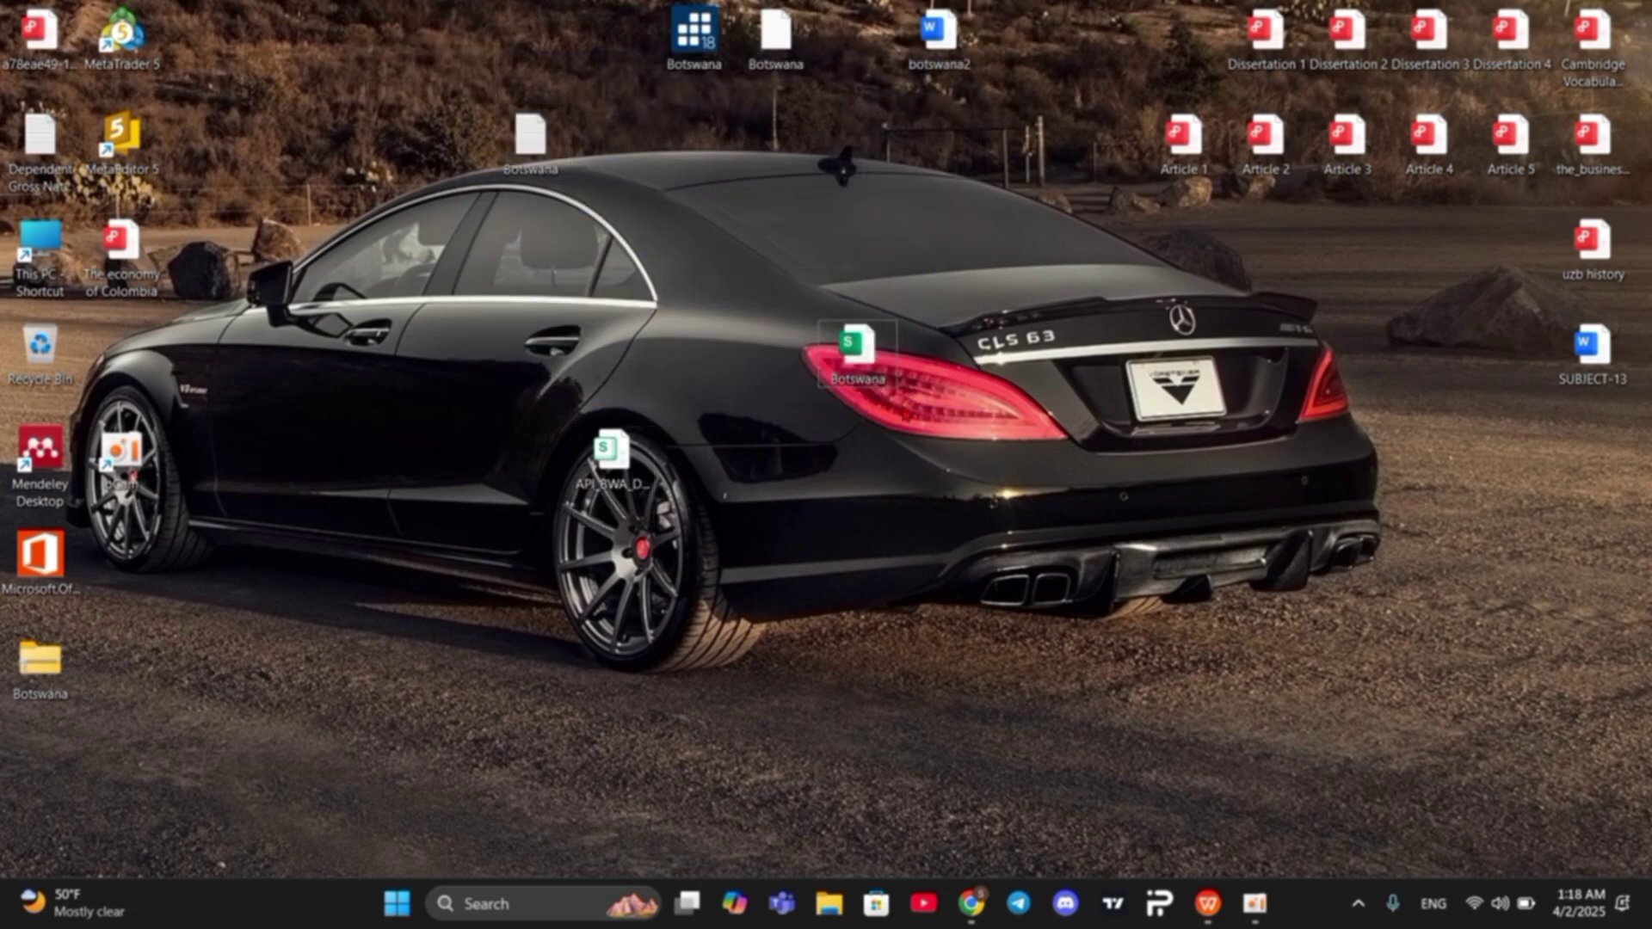
double_click(867, 354)
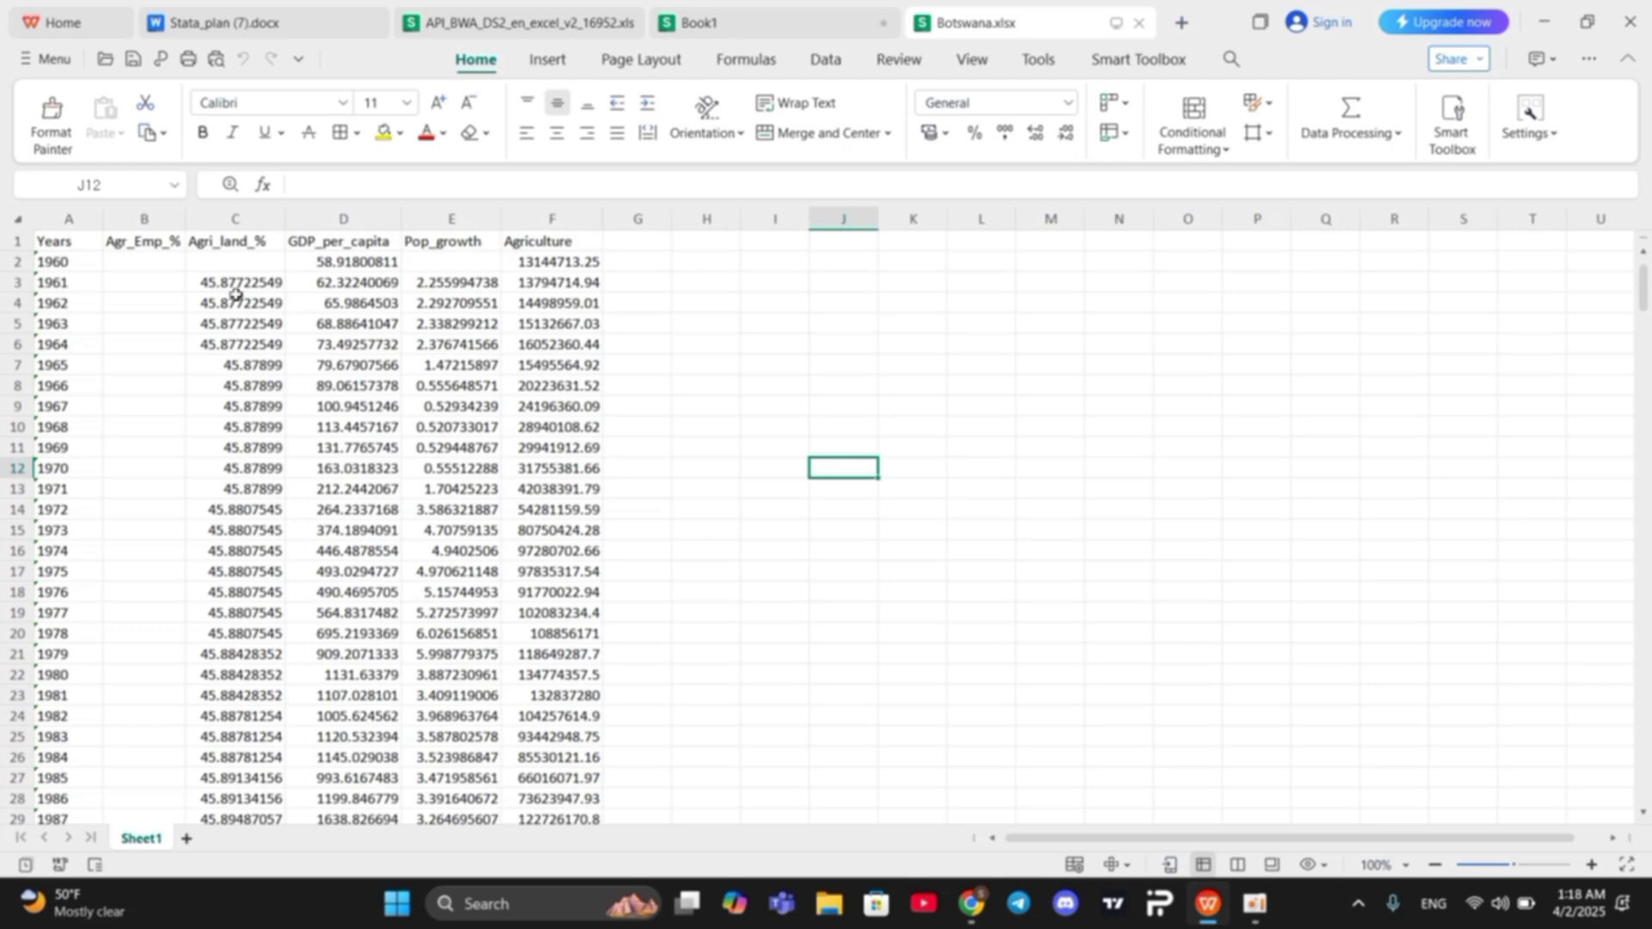
Step: Examine the indicator headings in B1:F1 of Botswana.xlsx and the yearly values down to the last row
left_click(129, 243)
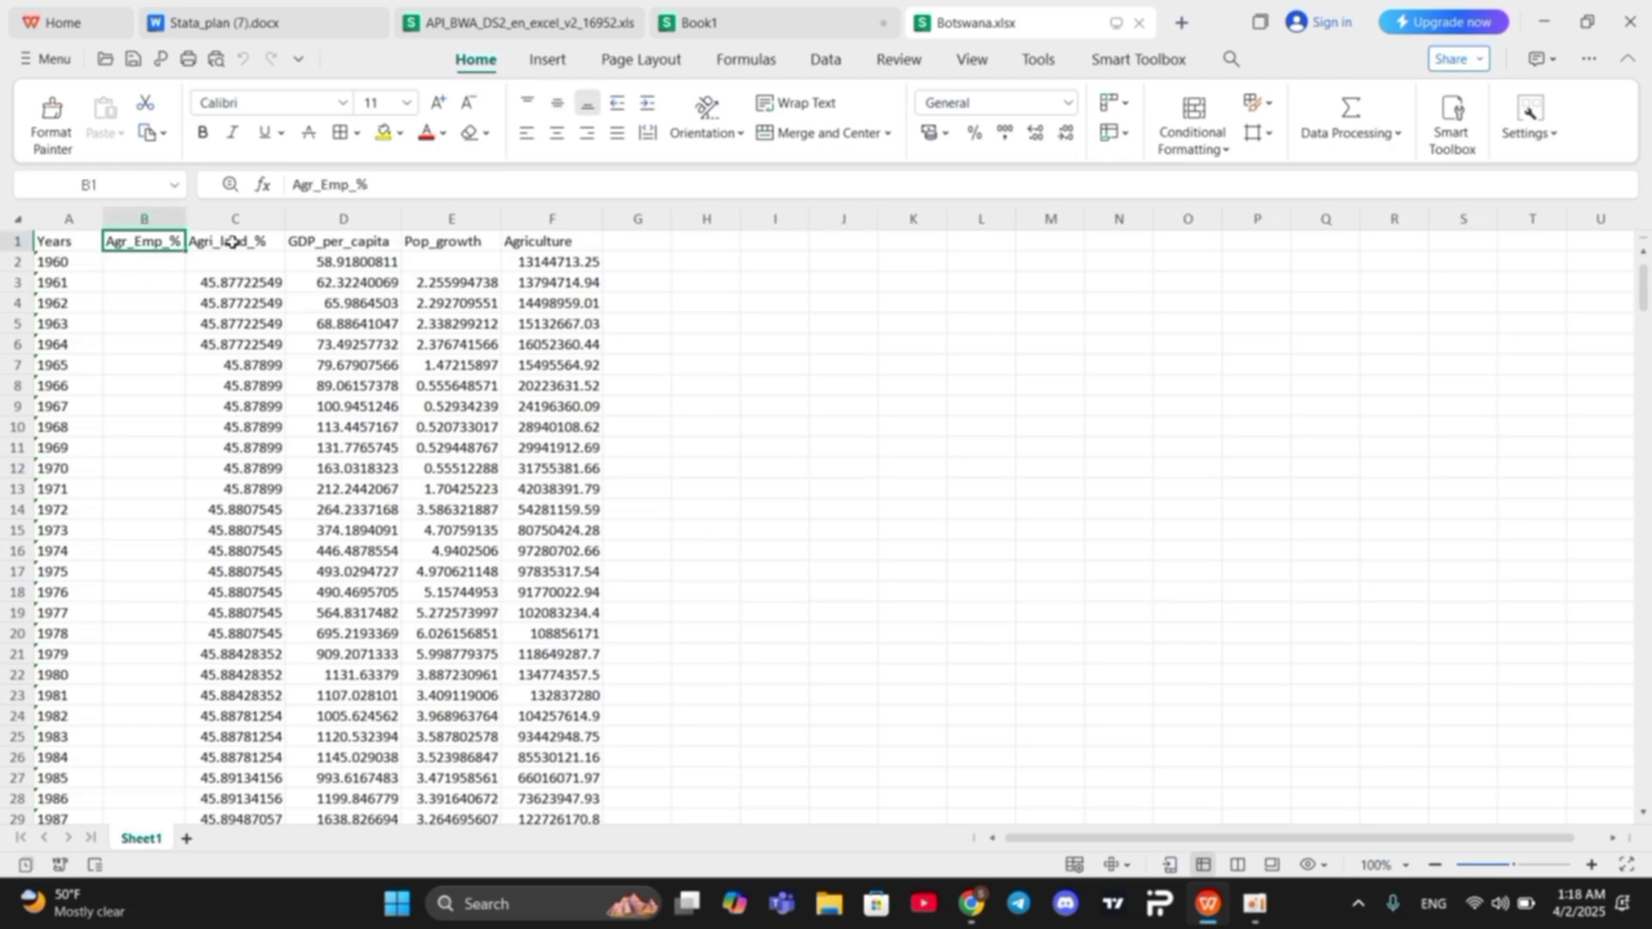
left_click(233, 242)
left_click(325, 241)
left_click(453, 243)
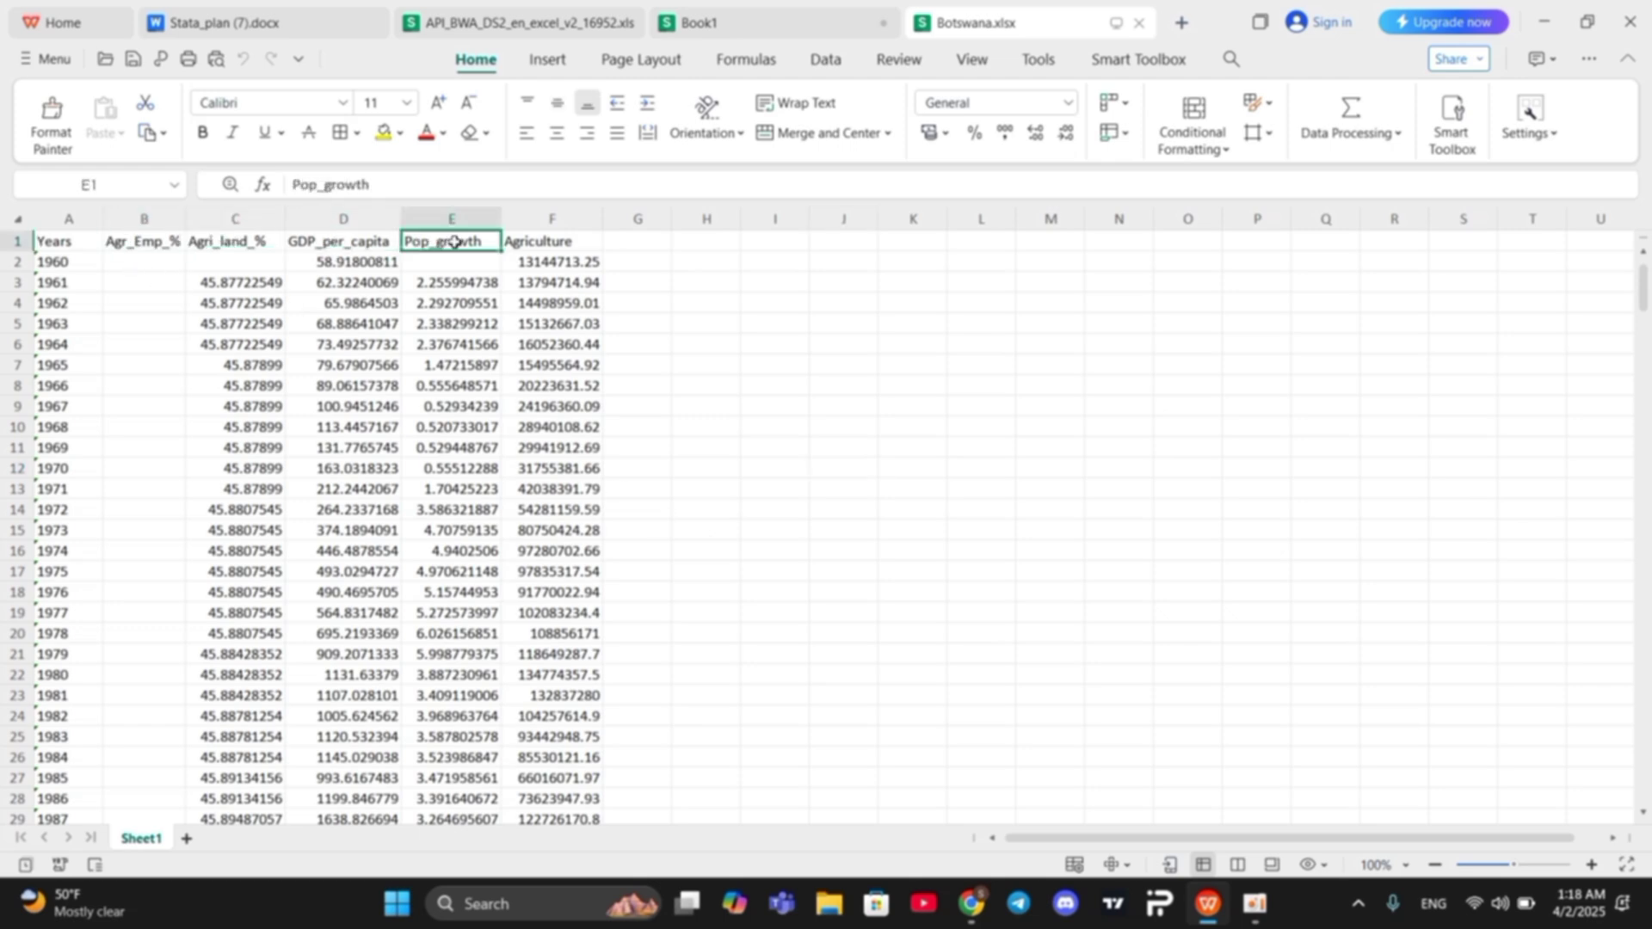
left_click(545, 249)
scroll(715, 358, "down", 16)
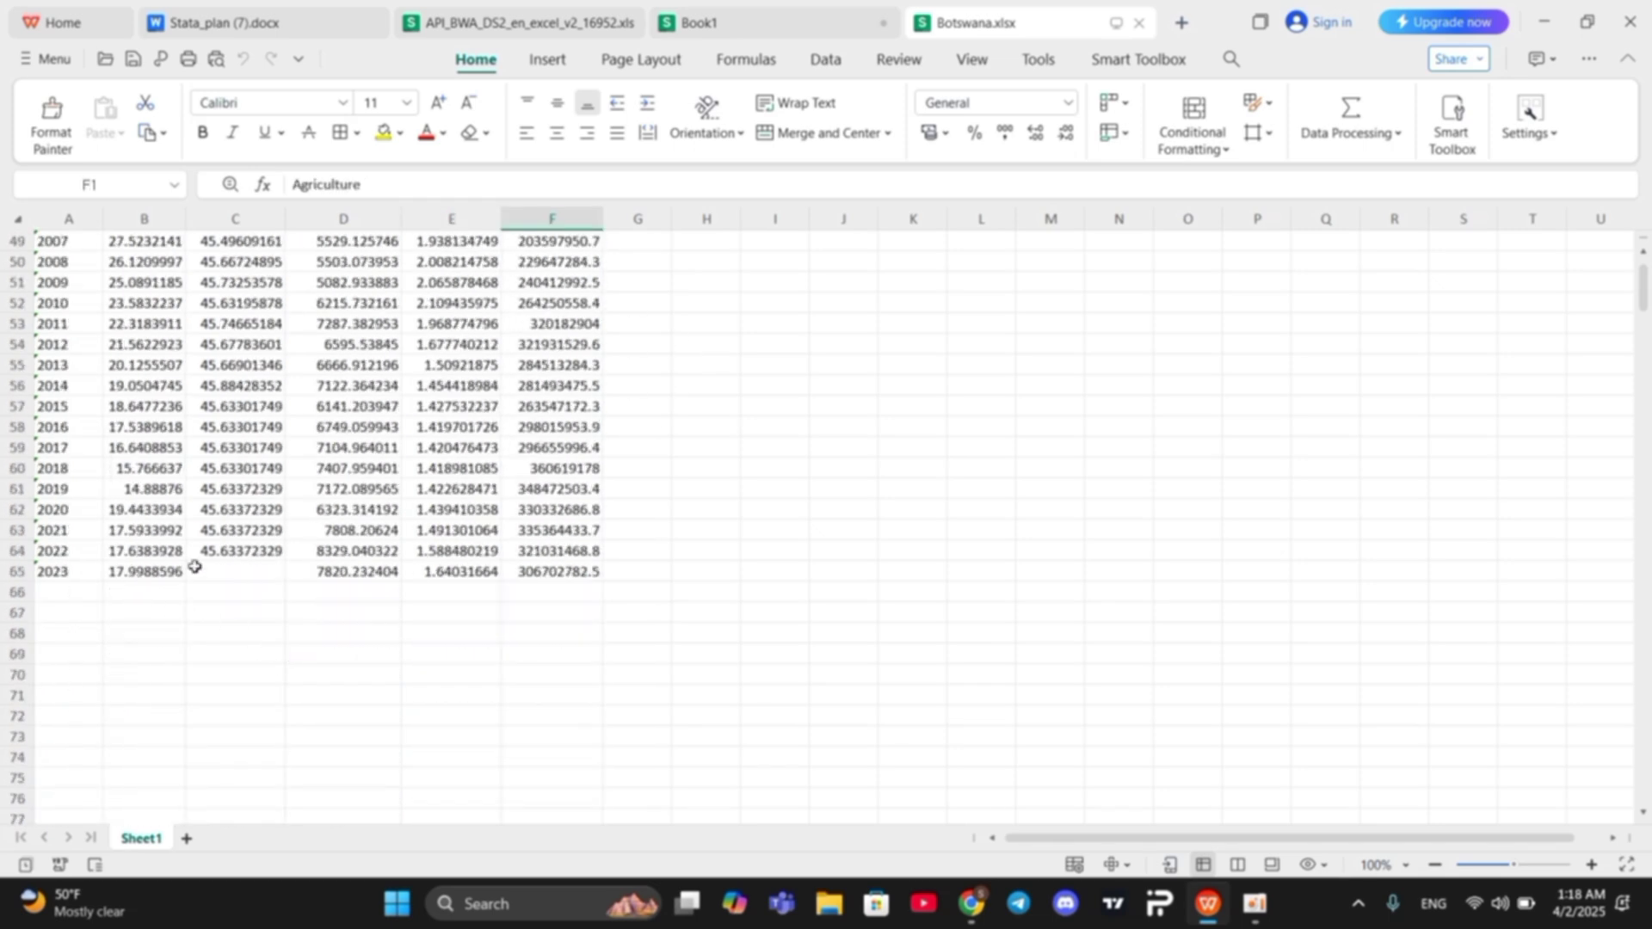
scroll(374, 555, "up", 16)
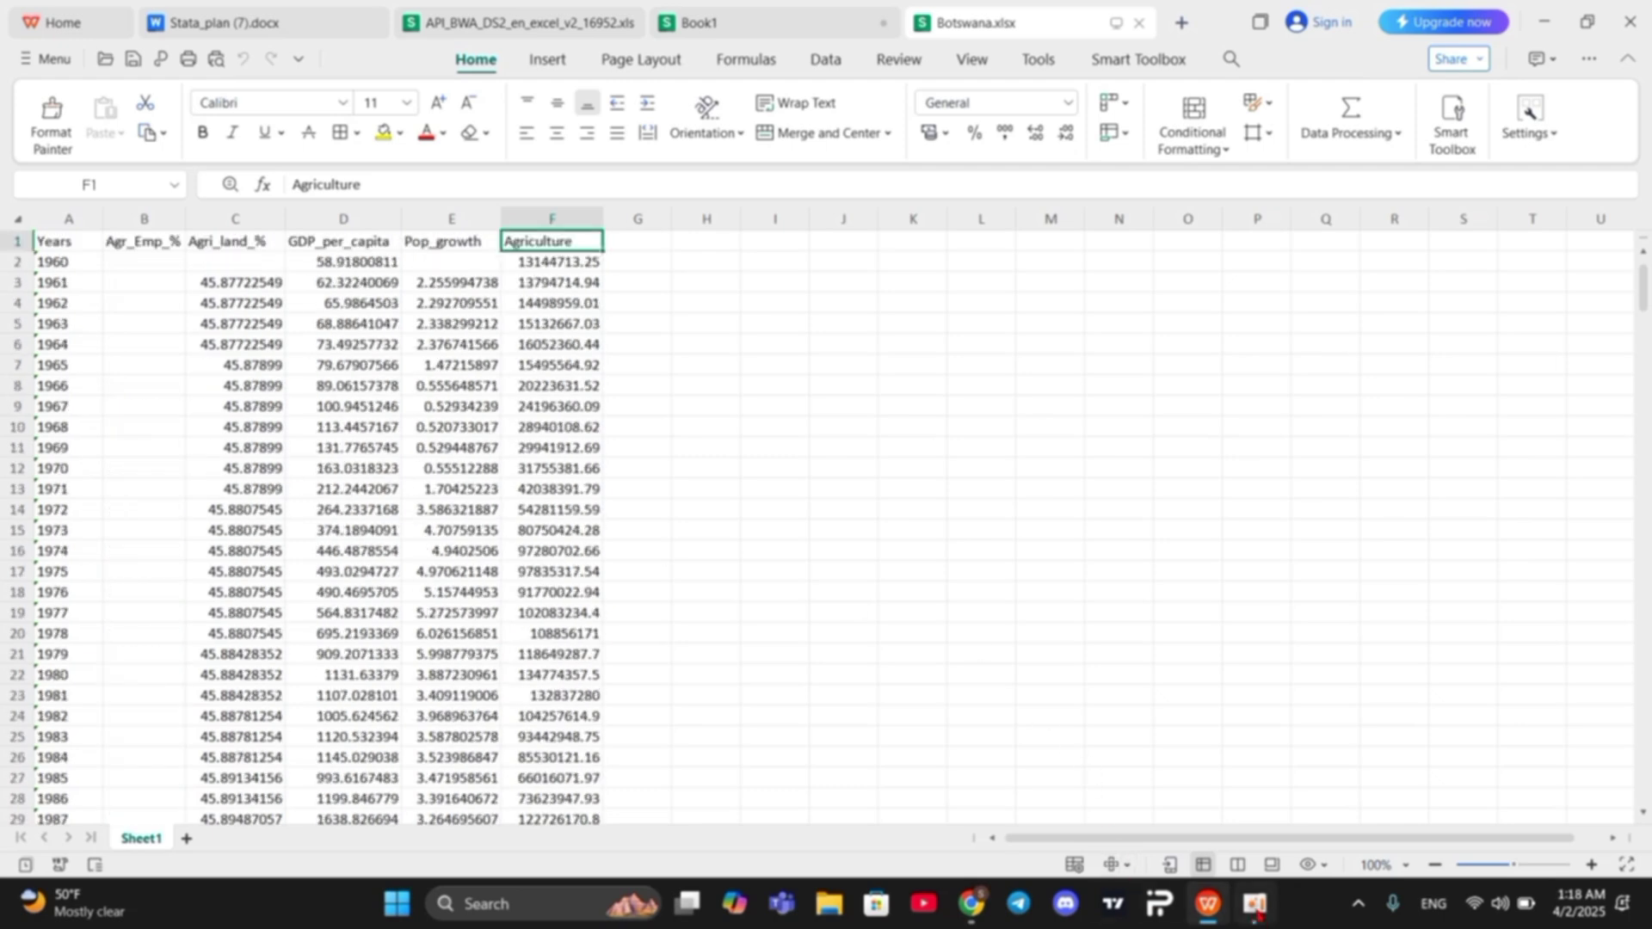
Step: In Stata_plan (7).docx, mark task 1, the World Bank data profile, with + in the Bajarildi column
left_click(263, 20)
left_click(1004, 313)
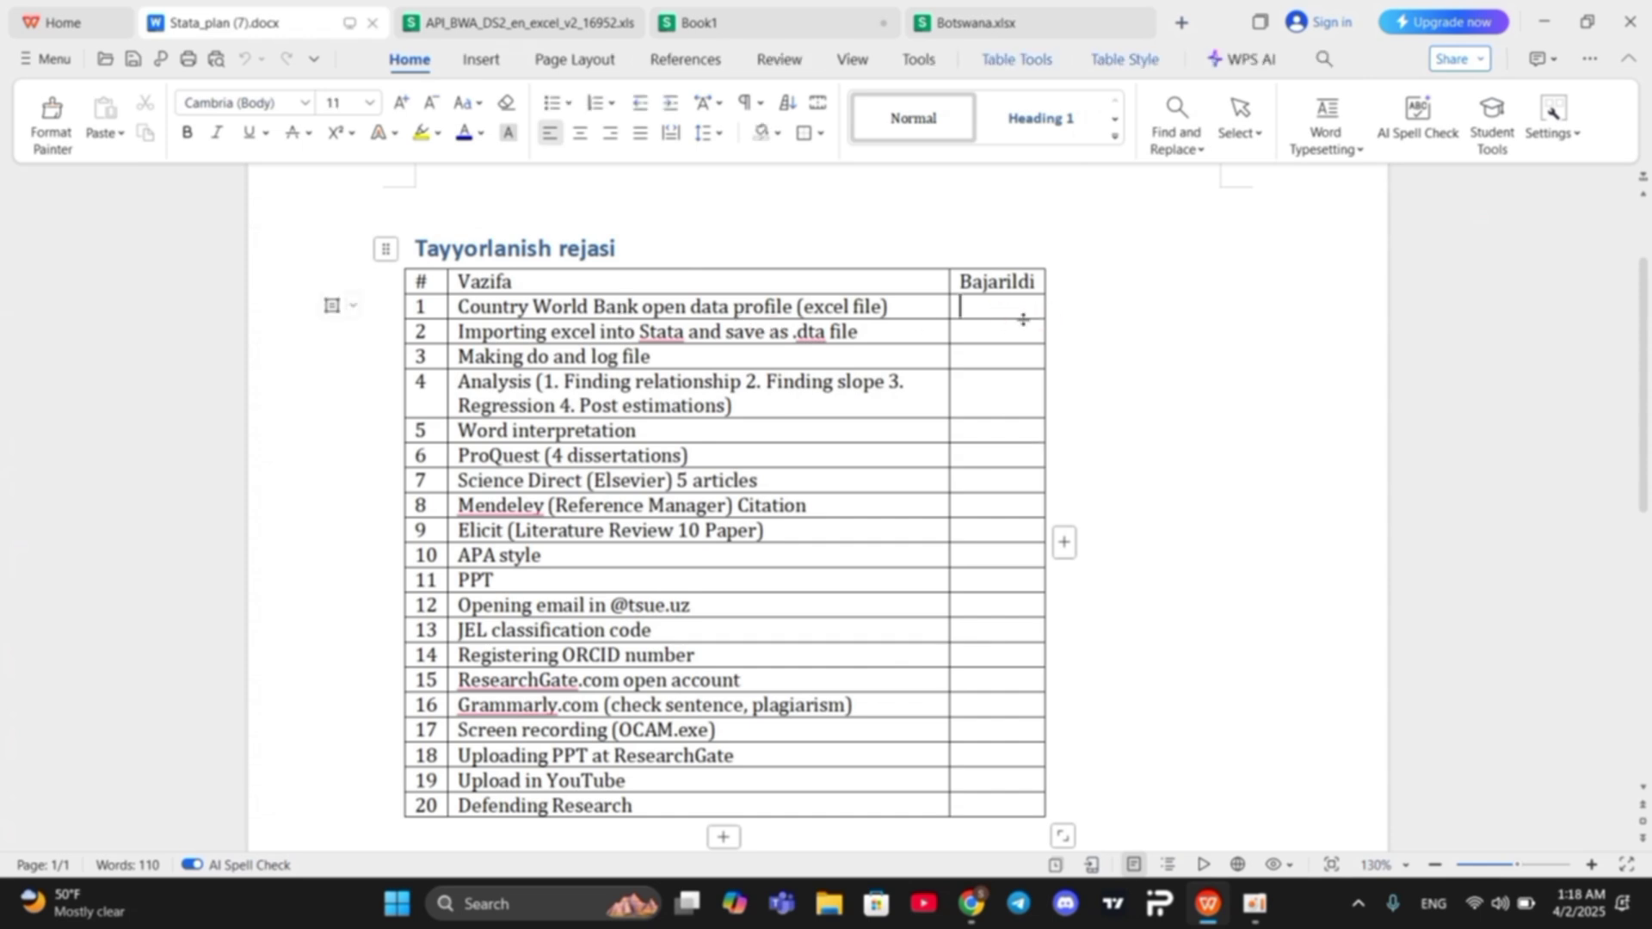
type("+")
left_click(1184, 424)
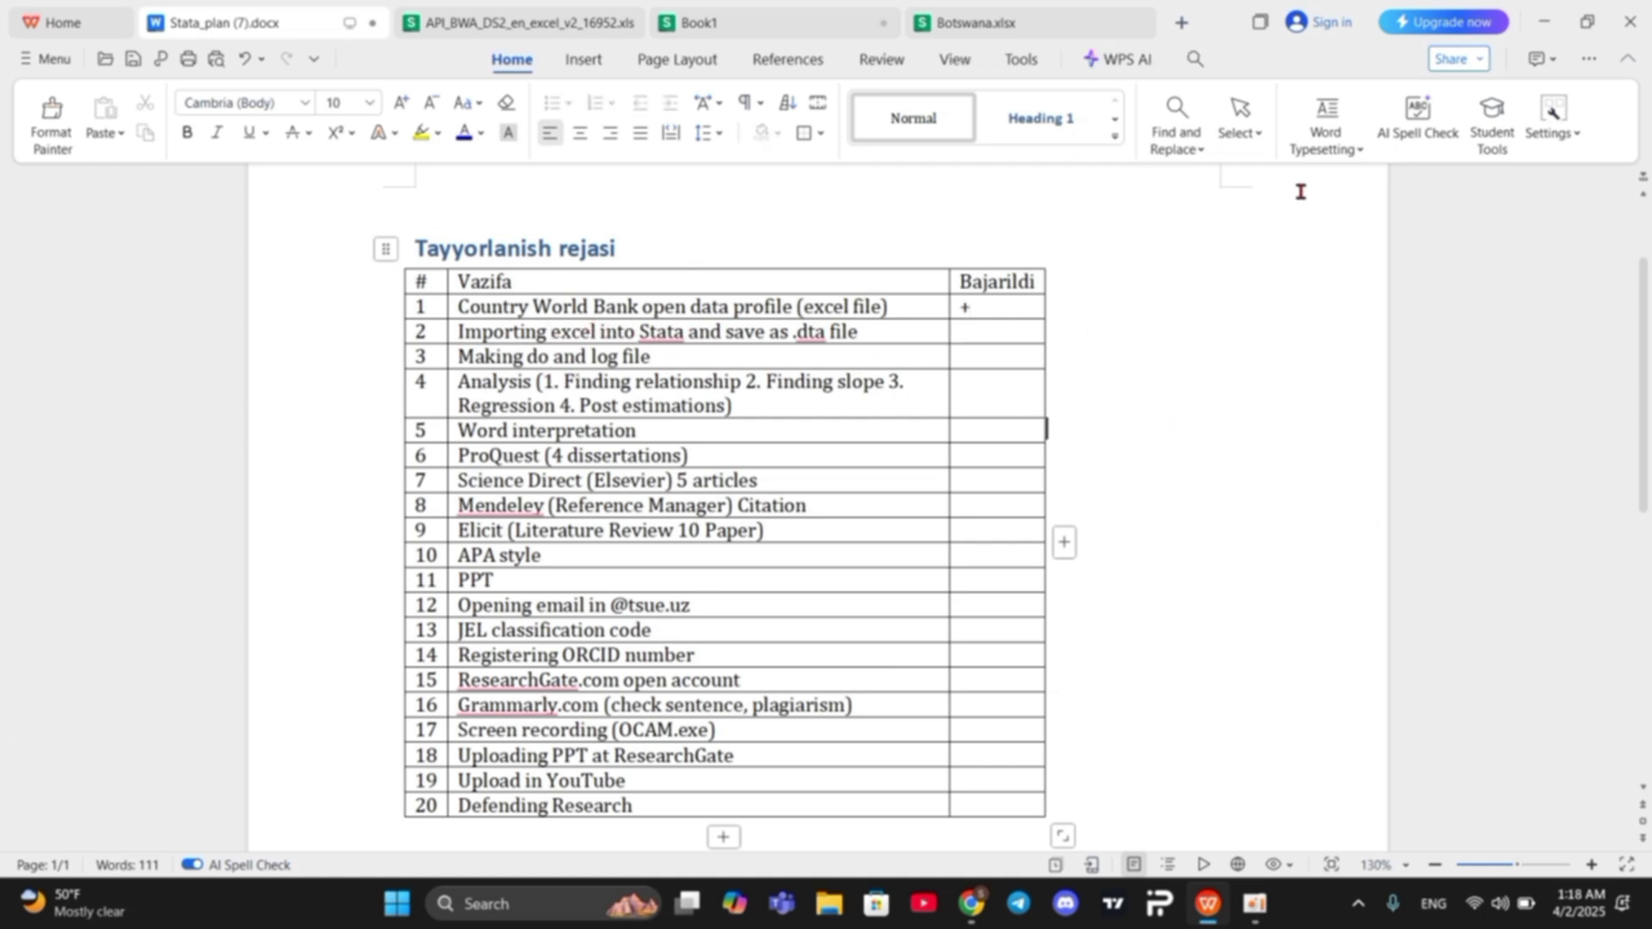
Step: Go to the desktop, search for and launch StataMP 18 (64-bit), and maximize its window
left_click(1545, 21)
left_click(486, 905)
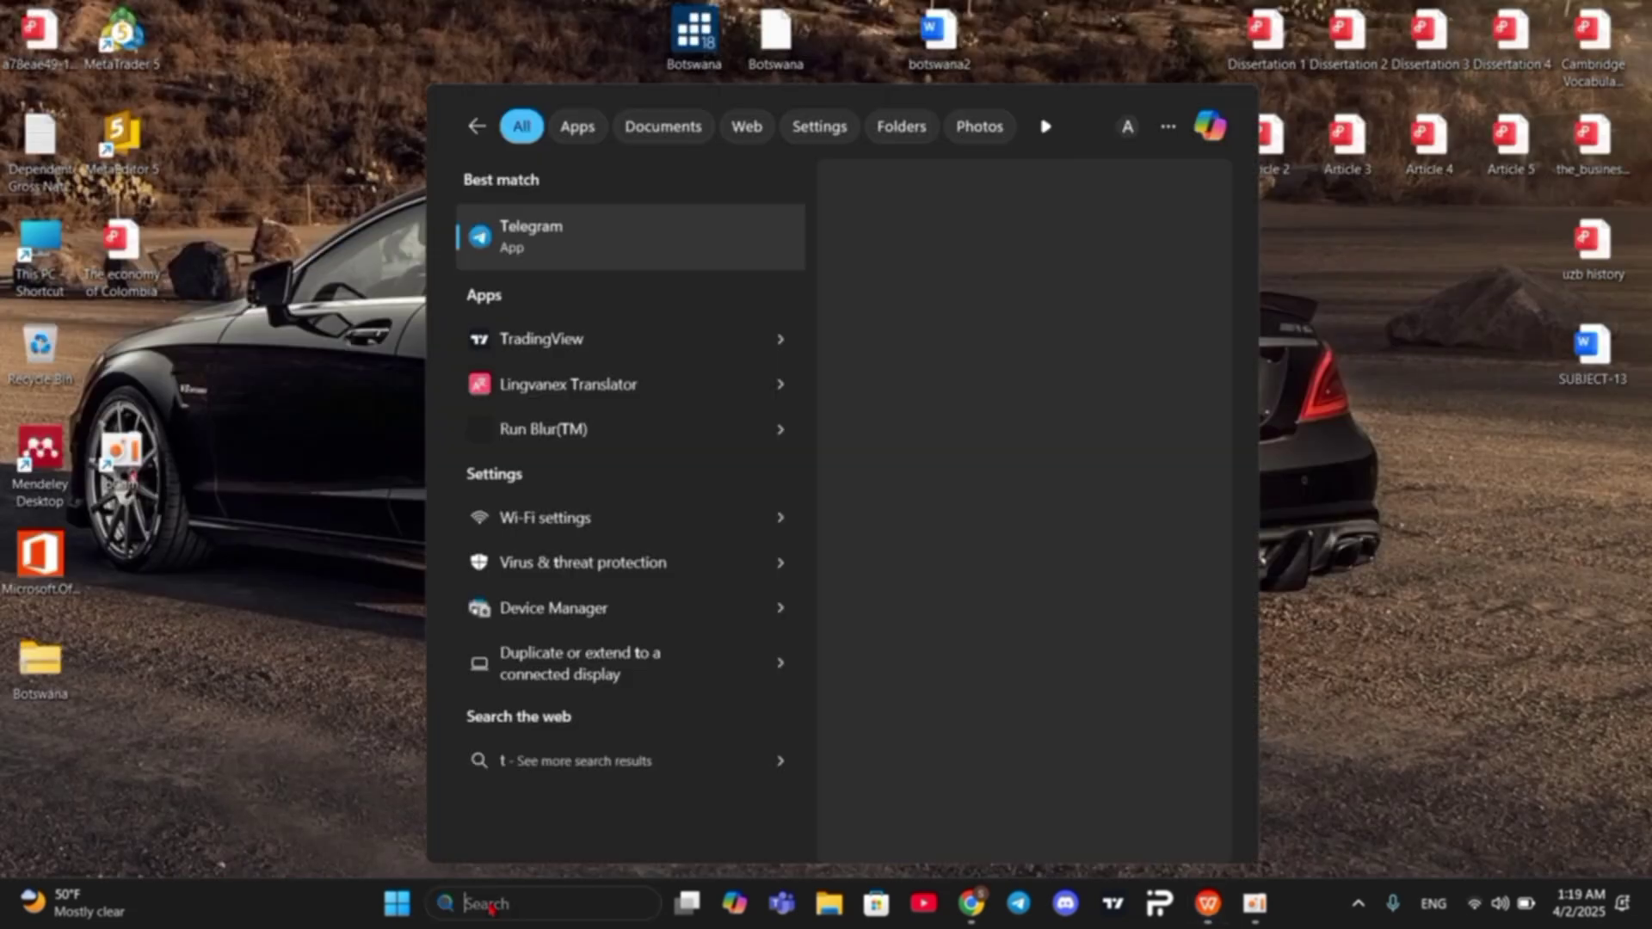
type("sta")
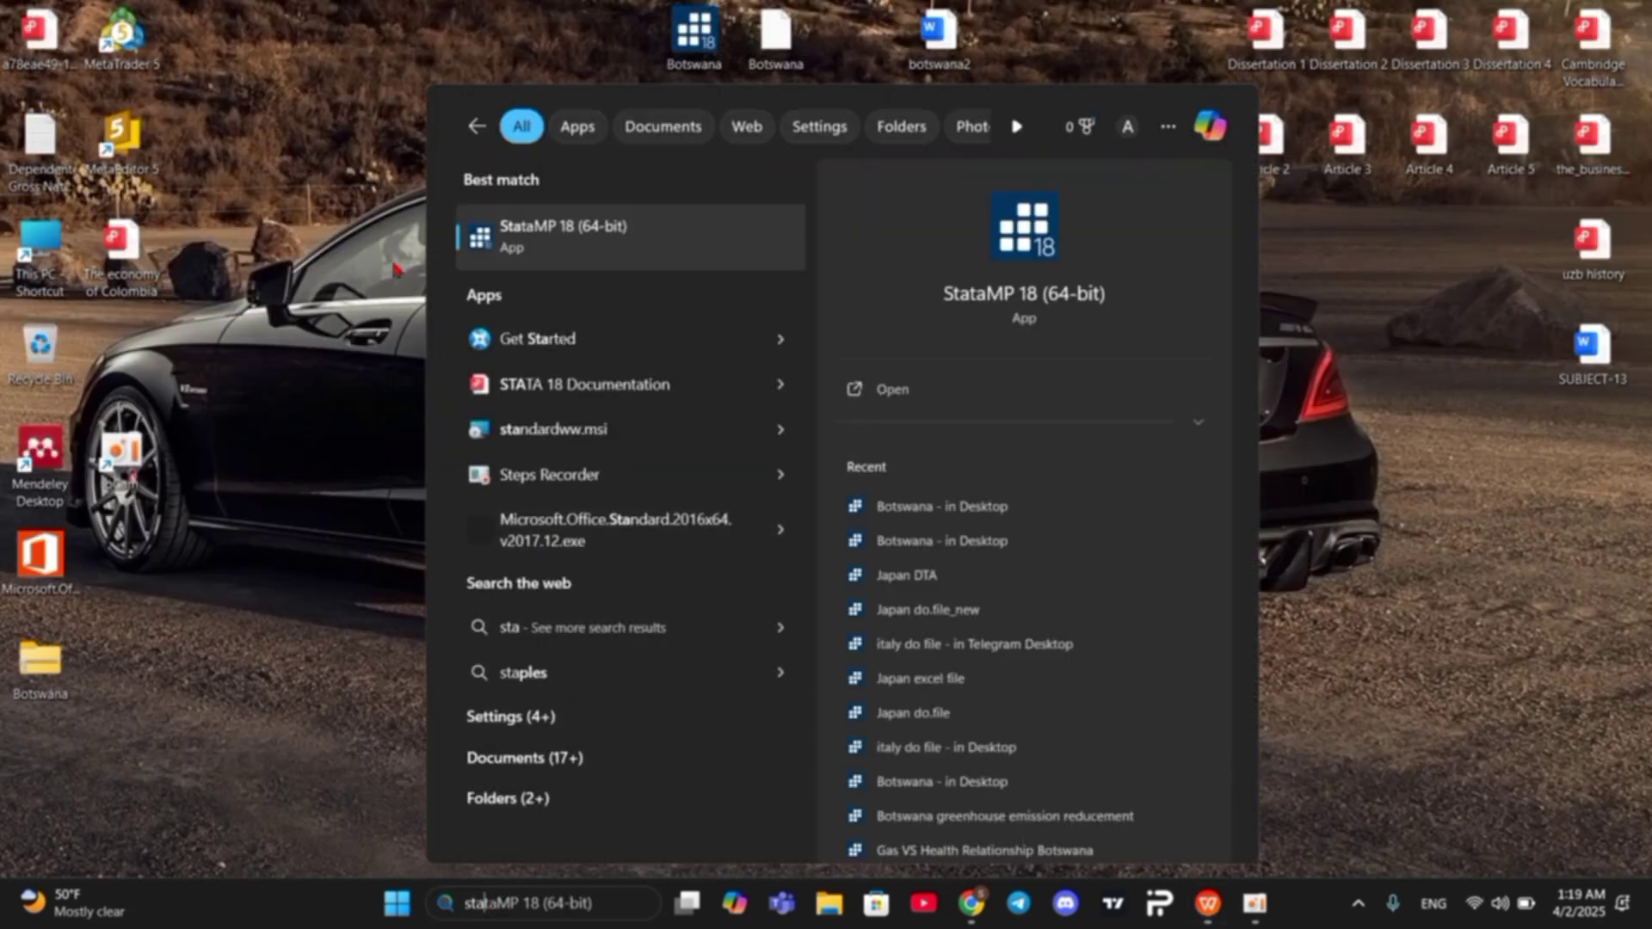
left_click(736, 389)
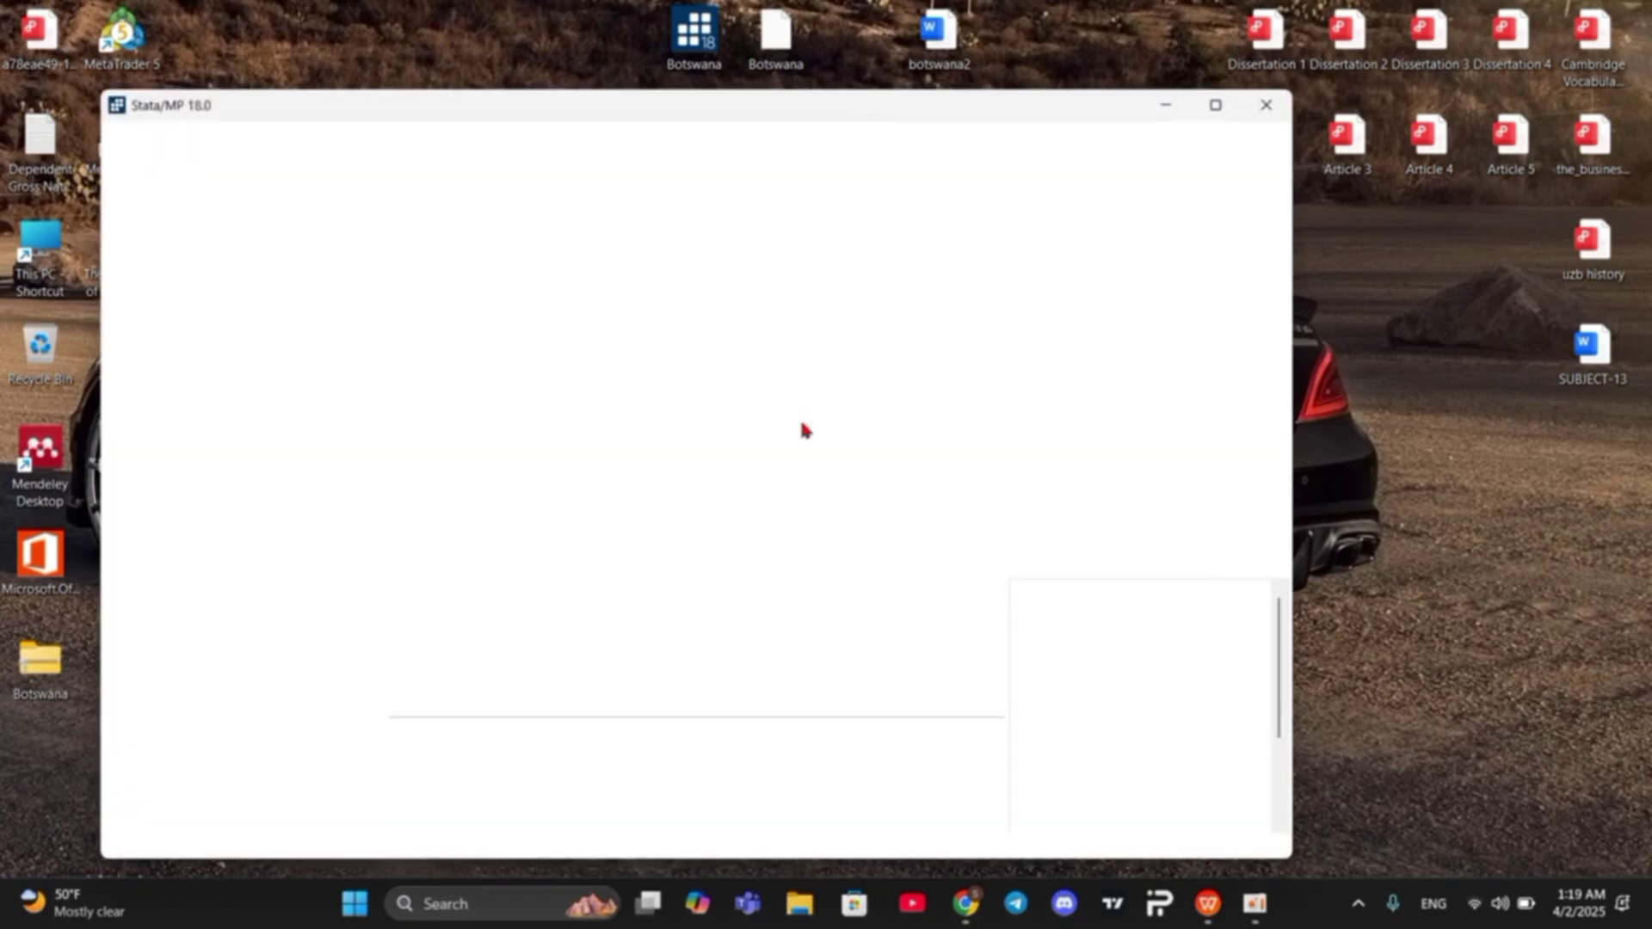
left_click(1214, 106)
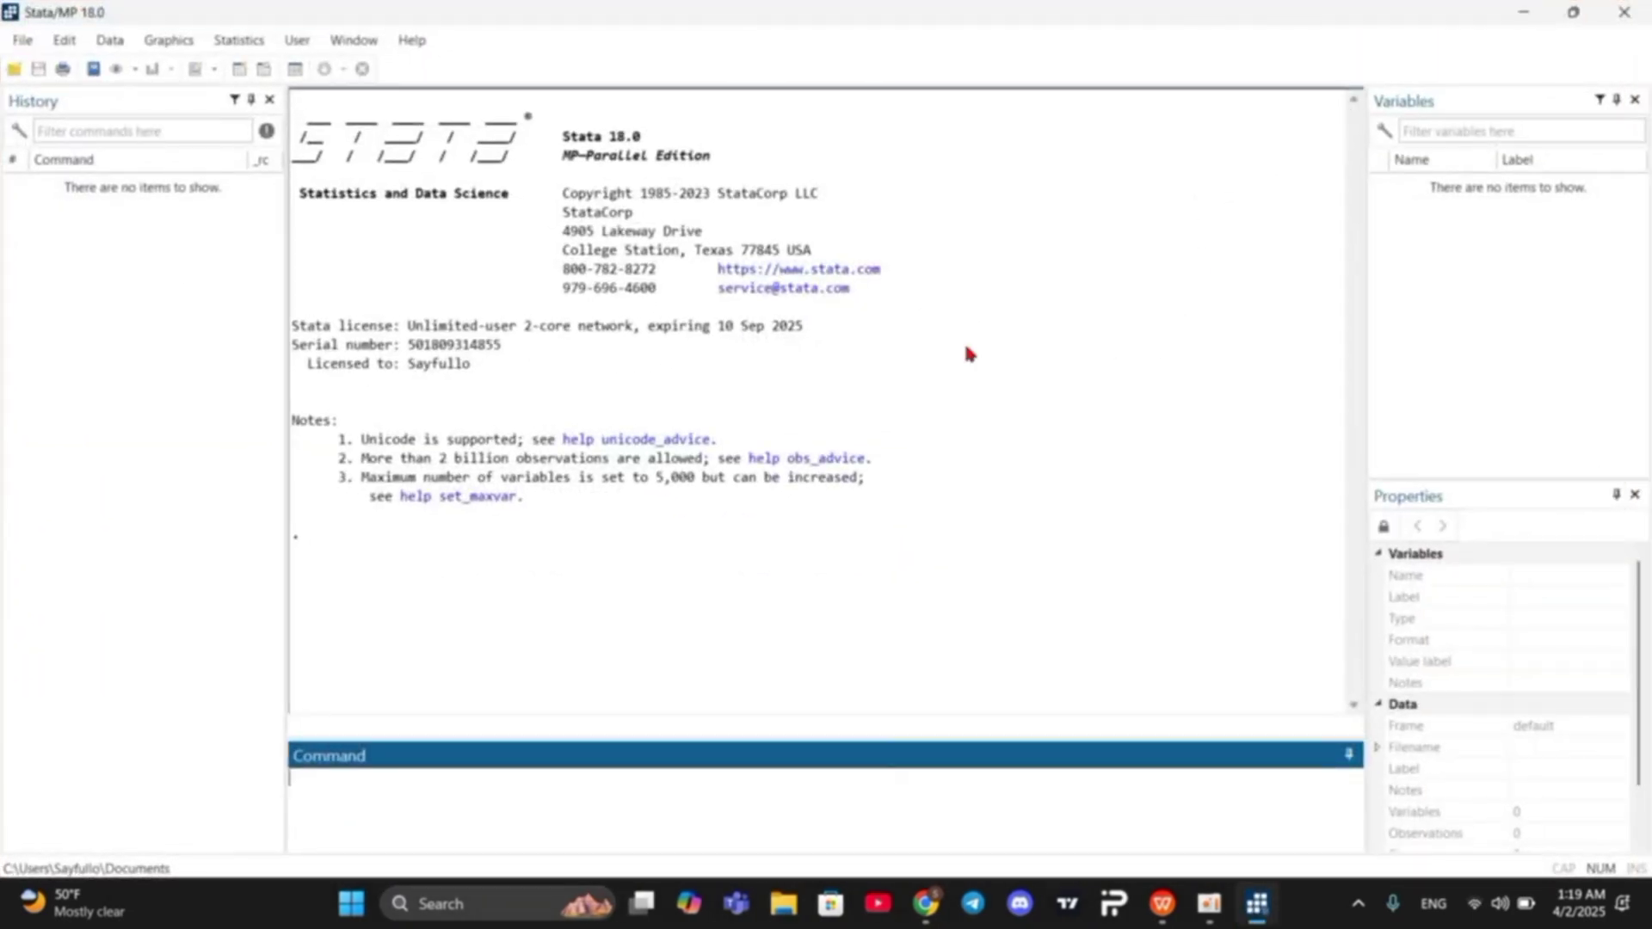
Step: Start an Excel spreadsheet import in Stata and choose Botswana.xlsx from the Desktop as the source file
left_click(24, 40)
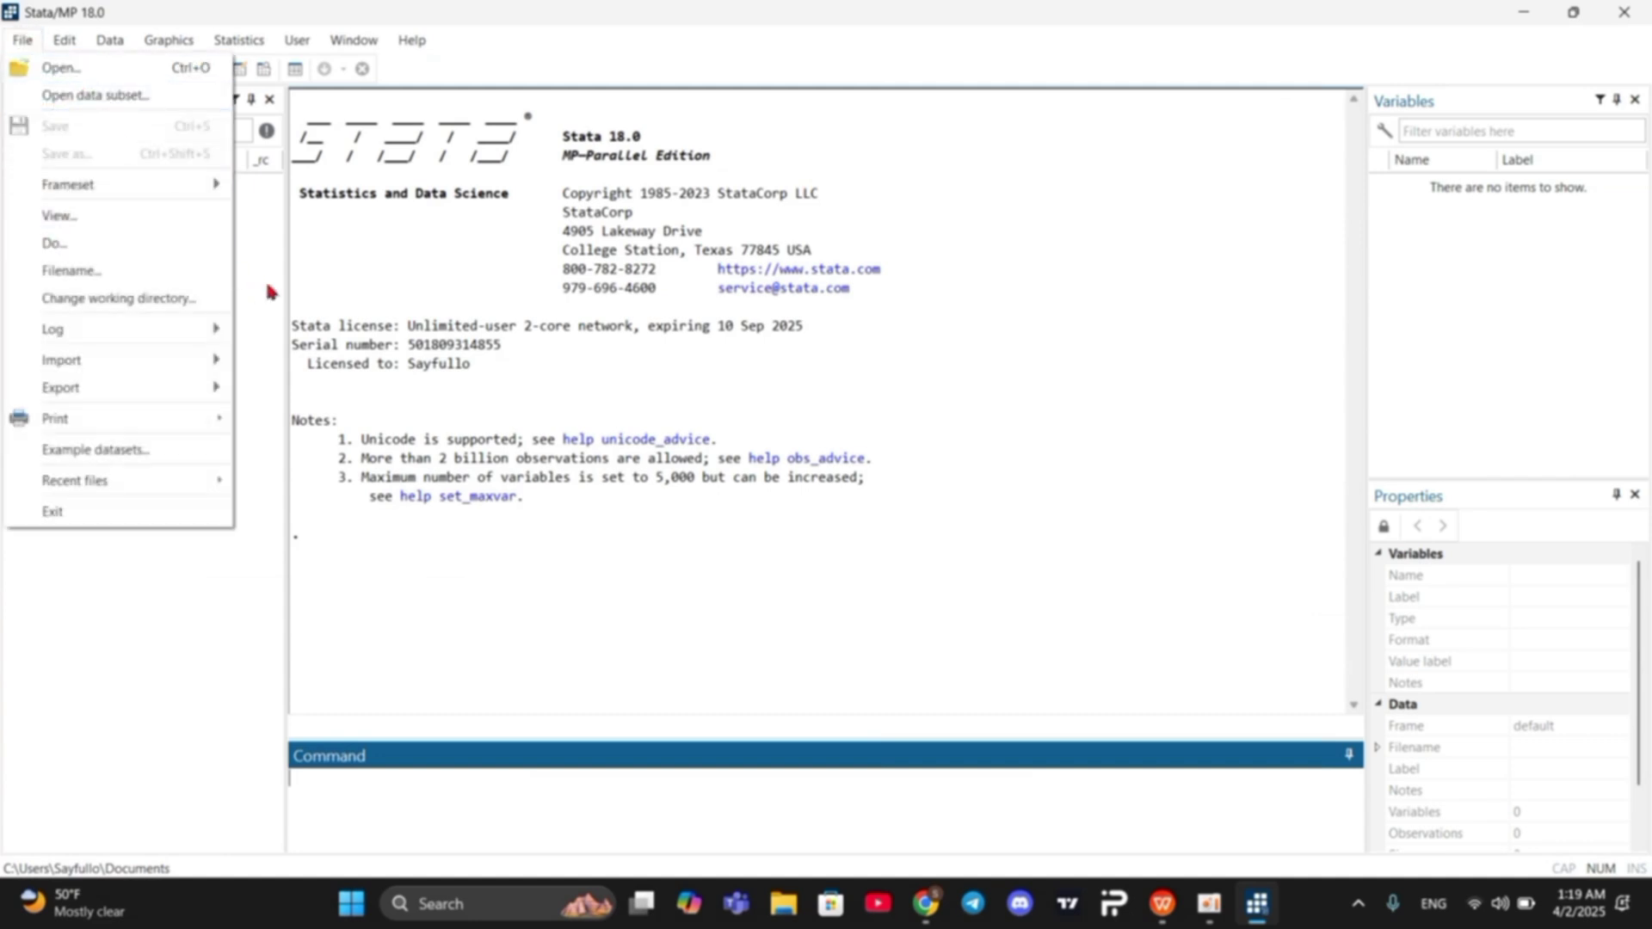
mouse_move(183, 372)
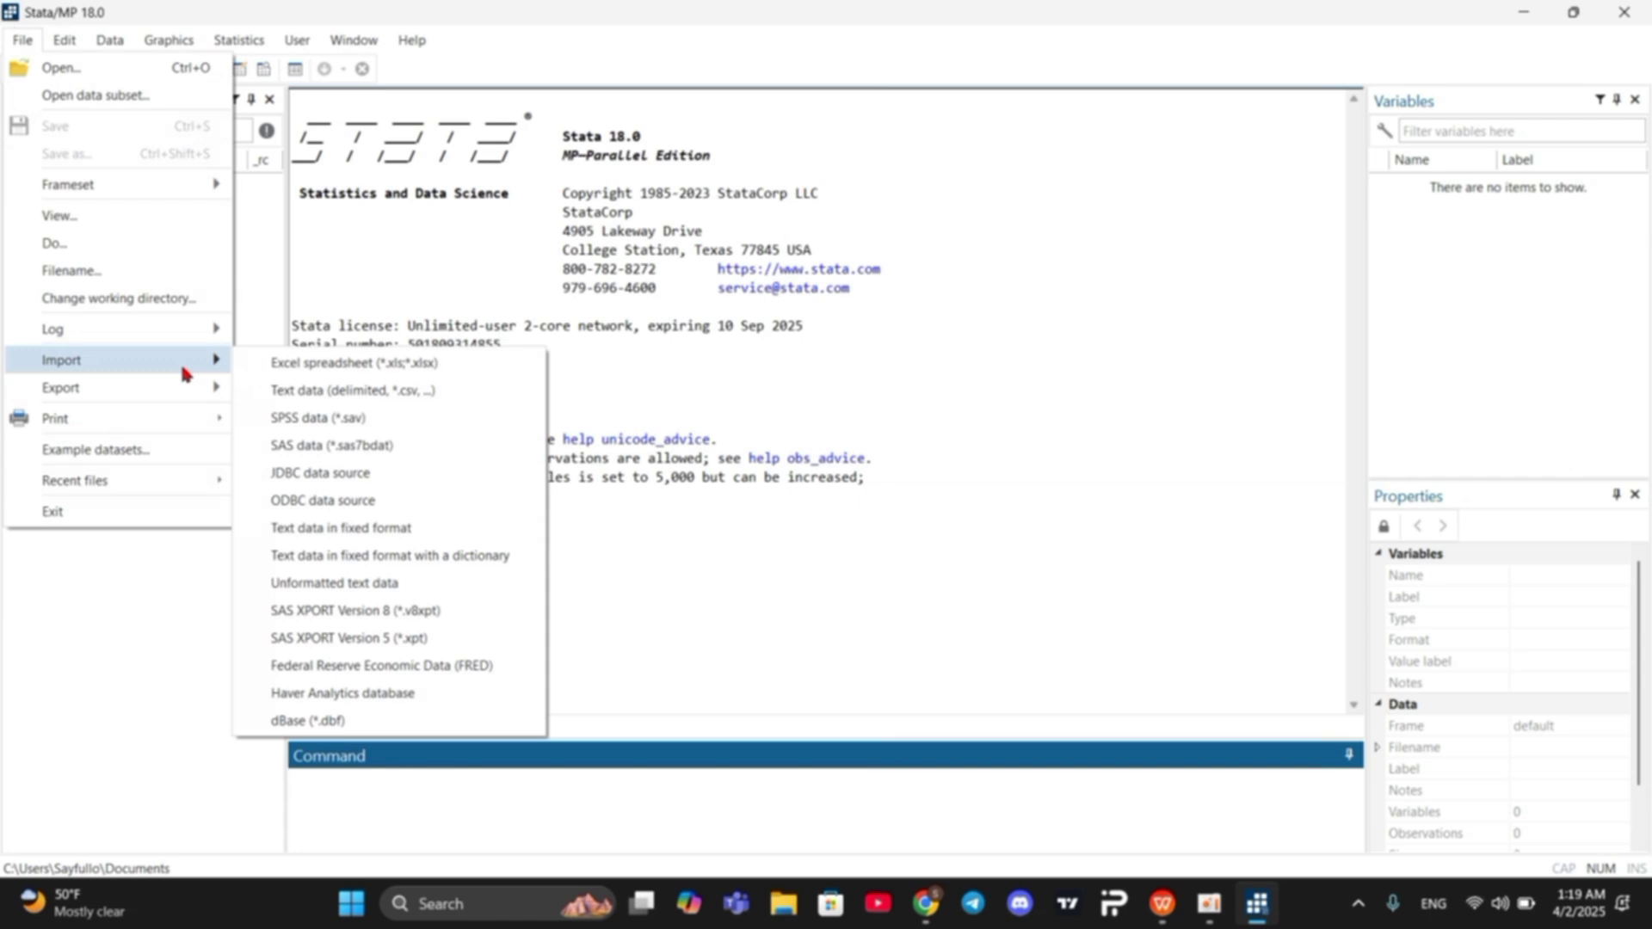
left_click(330, 365)
left_click(998, 324)
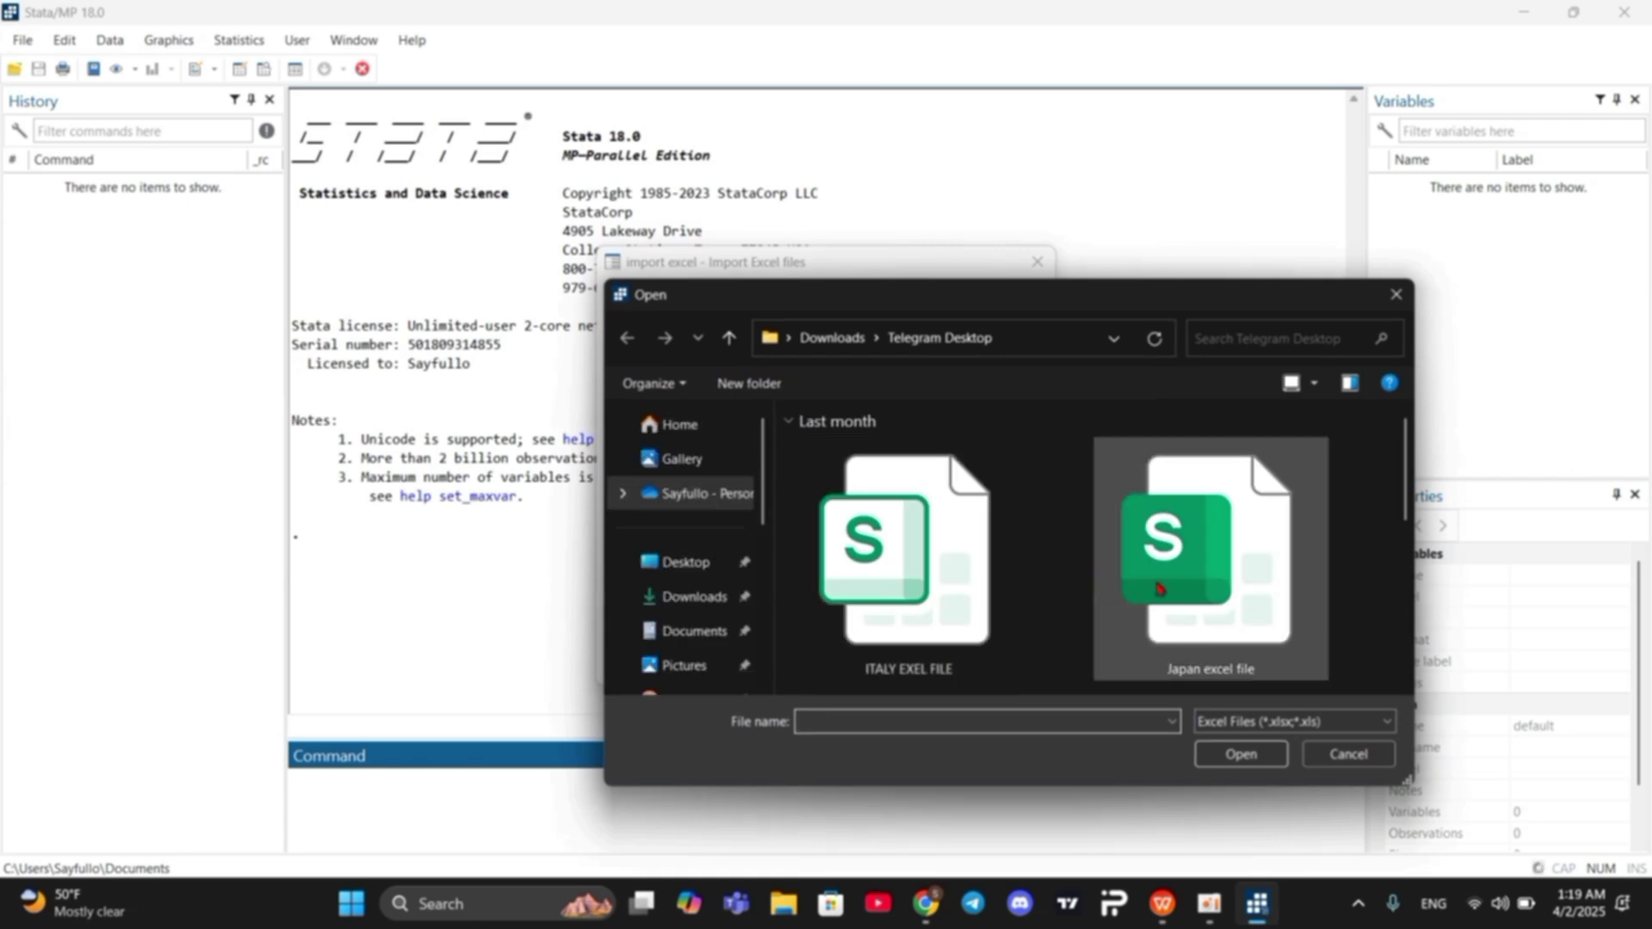
scroll(1155, 585, "down", 2)
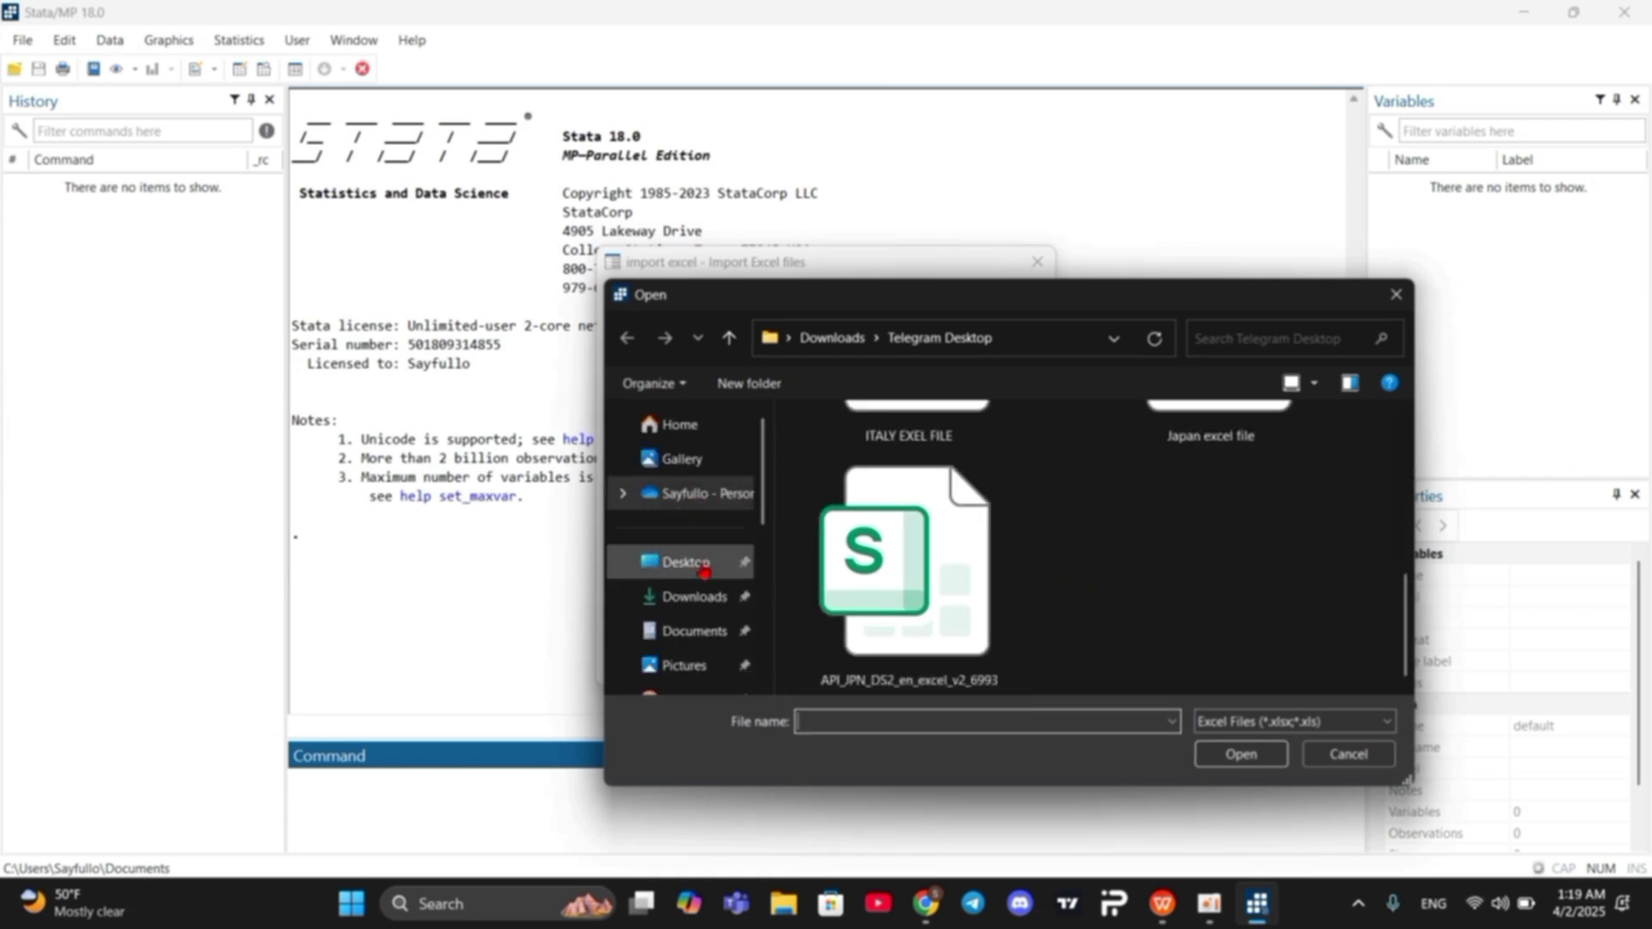
left_click(682, 562)
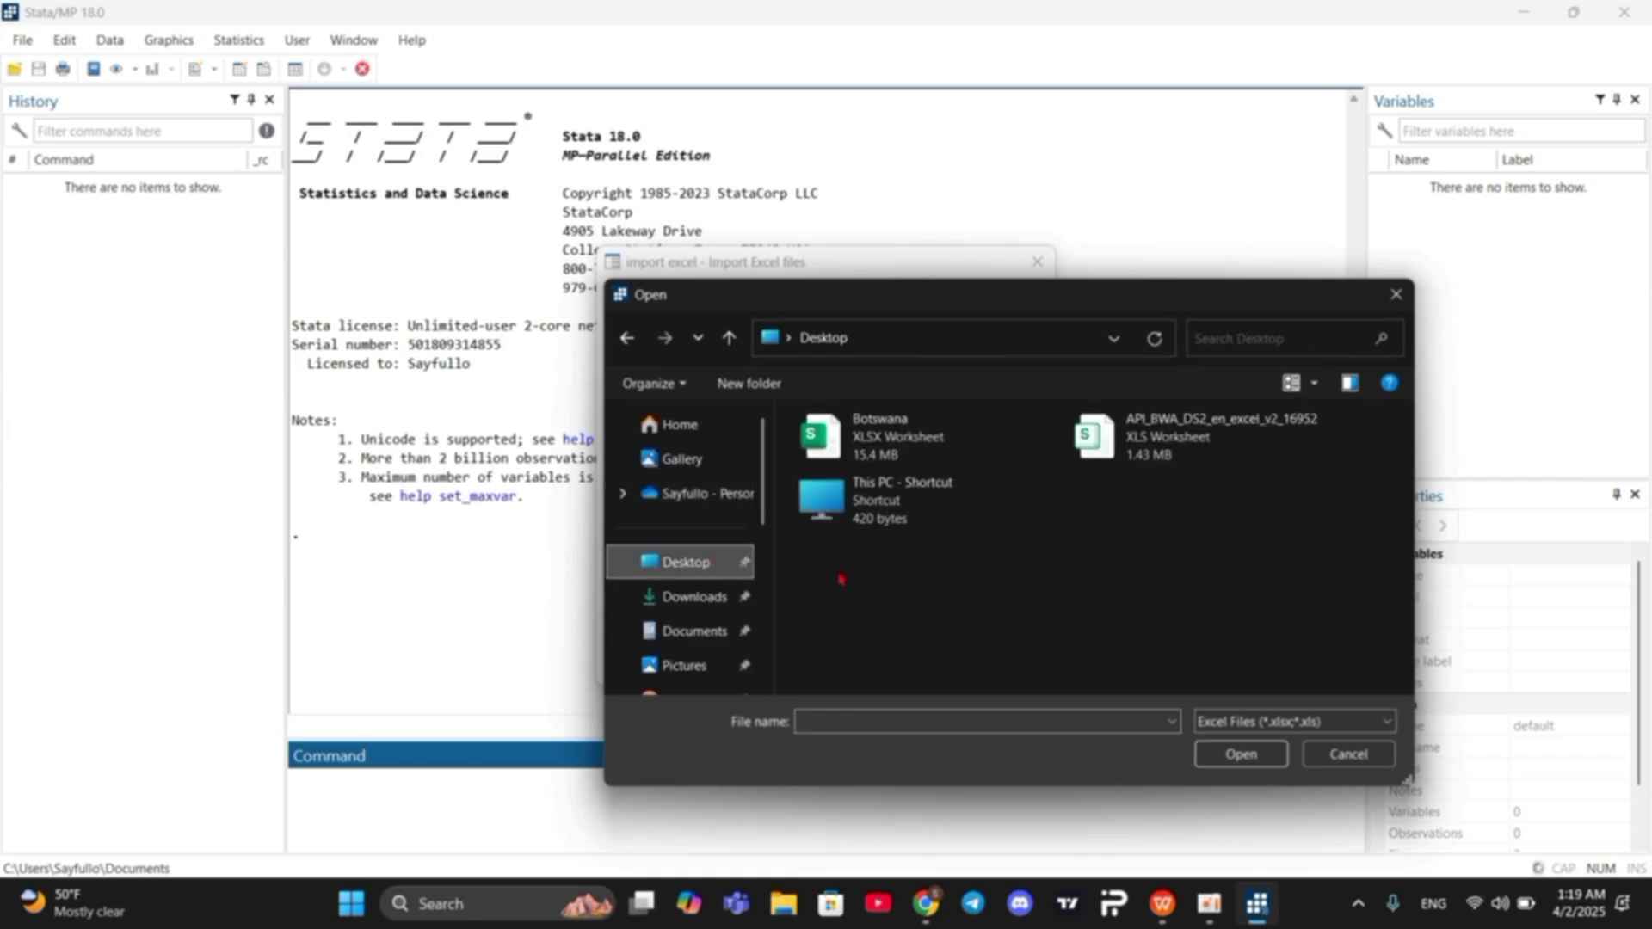
double_click(882, 454)
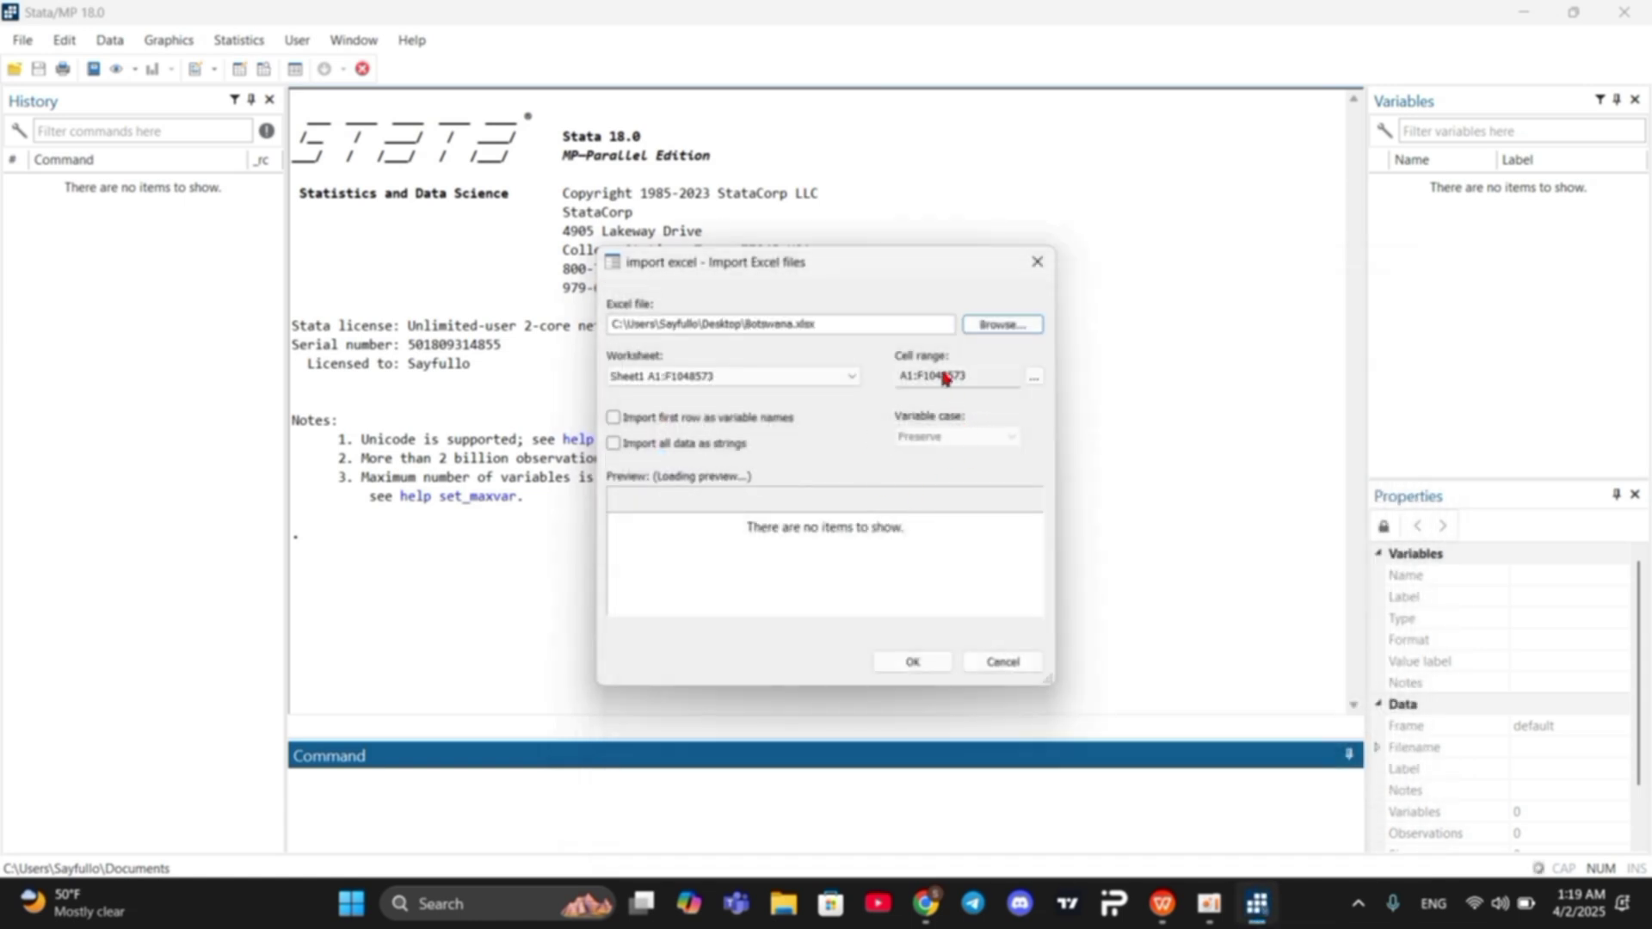
Step: Limit the import's cell range to A1:F64 by setting the lower-right row to 64
left_click(1034, 376)
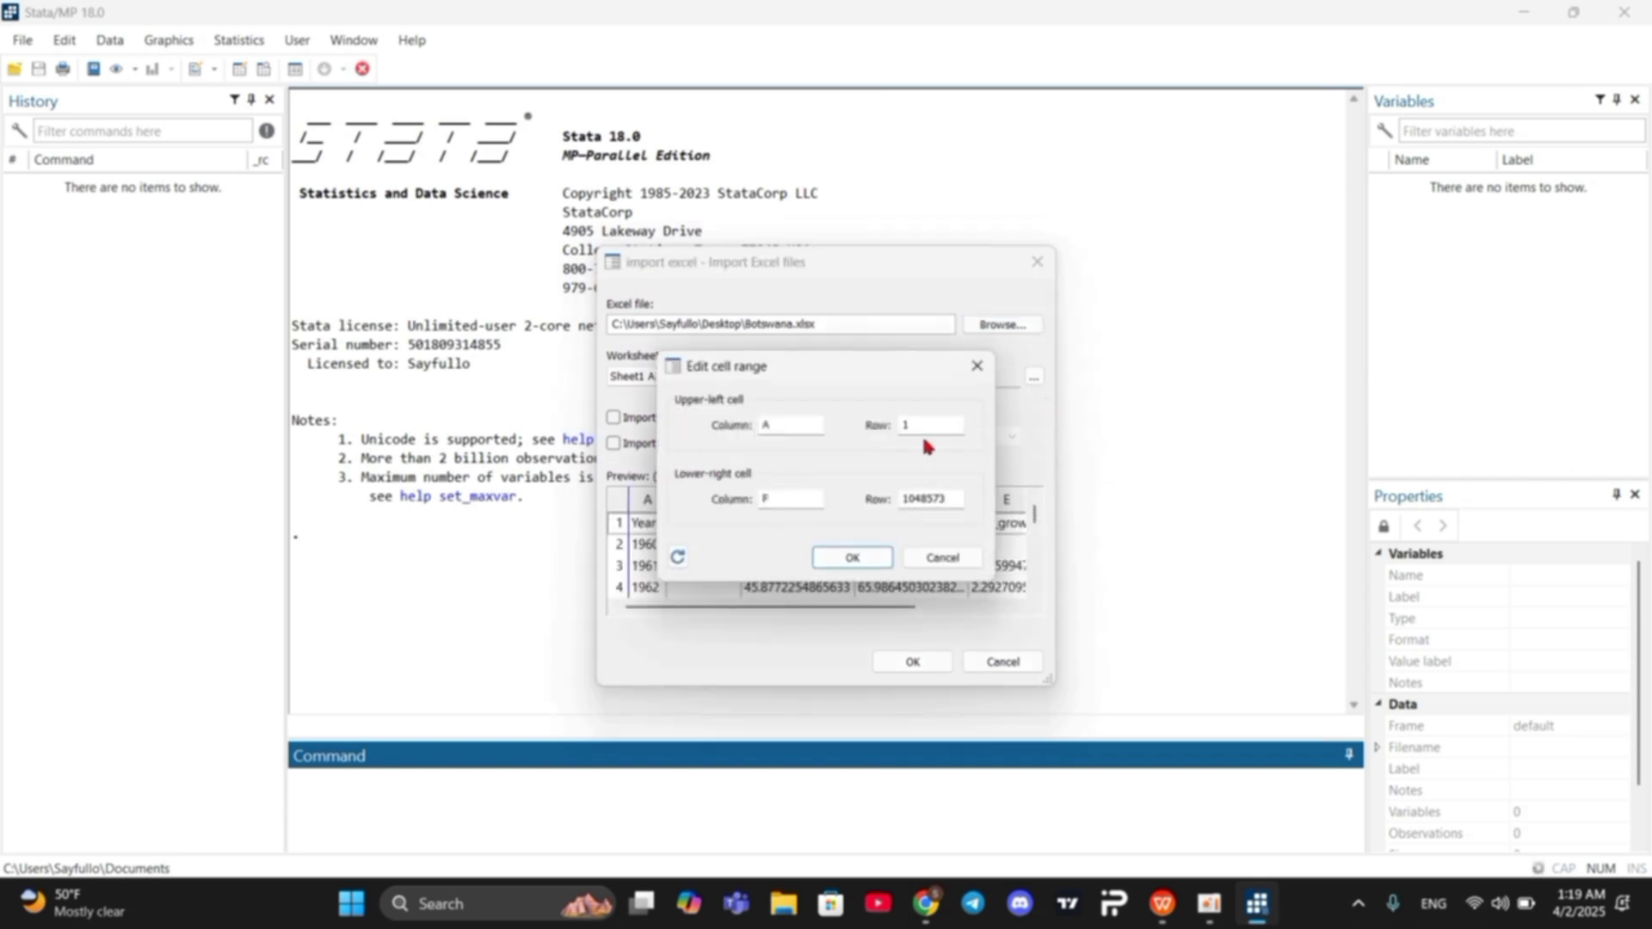
double_click(947, 498)
key("BackSpace")
left_click(865, 559)
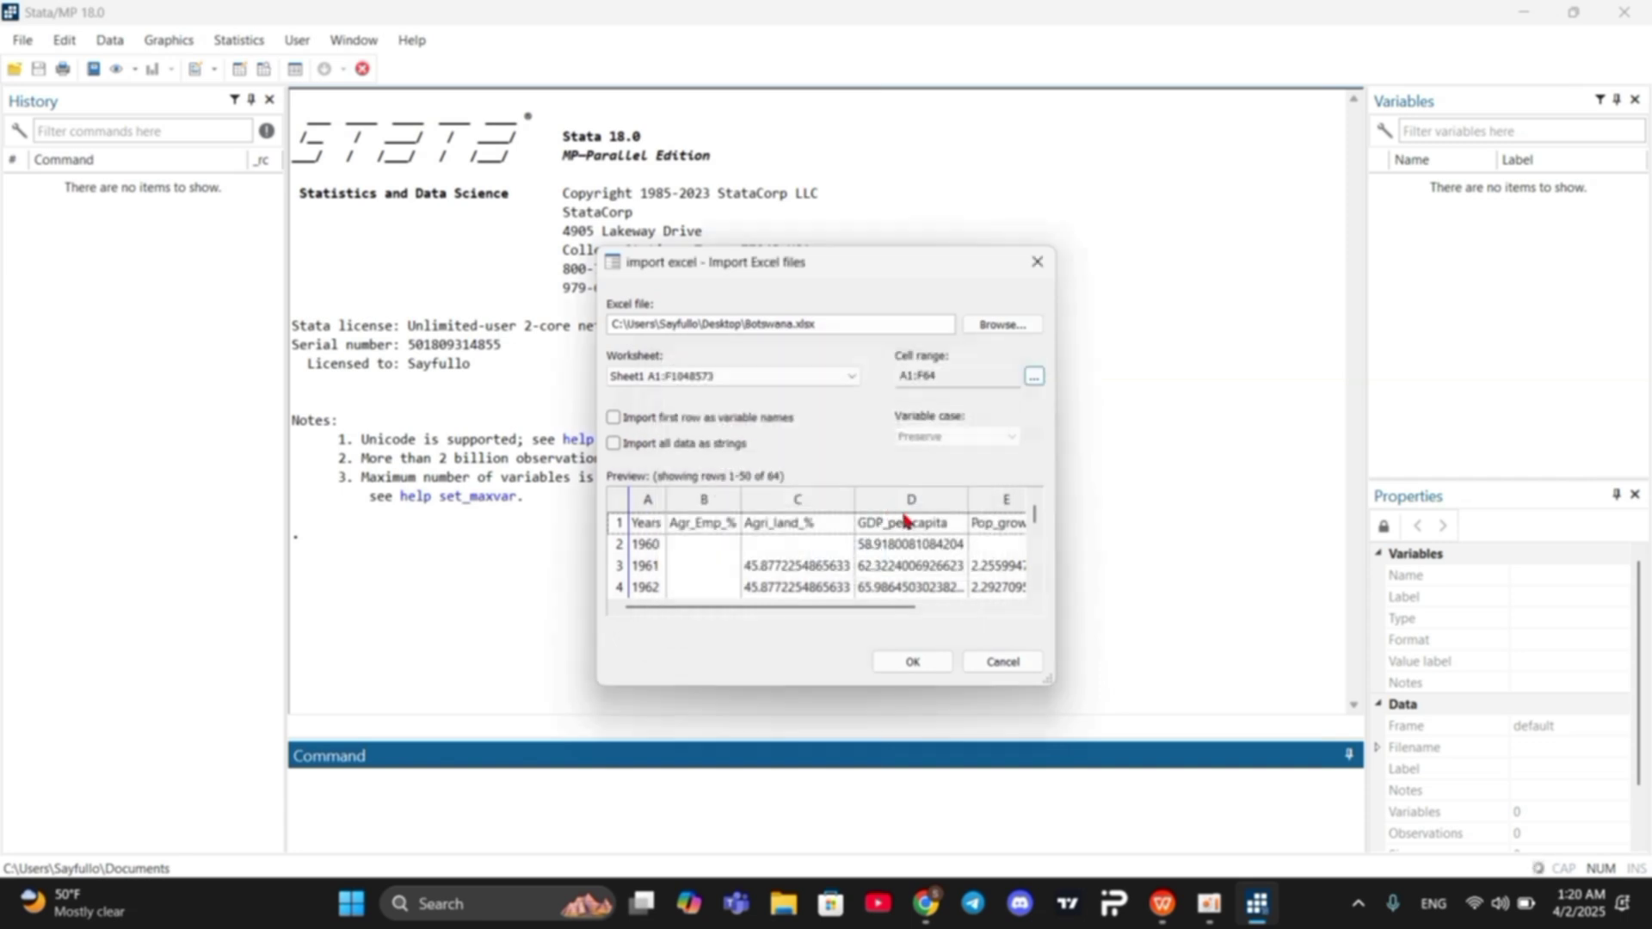
Step: Check the previewed rows, set the first row as variable names, and run the Excel import
scroll(852, 555, "down", 11)
scroll(816, 564, "down", 3)
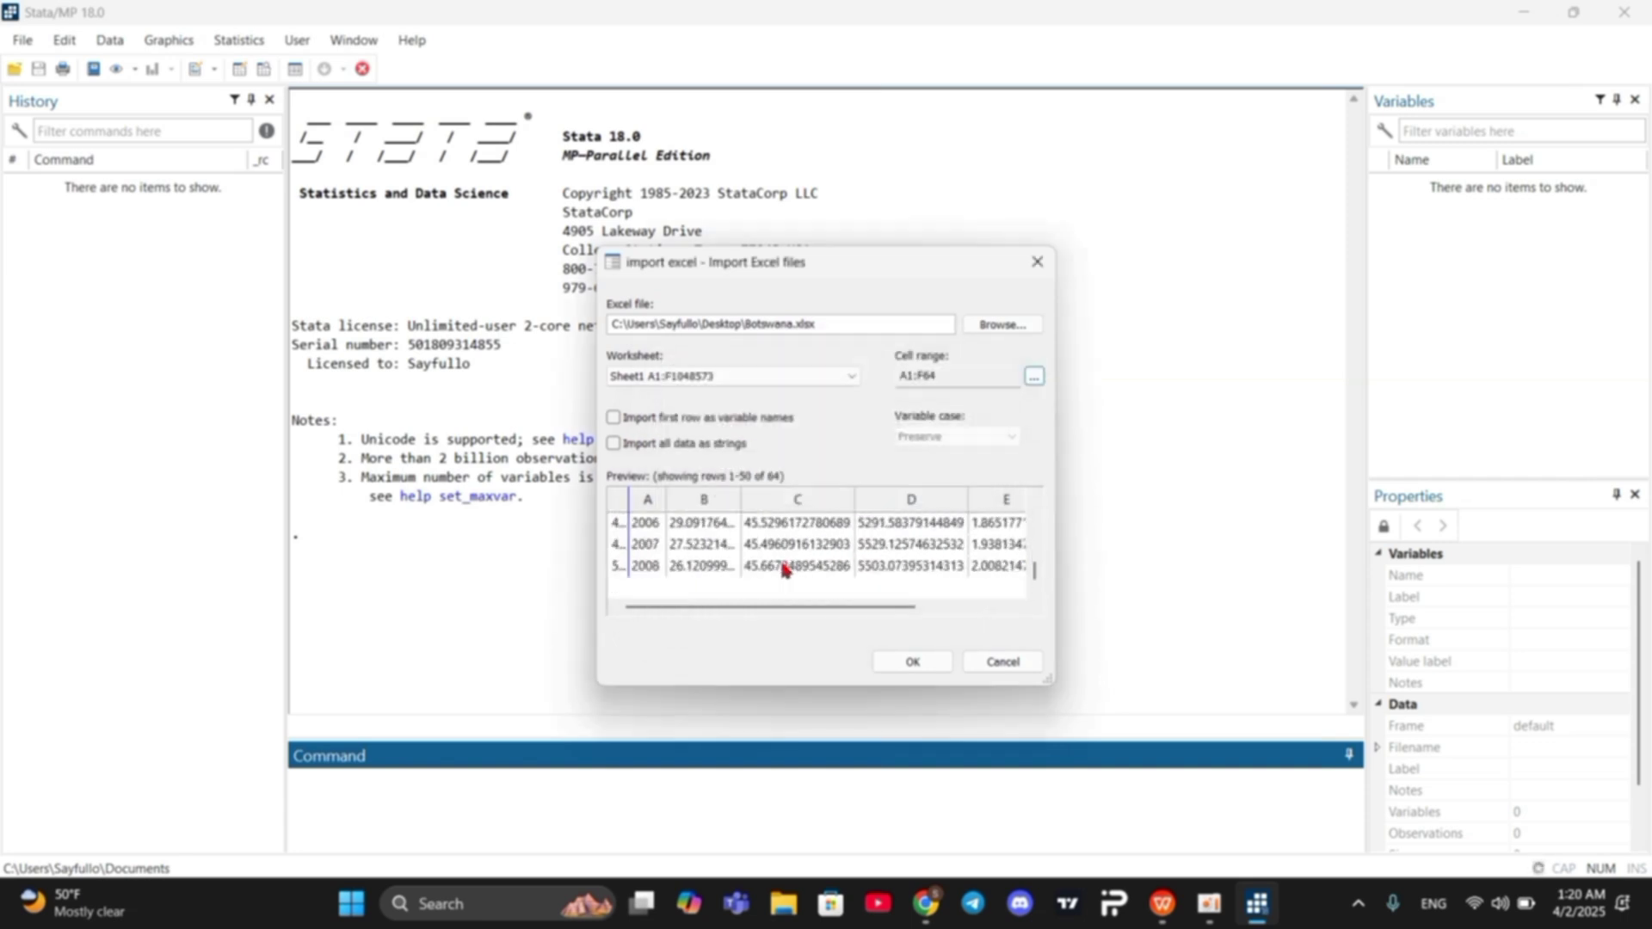
scroll(819, 568, "up", 13)
scroll(822, 572, "up", 2)
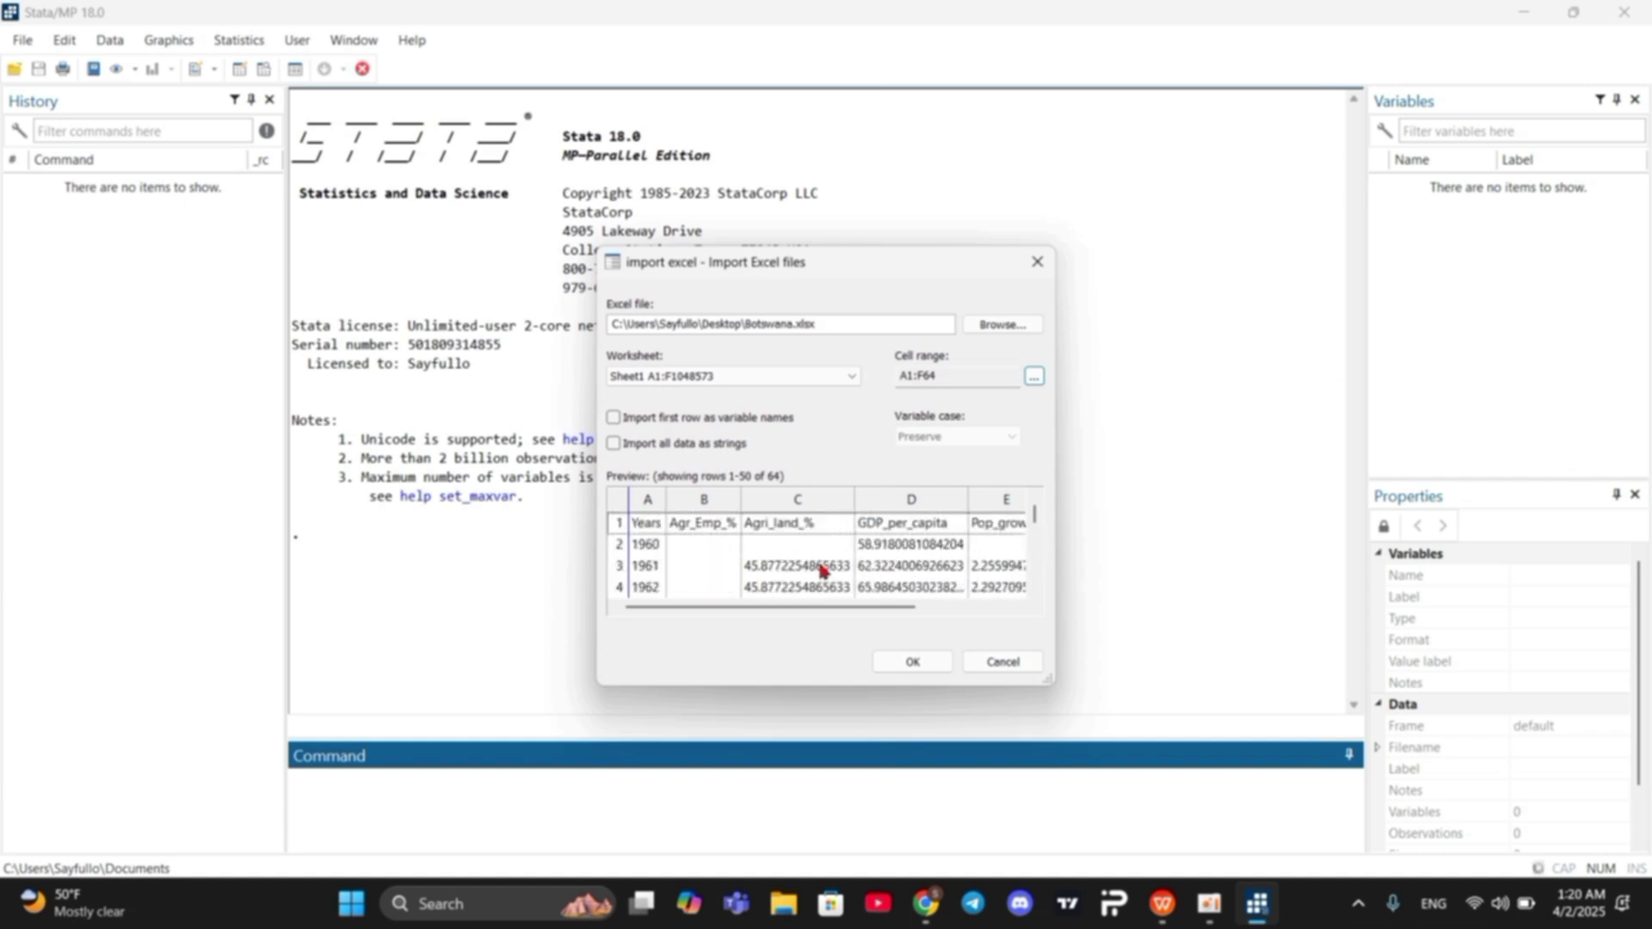
left_click(613, 419)
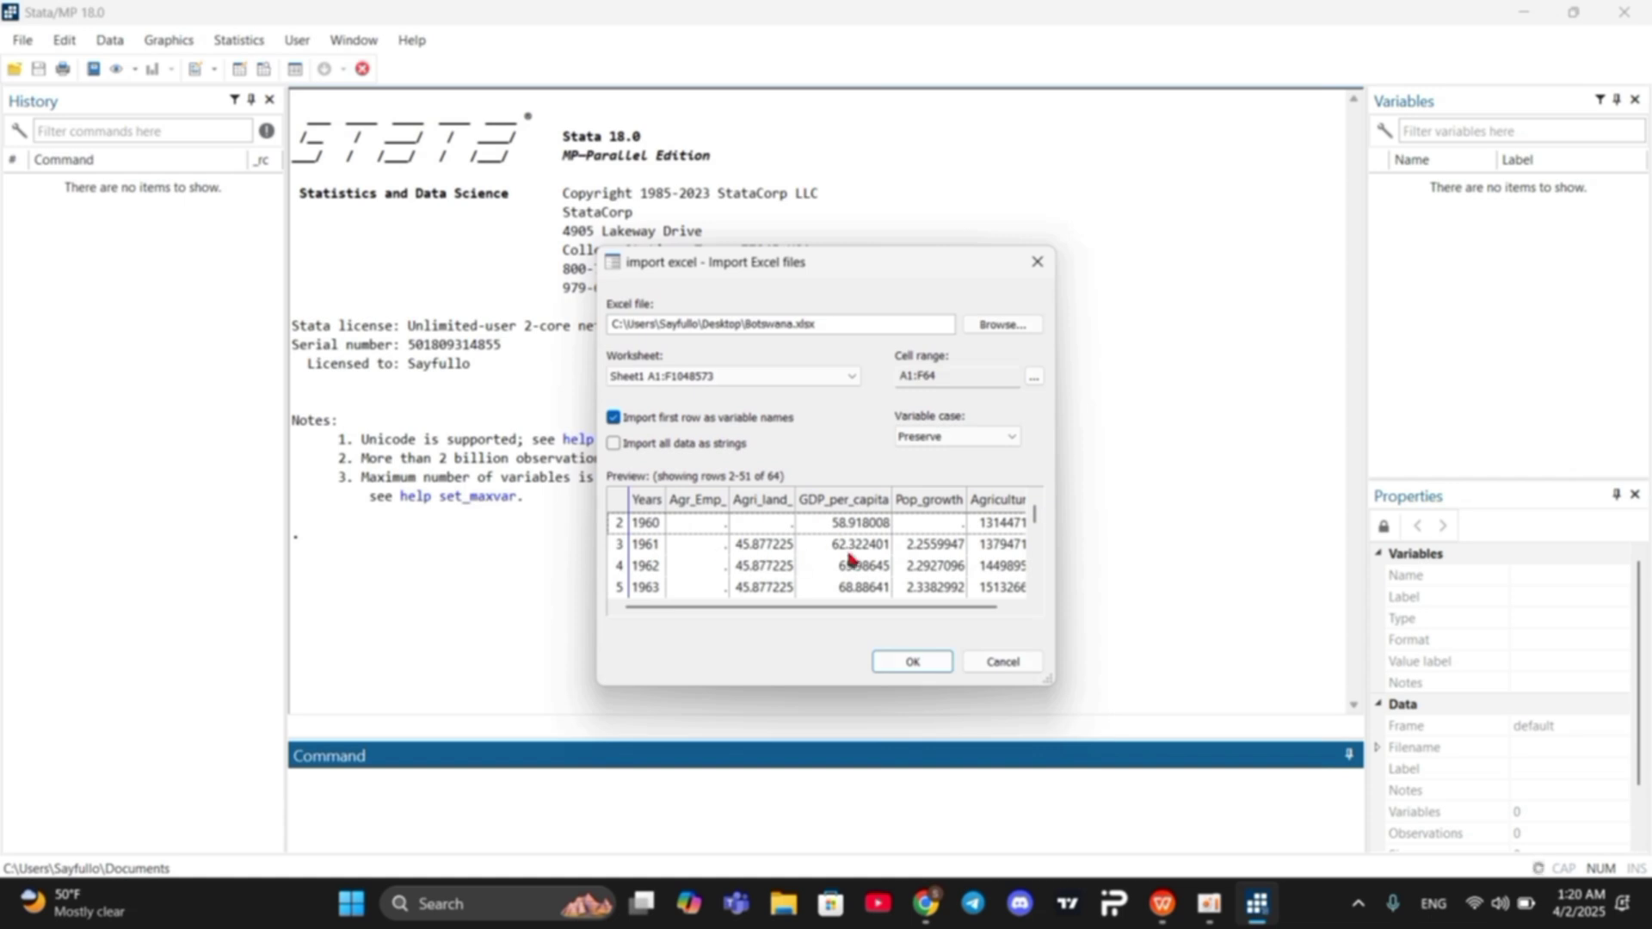
left_click(904, 656)
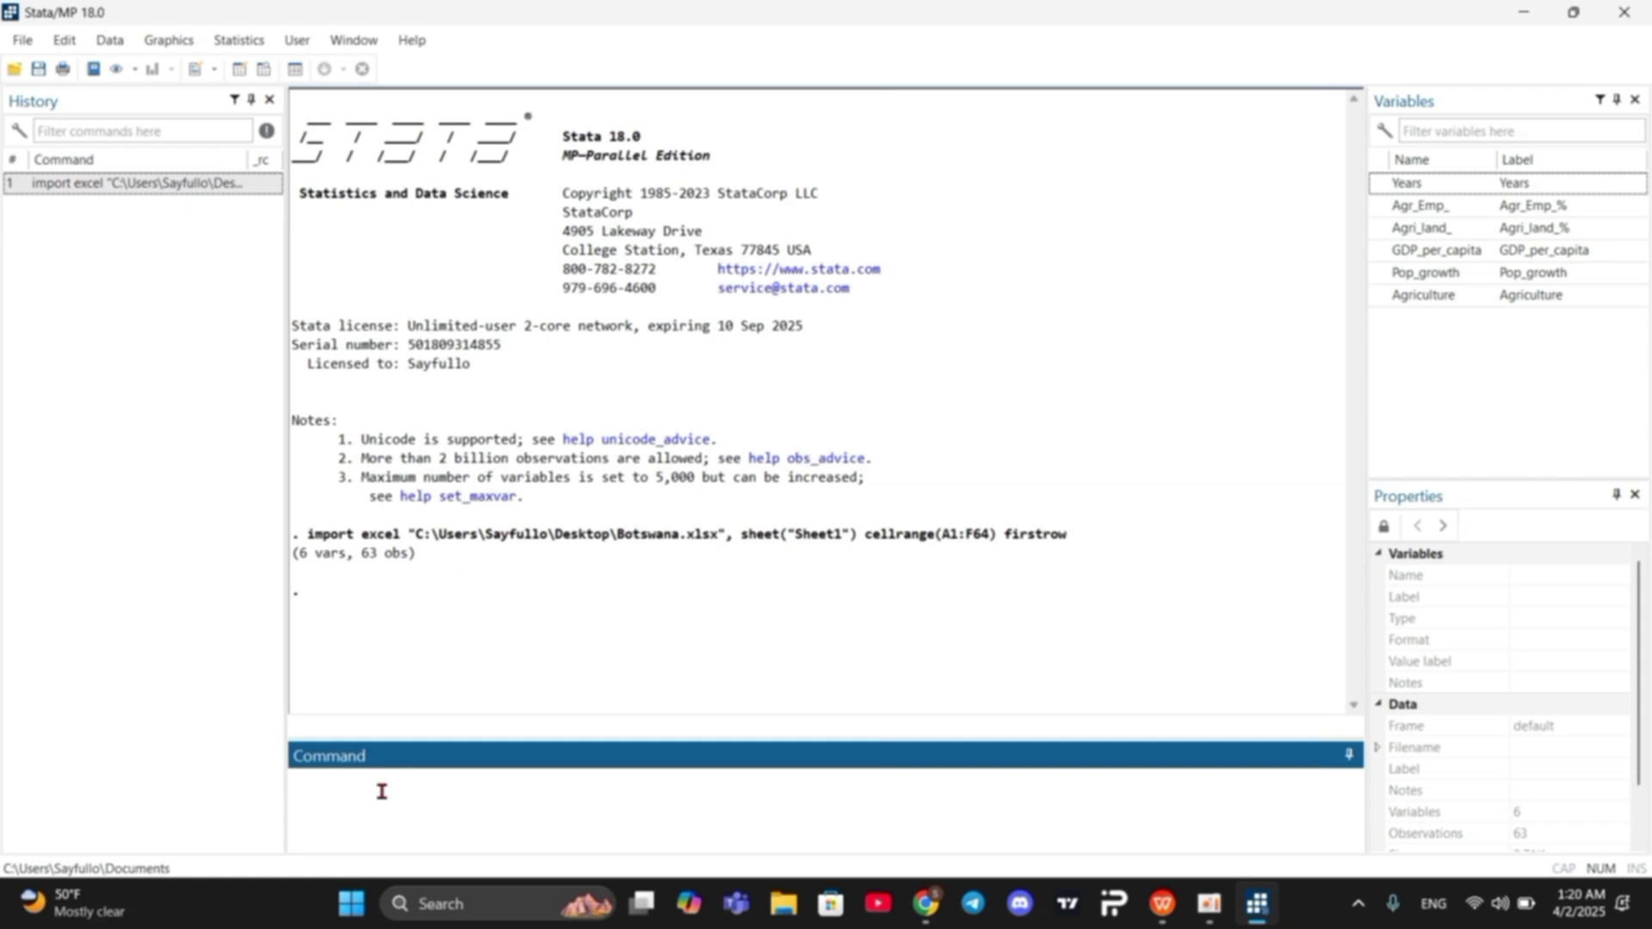
Step: Browse the imported dataset from the first to the last year and put the data viewer away
key("ctrl+8")
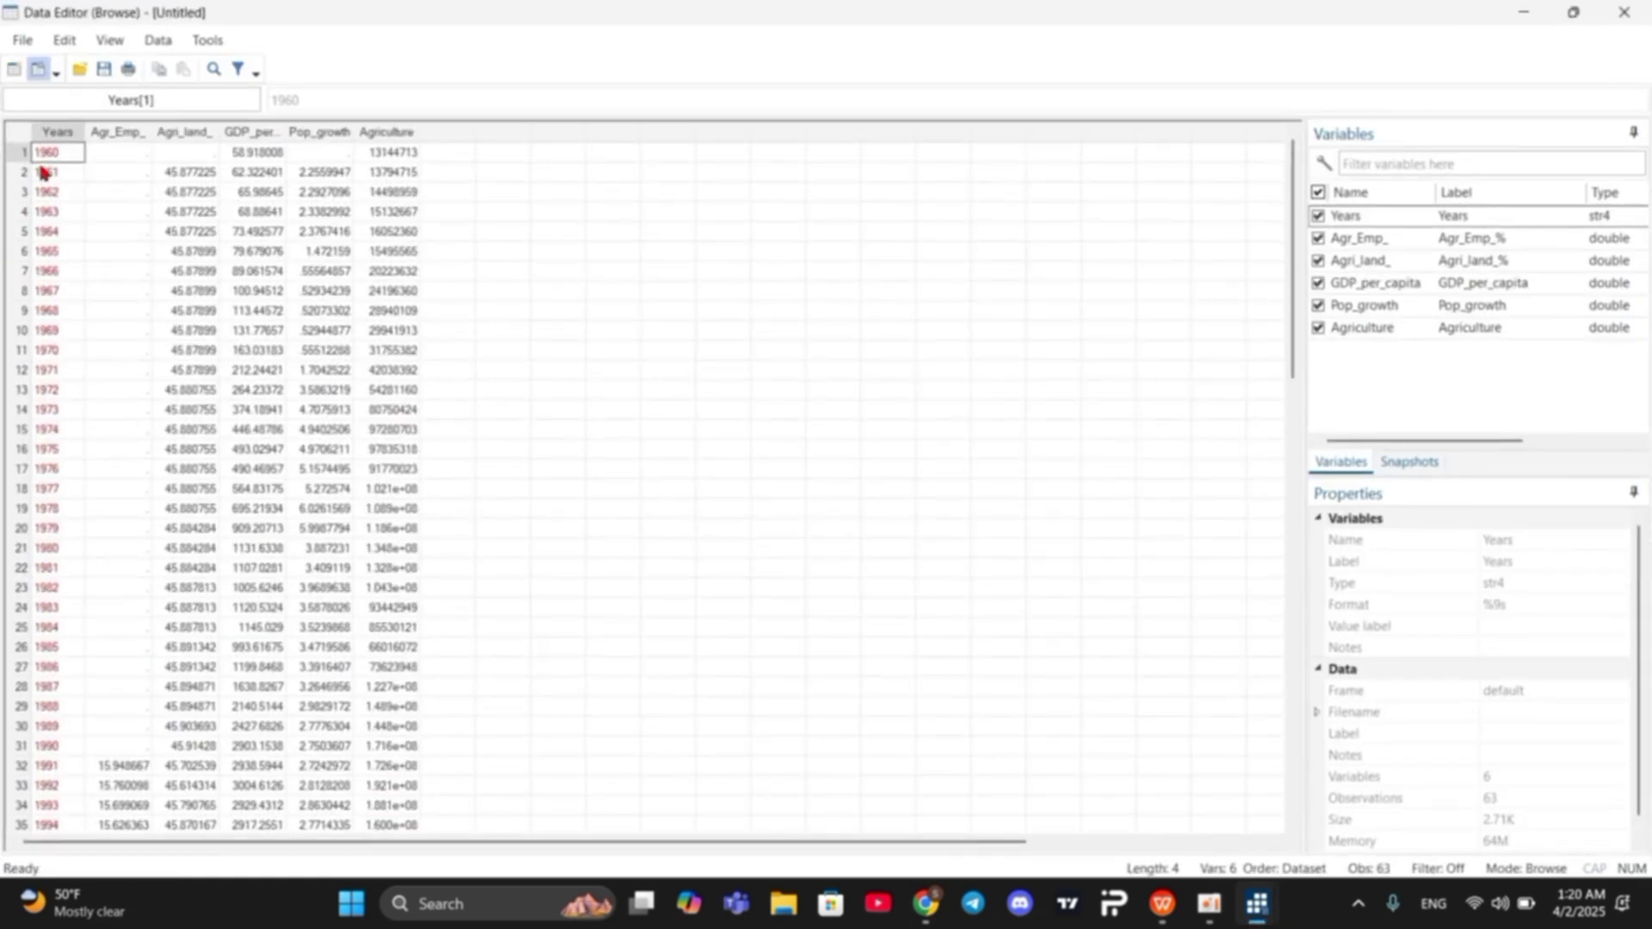
scroll(41, 379, "down", 13)
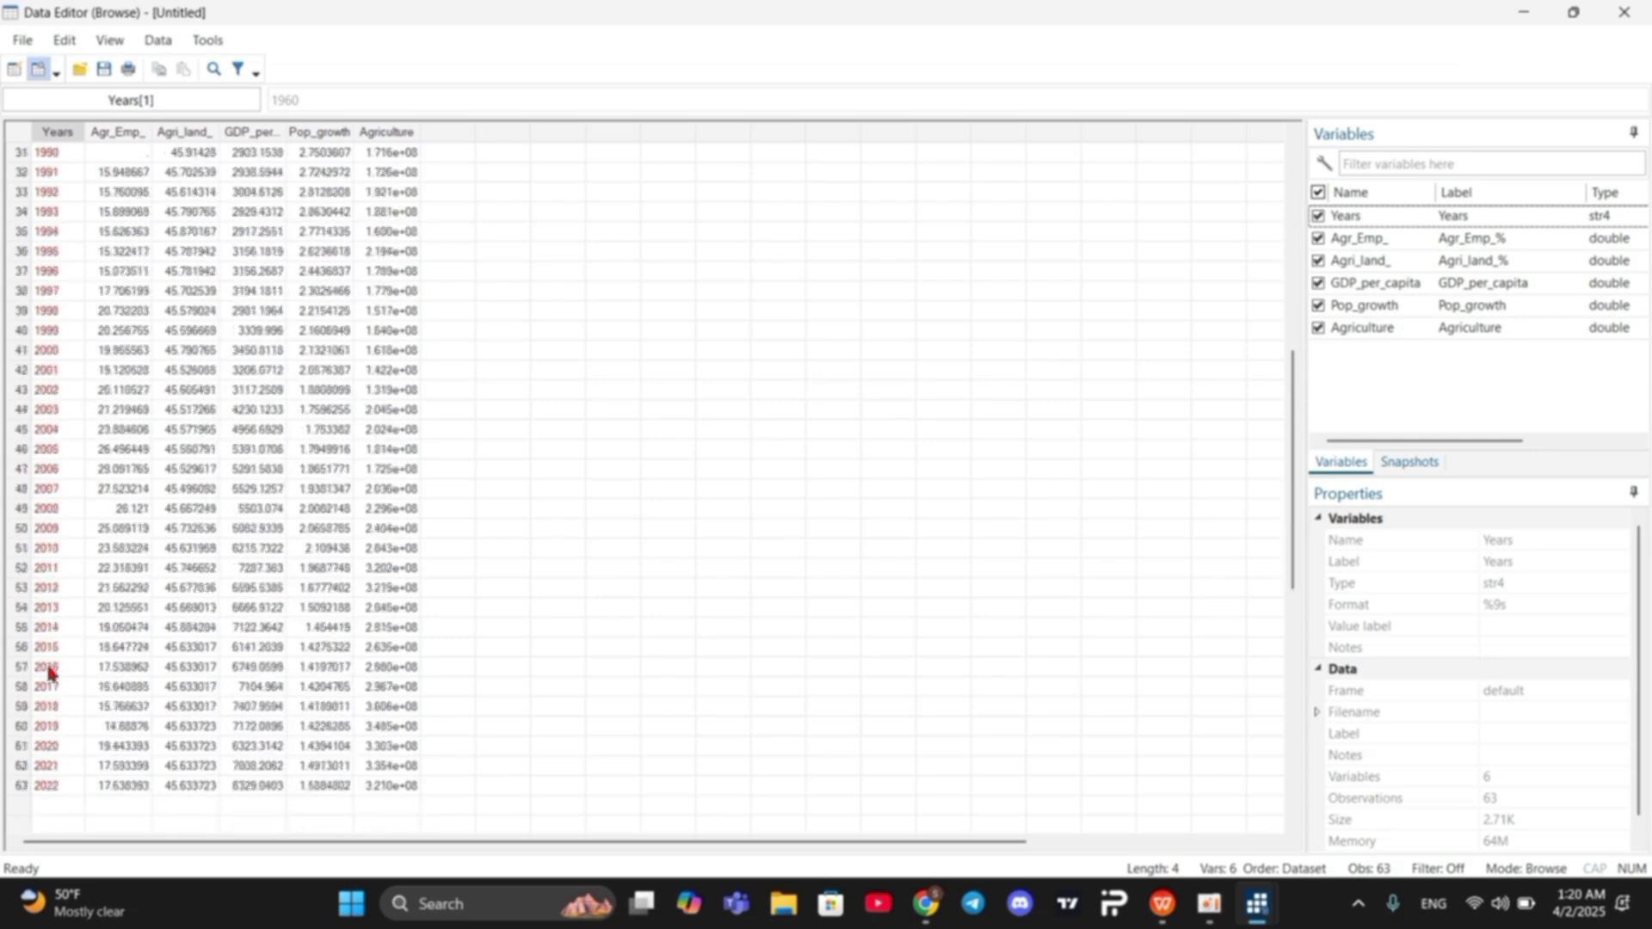
scroll(59, 298, "up", 13)
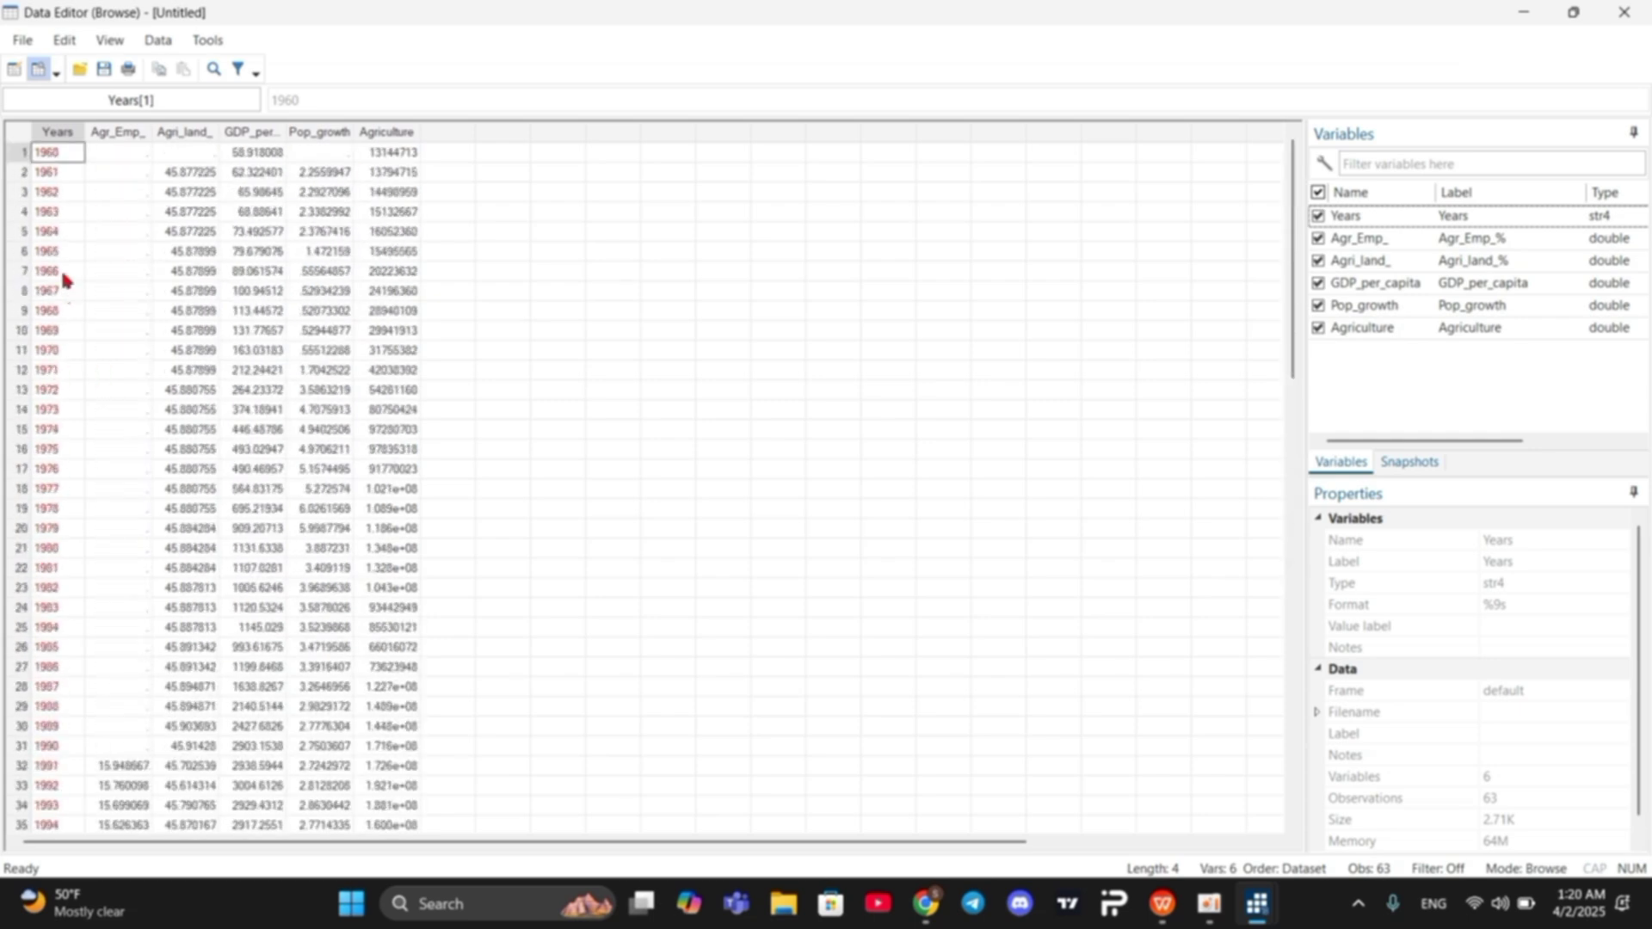
left_click(1521, 11)
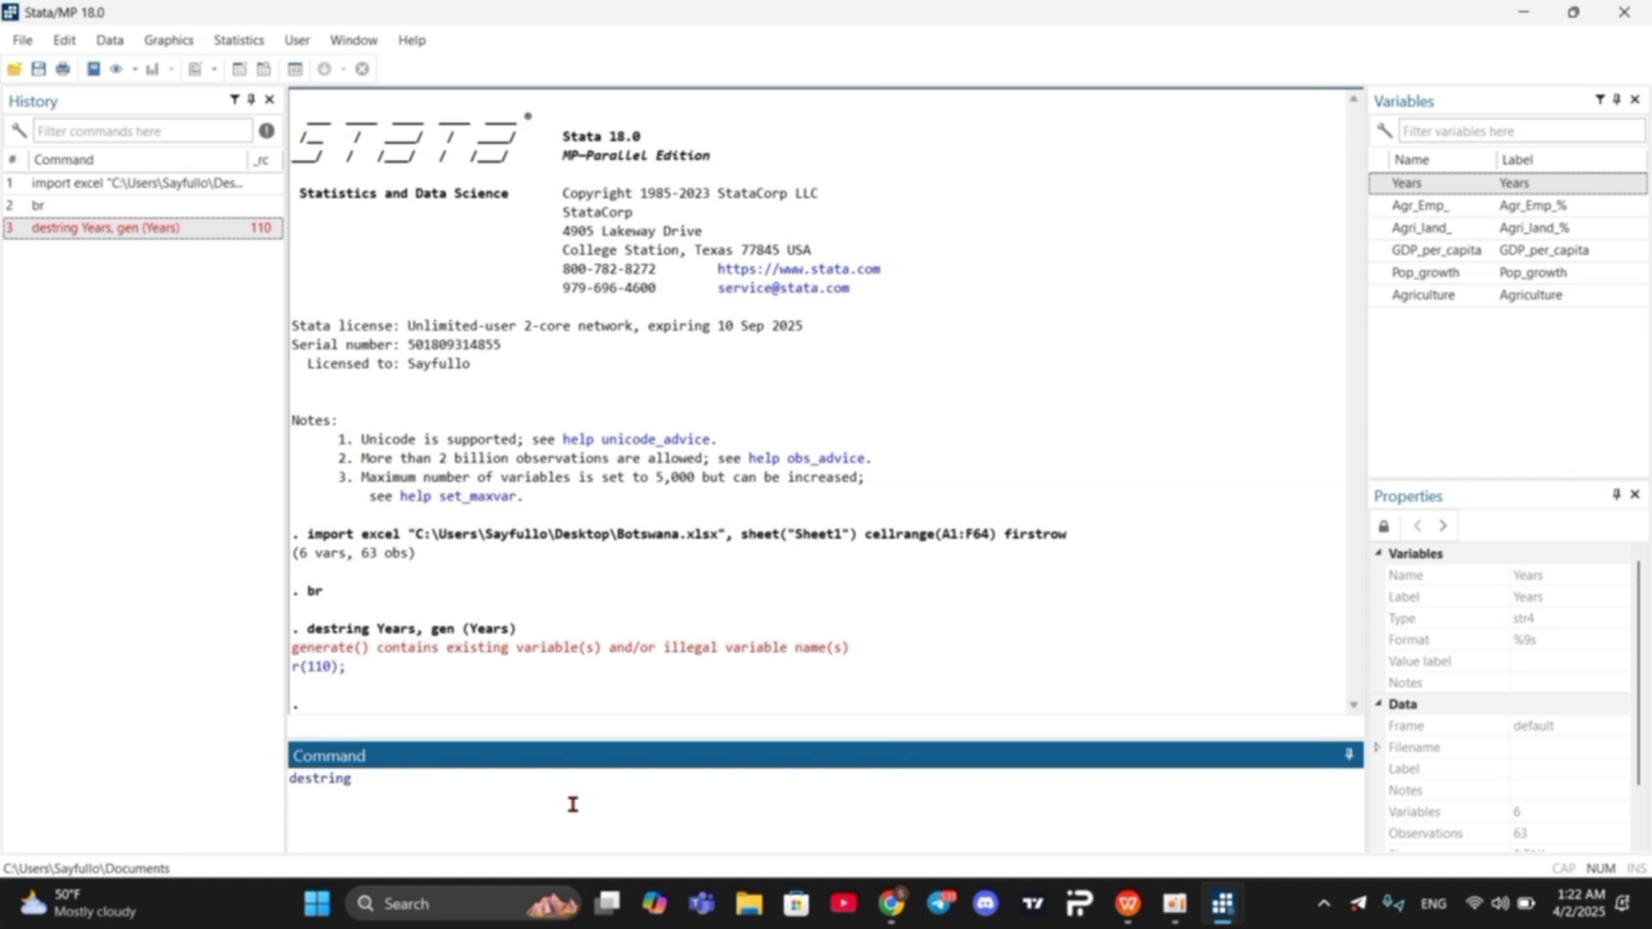
Step: Convert the string variable Years to numeric with destring, generating a new variable named Year
left_click(1407, 182)
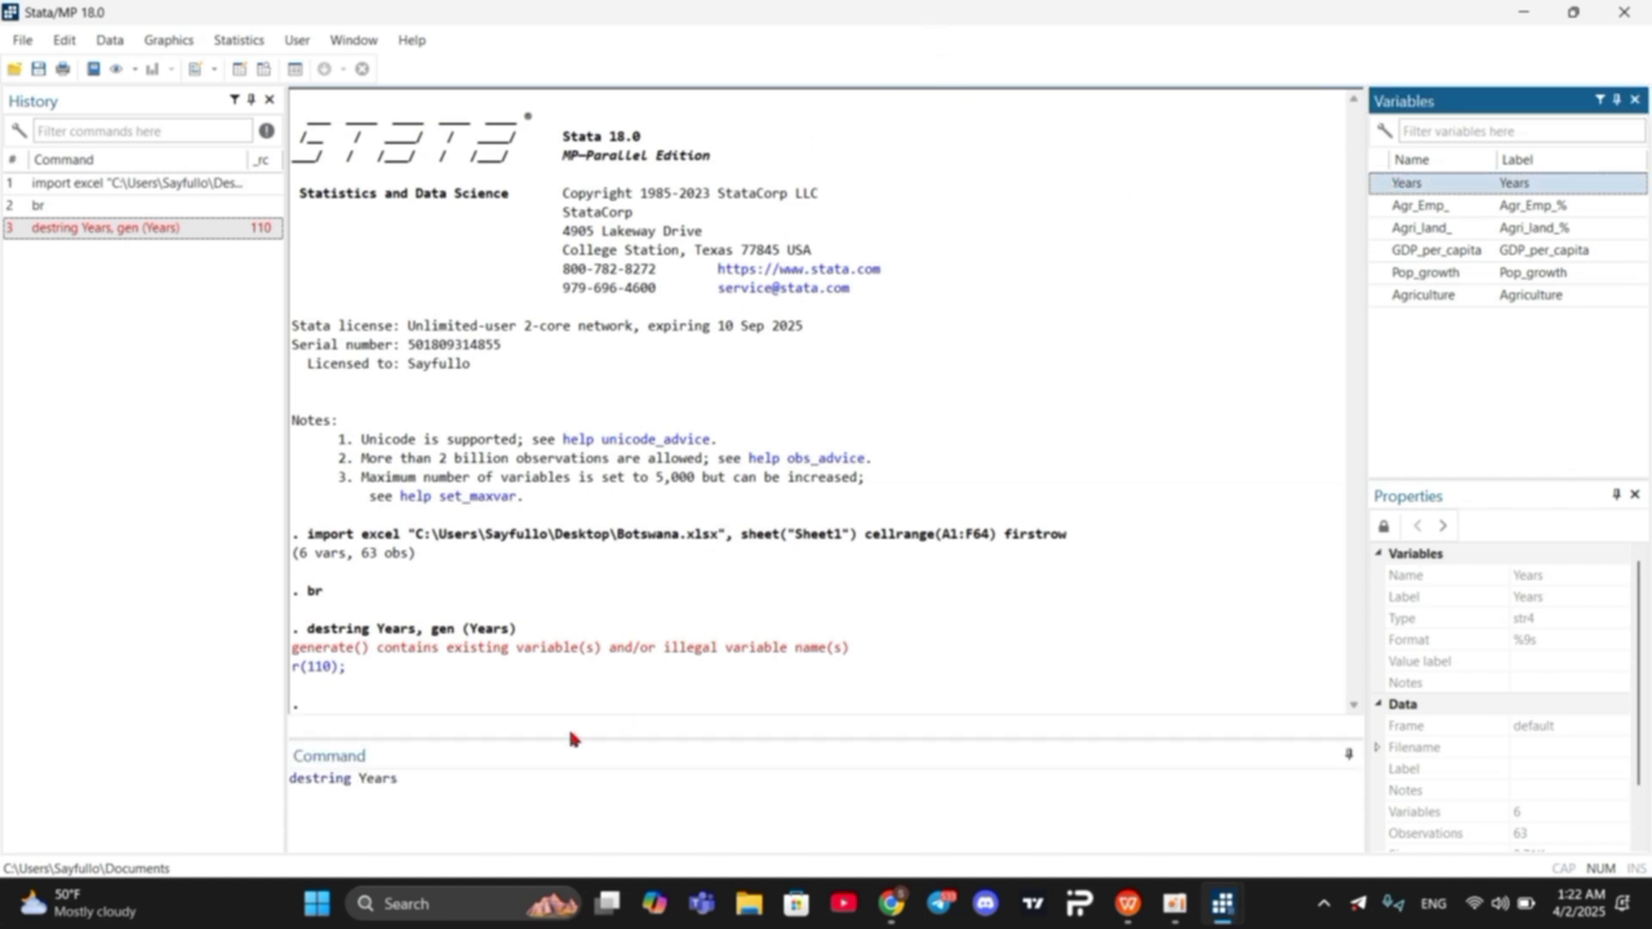
left_click(474, 780)
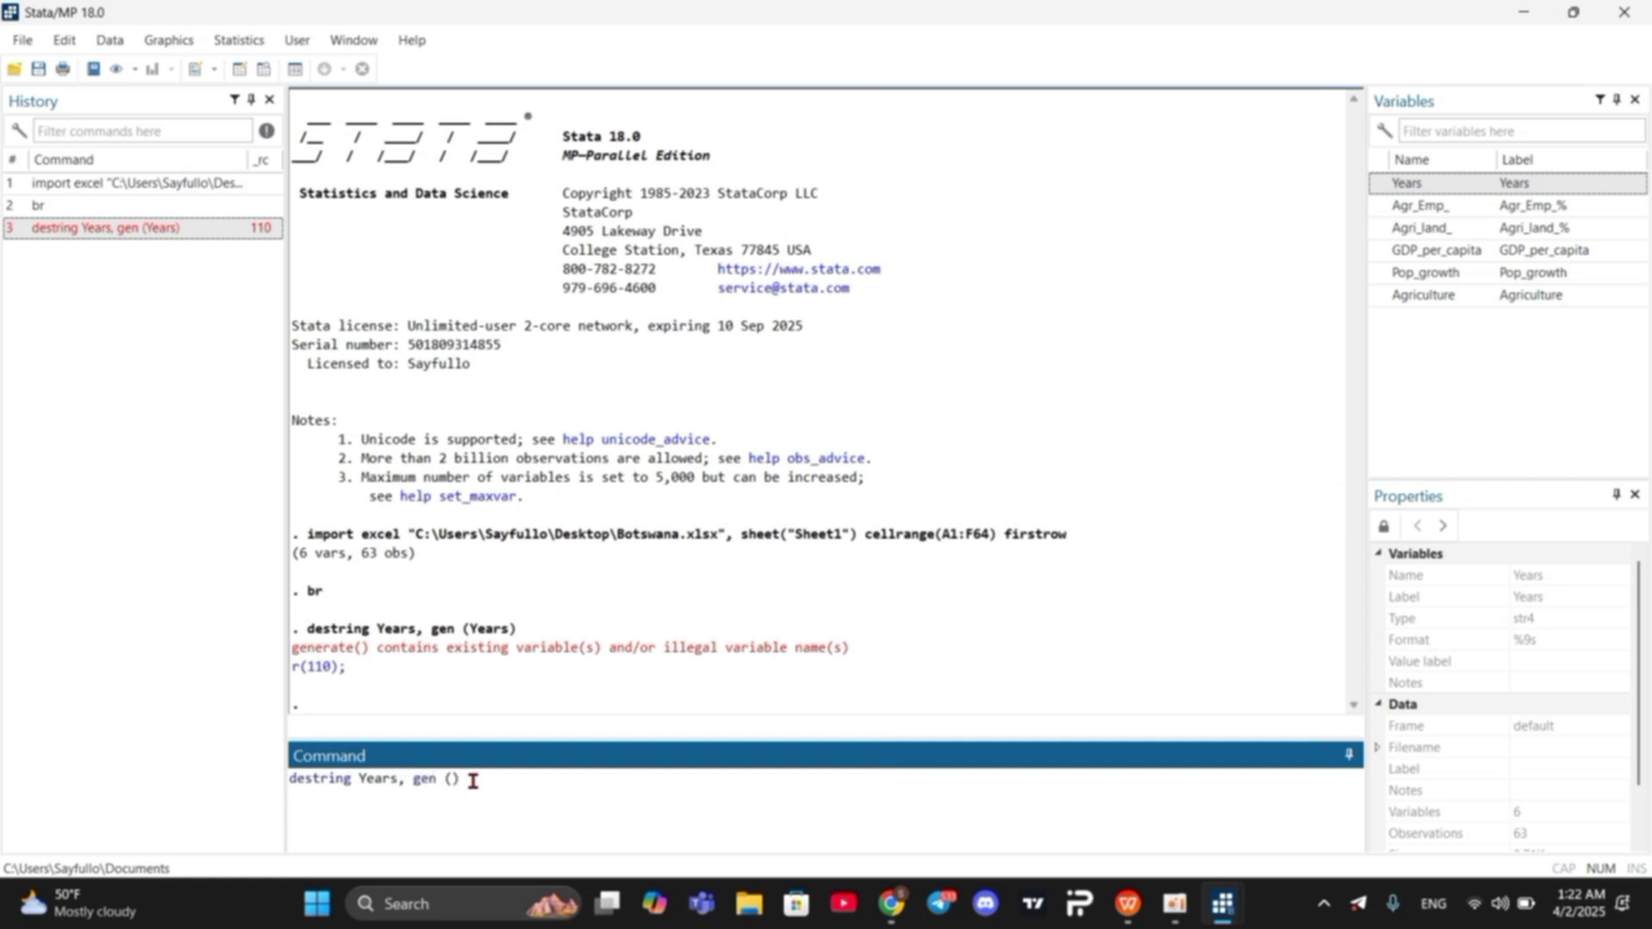
type(", gen (Year")
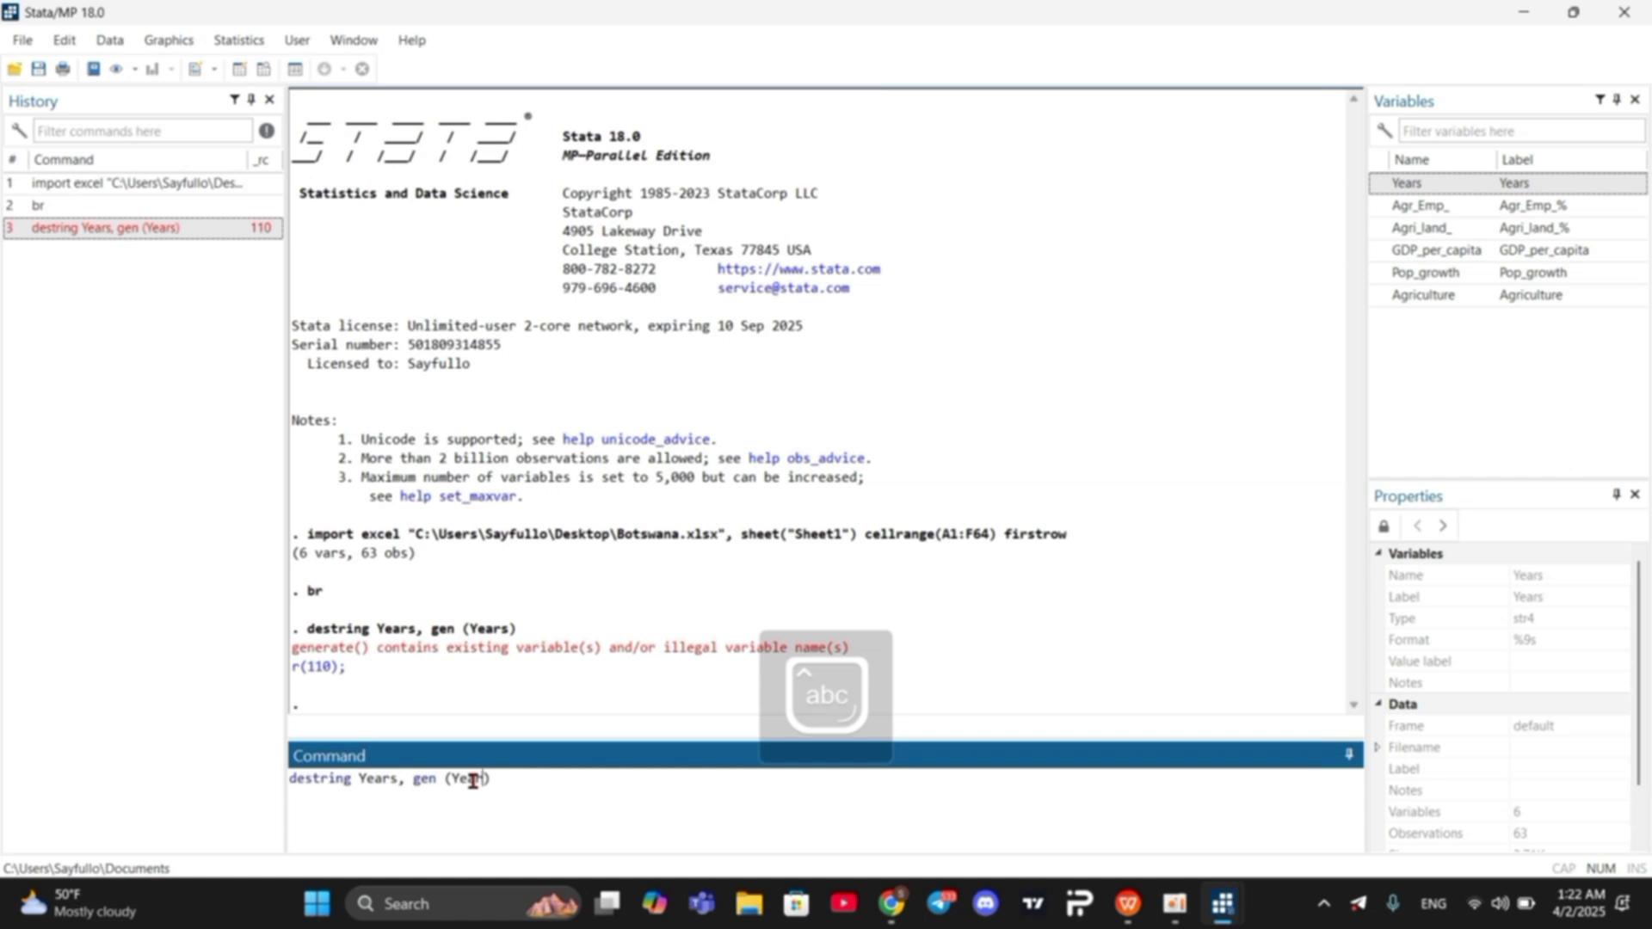
key("Return")
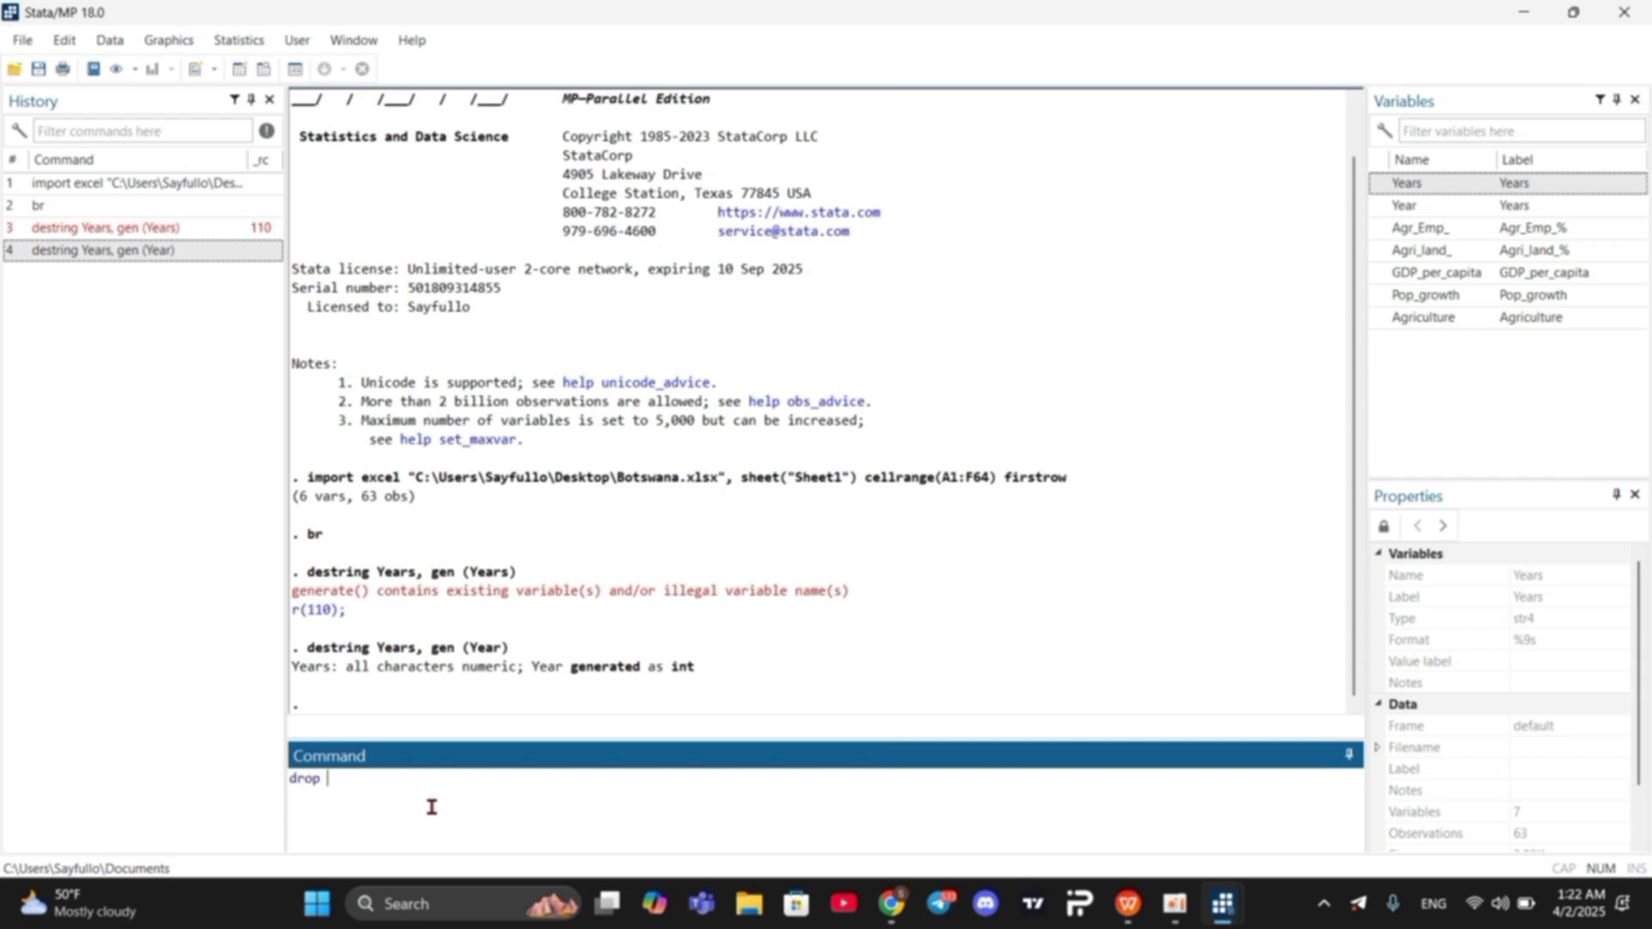
Step: Drop the original string variable Years from the dataset
left_click(1379, 185)
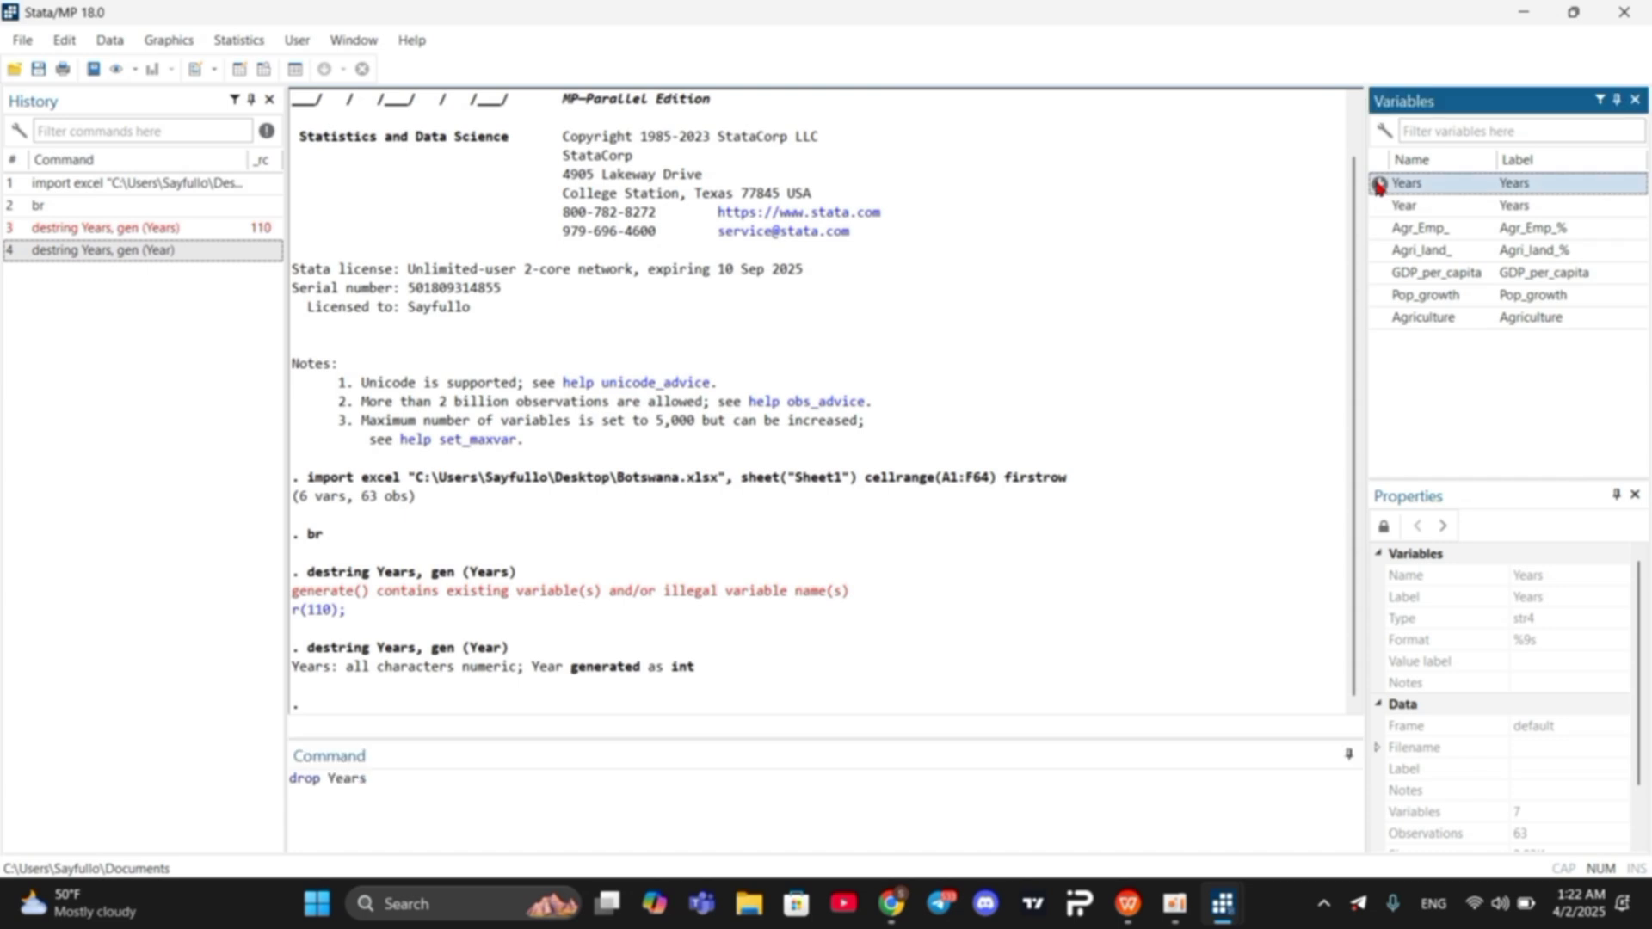
left_click(396, 783)
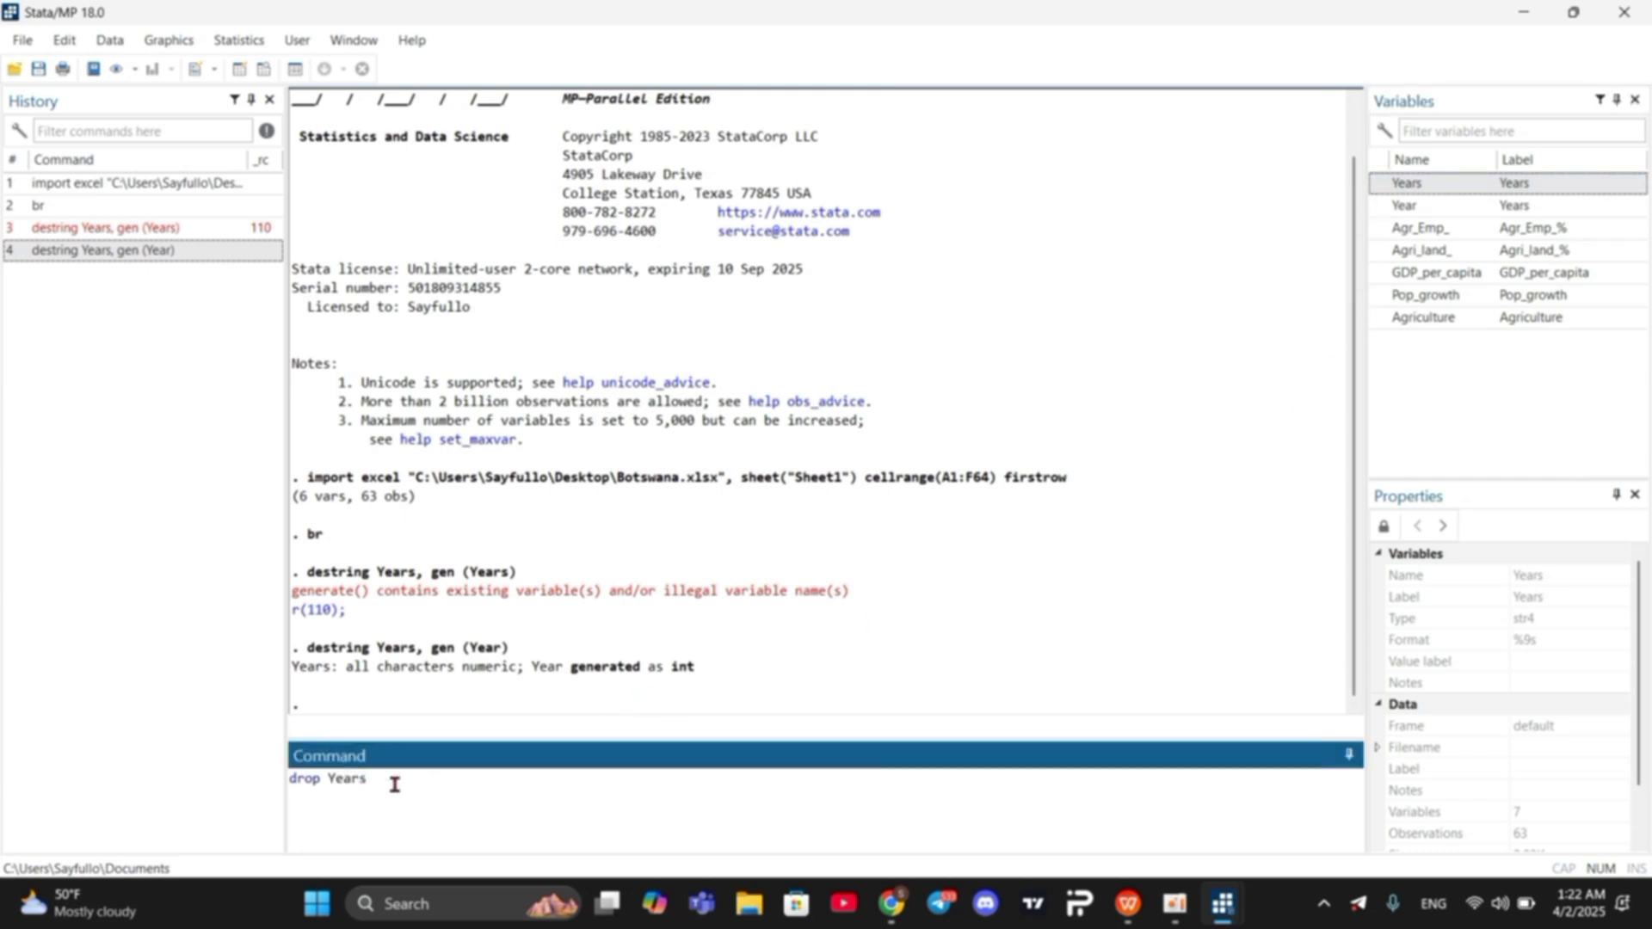
key("Return")
Step: Browse the dataset with br, review the Year column down to the last row, and close the data viewer
type("b")
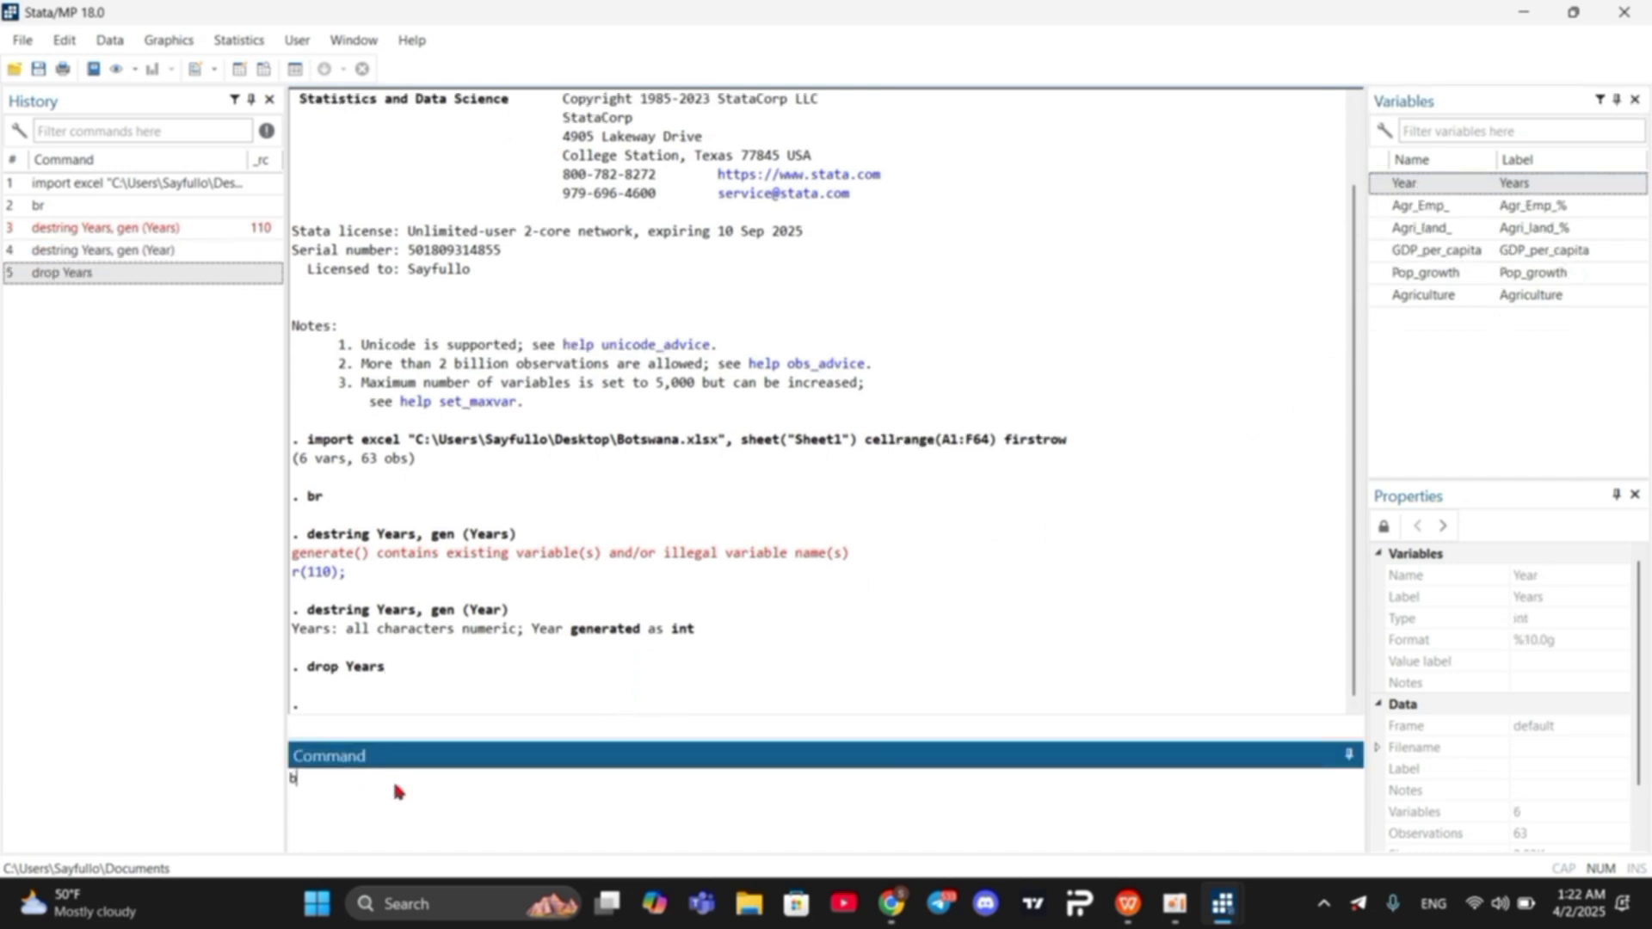
type("r")
key("Return")
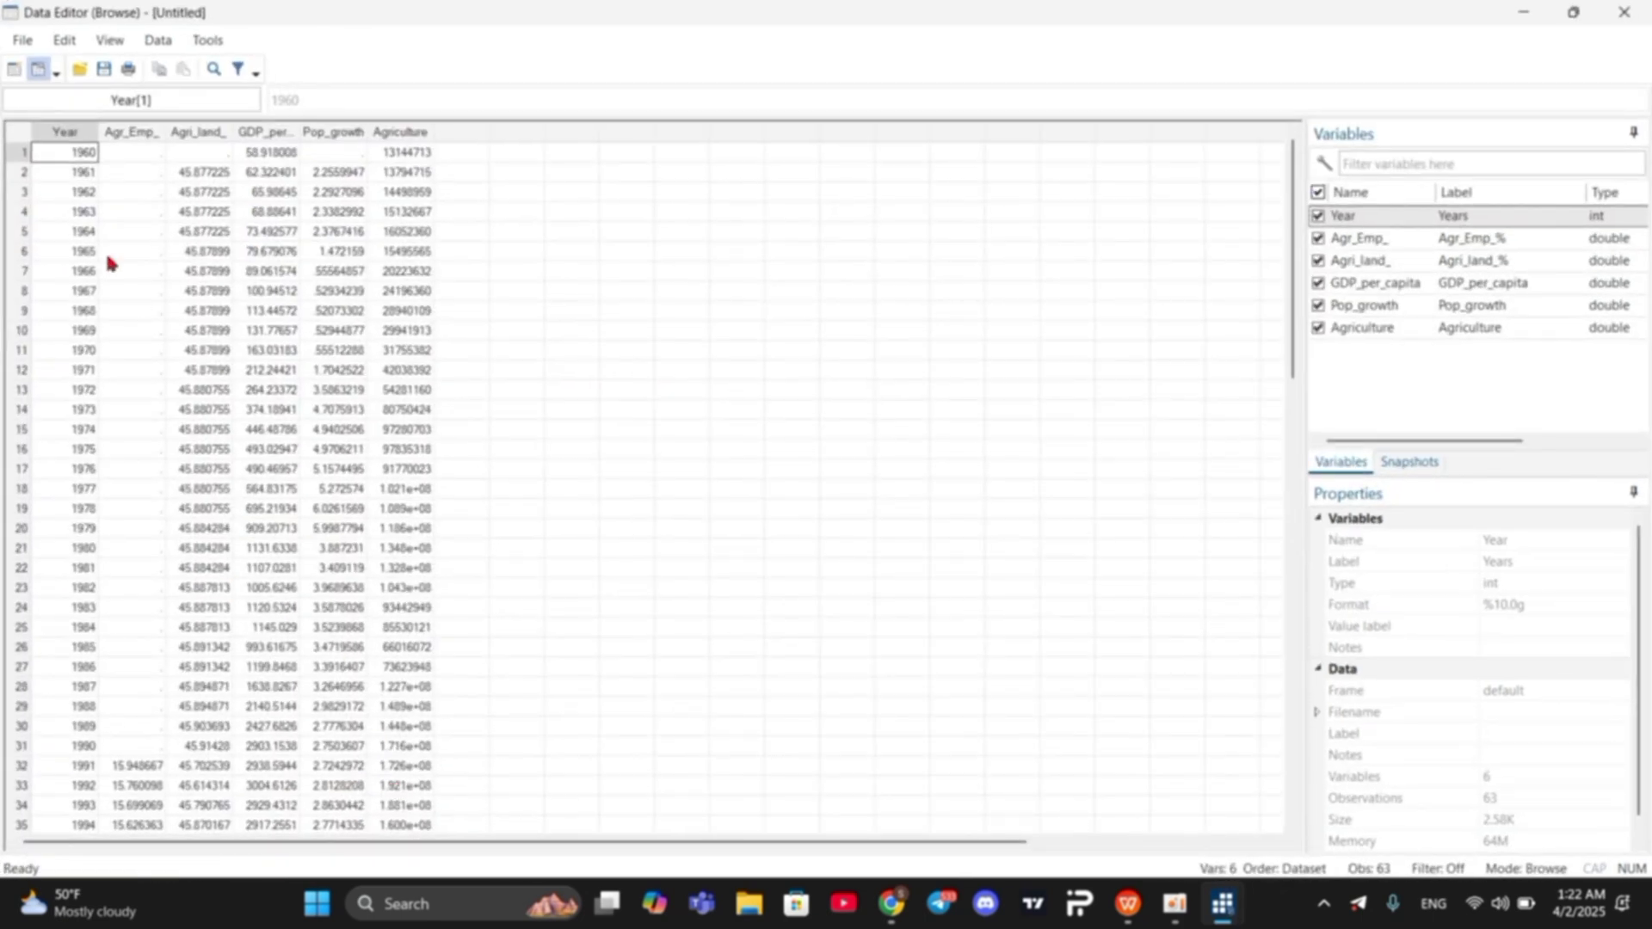
scroll(66, 456, "down", 13)
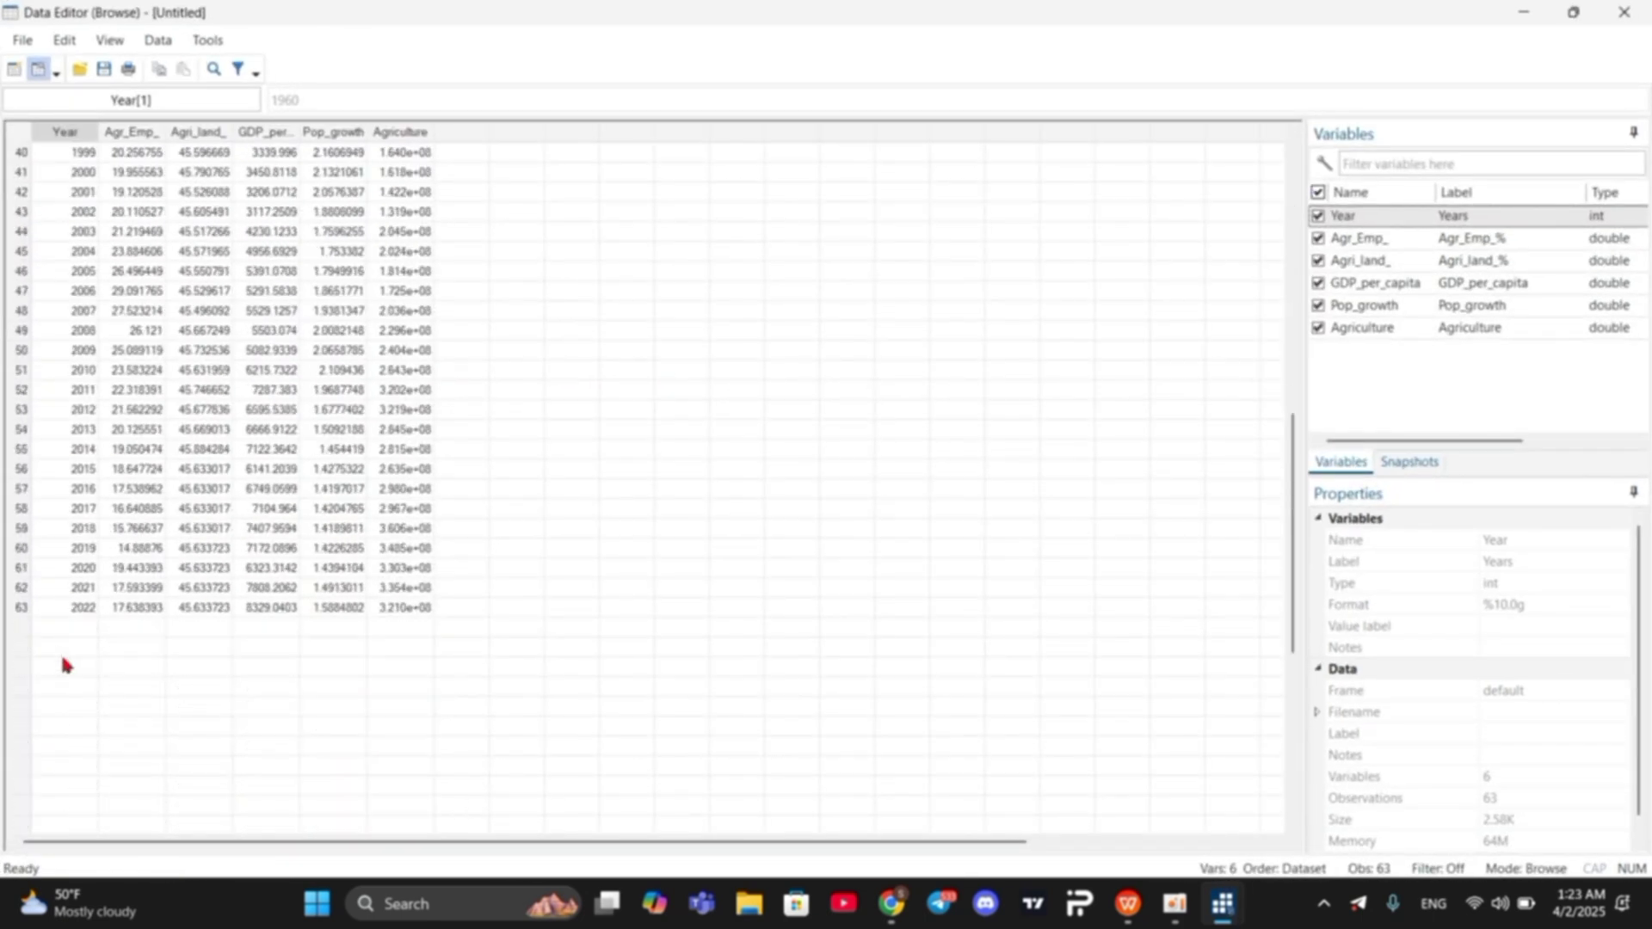
scroll(62, 659, "up", 10)
scroll(97, 470, "up", 3)
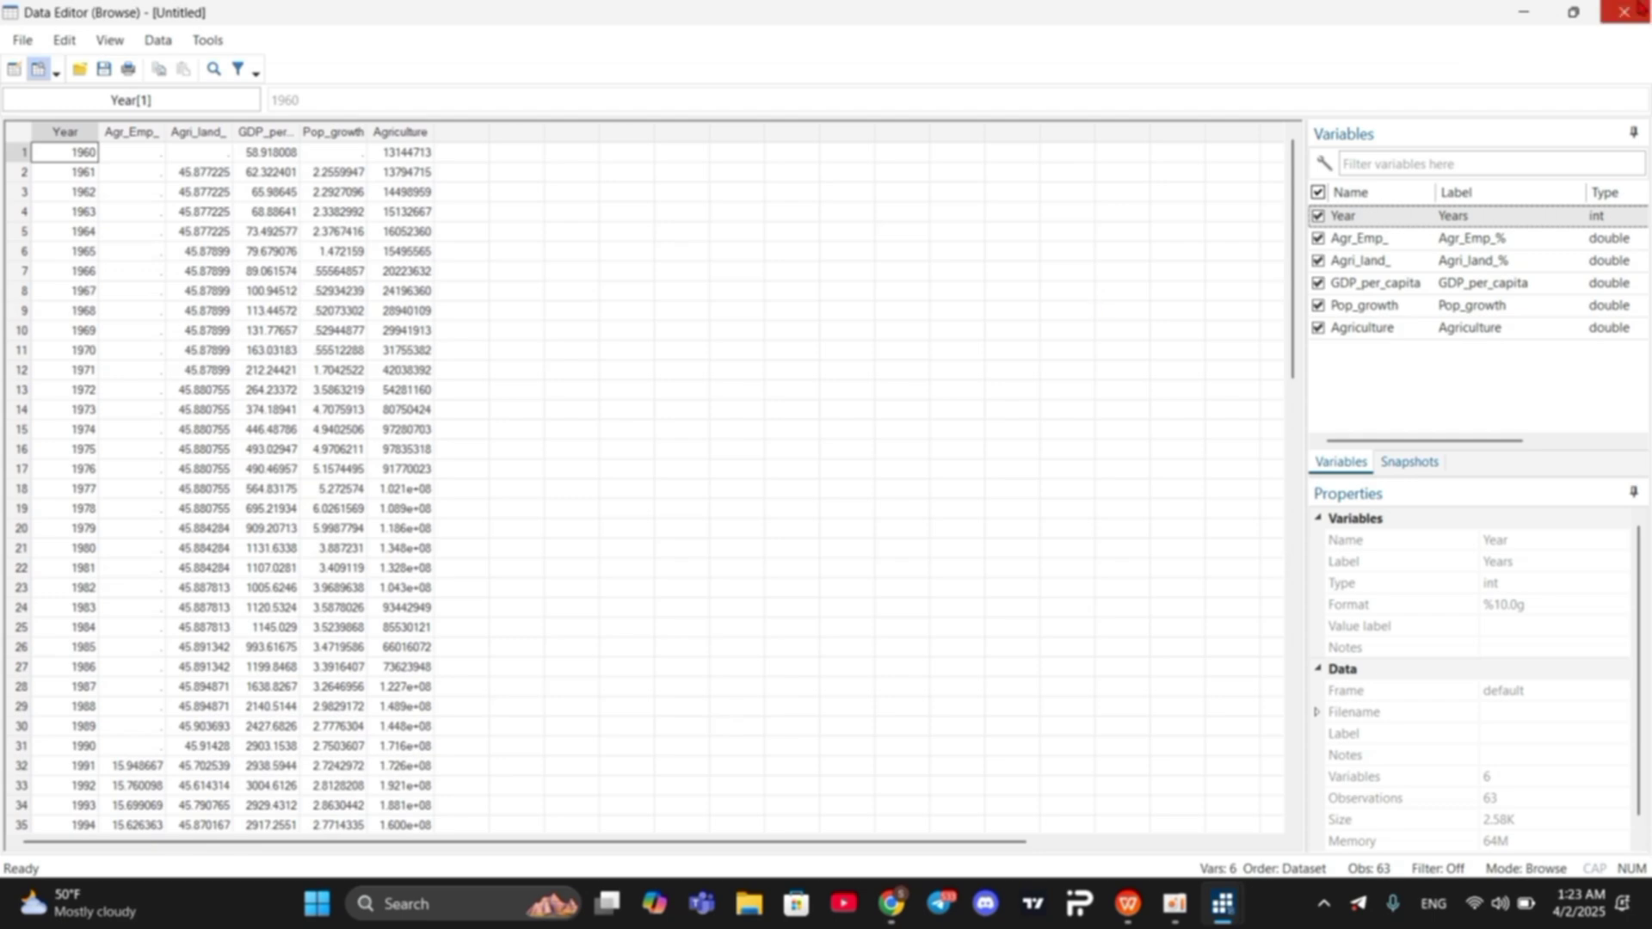
left_click(1634, 11)
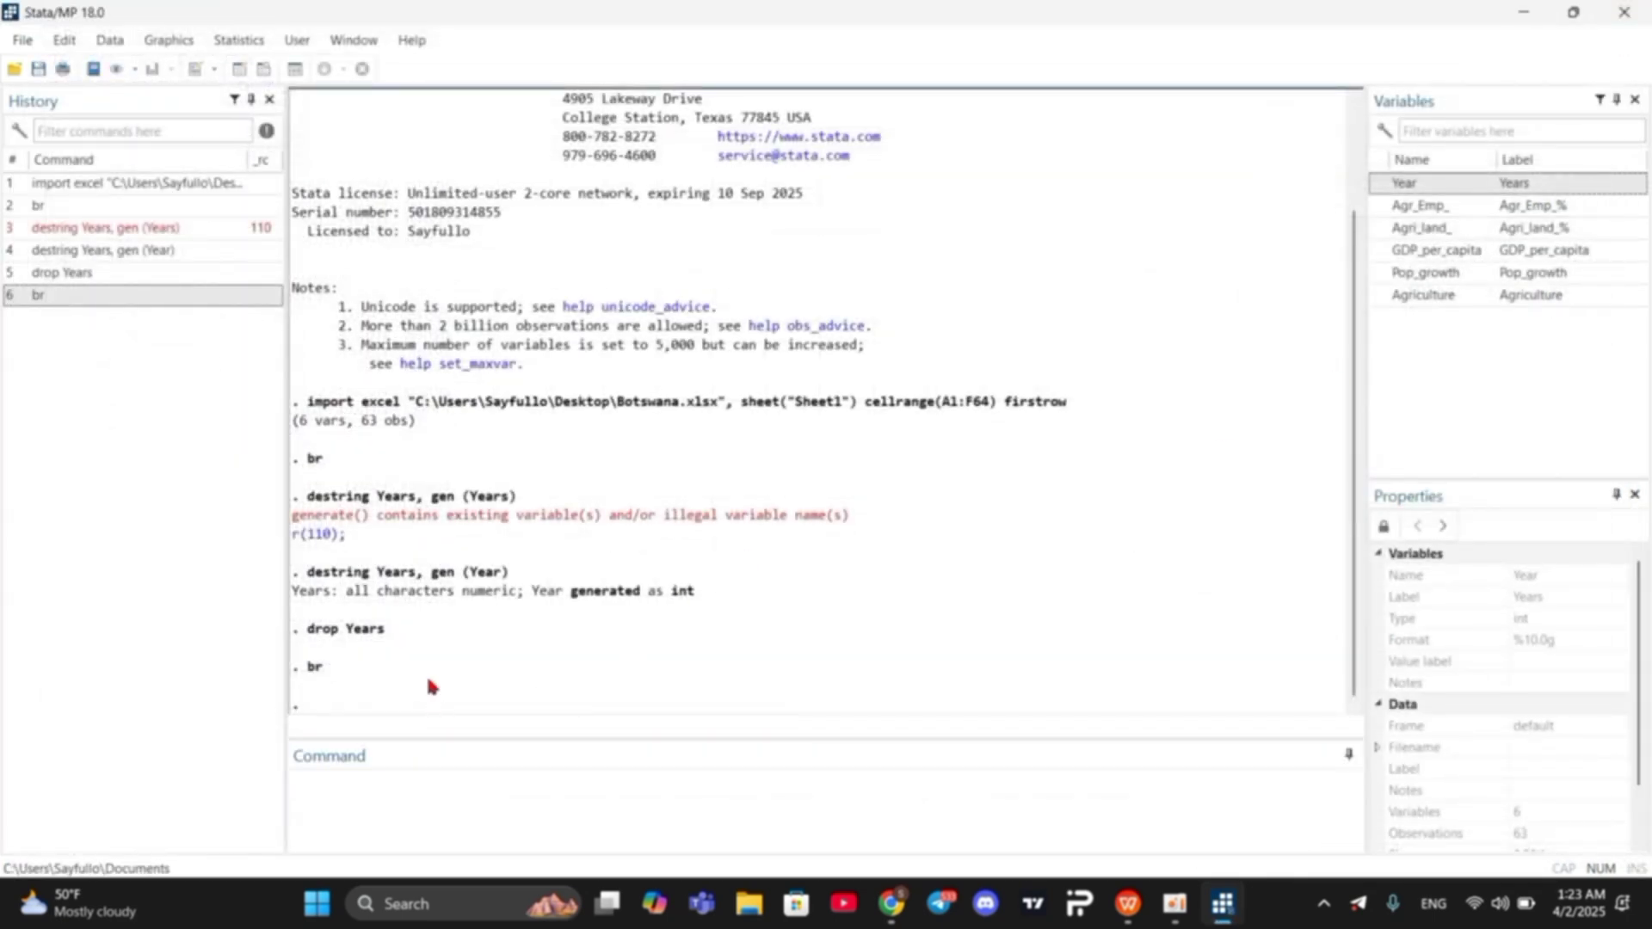
left_click(1127, 902)
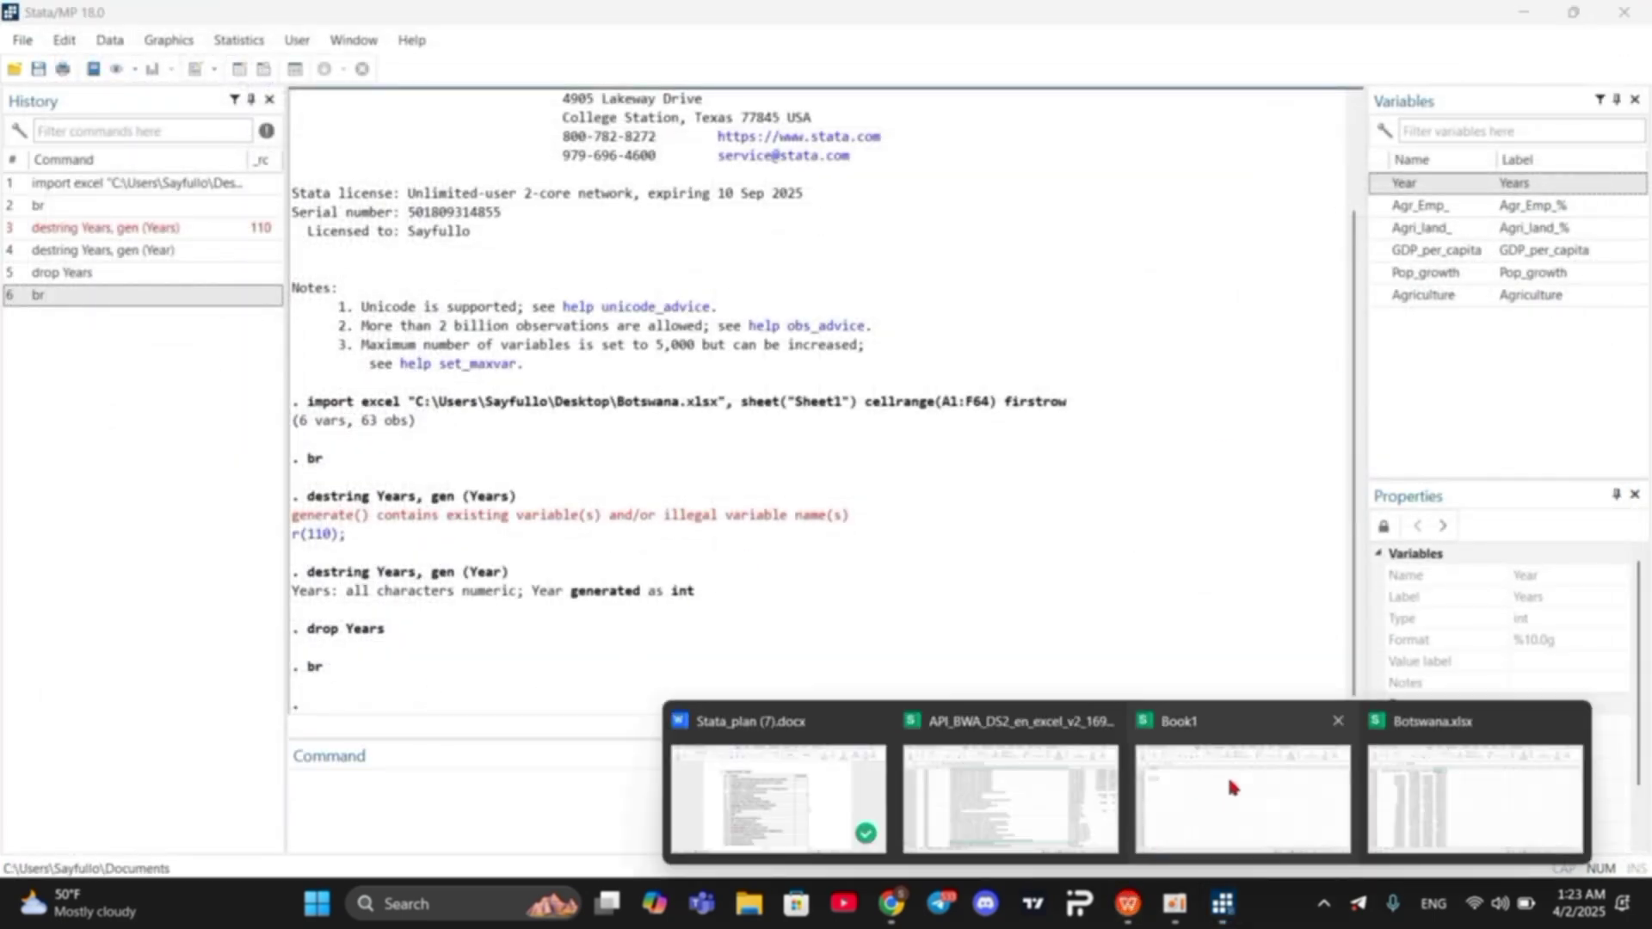
left_click(563, 646)
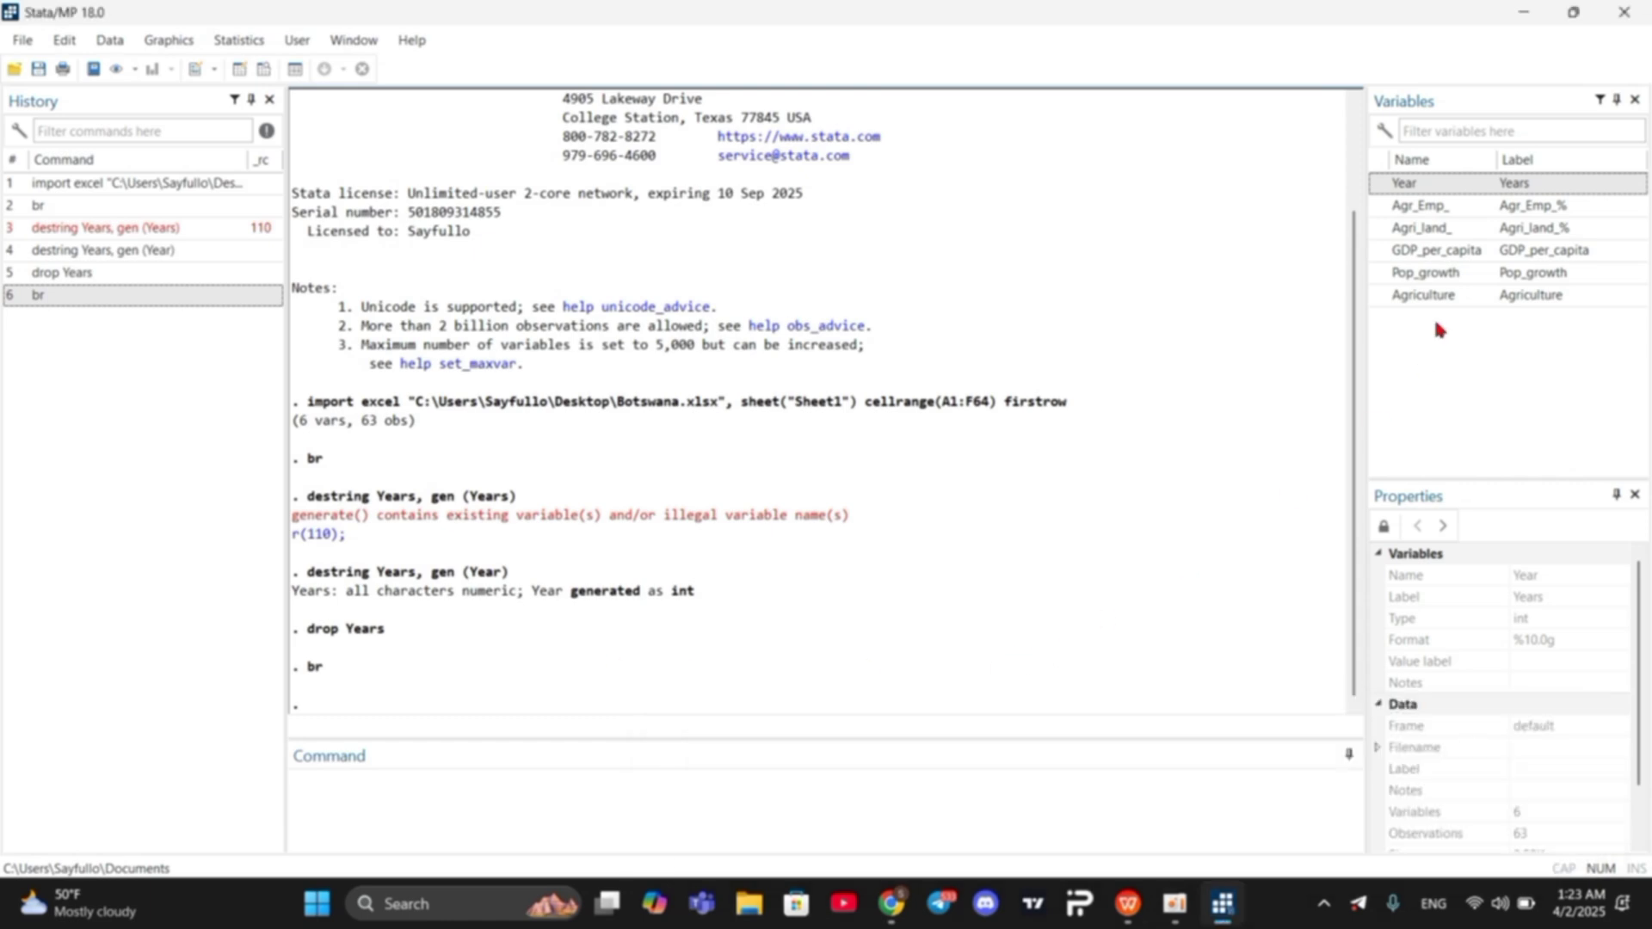
left_click(22, 40)
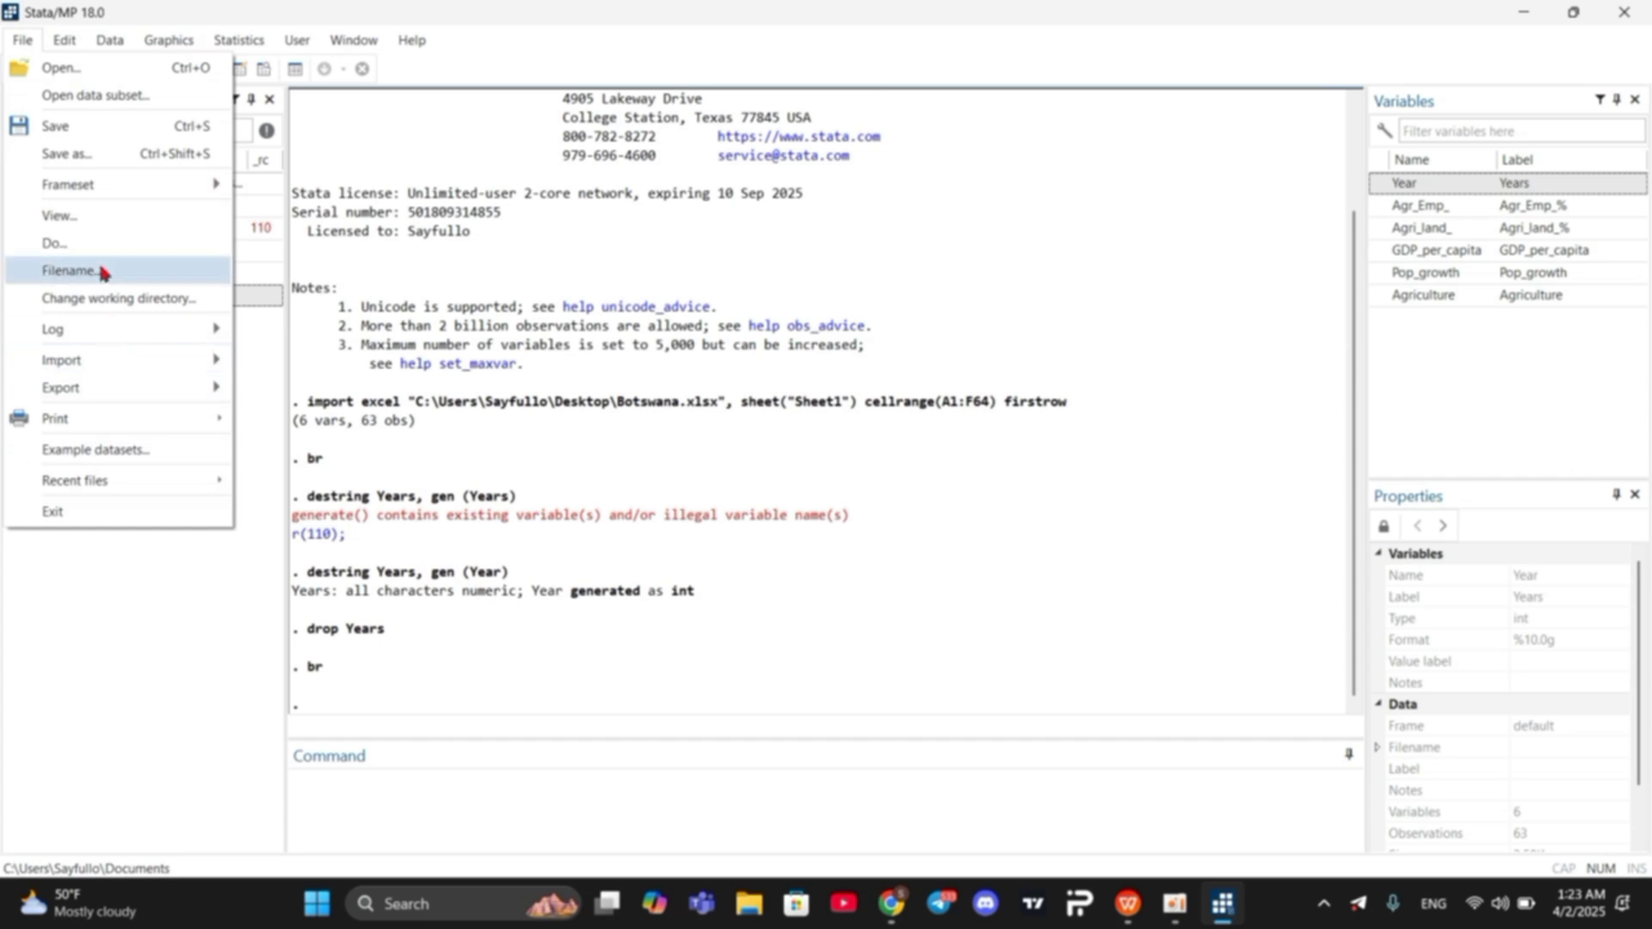
left_click(111, 155)
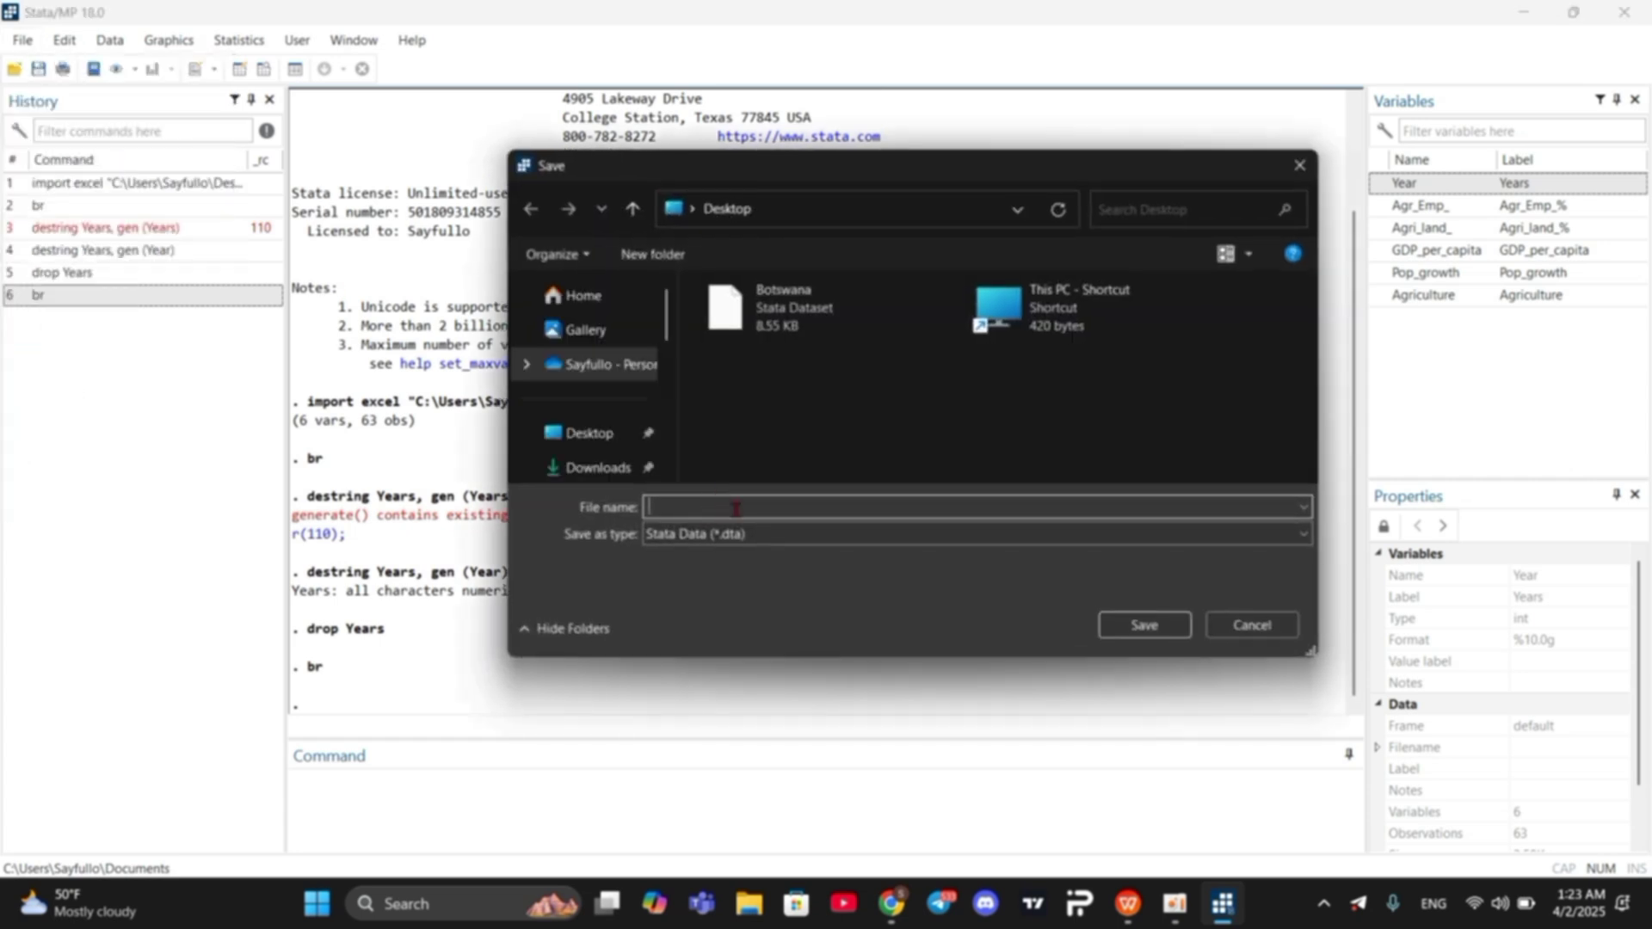
key("Caps_Lock")
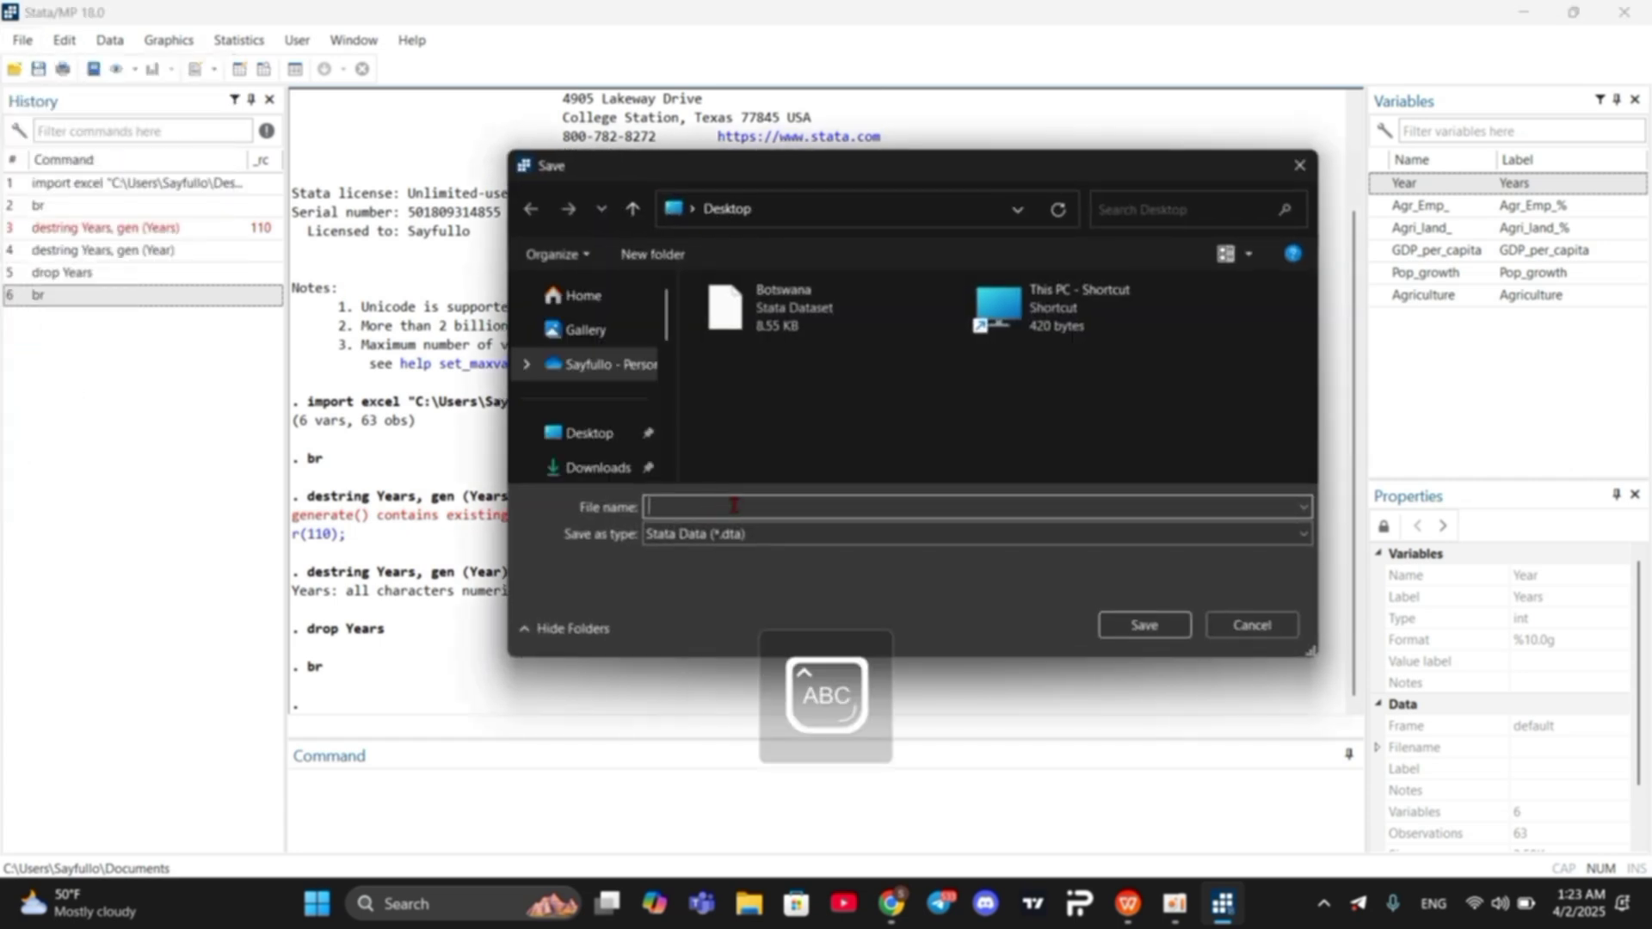
type("B")
key("Caps_Lock")
type("otsw")
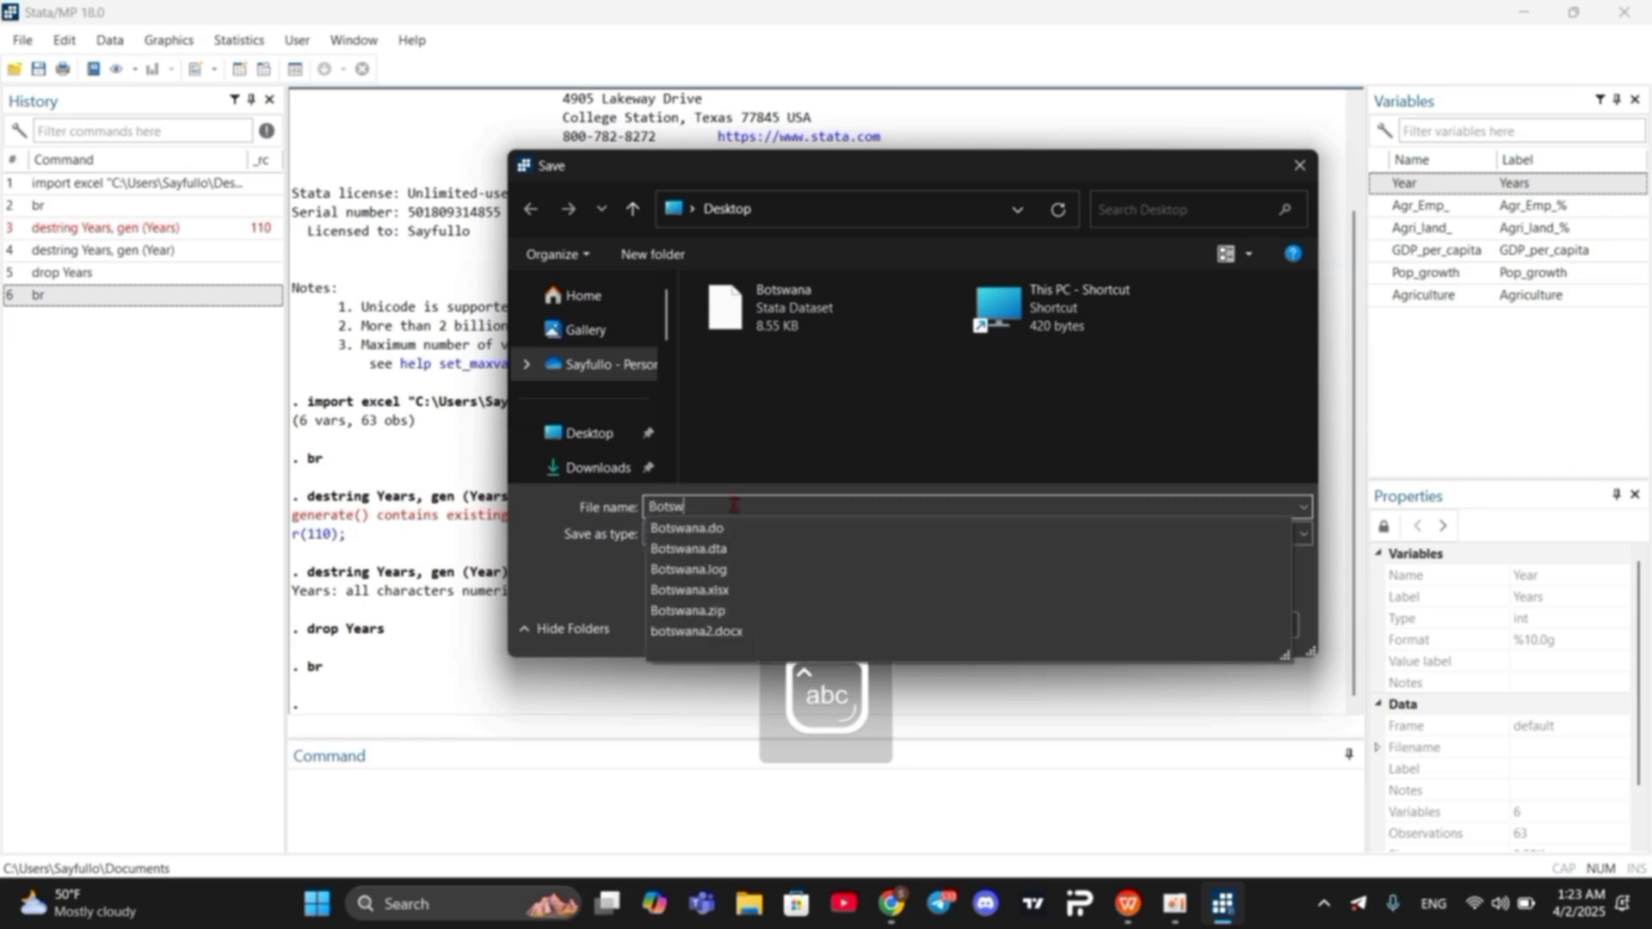
type("ana")
scroll(594, 387, "down", 2)
left_click(598, 426)
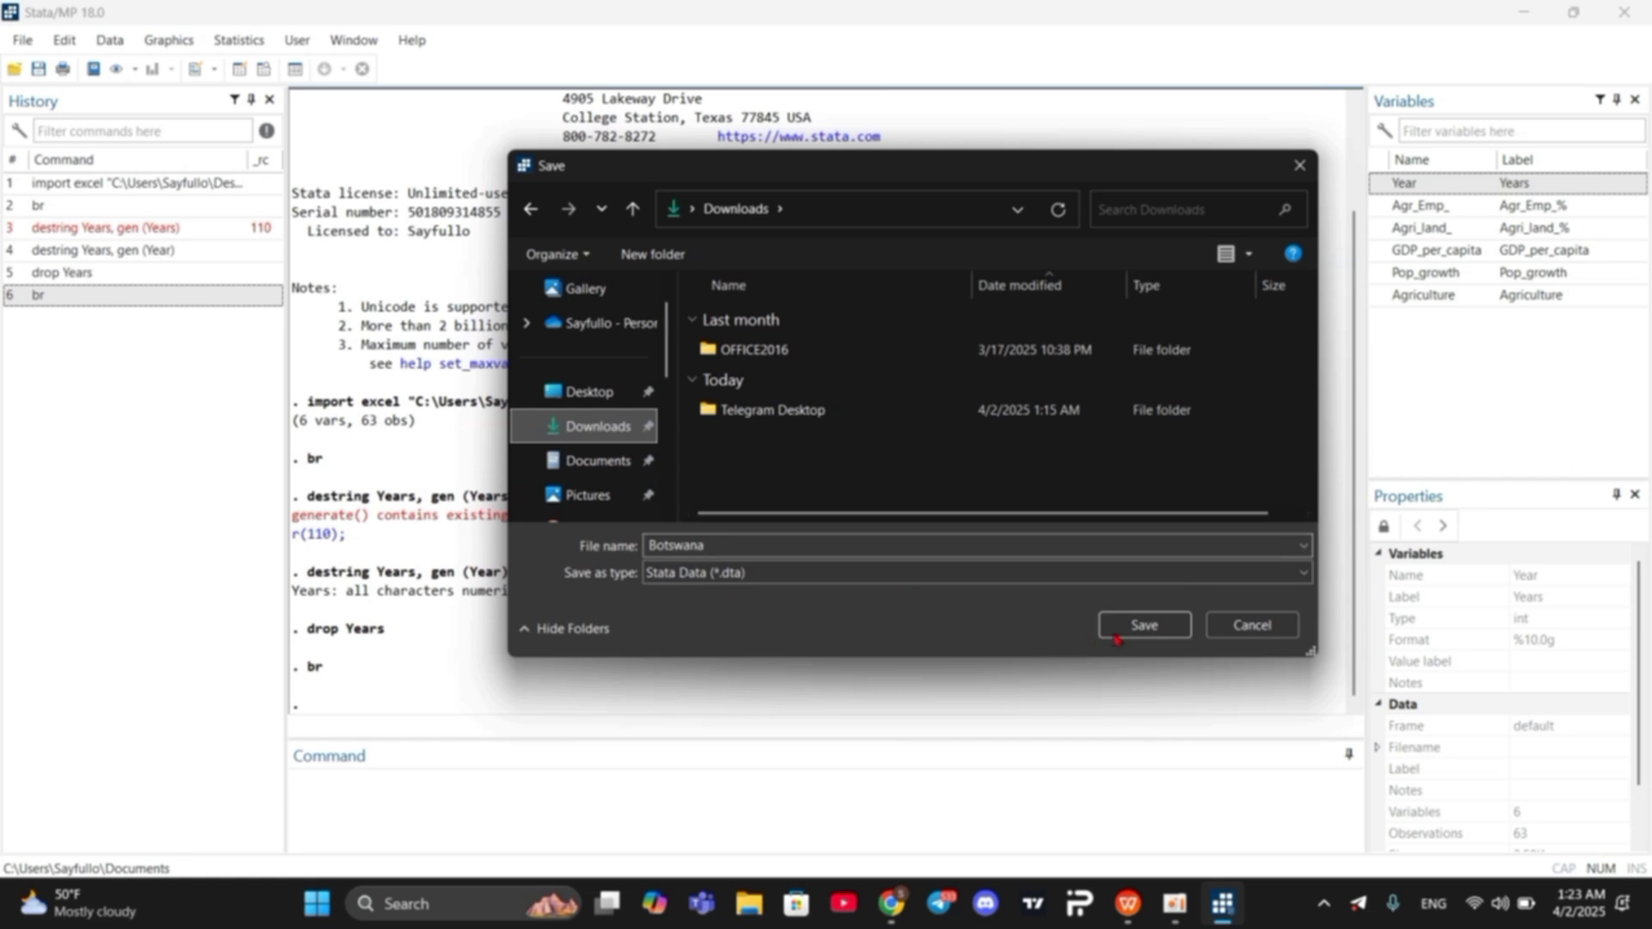
left_click(1299, 166)
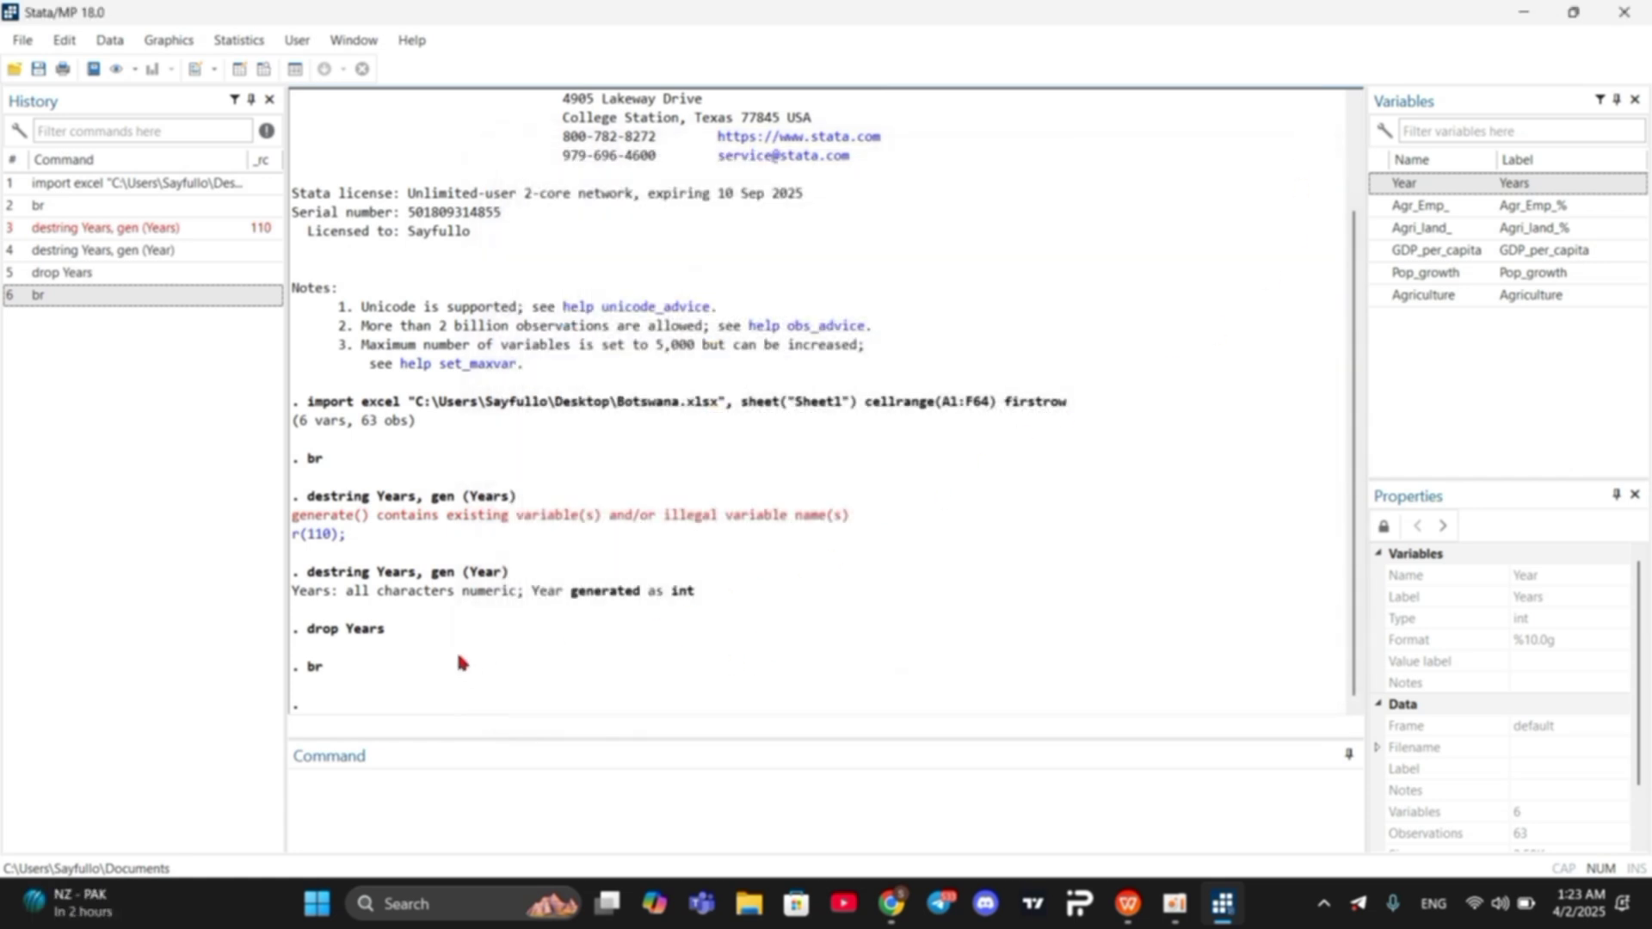
Step: In Stata_plan (7).docx, mark task 2, importing Excel into Stata, with + in the Bajarildi column and return to Stata
mouse_move(1128, 903)
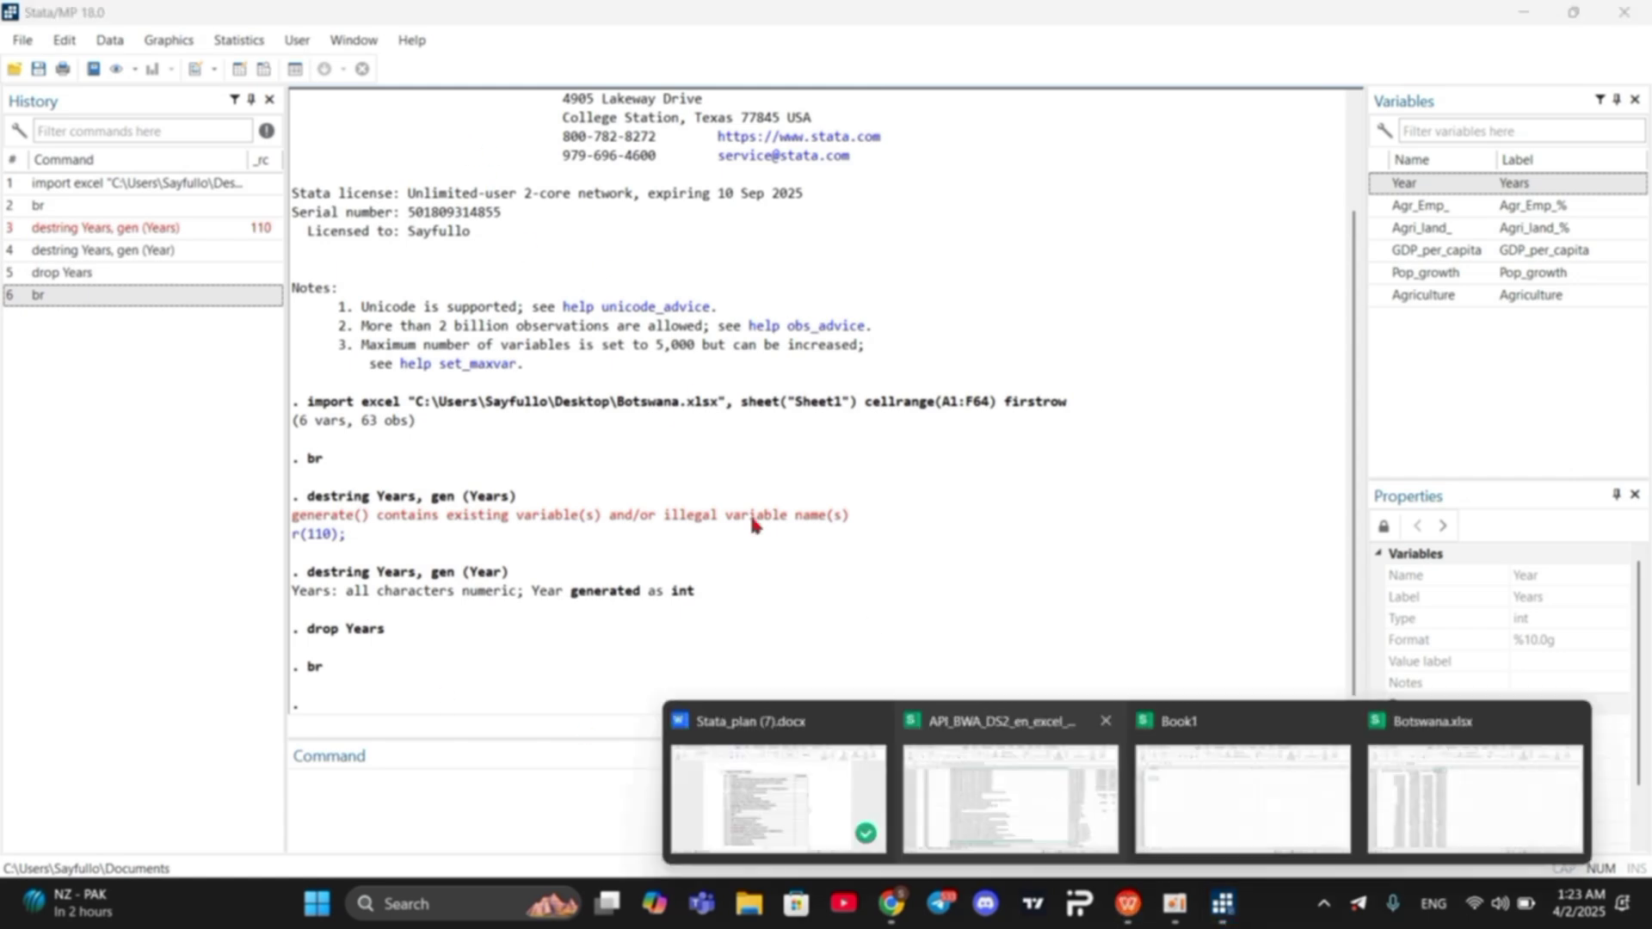
left_click(754, 759)
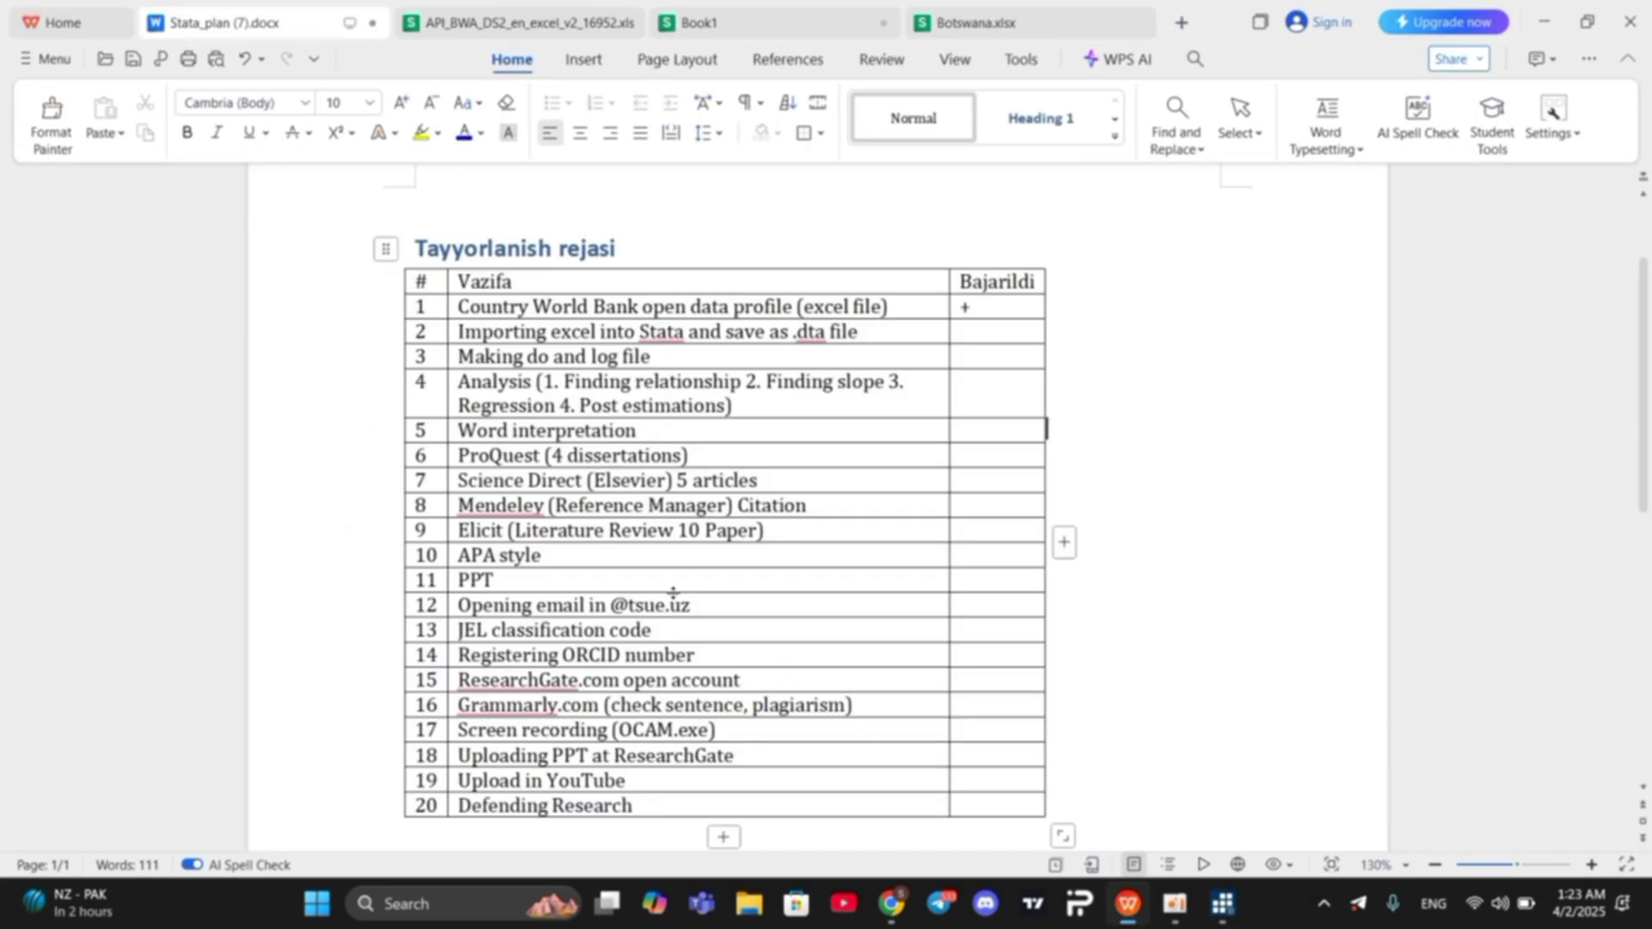
left_click(972, 330)
type("+")
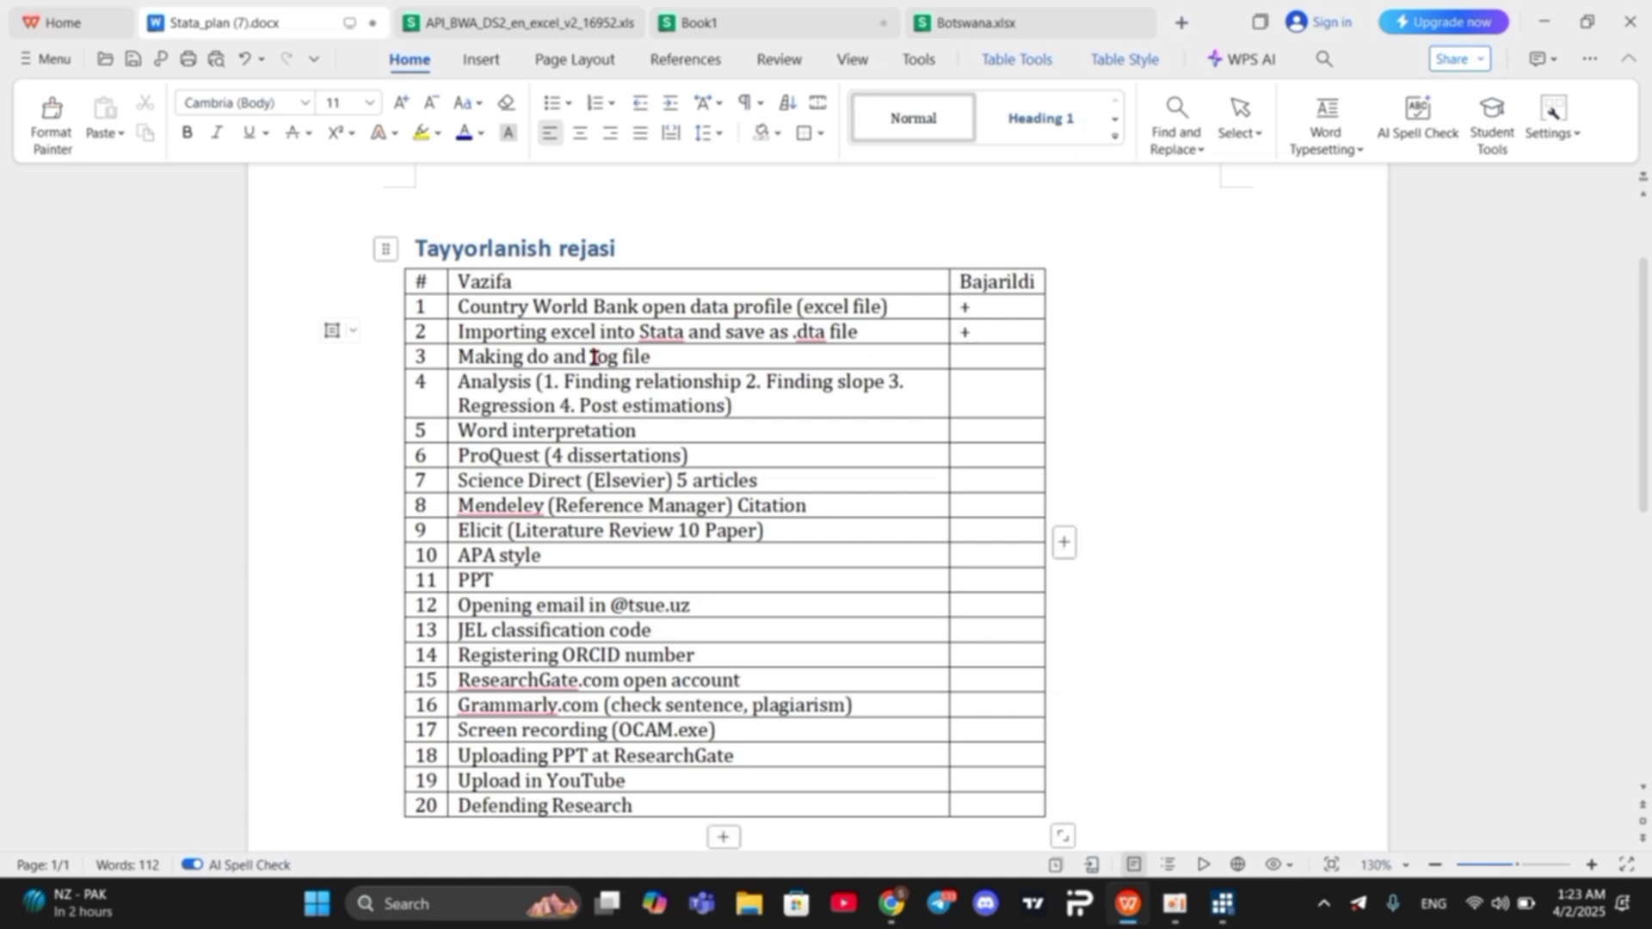
left_click_drag(527, 357, 538, 357)
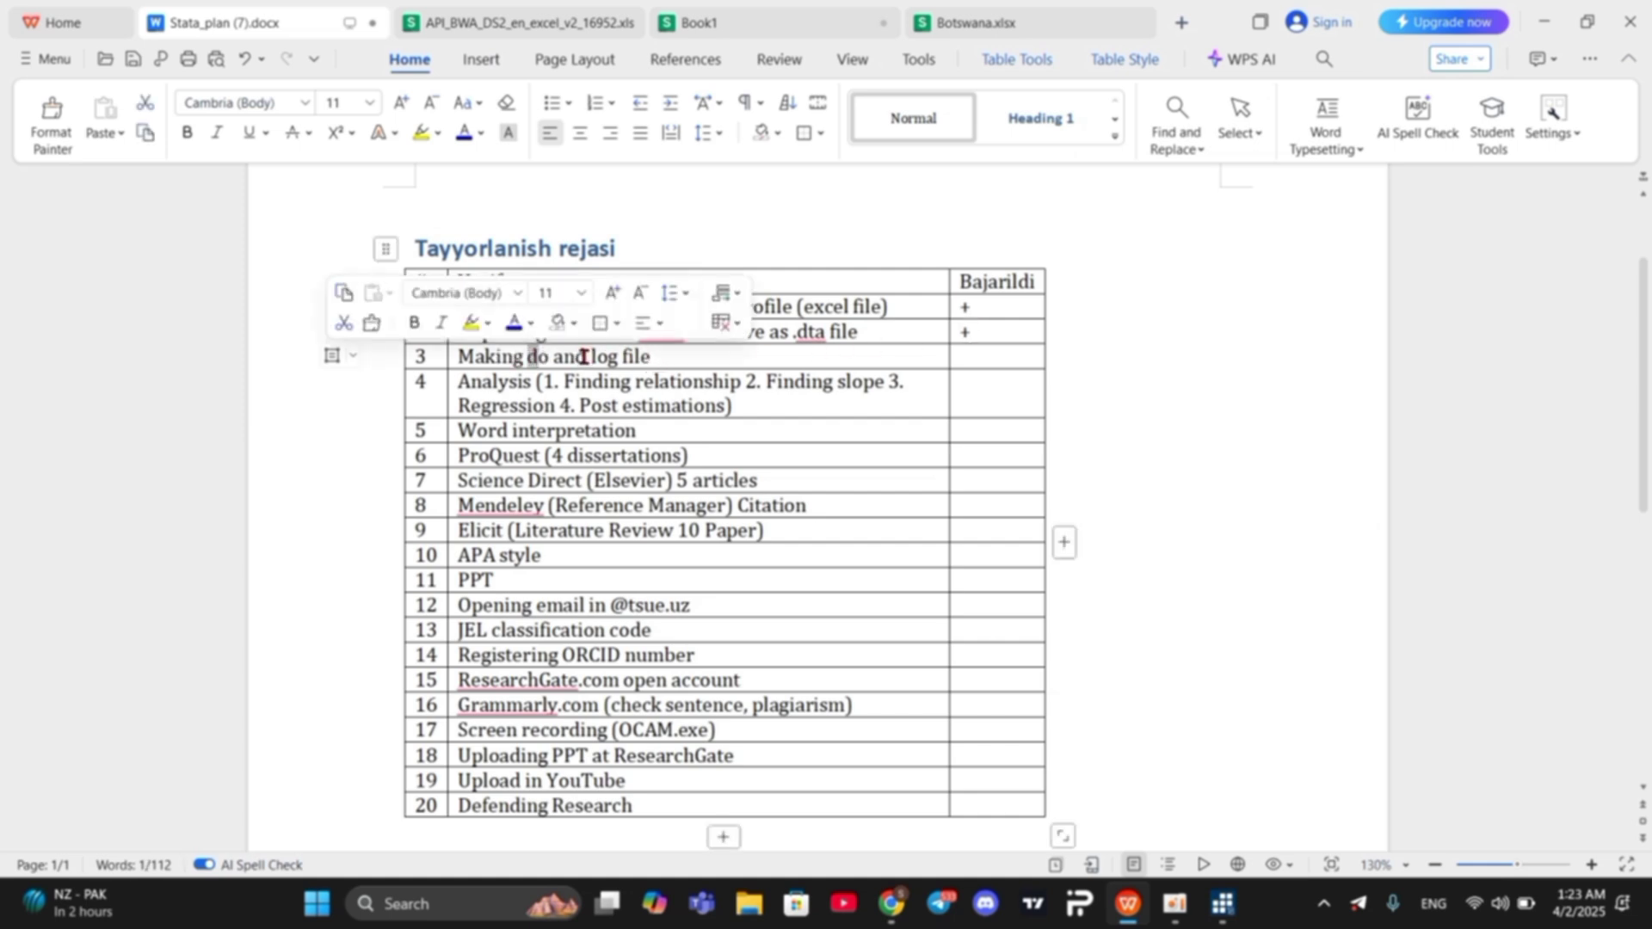
left_click(704, 382)
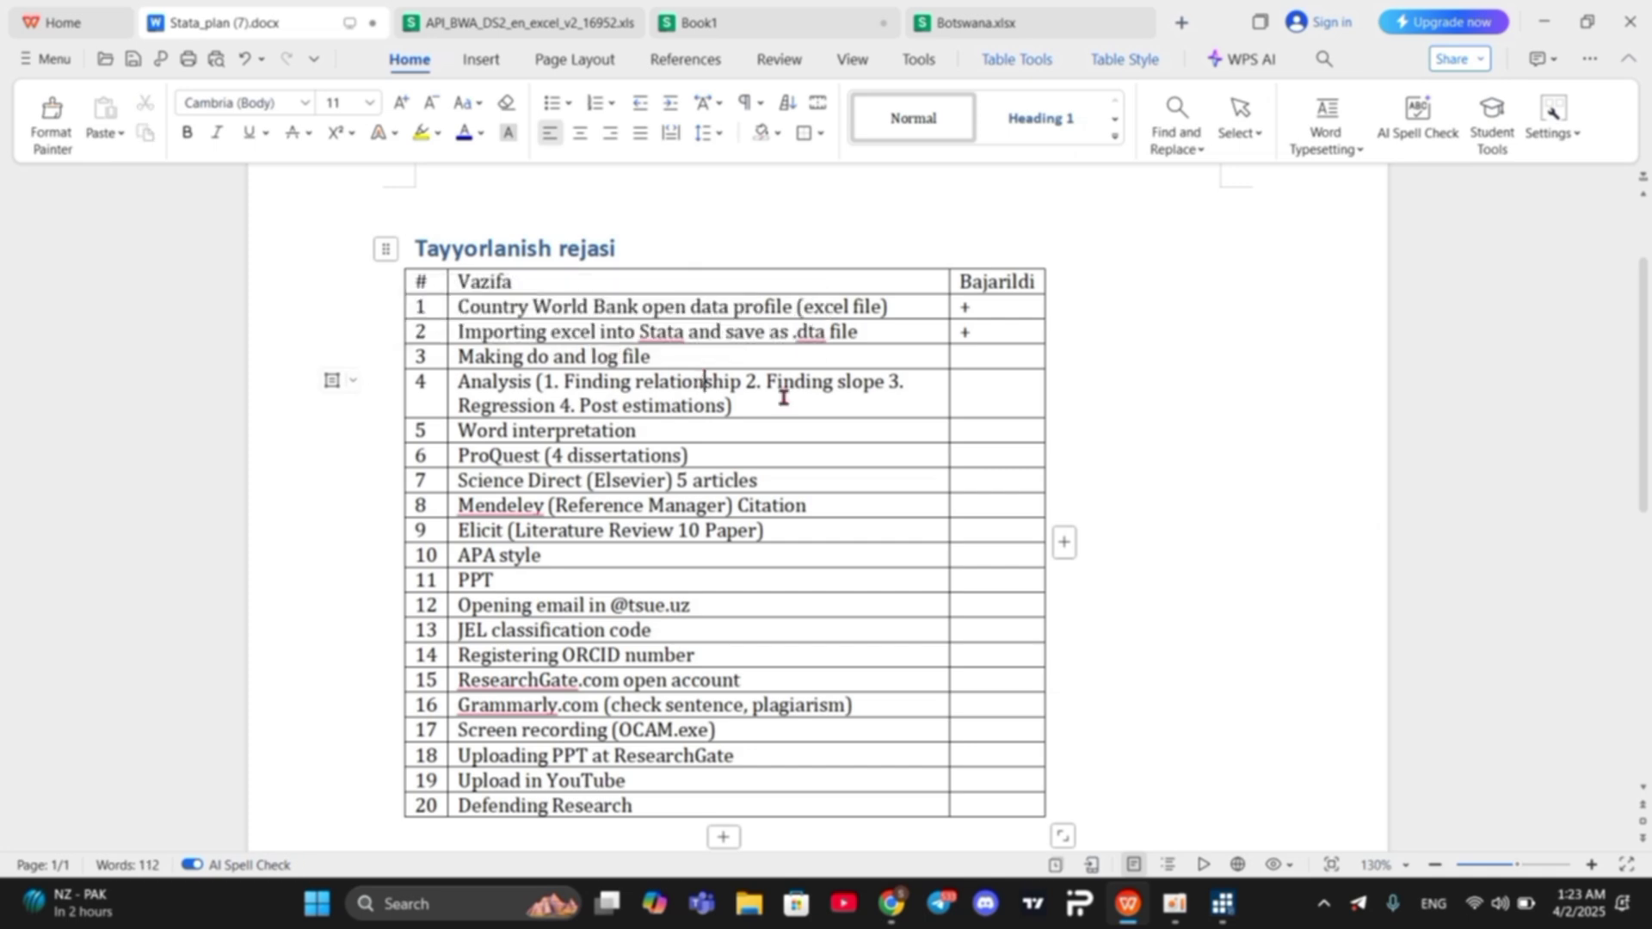
left_click(1540, 22)
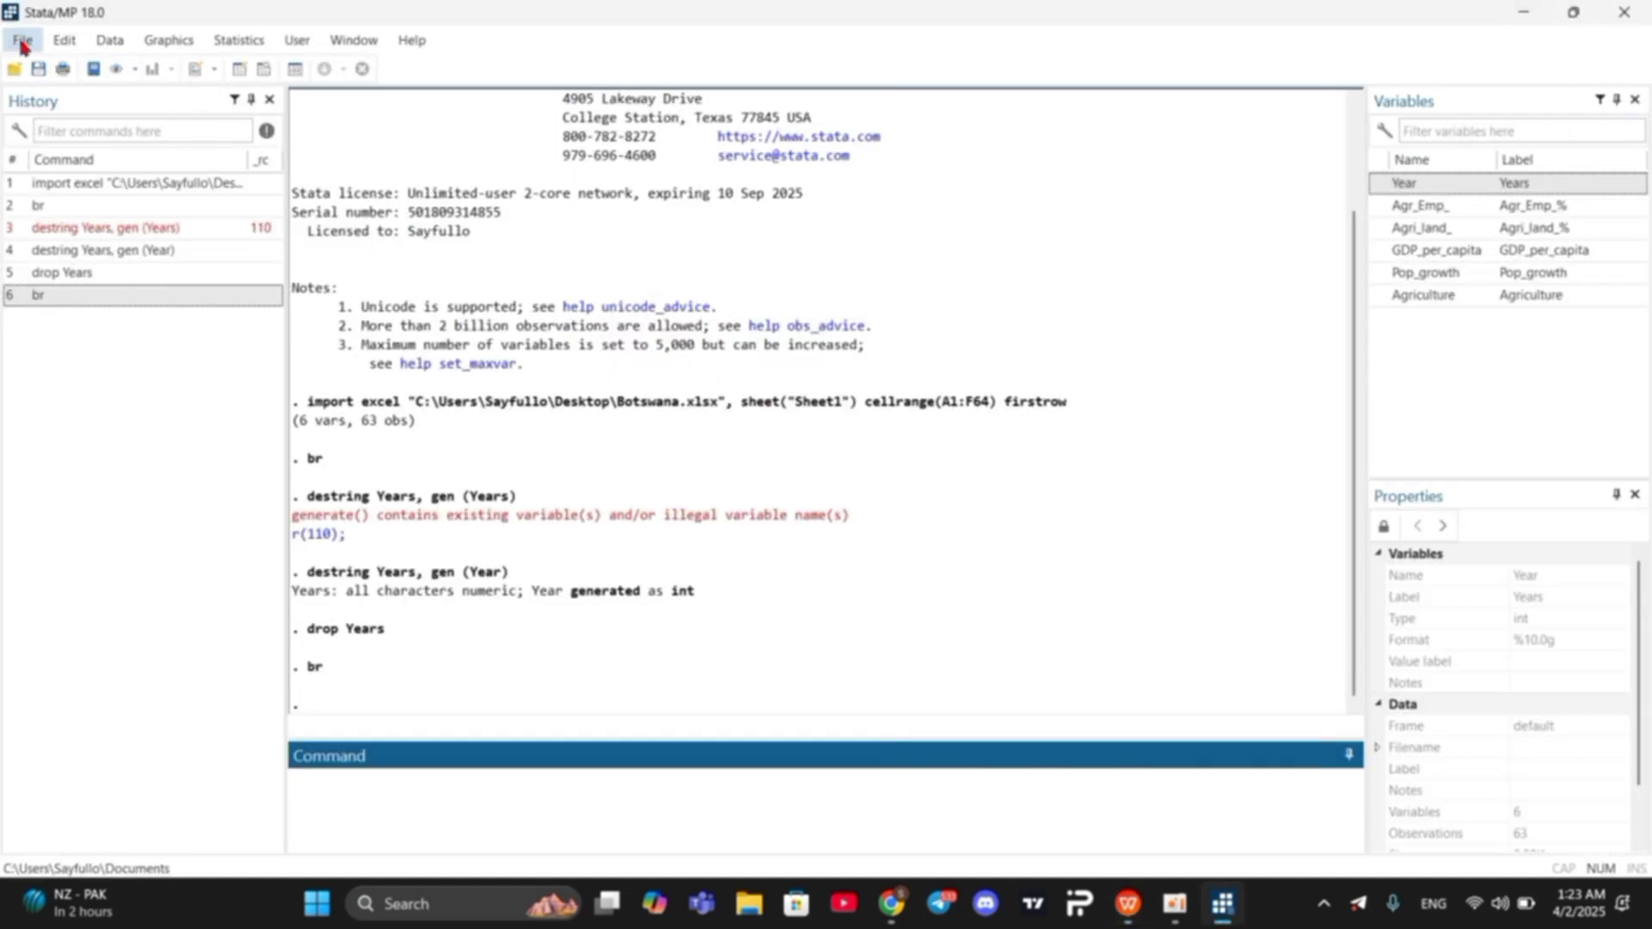
Step: Start a log file named Botswana in the Downloads folder, saved in the plain Log (*.log) format
left_click(93, 69)
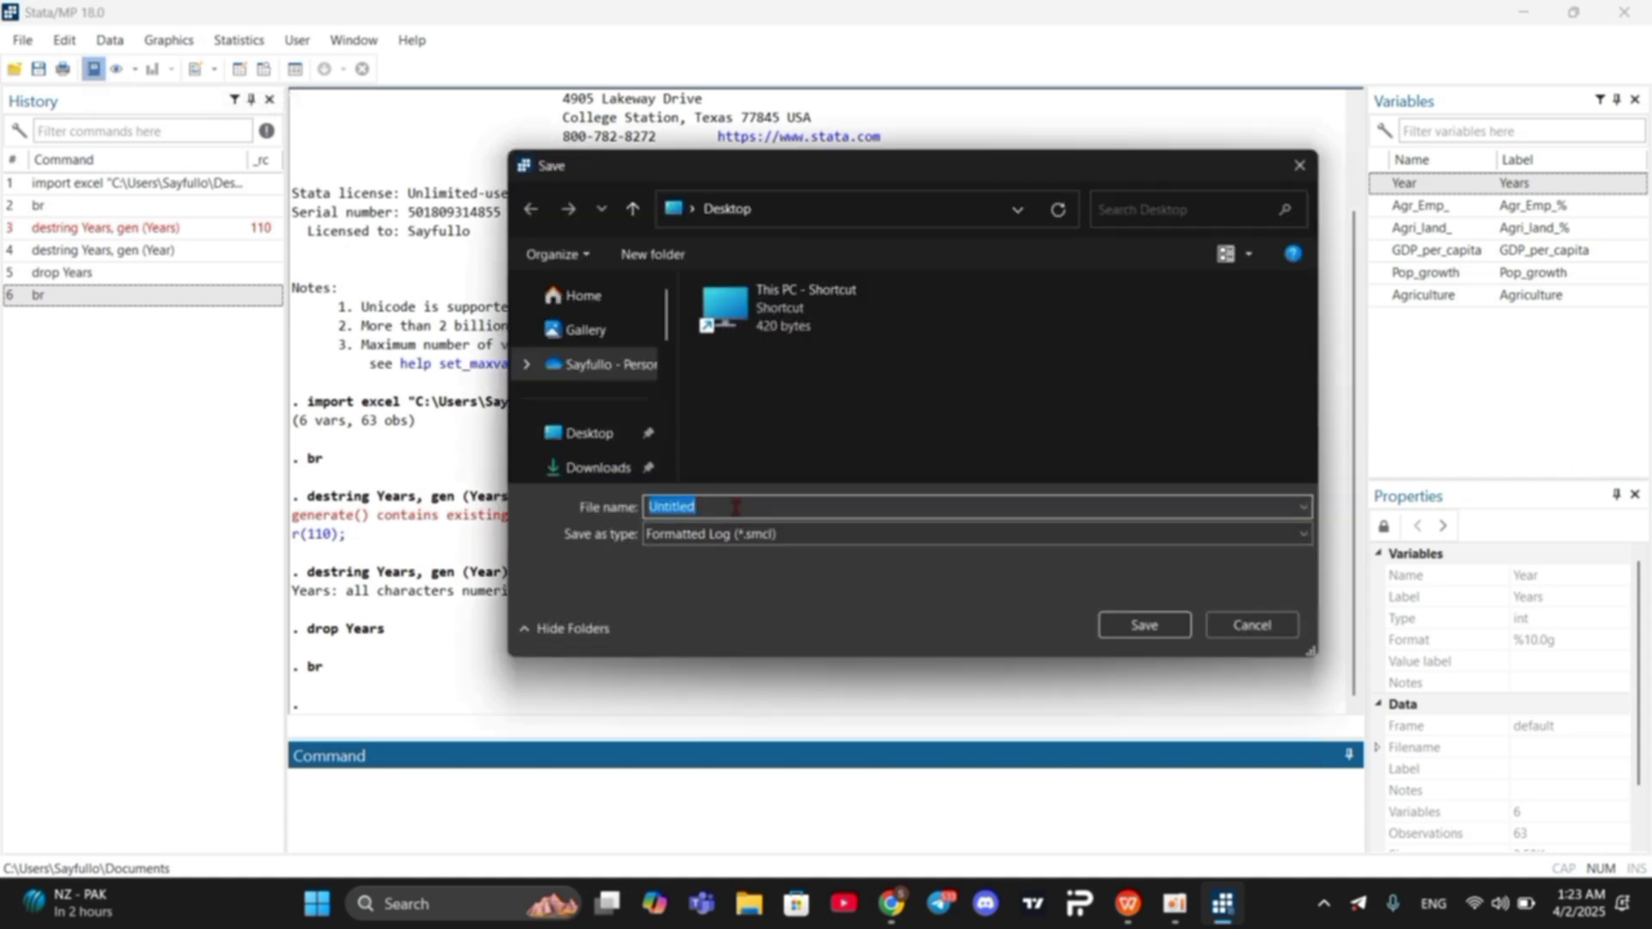
type("Botswana")
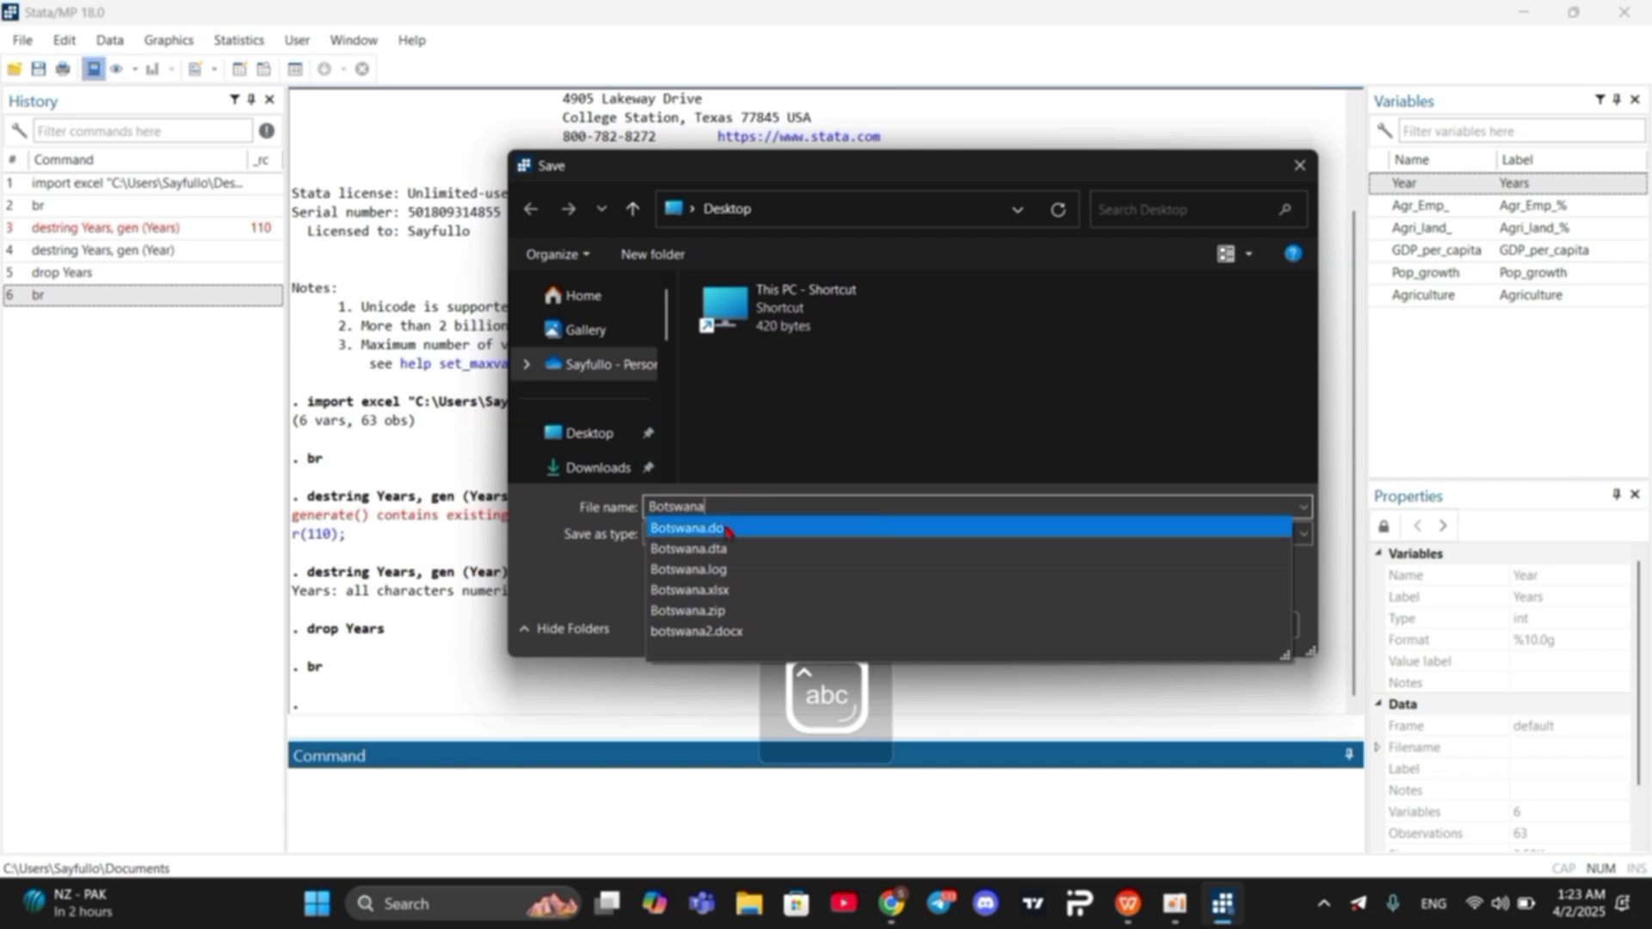
left_click(732, 508)
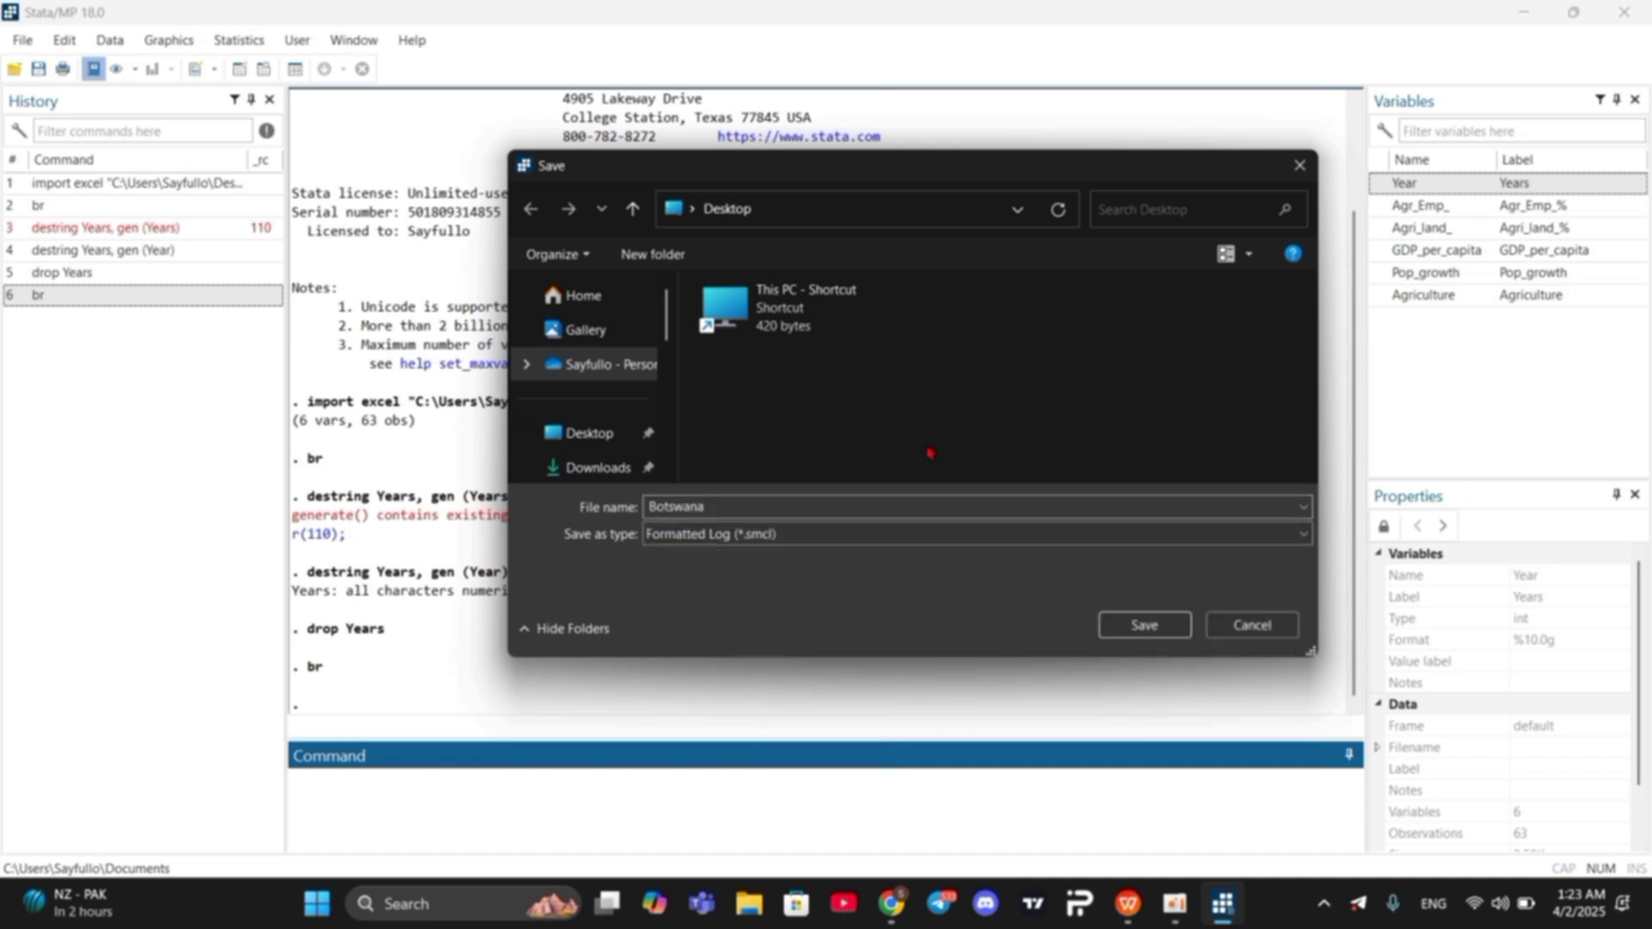
left_click(813, 537)
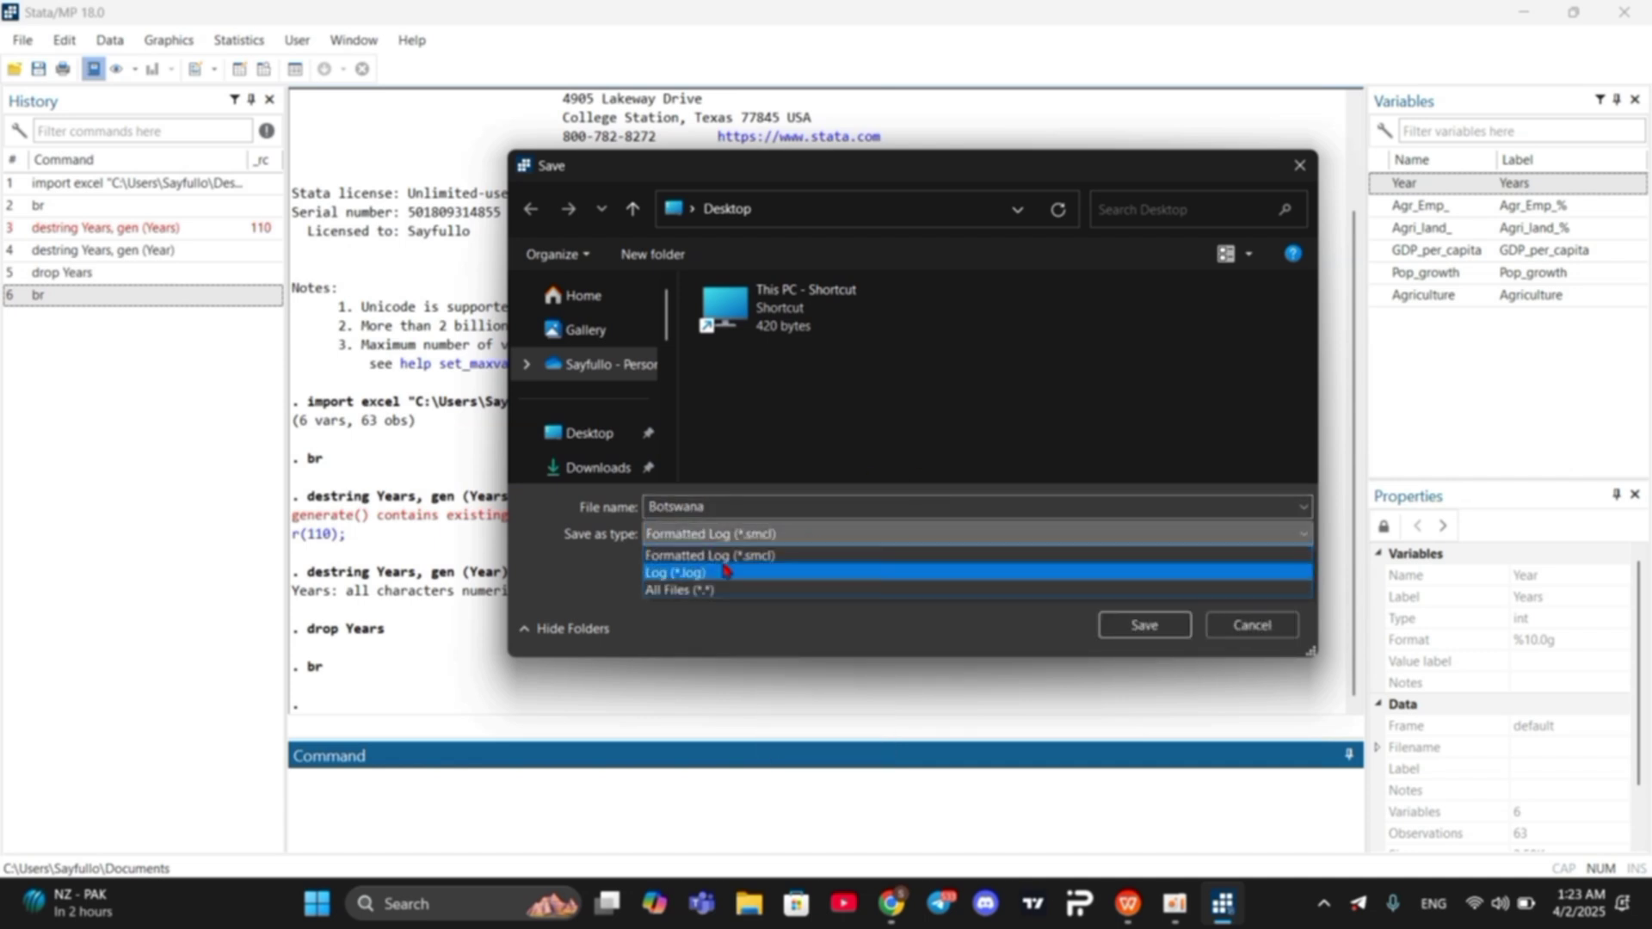
left_click(686, 573)
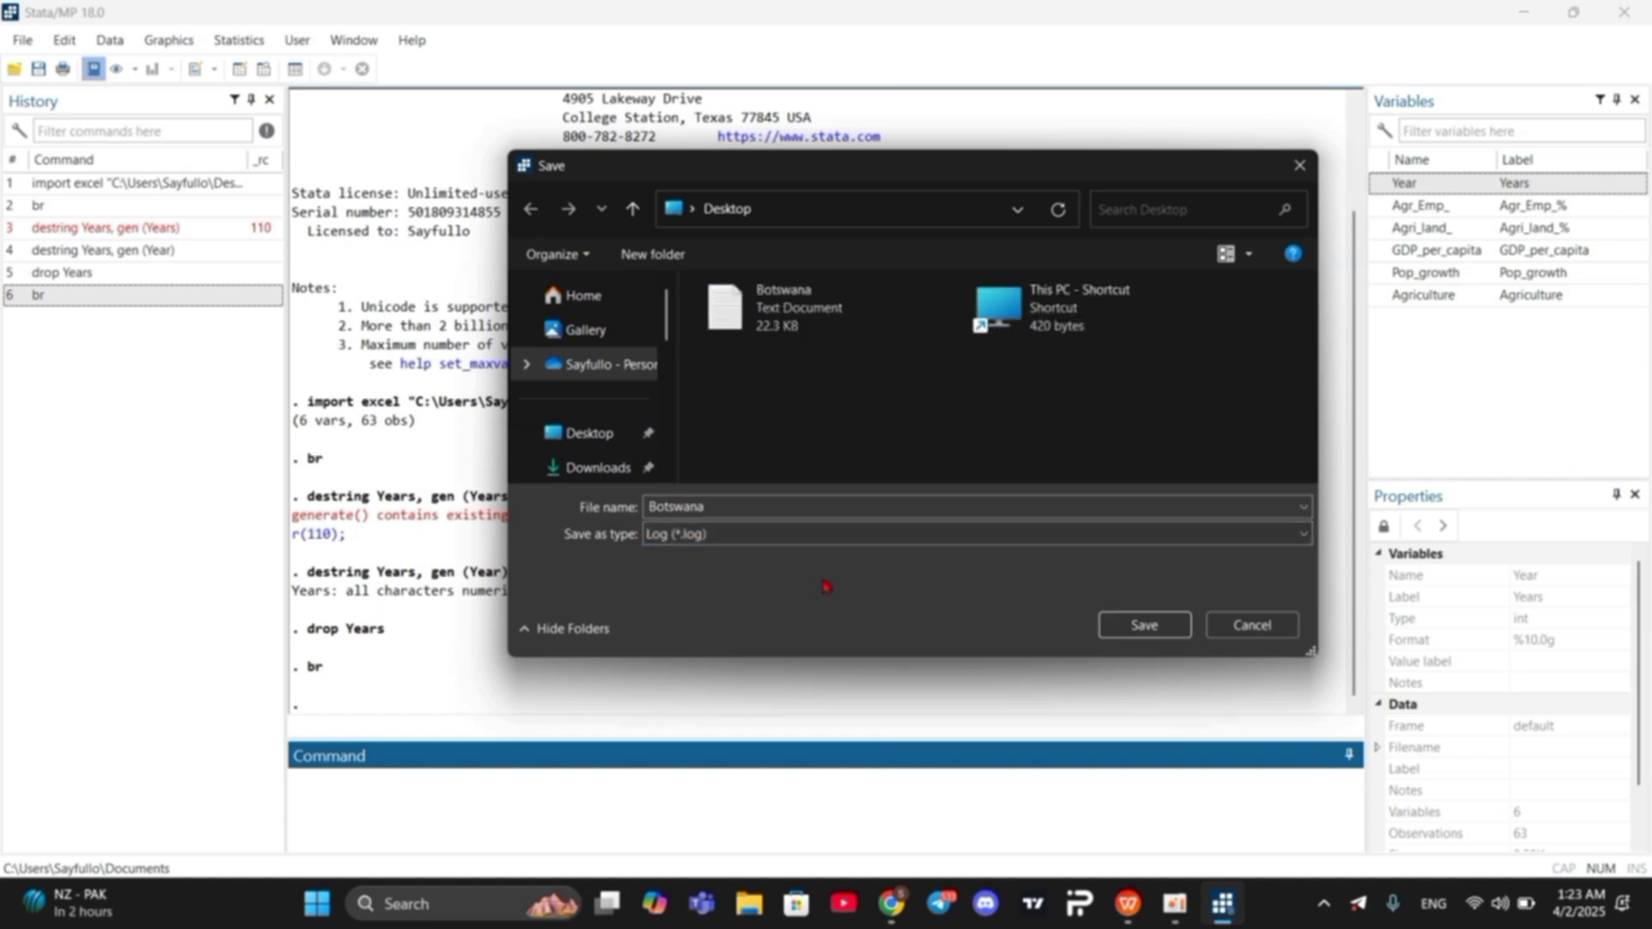
left_click(619, 475)
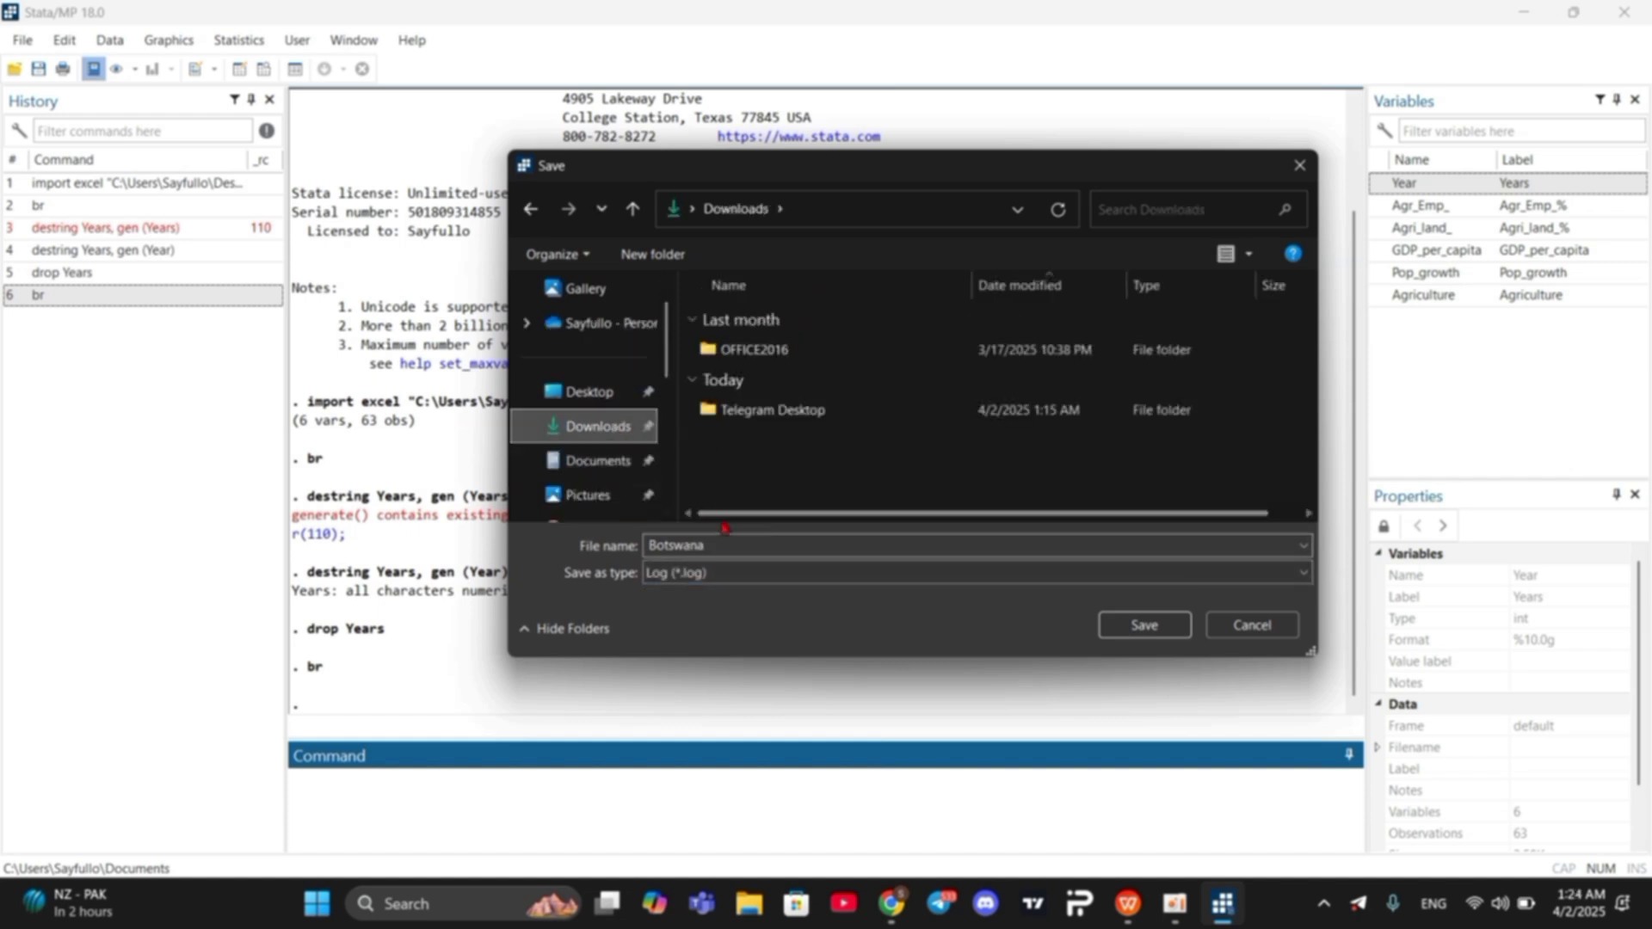
left_click(1146, 626)
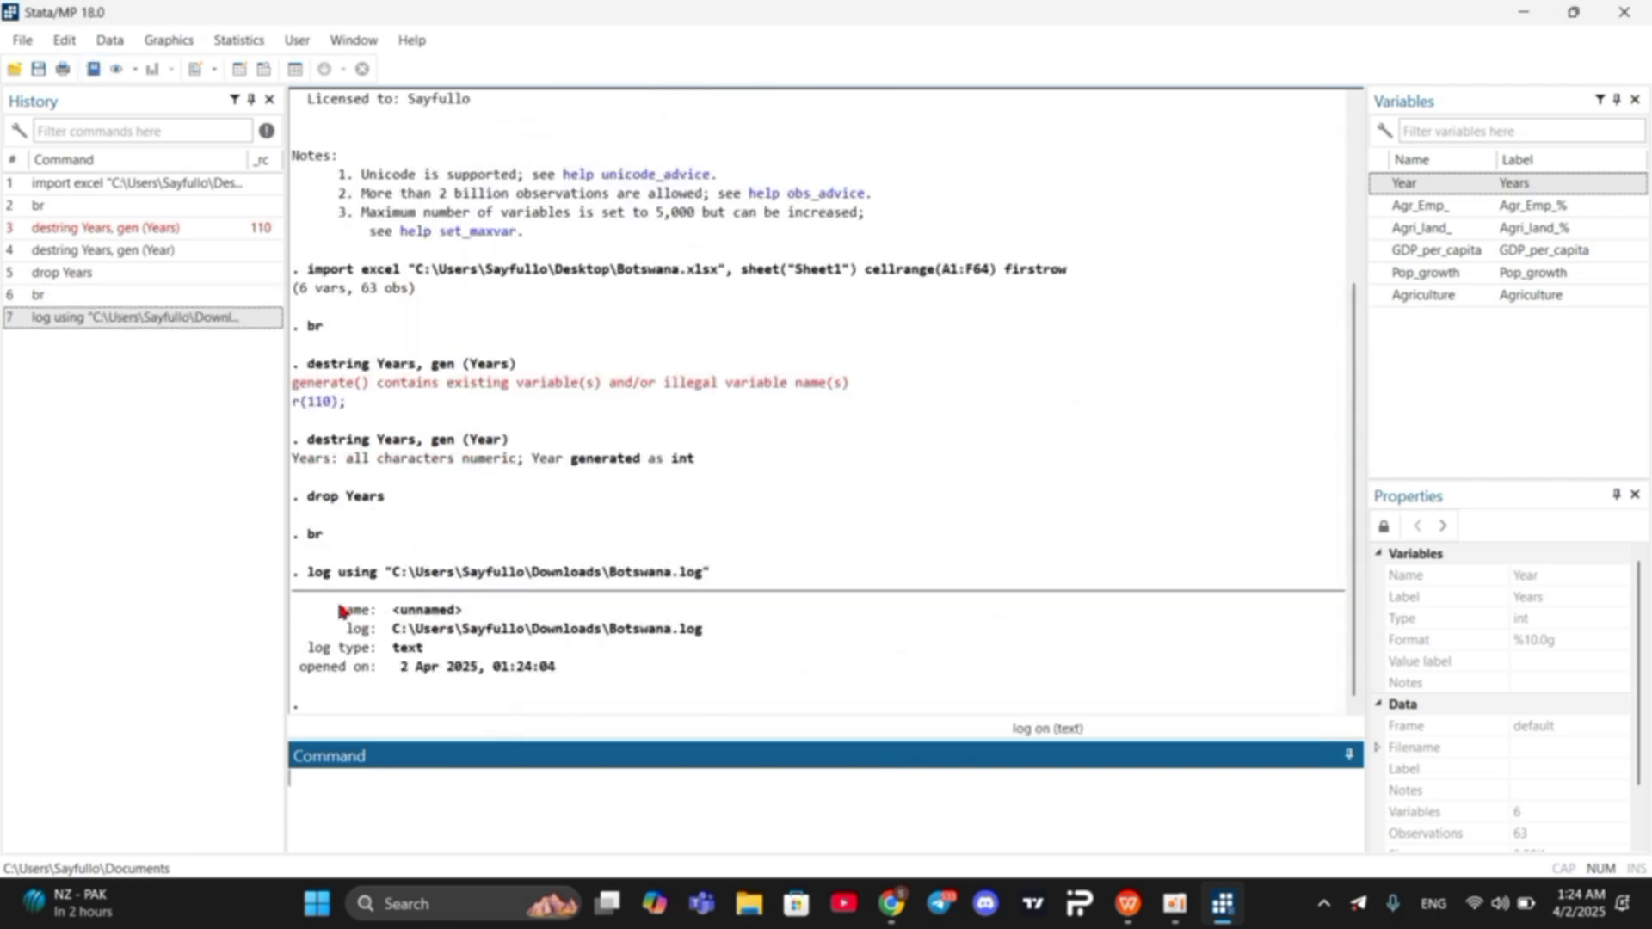
left_click_drag(351, 613, 565, 671)
left_click(563, 671)
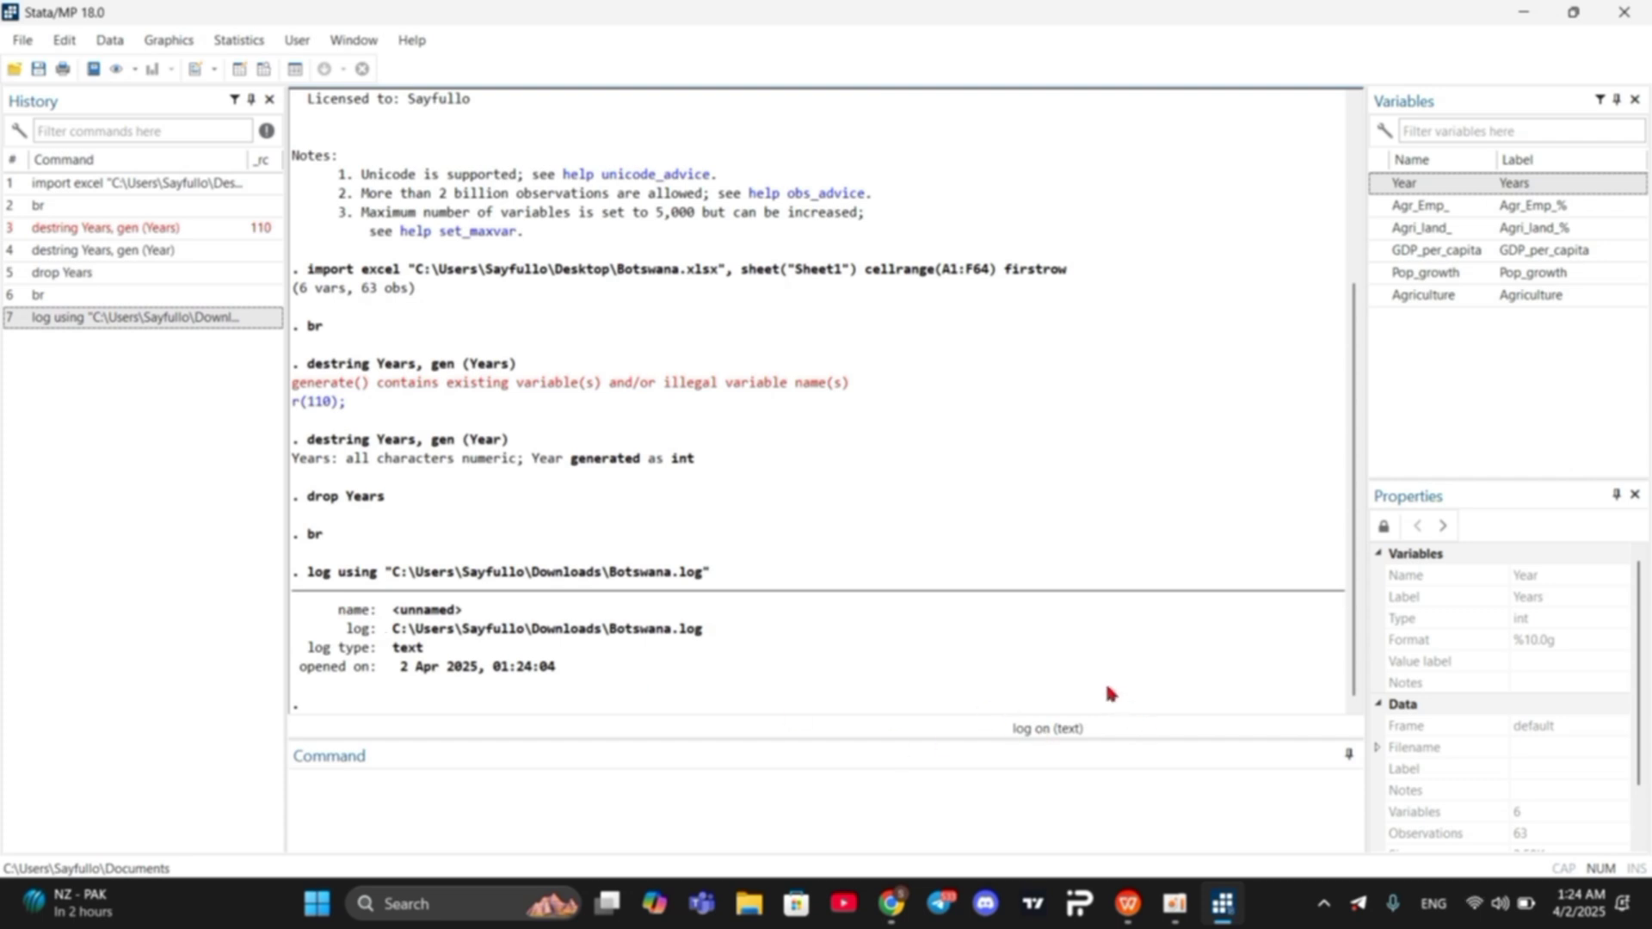
Step: Minimize Stata, open the Botswana do-file from the desktop, and look through its analysis commands
left_click(418, 780)
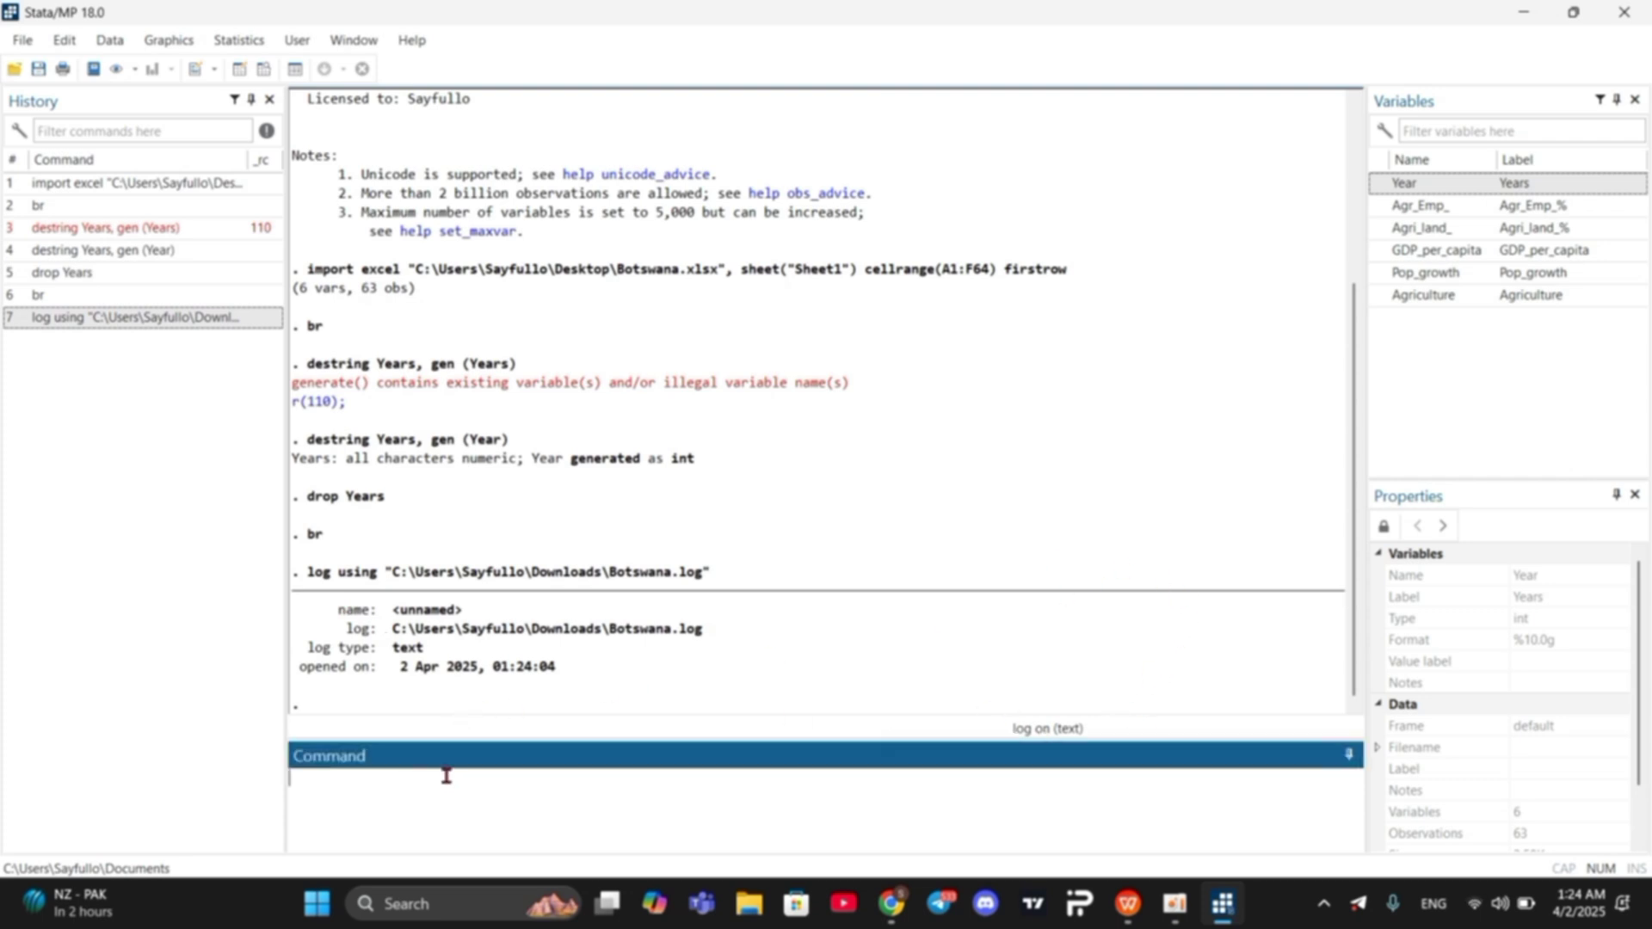
scroll(497, 609, "up", 2)
scroll(478, 700, "down", 2)
left_click(1525, 12)
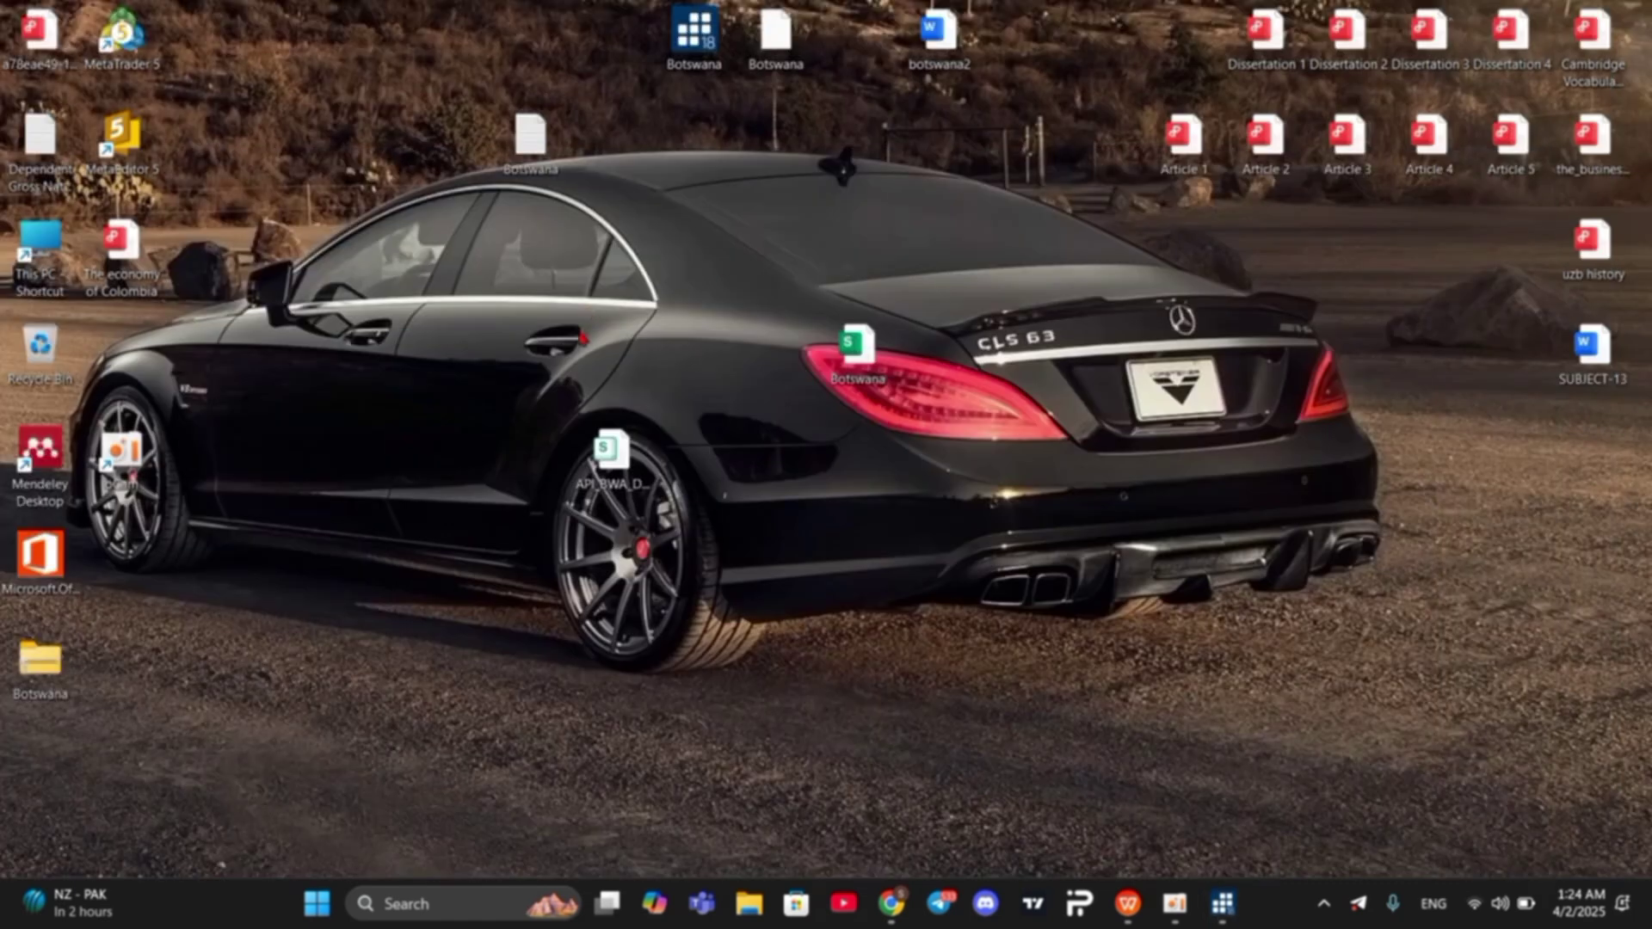
double_click(701, 47)
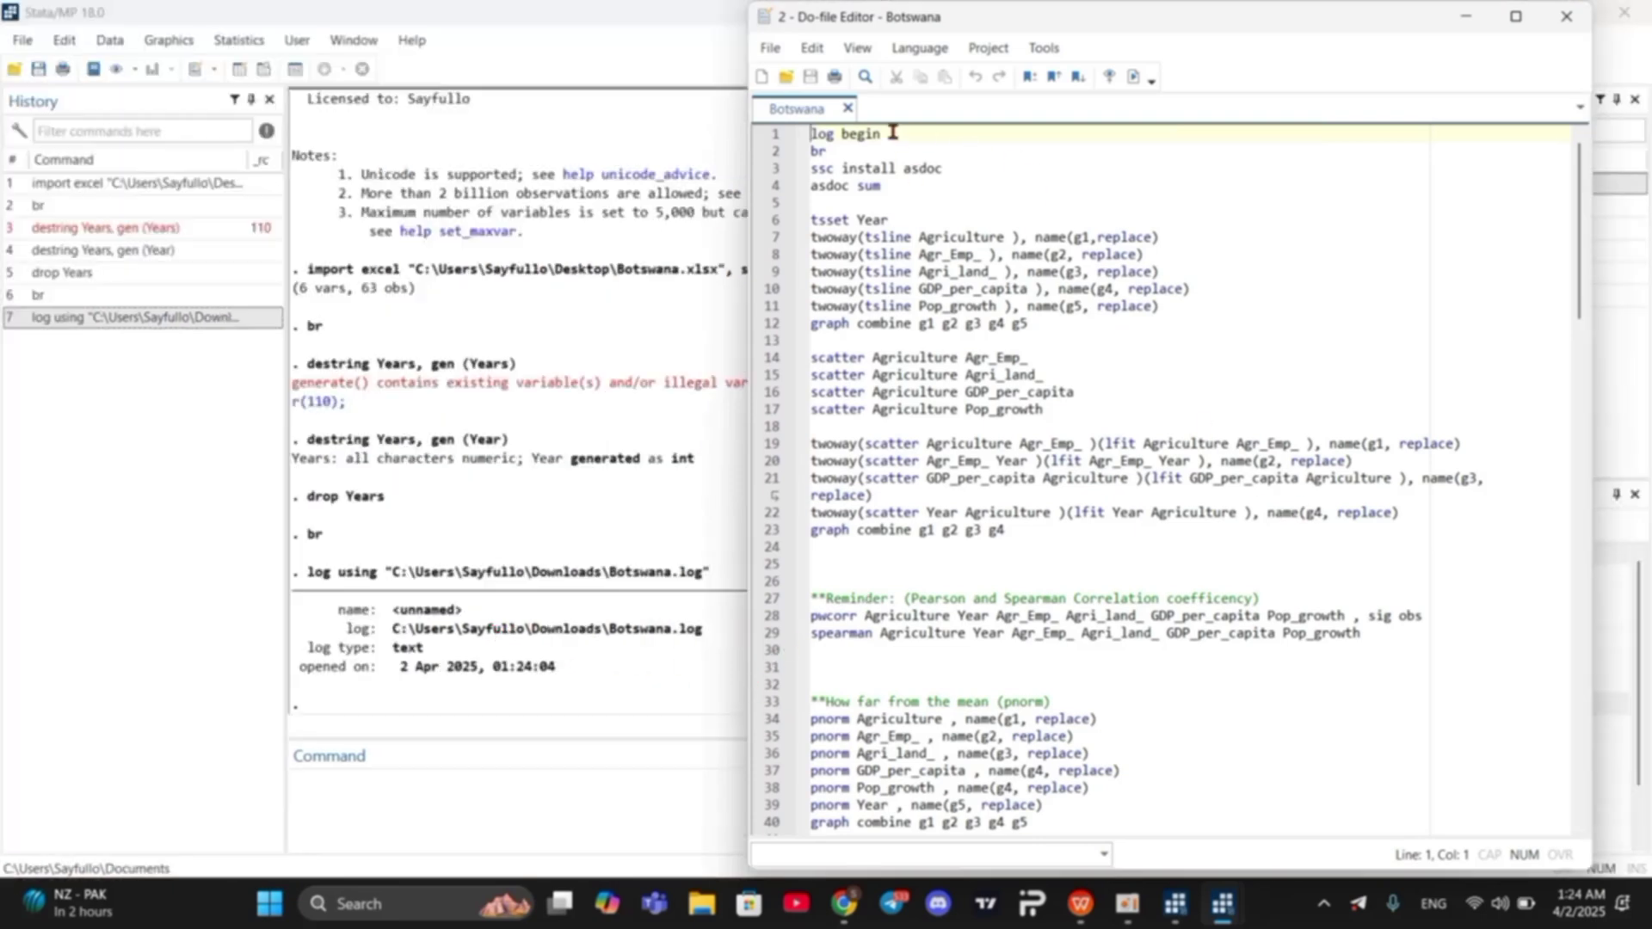
scroll(911, 136, "down", 16)
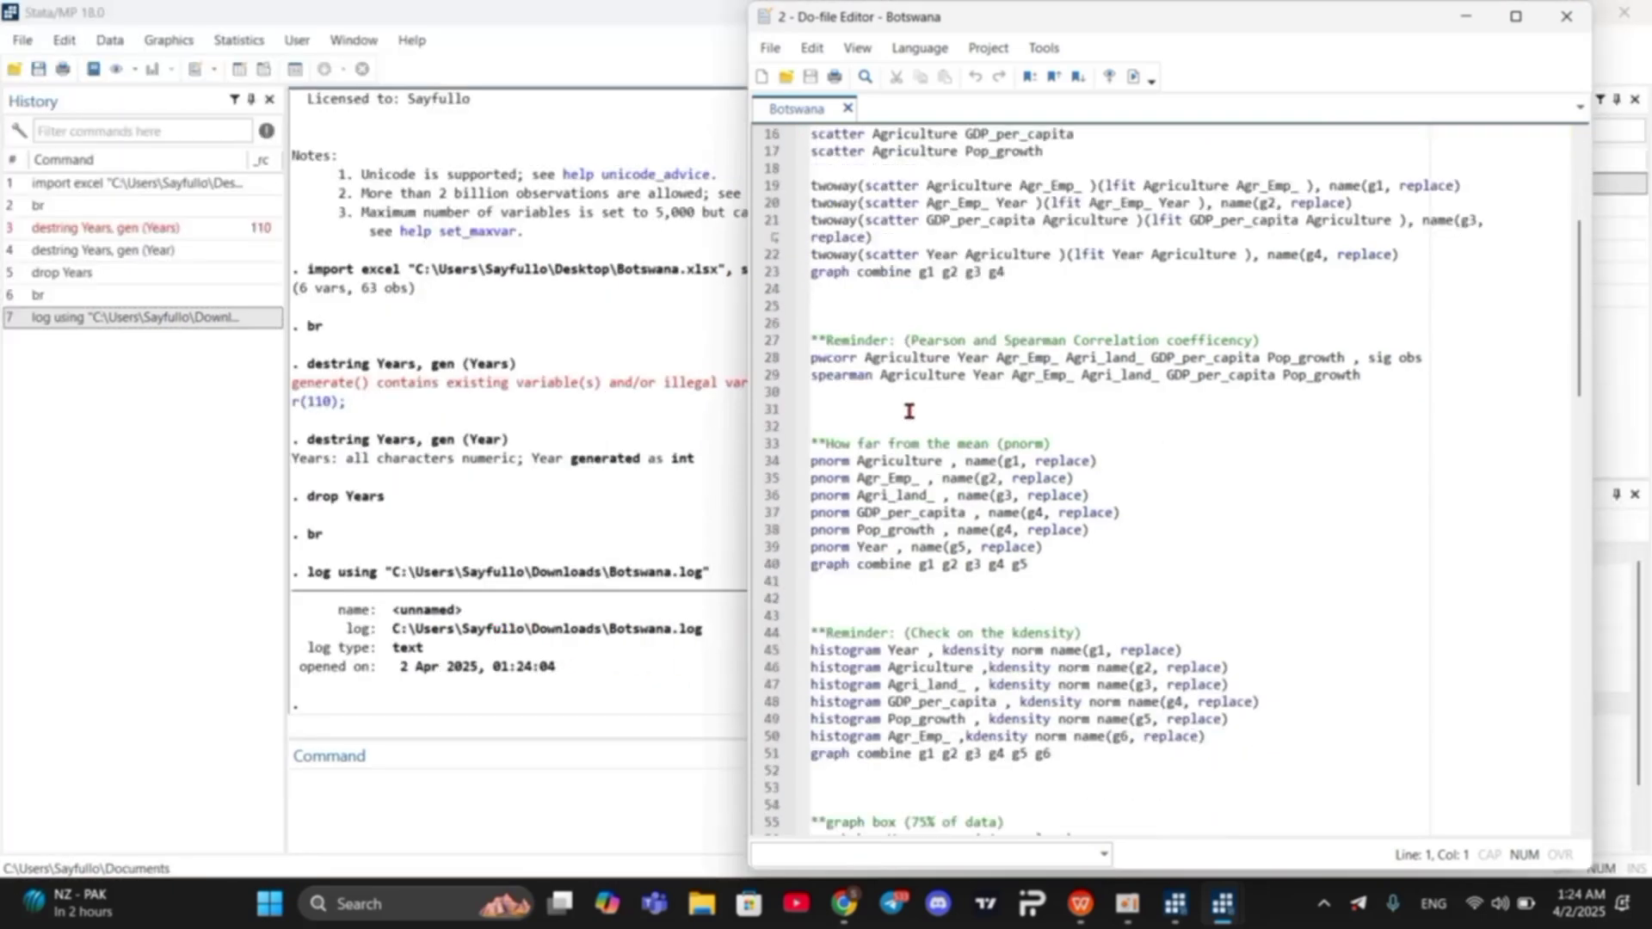
scroll(907, 620, "down", 18)
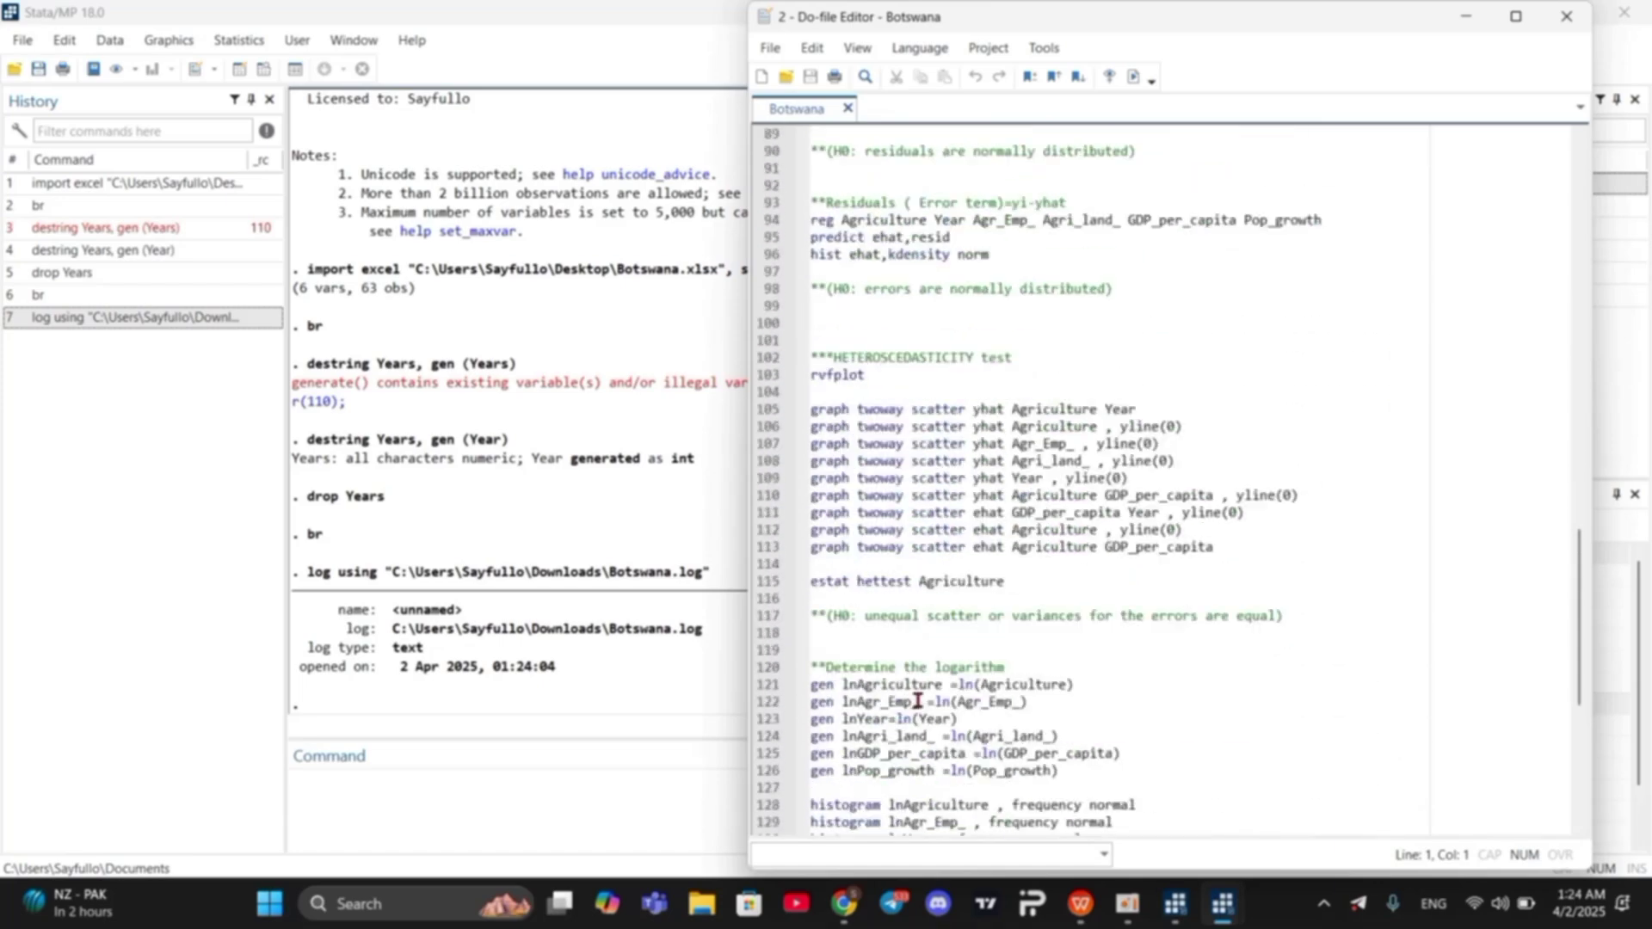
scroll(926, 737, "up", 20)
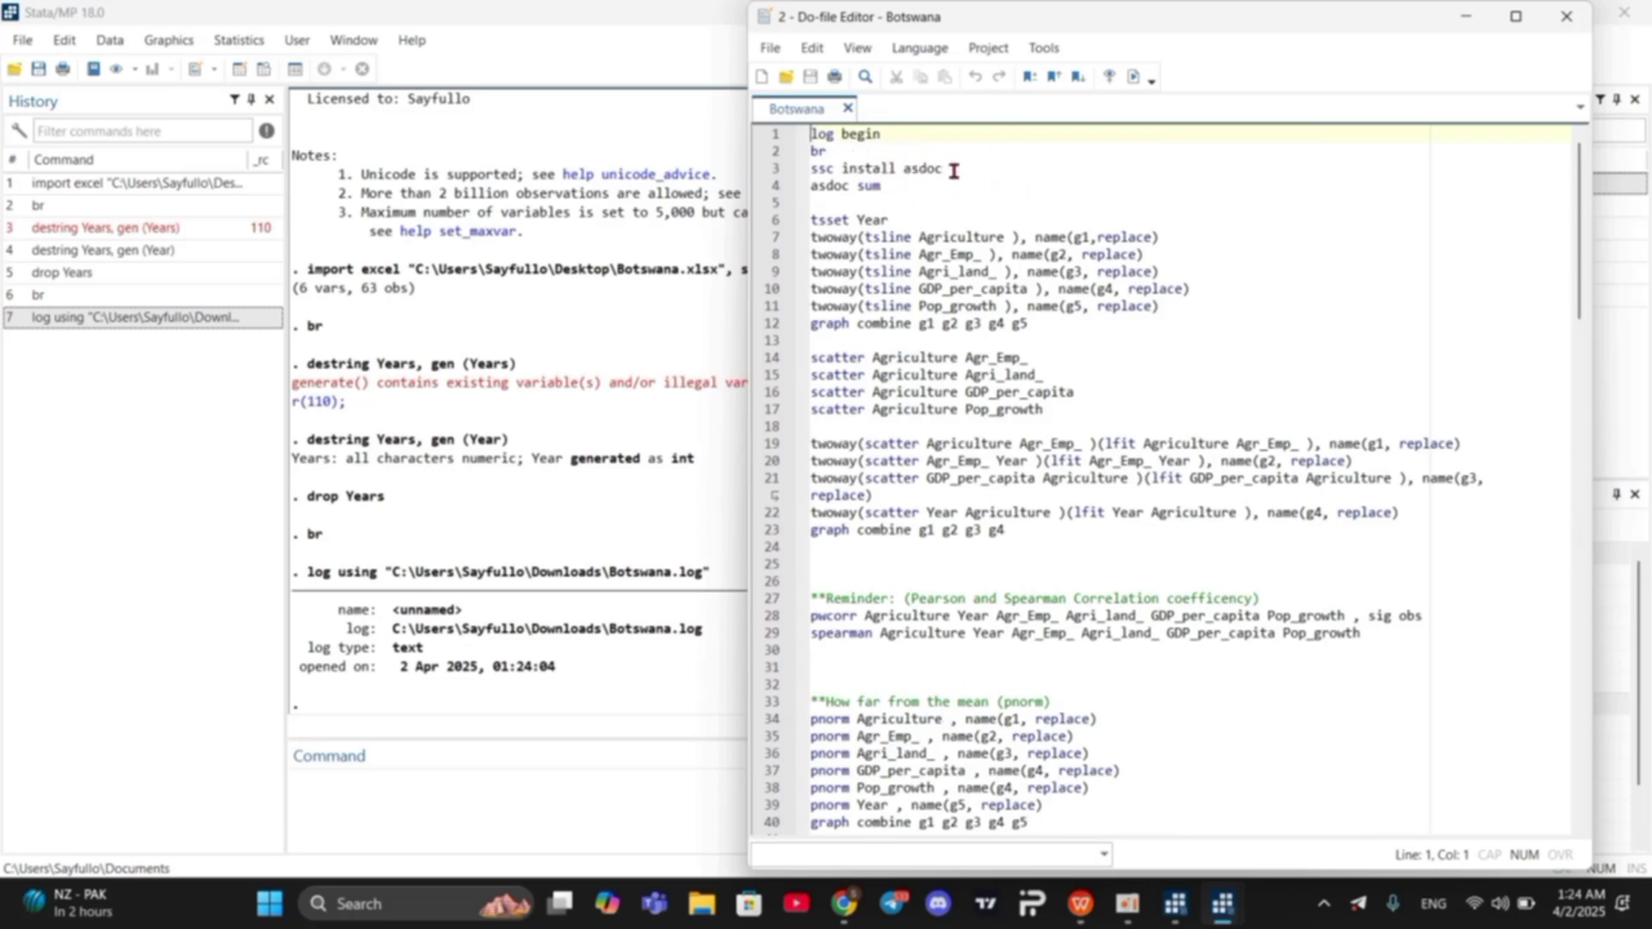
Step: Copy the ssc install asdoc line from the do-file and run it in the Stata session with the imported data
left_click_drag(948, 169, 809, 172)
key("ctrl+c")
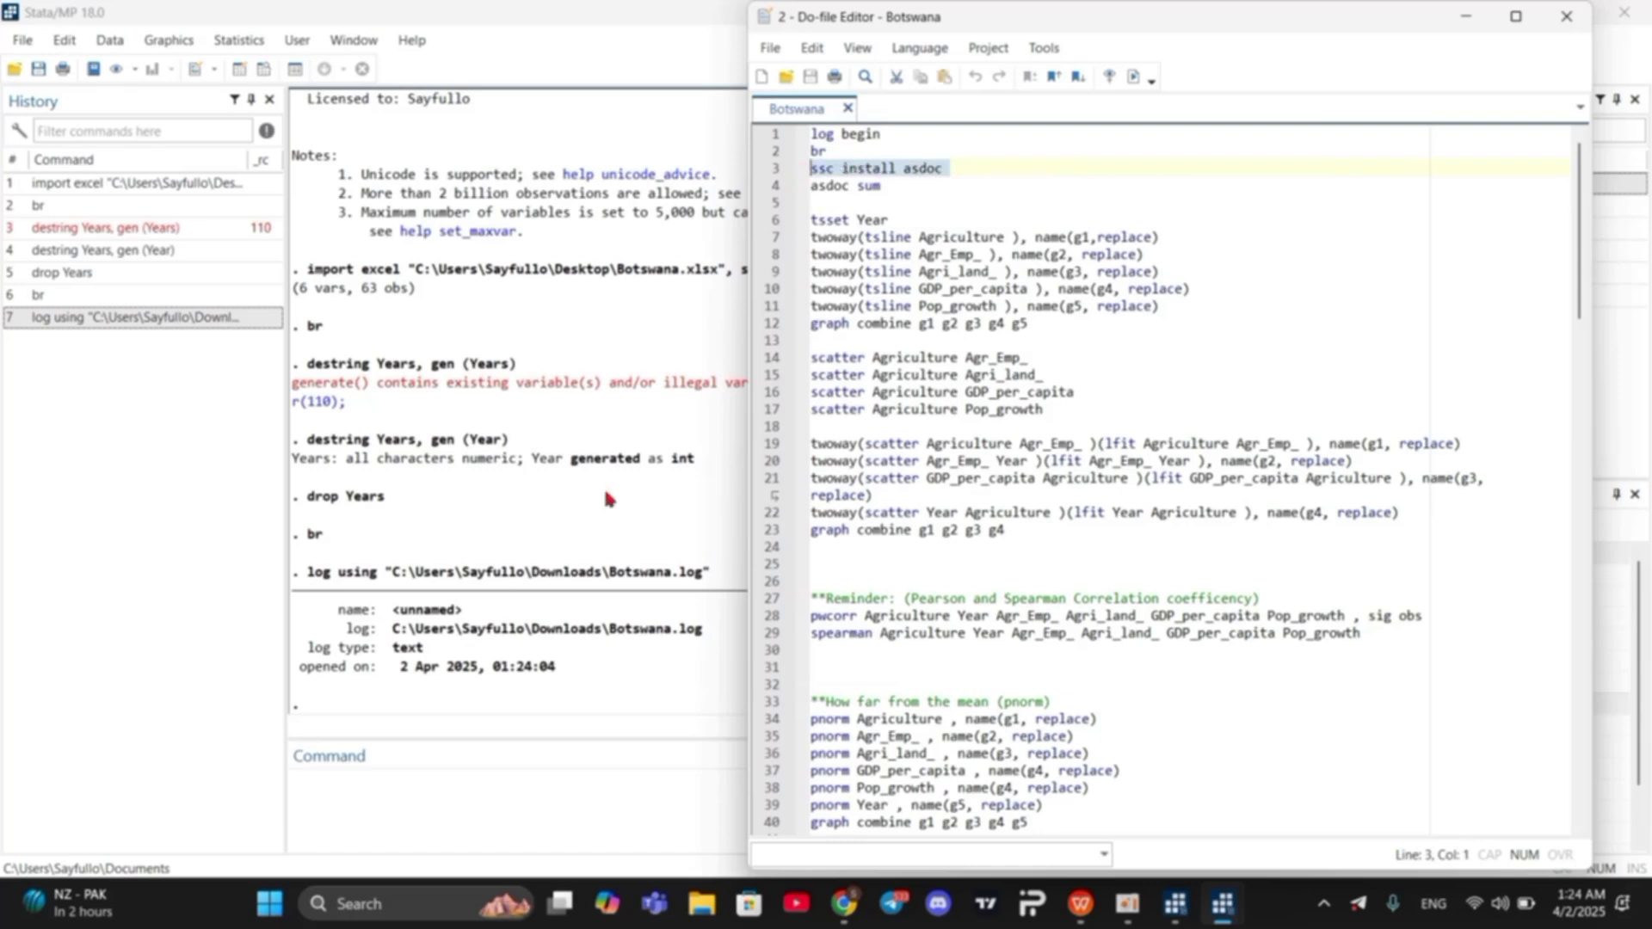
left_click(380, 779)
key("ctrl+v")
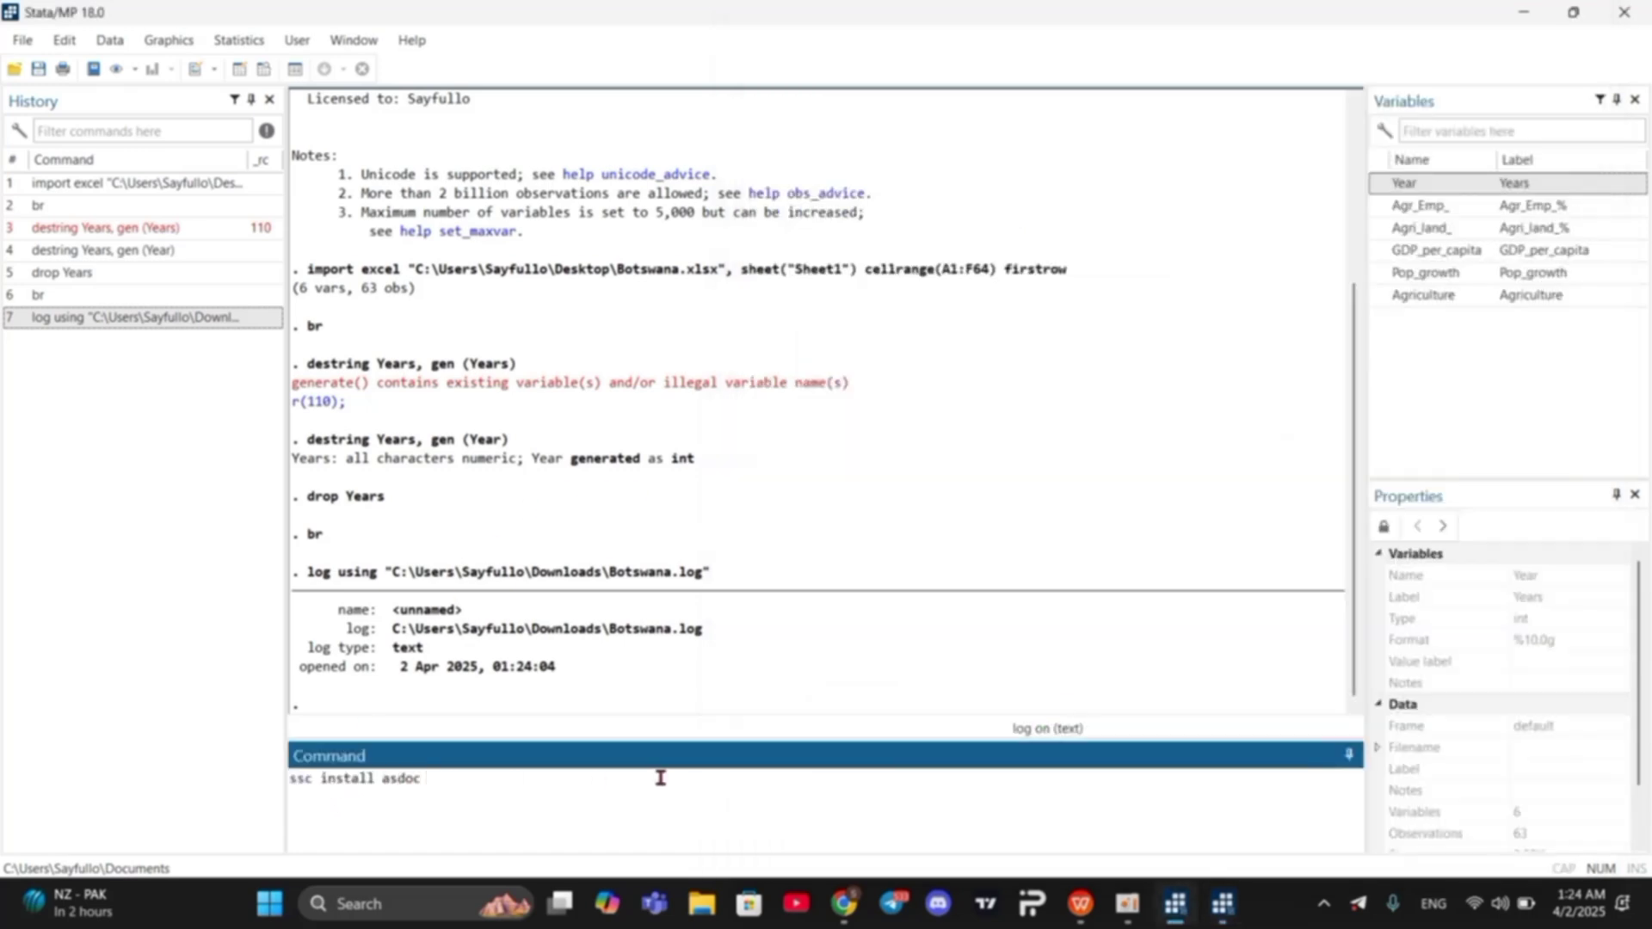
key("Return")
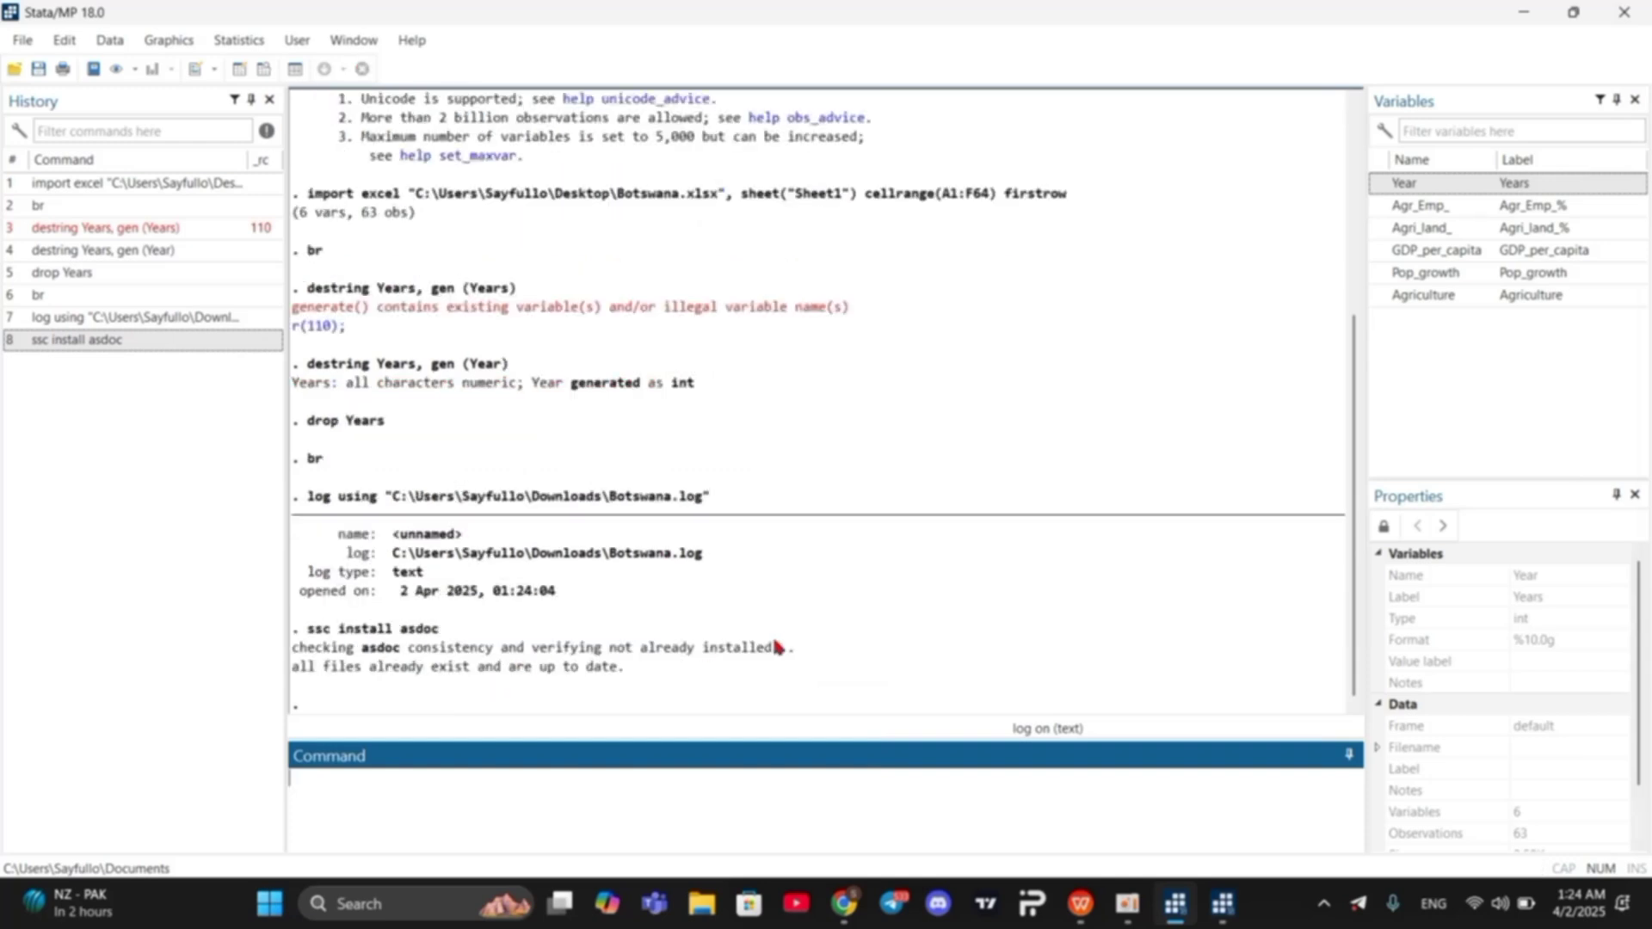
Step: Copy the asdoc sum line from the do-file and run it to export summary statistics of all variables
mouse_move(1223, 903)
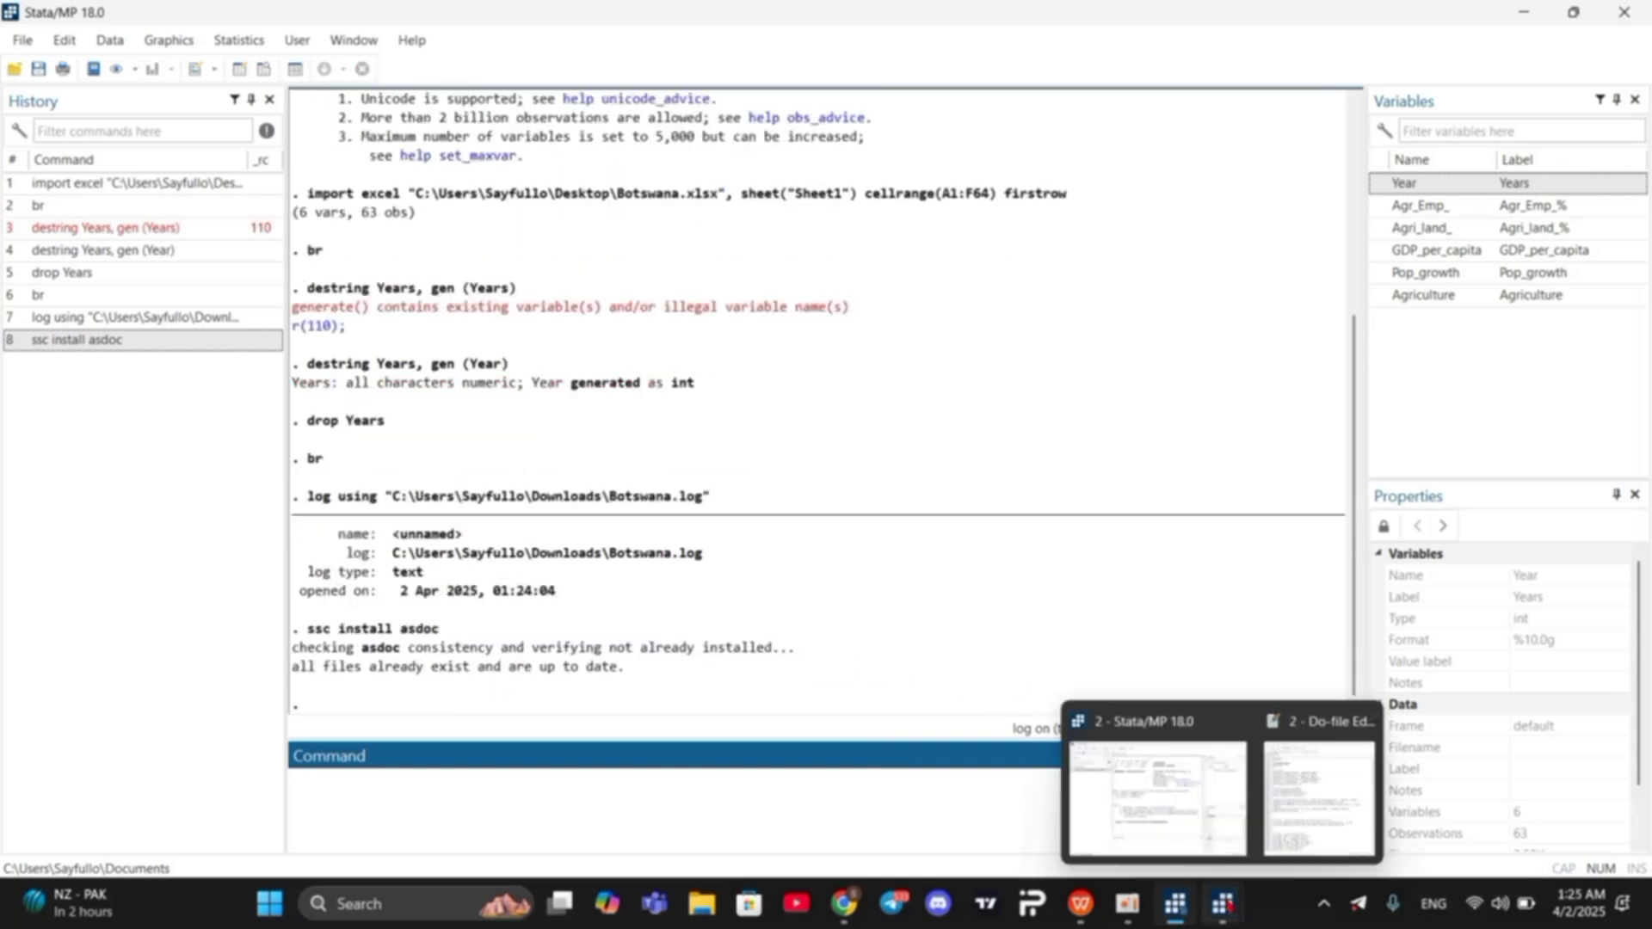
left_click(1298, 786)
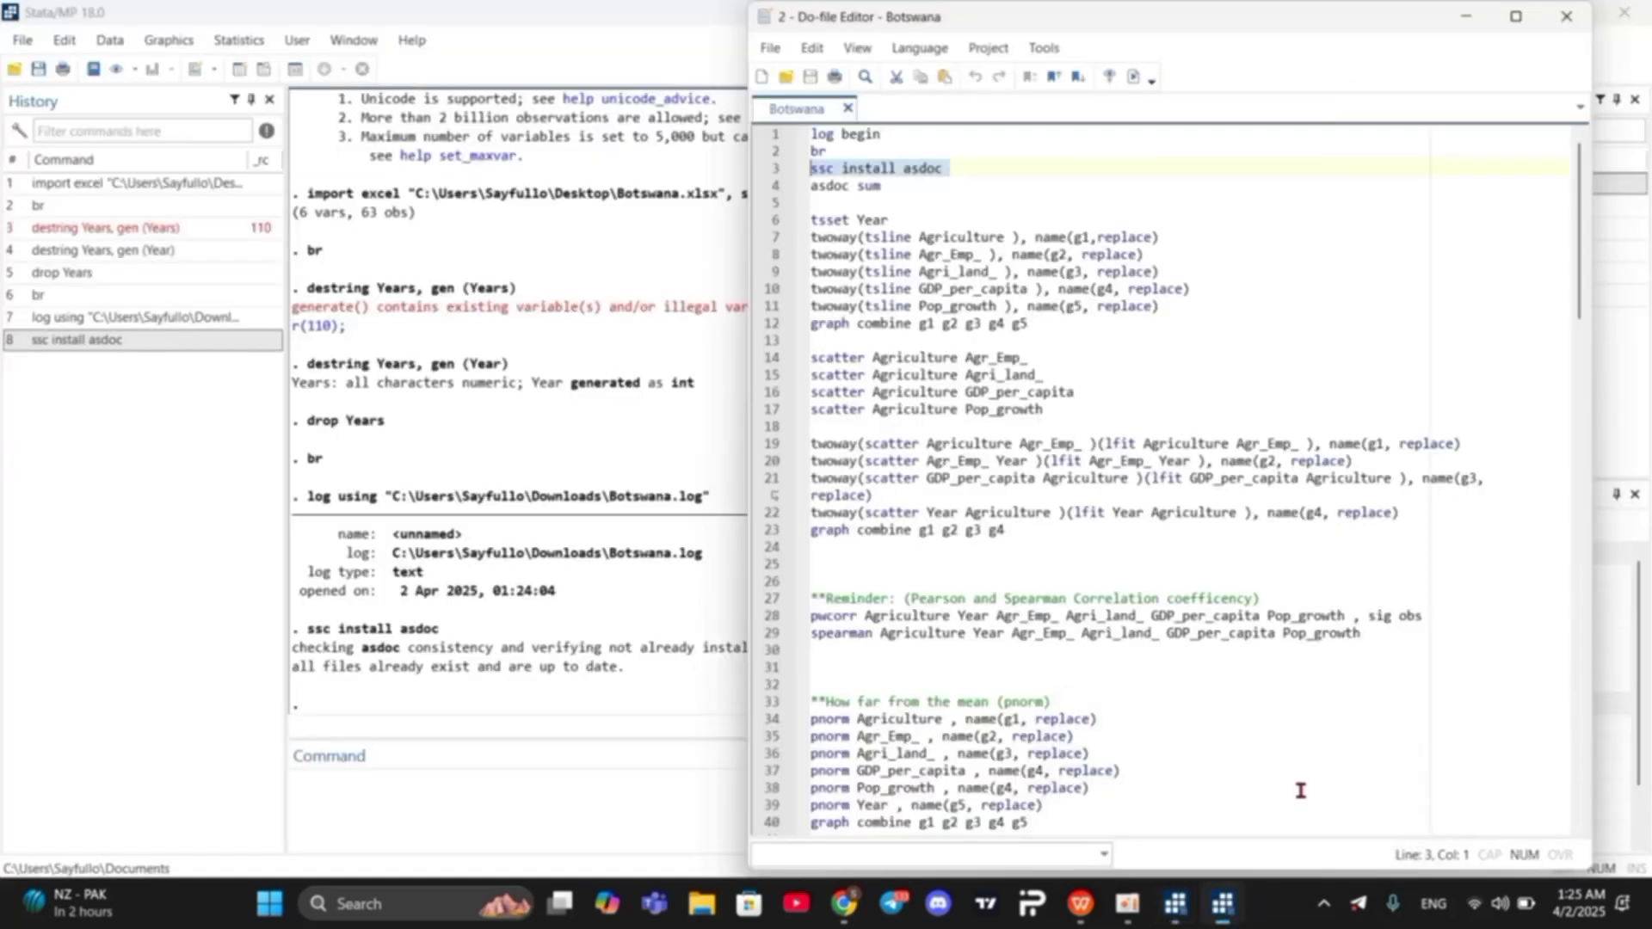
left_click(892, 186)
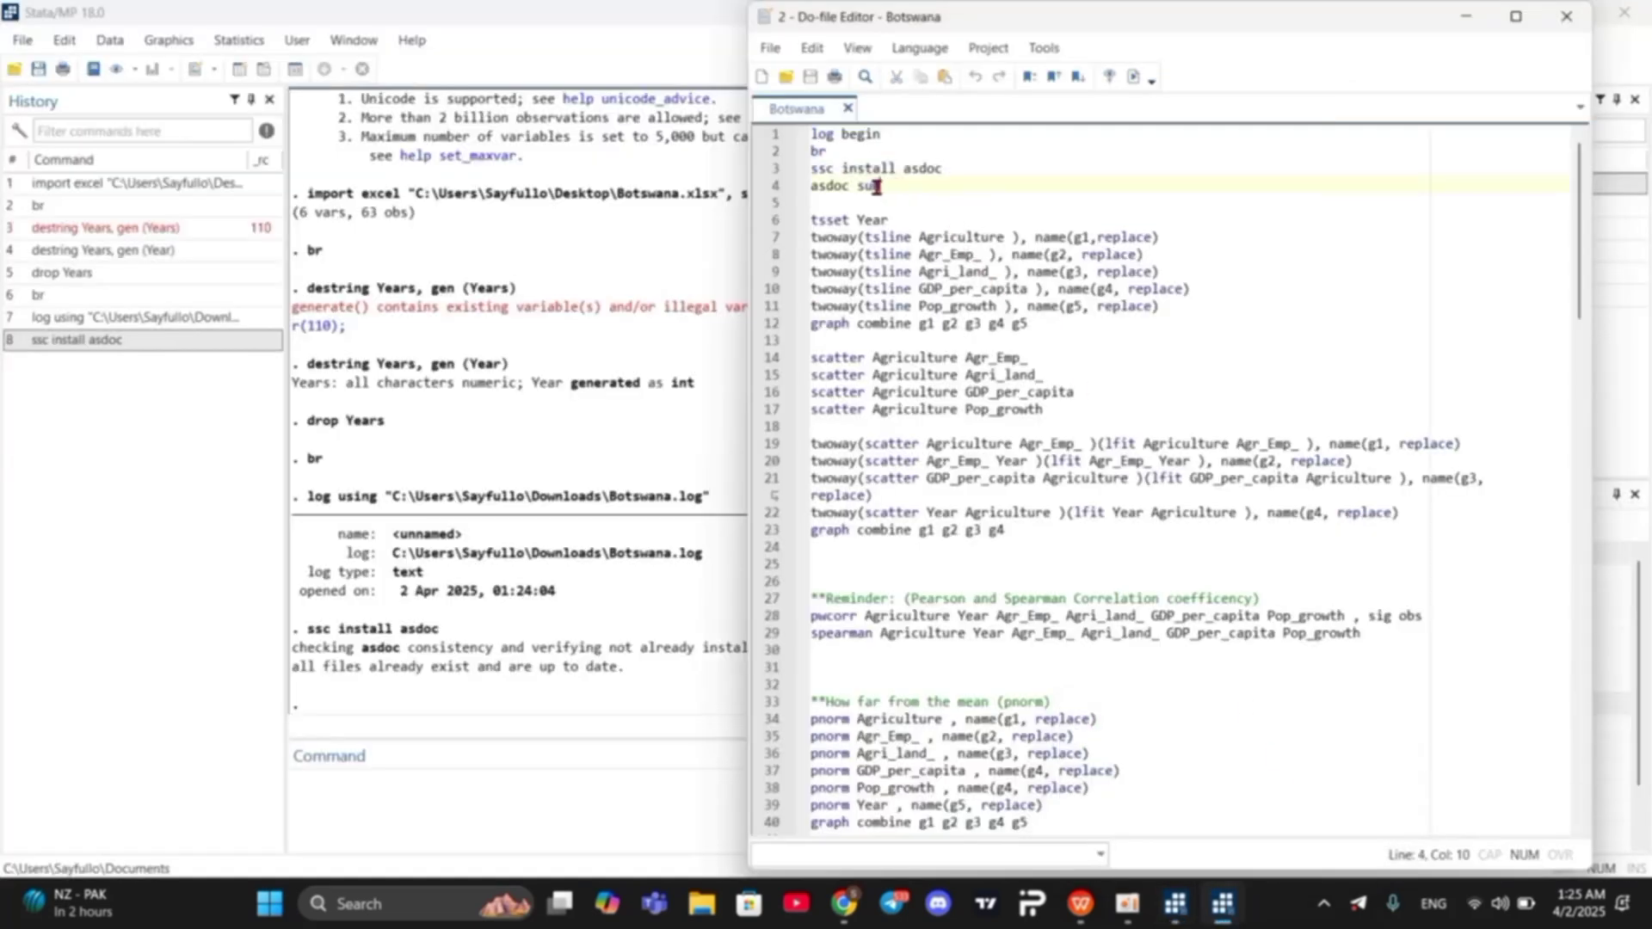
left_click_drag(886, 203, 811, 186)
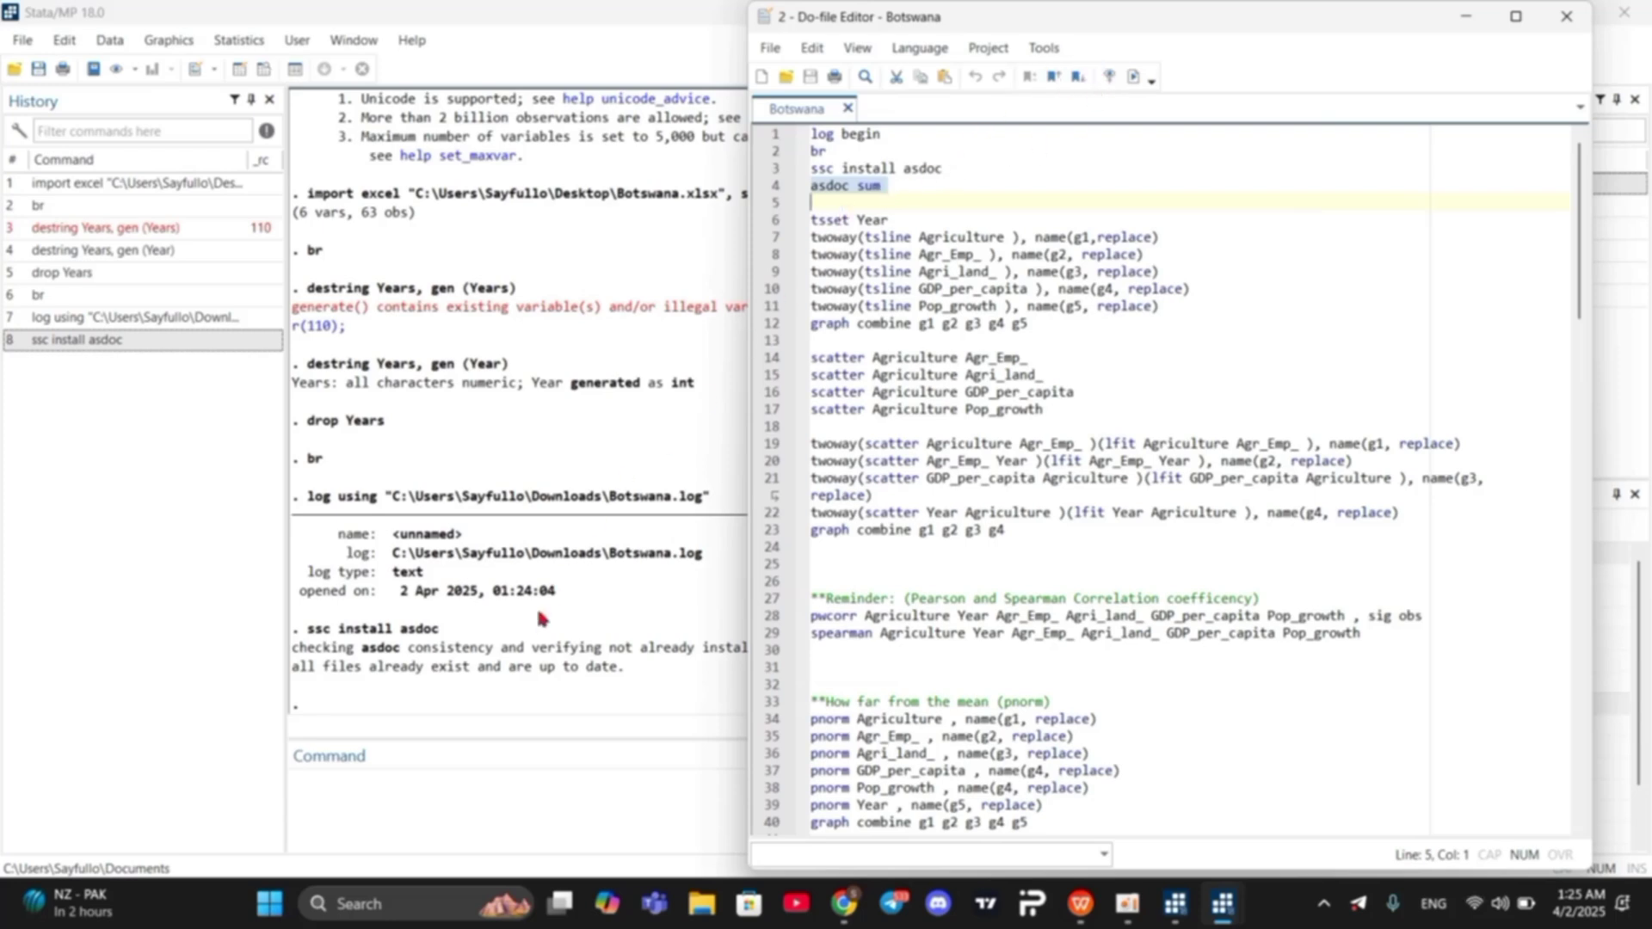
left_click(412, 783)
key("ctrl+v")
key("Return")
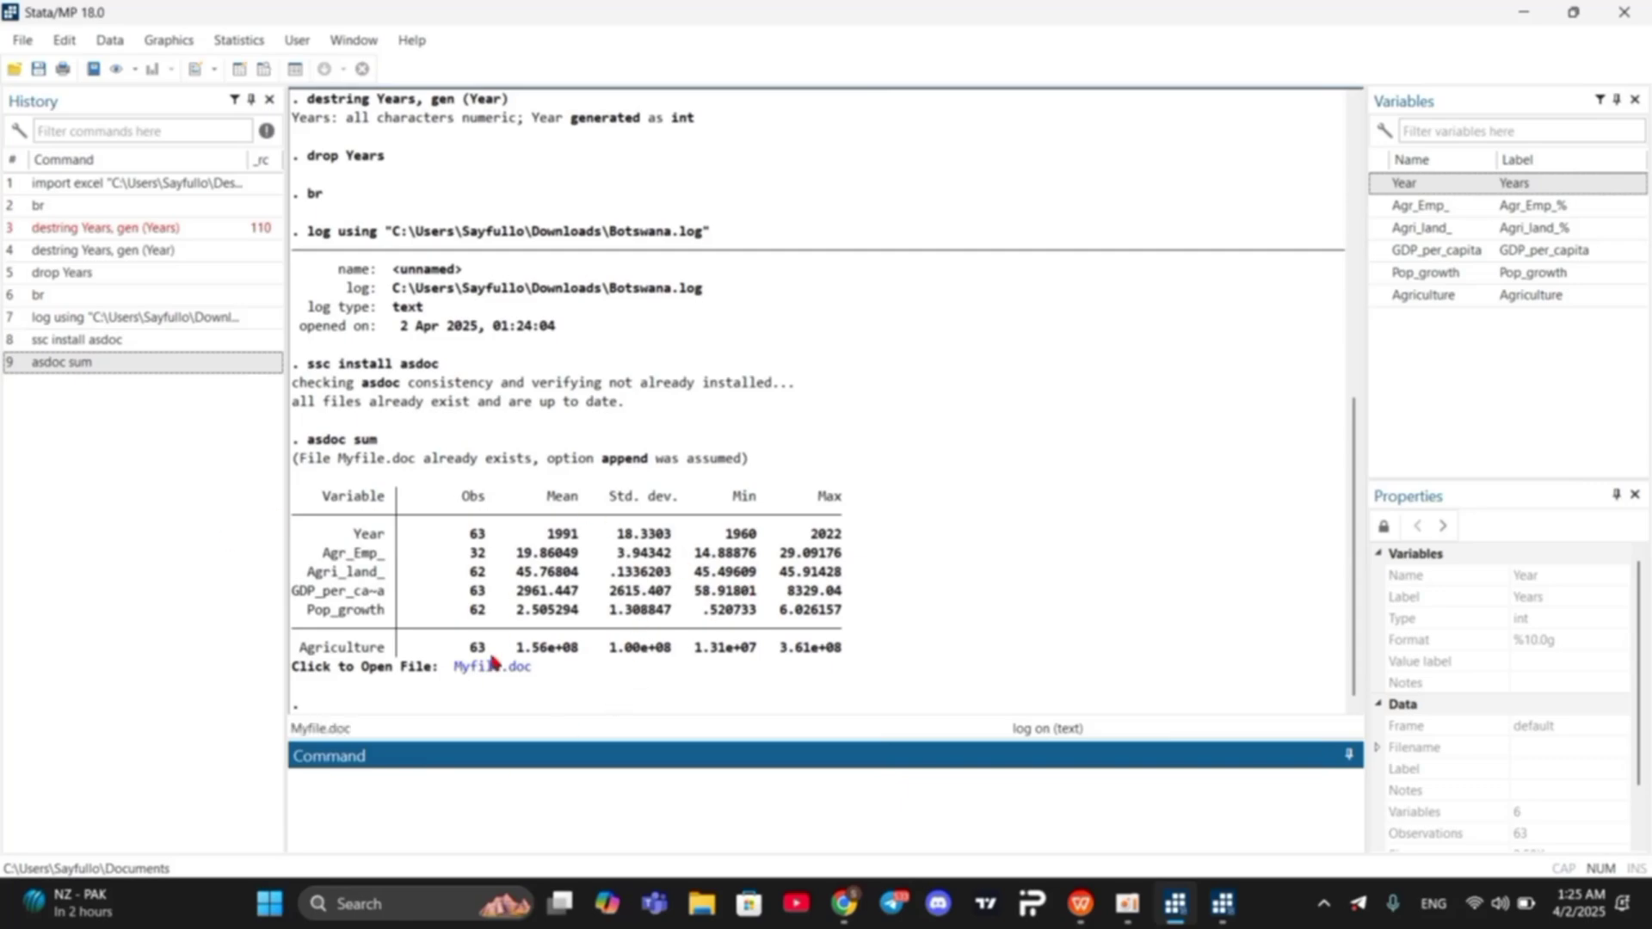
Step: Open the exported Myfile.doc from the results and examine its descriptive statistics and regression tables
left_click(492, 667)
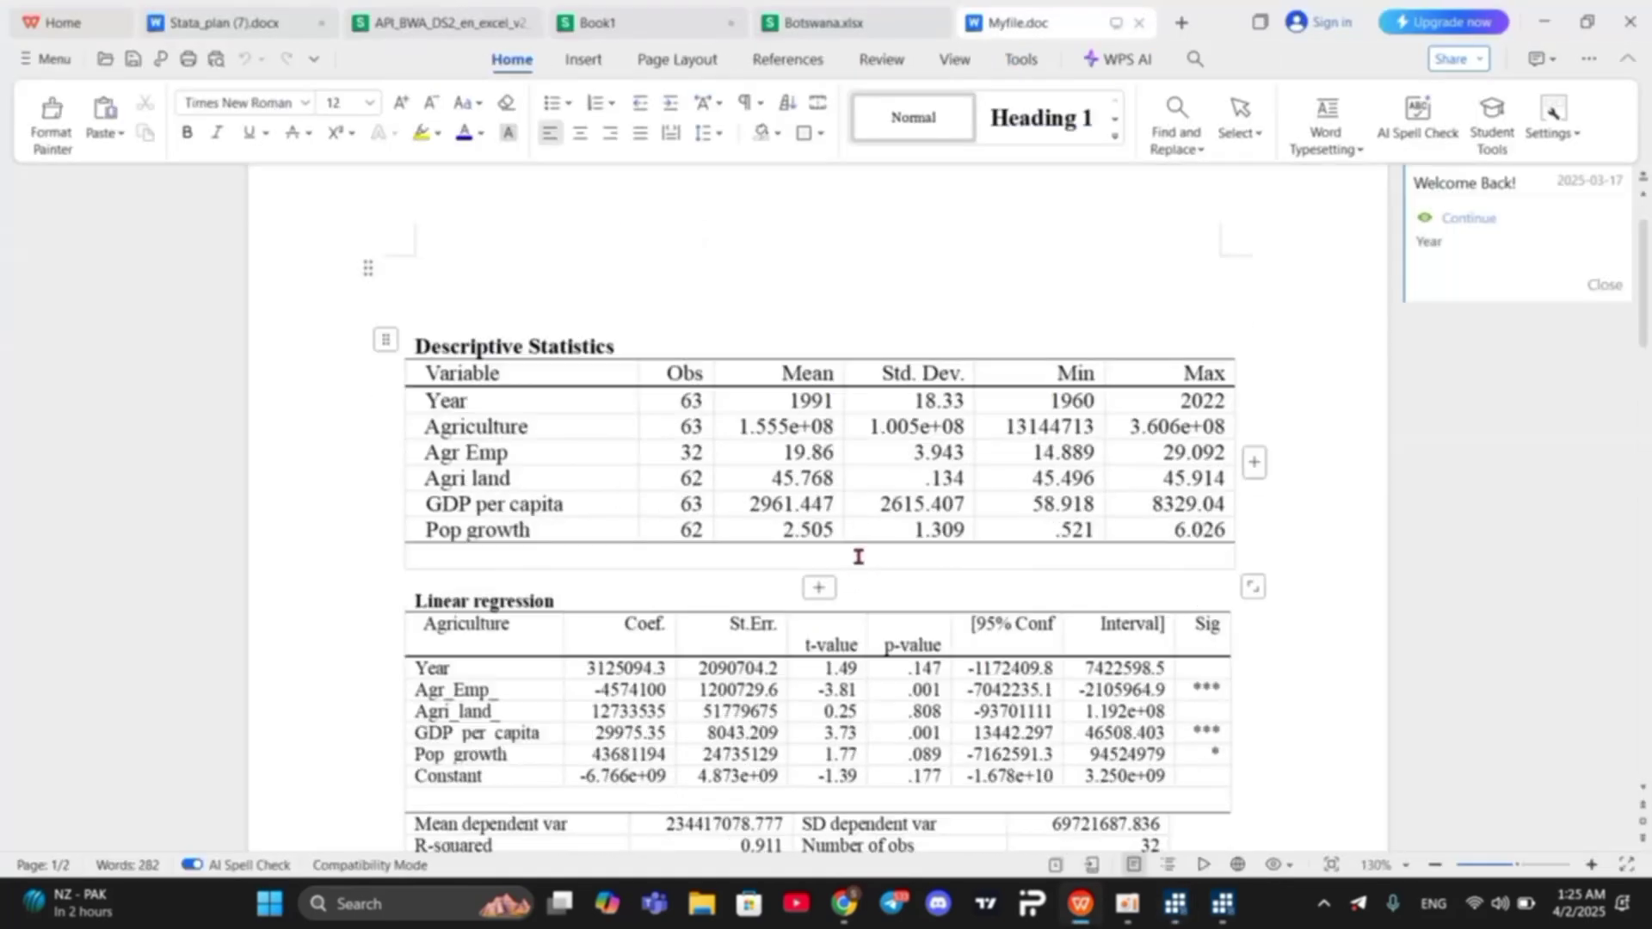
scroll(852, 585, "down", 10)
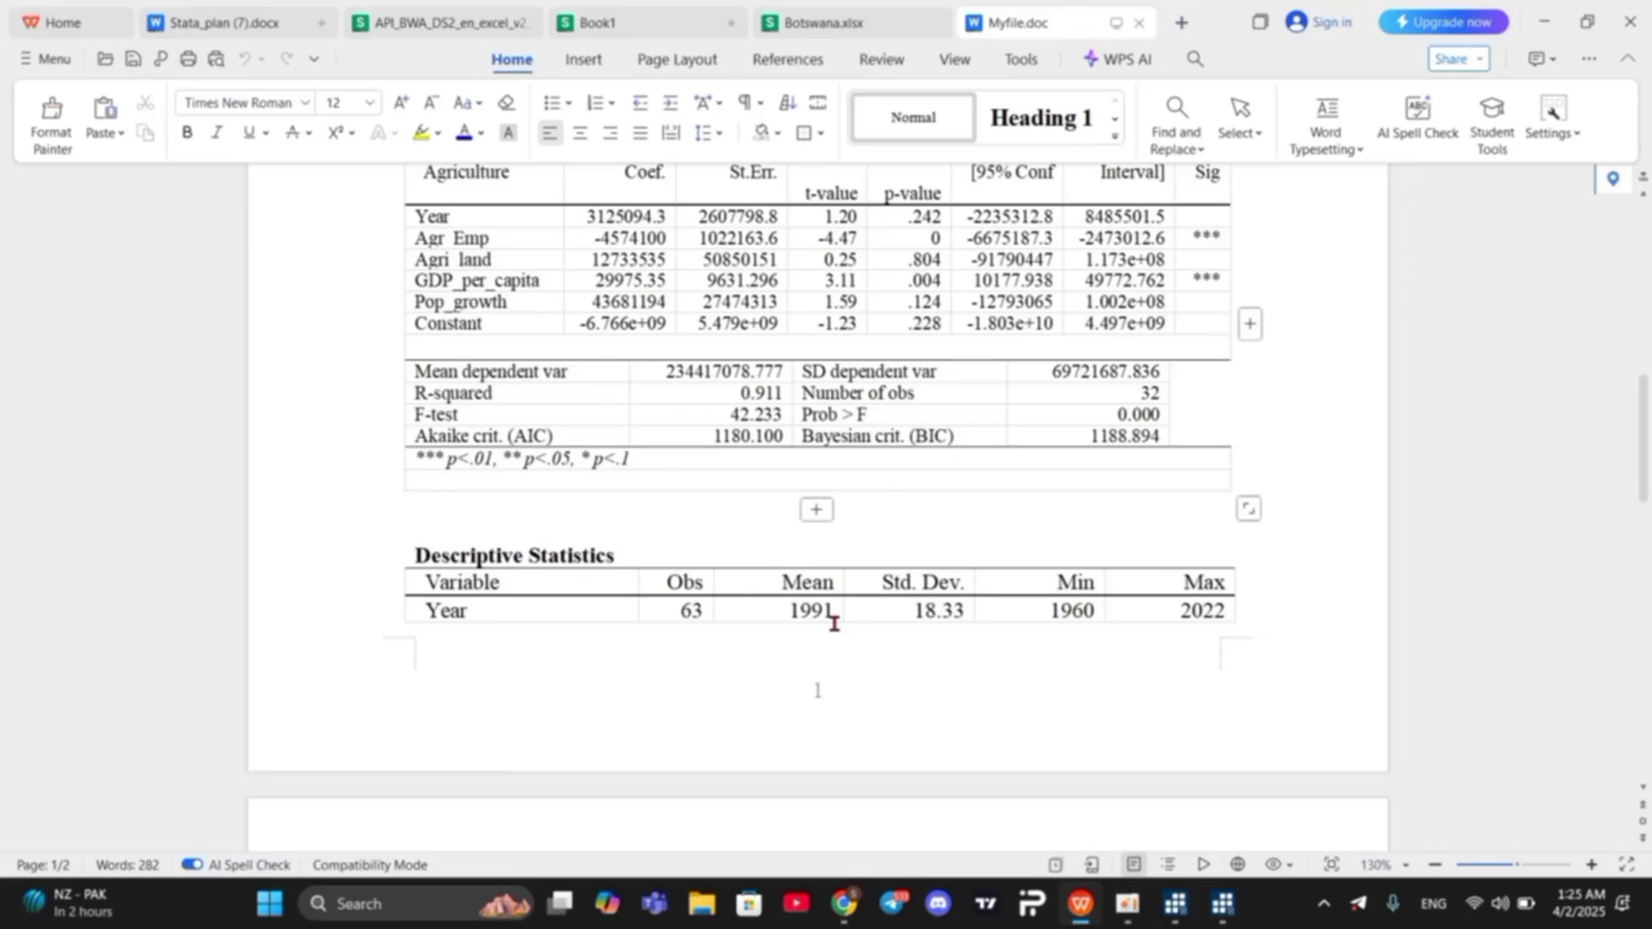
scroll(833, 623, "down", 5)
scroll(833, 623, "down", 4)
scroll(833, 623, "up", 4)
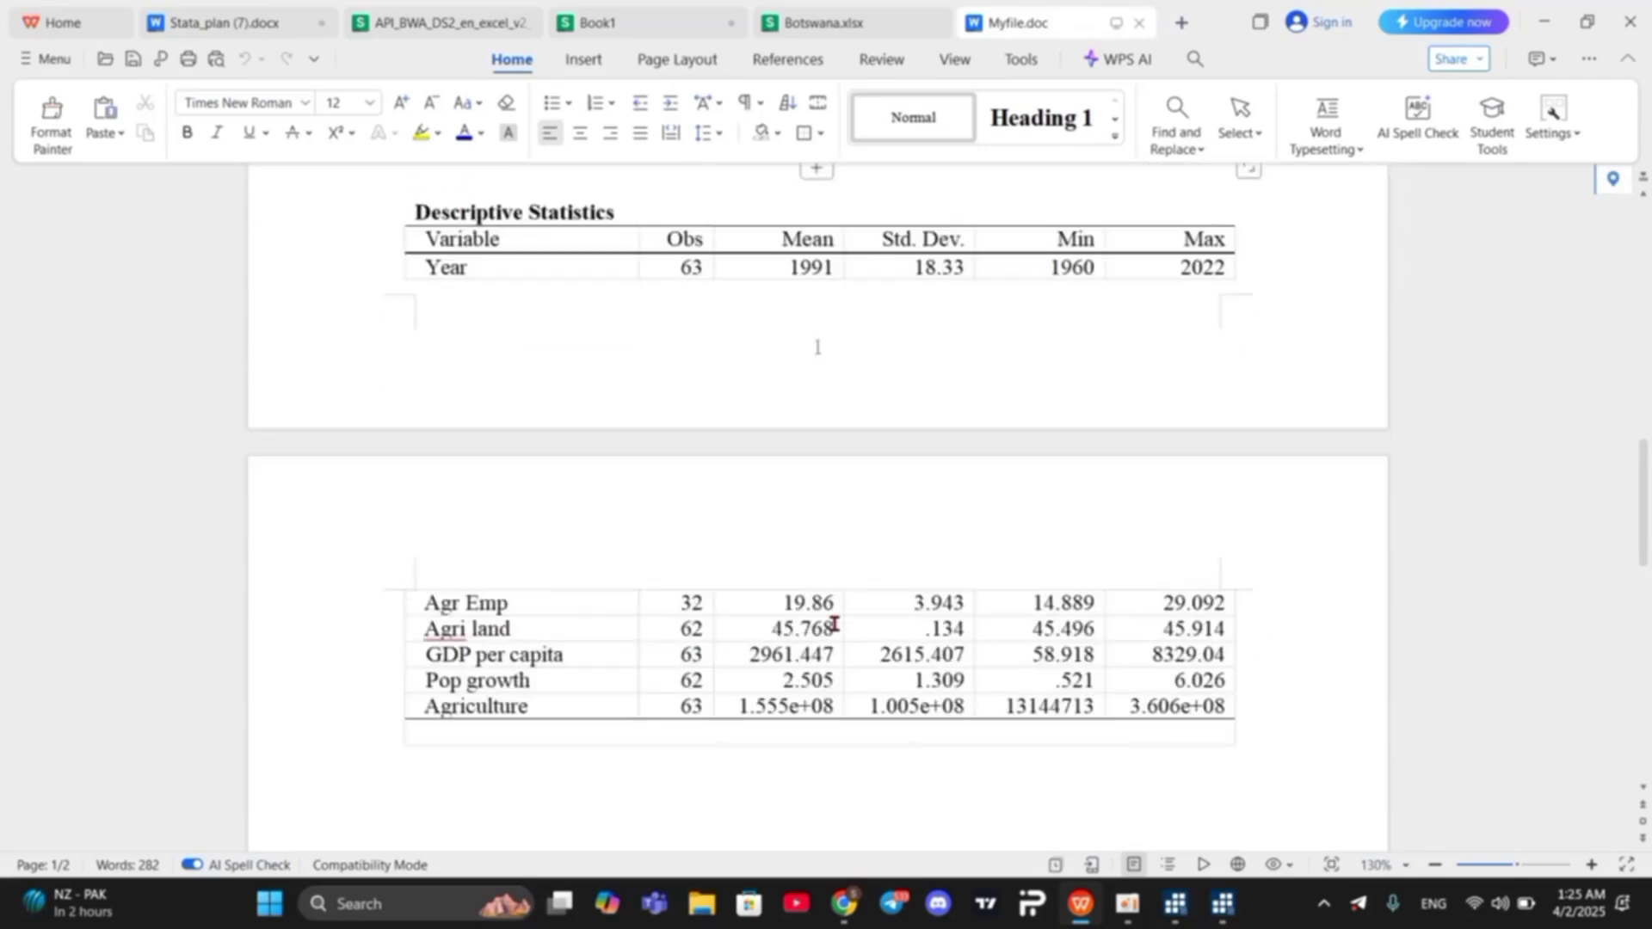
scroll(833, 623, "up", 15)
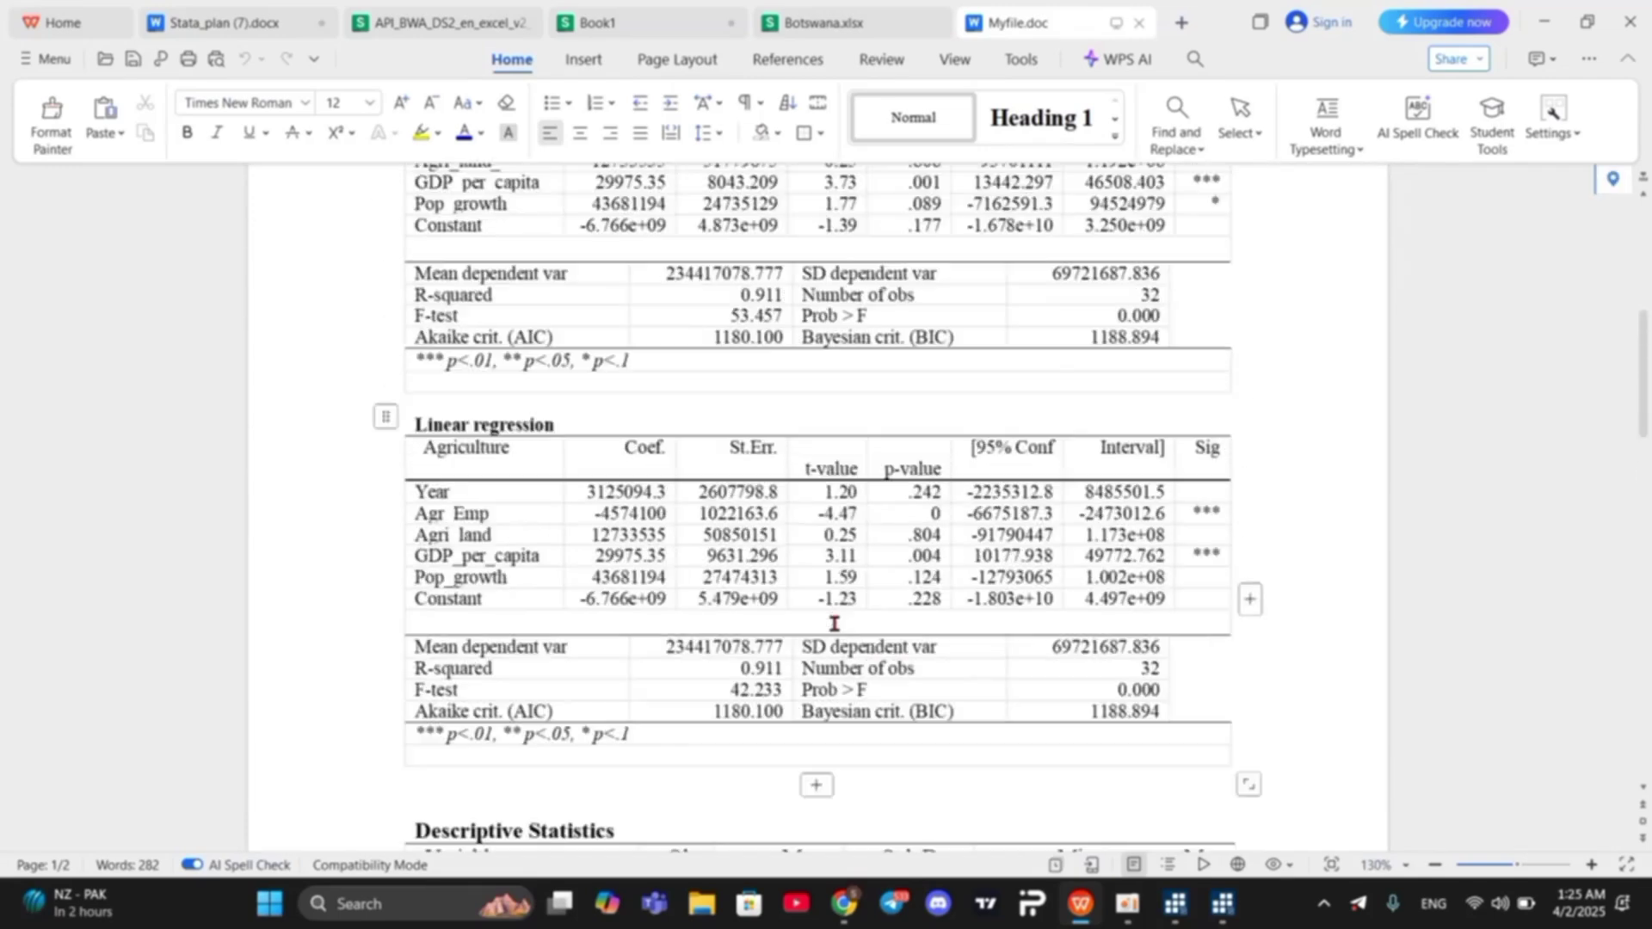
scroll(833, 623, "up", 5)
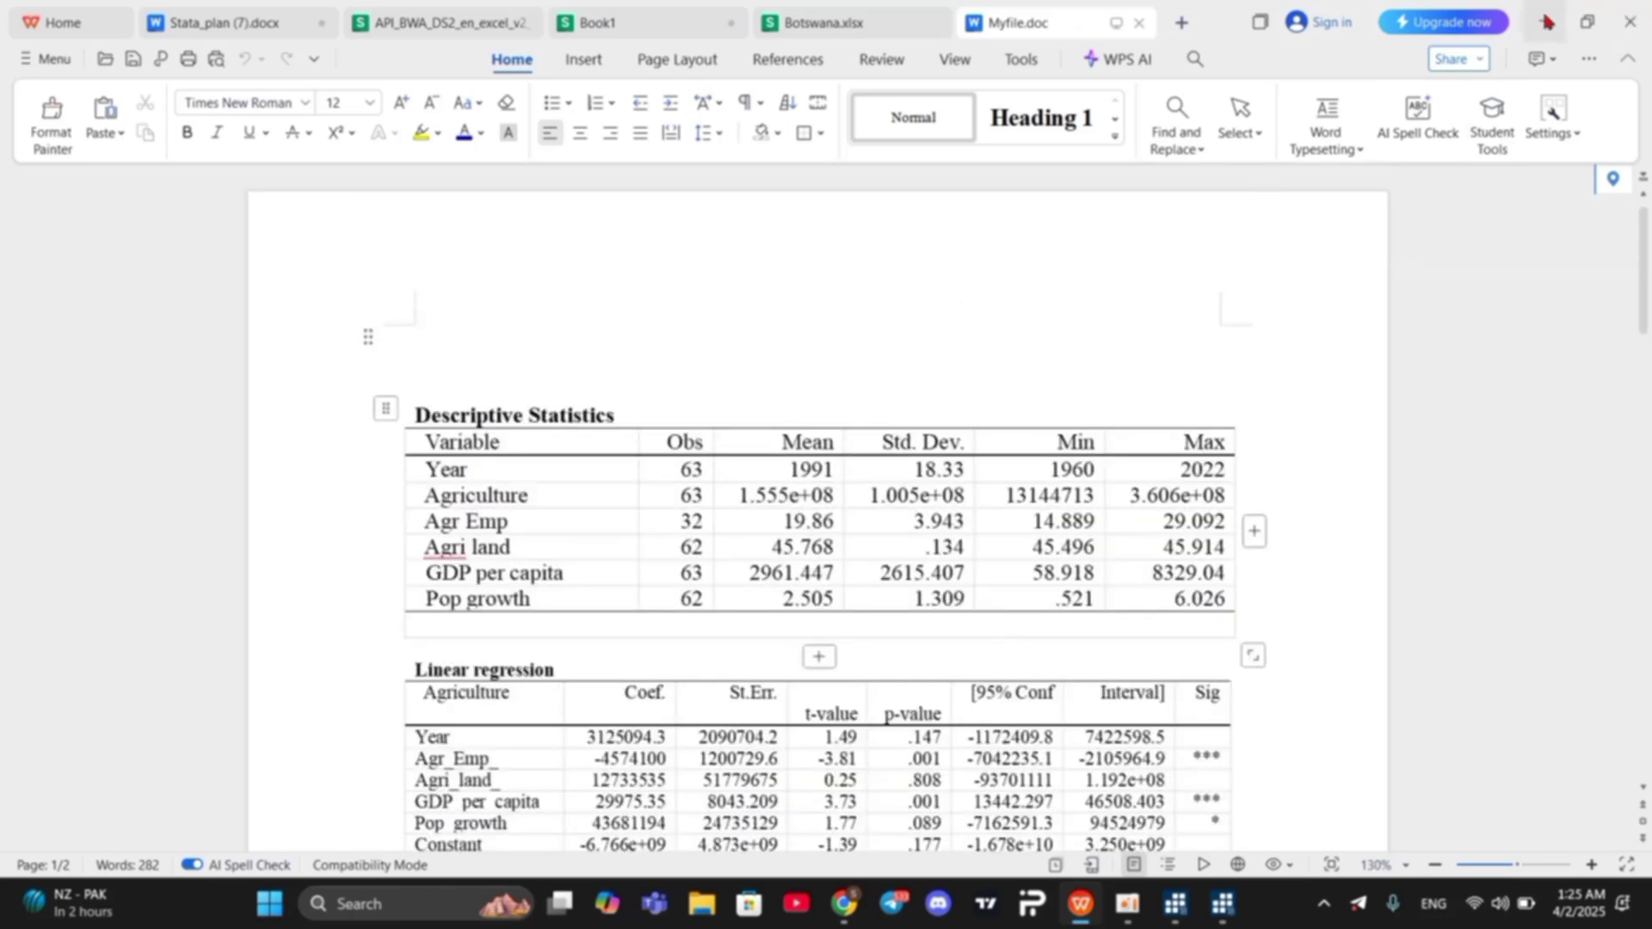
Step: Close Myfile.doc, Botswana.xlsx, Book1 without saving, and the API_BWA workbook, keep Stata_plan open, and return to Stata
left_click(1140, 23)
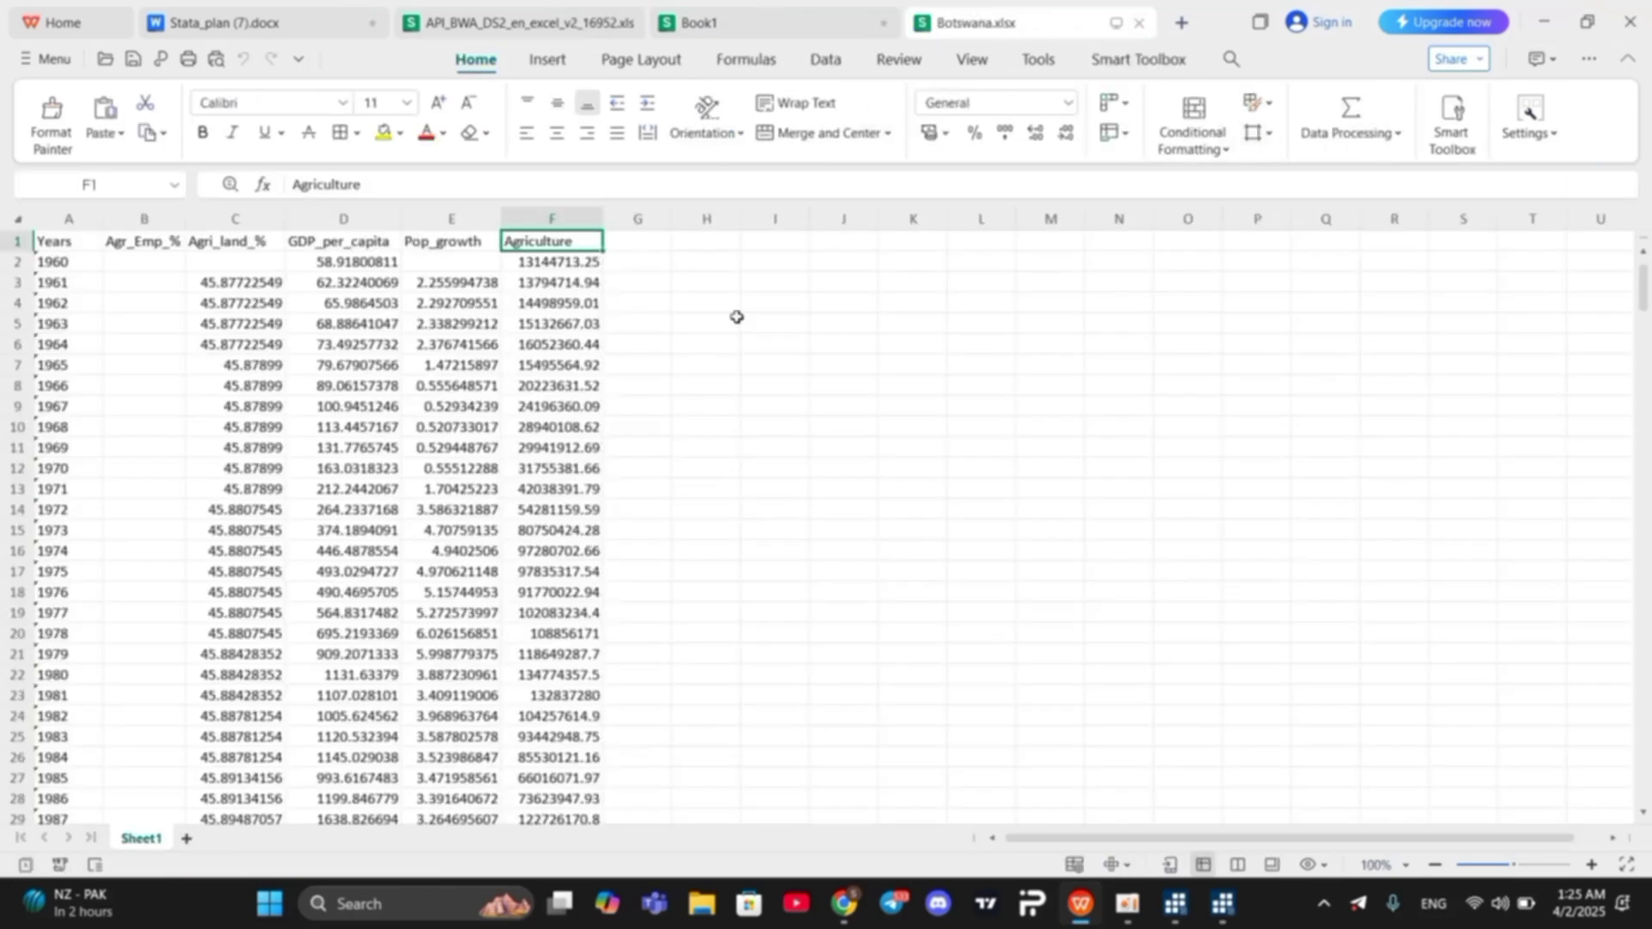
left_click(1138, 26)
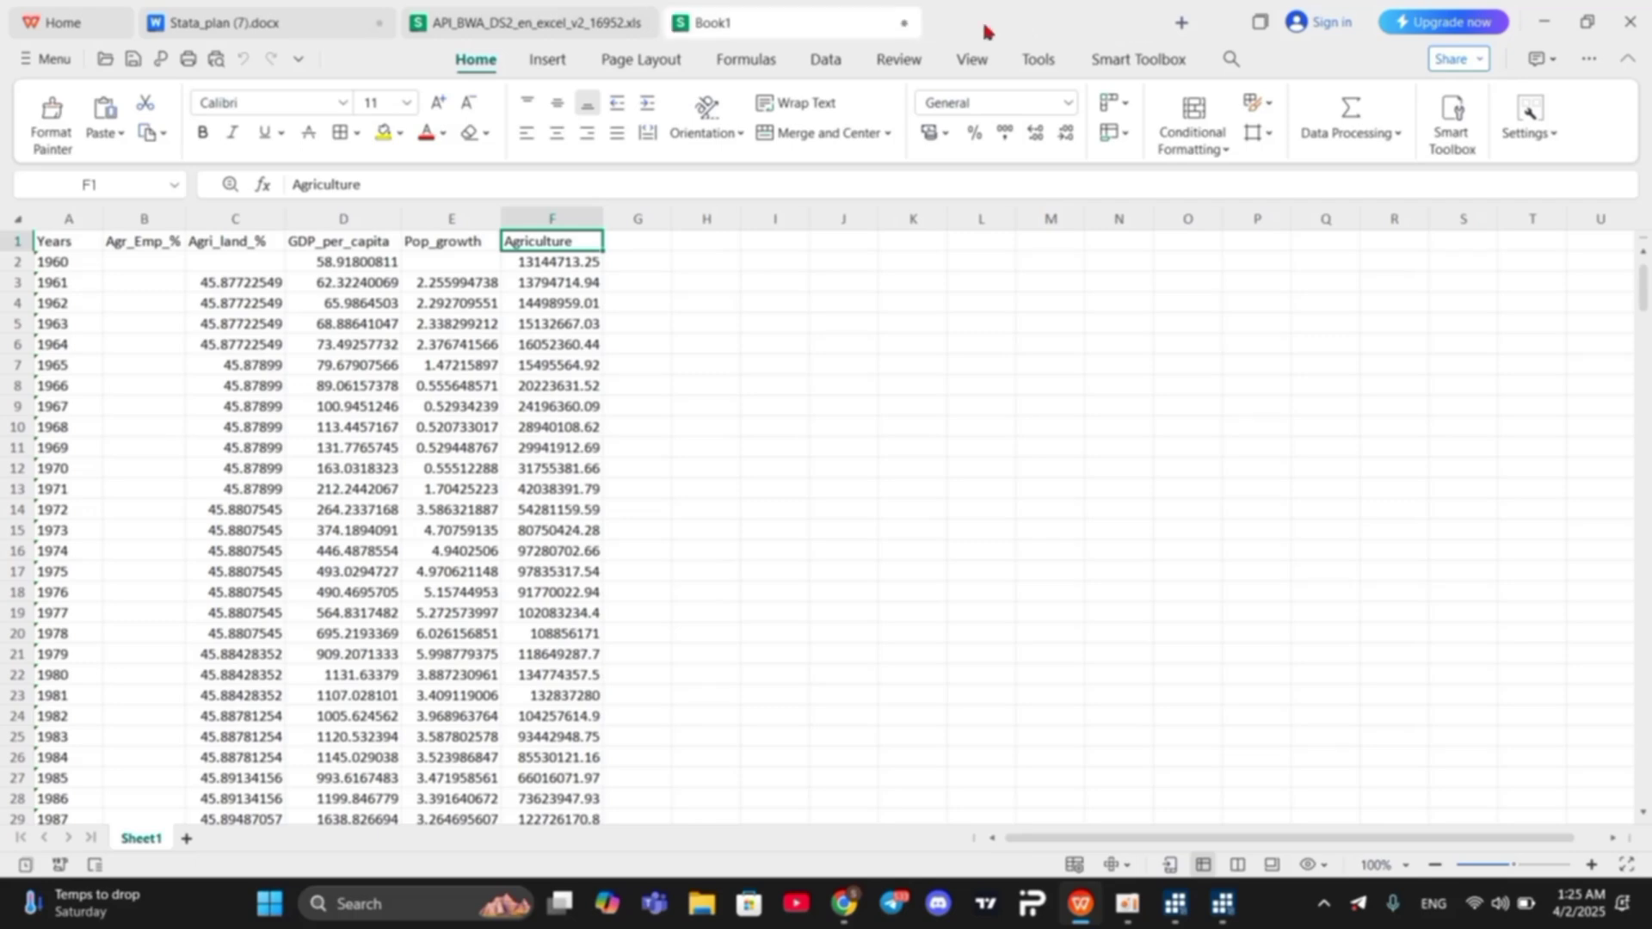
left_click(907, 23)
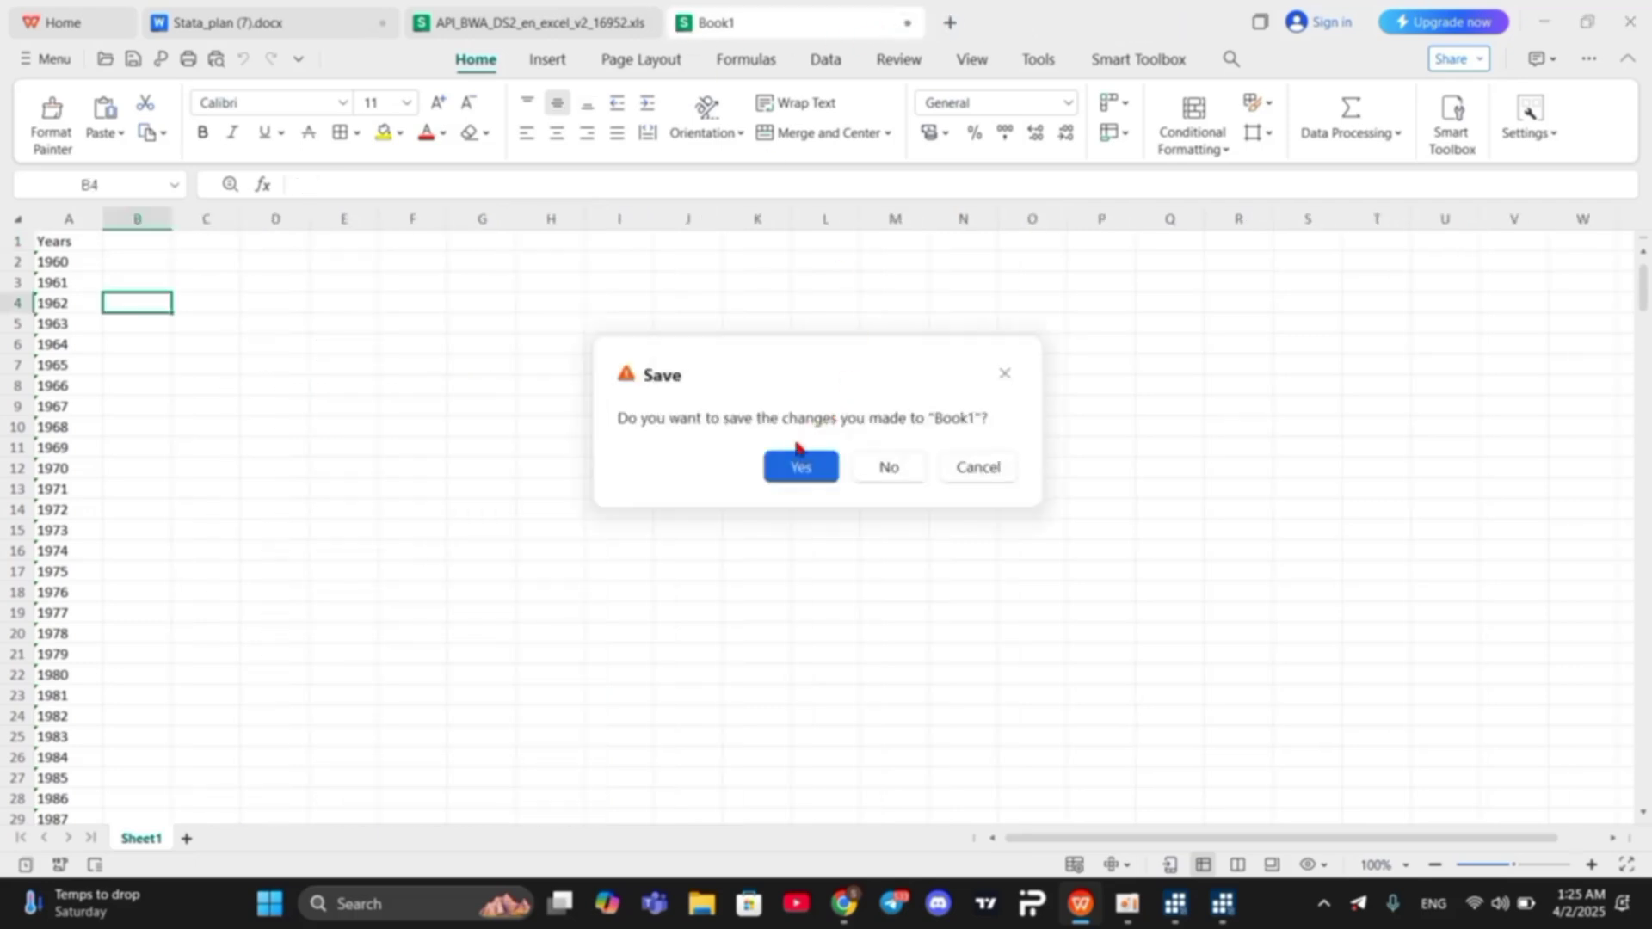
left_click(860, 472)
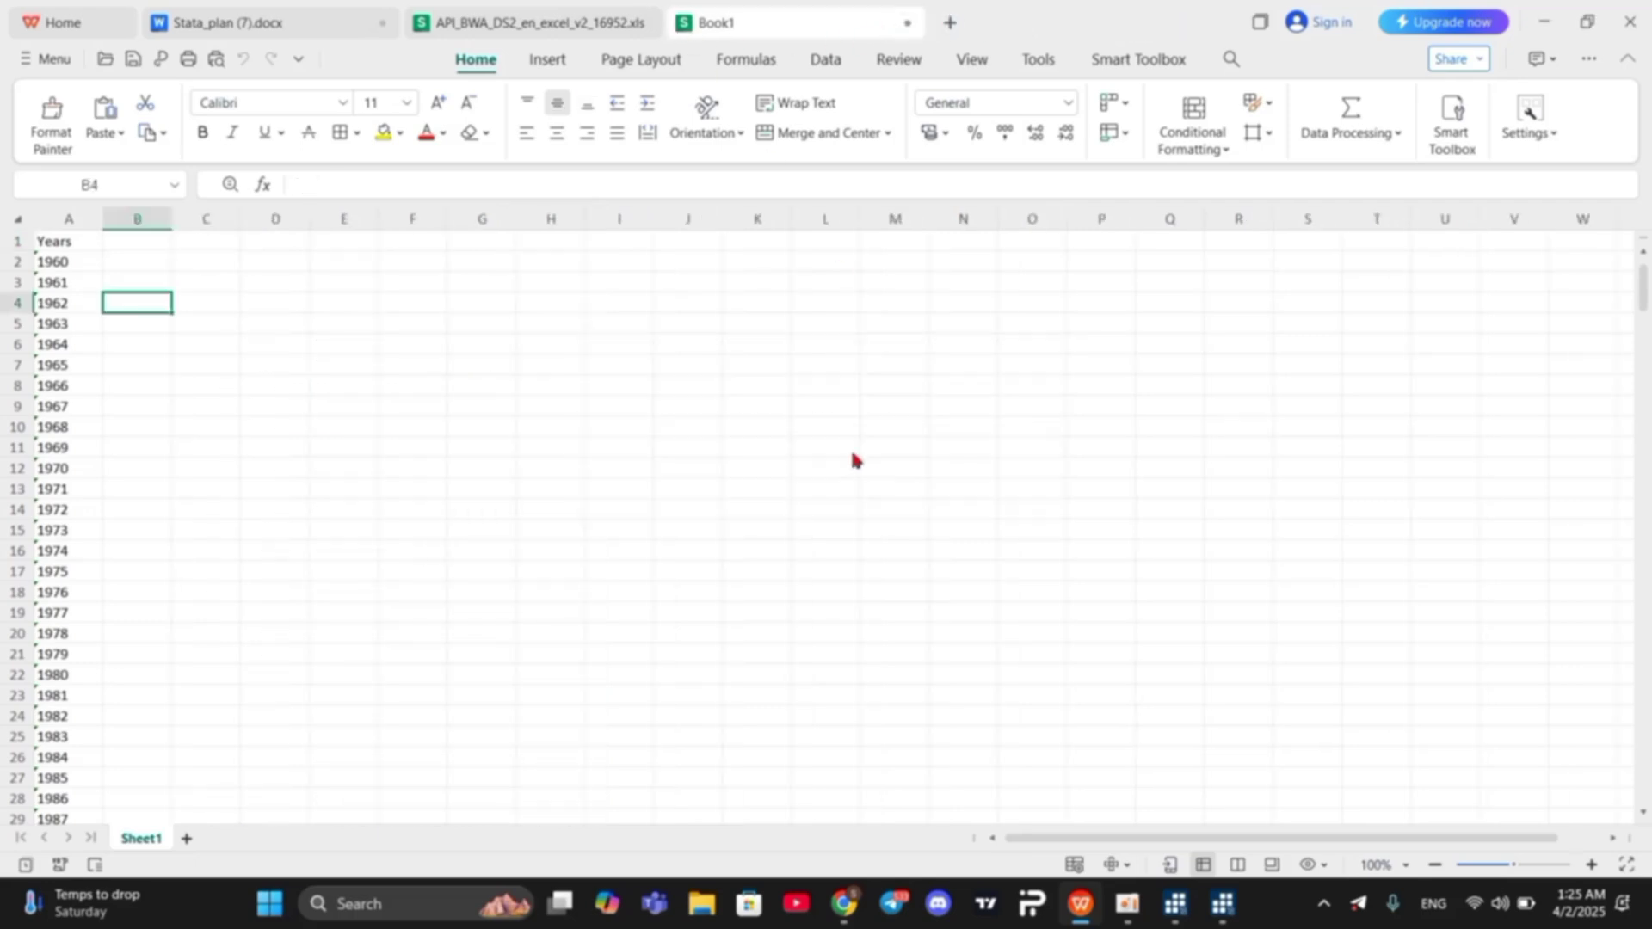
left_click(652, 23)
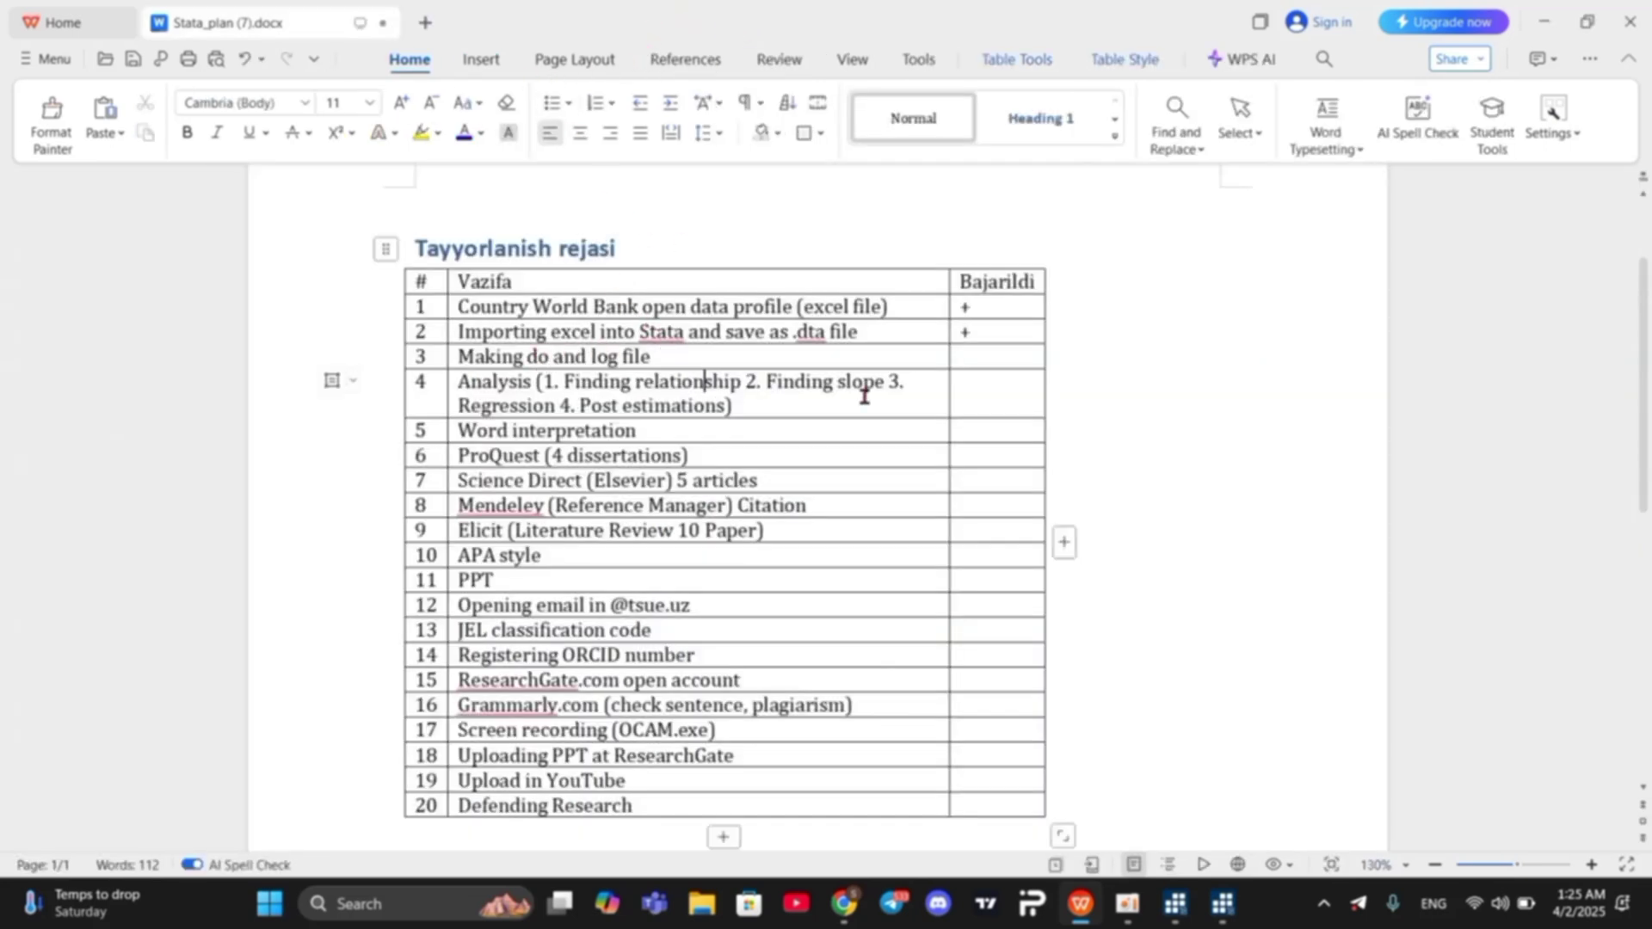
left_click(1544, 21)
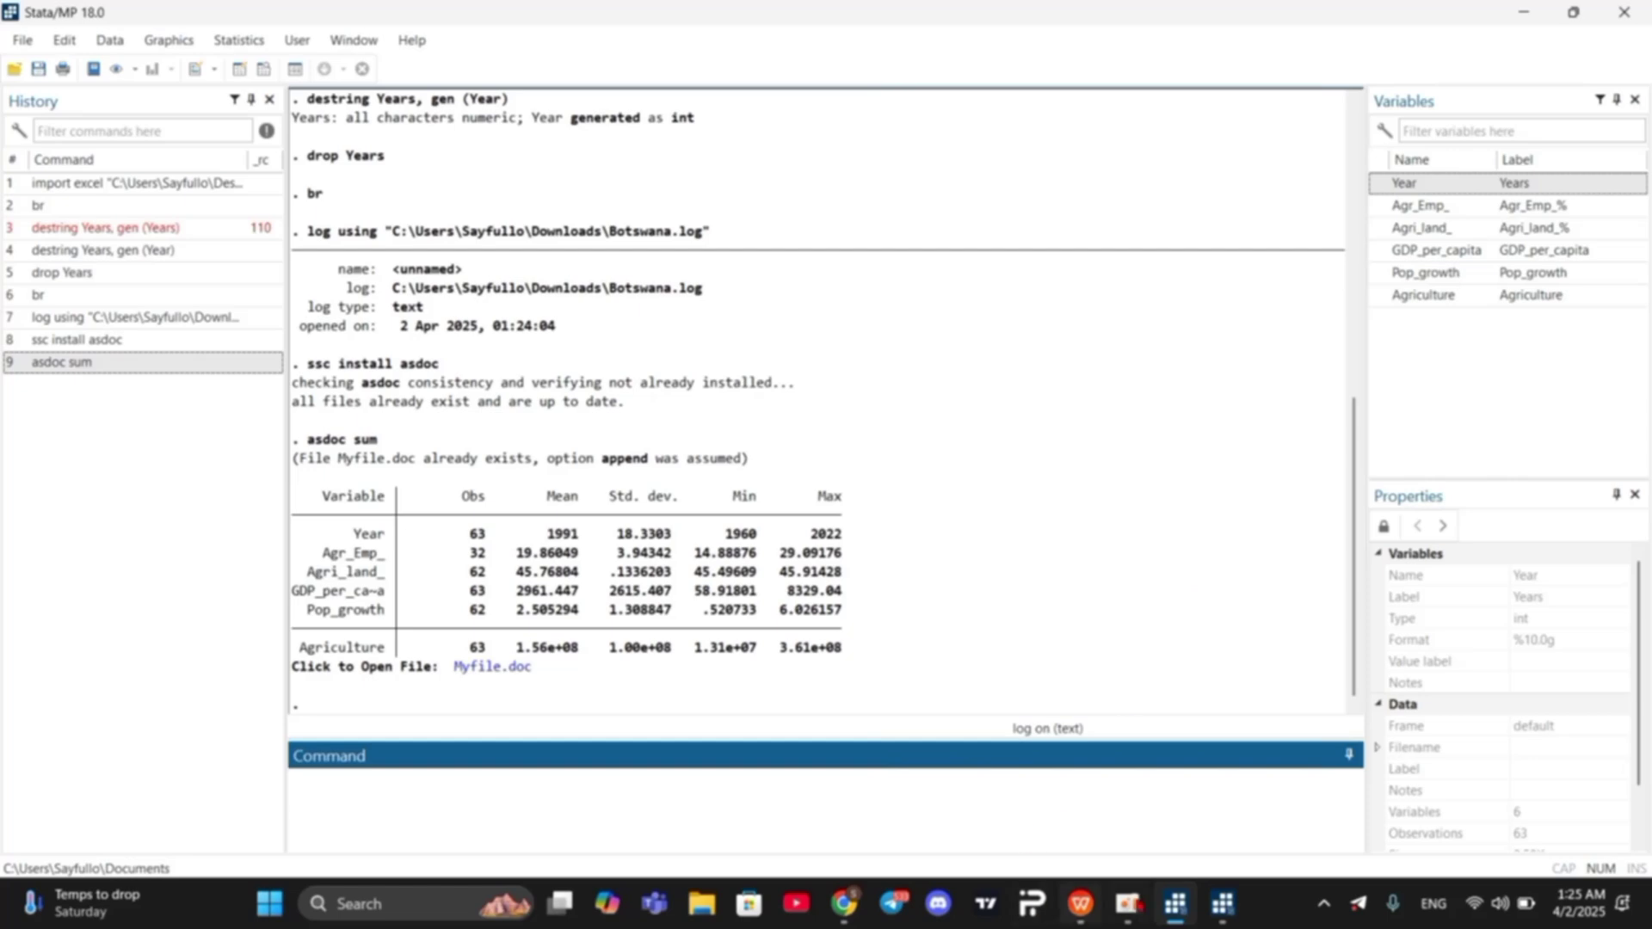
Step: Copy the tsset Year line from the Botswana do-file and run it to declare Year as the time variable
left_click(1222, 903)
left_click(1278, 788)
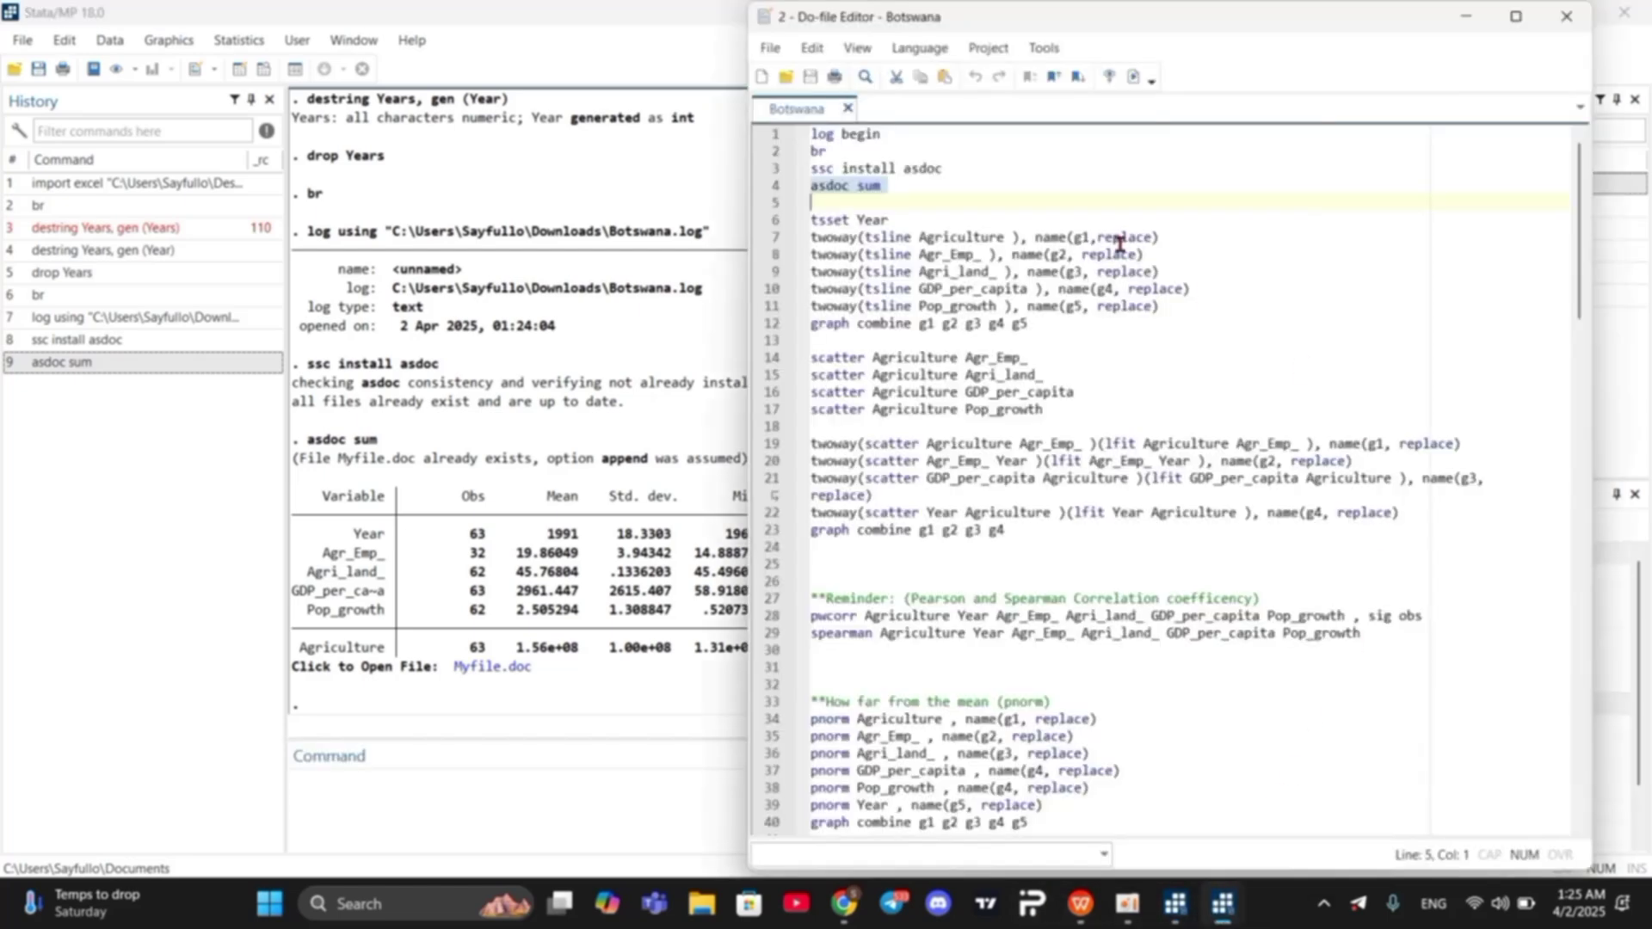
left_click_drag(895, 220, 809, 221)
key("ctrl+c")
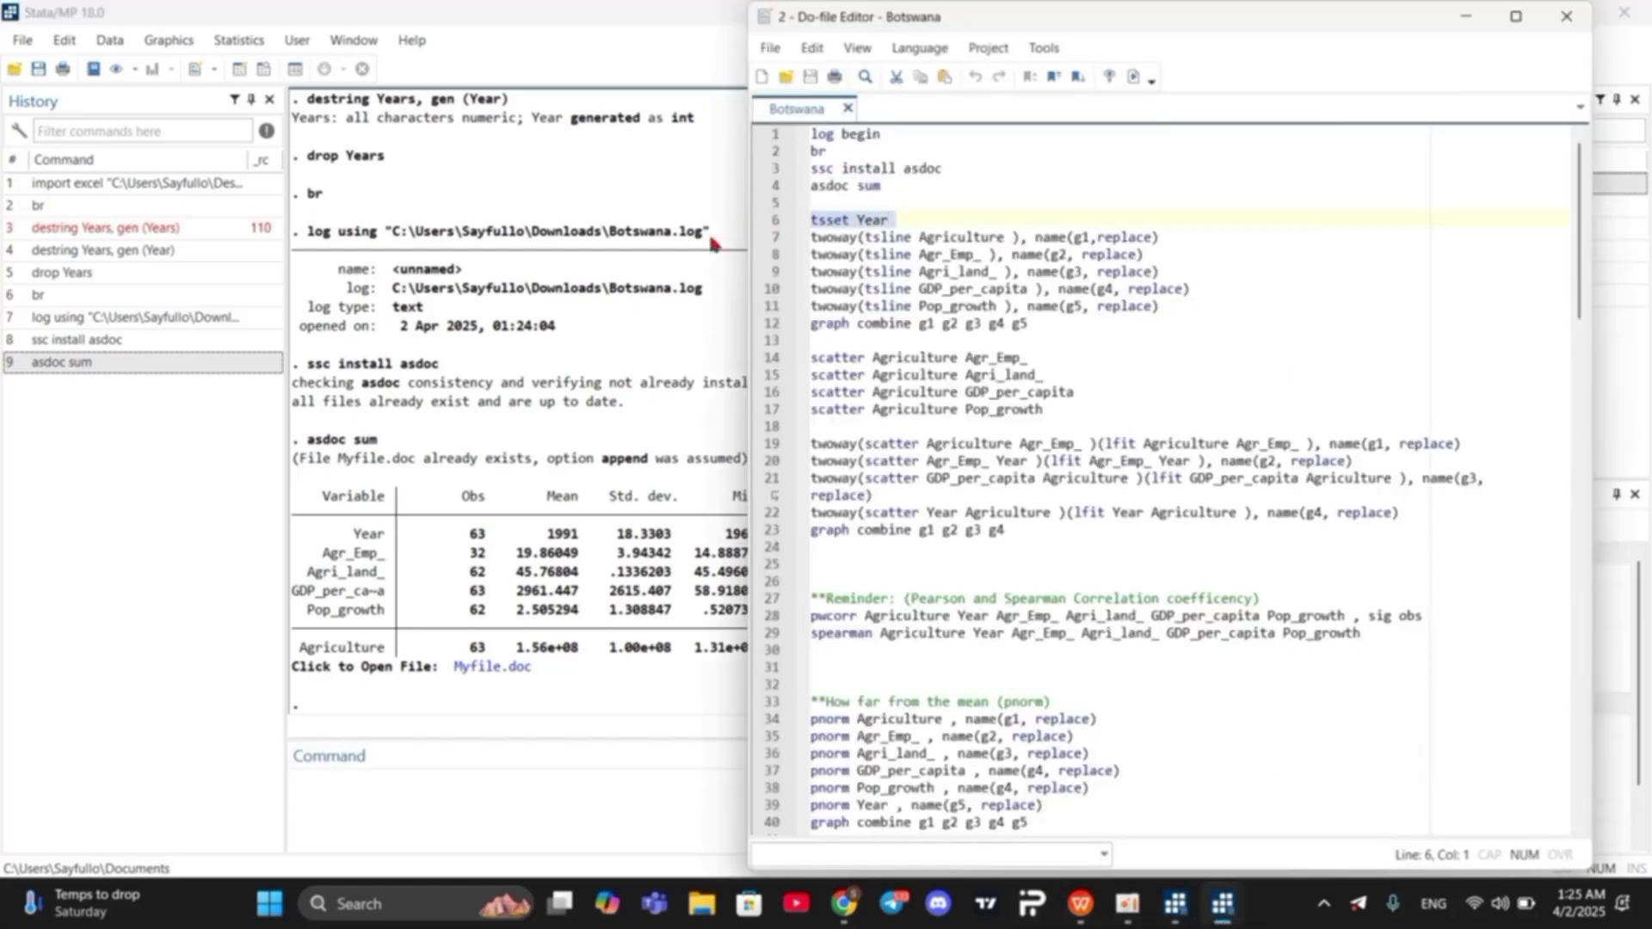
left_click(373, 772)
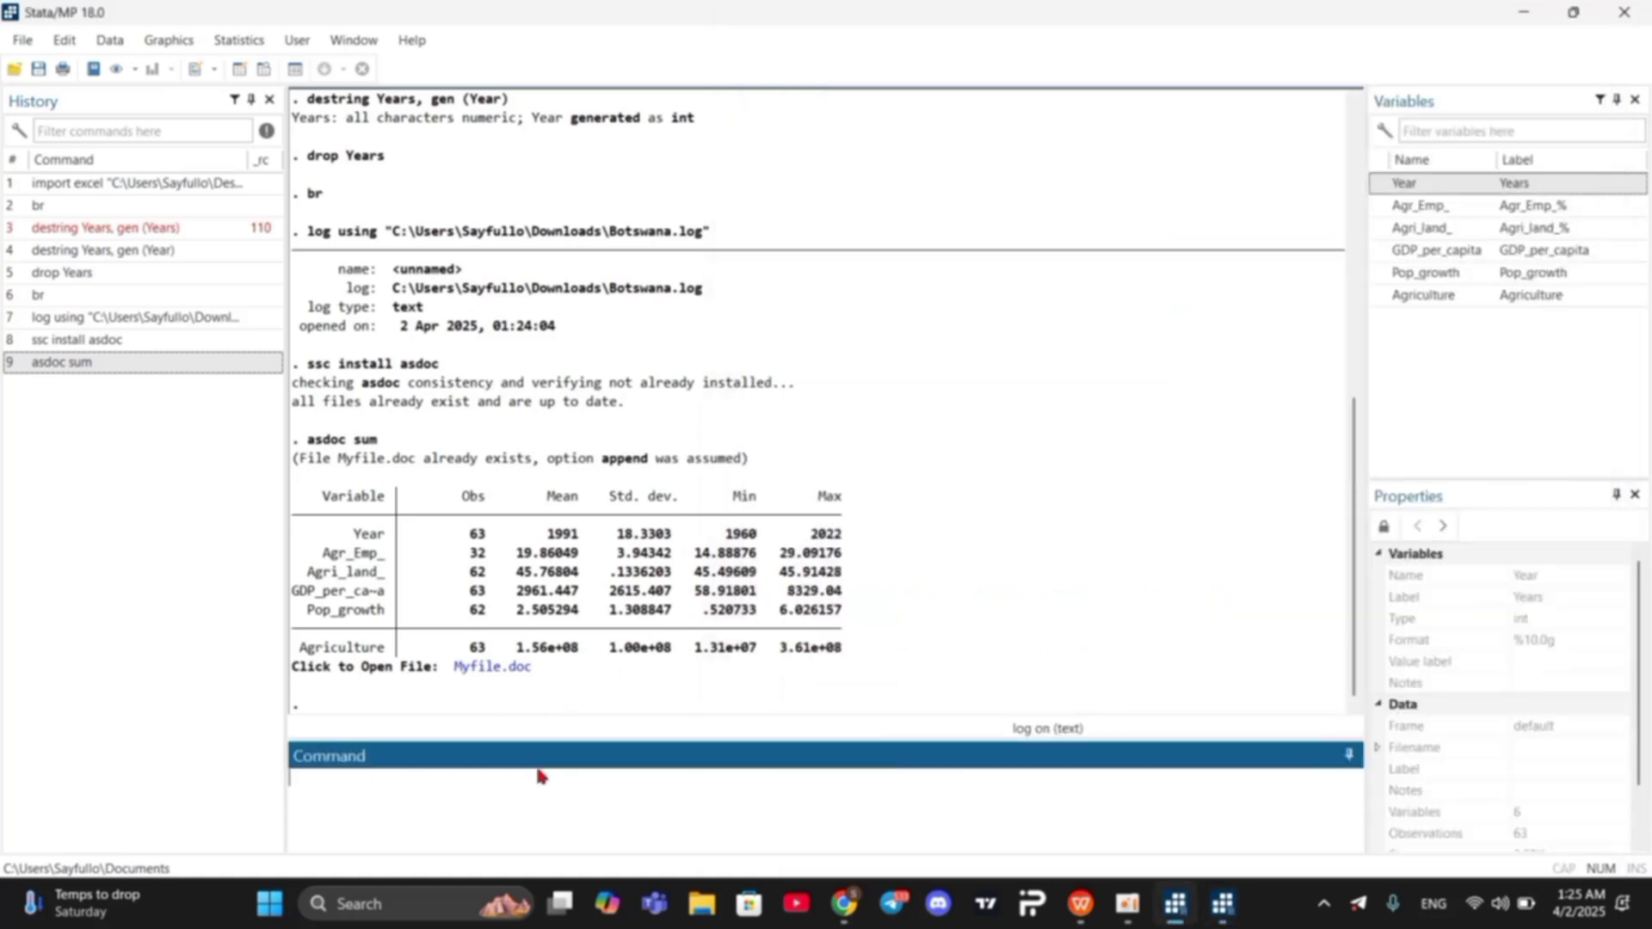
key("ctrl+v")
key("Return")
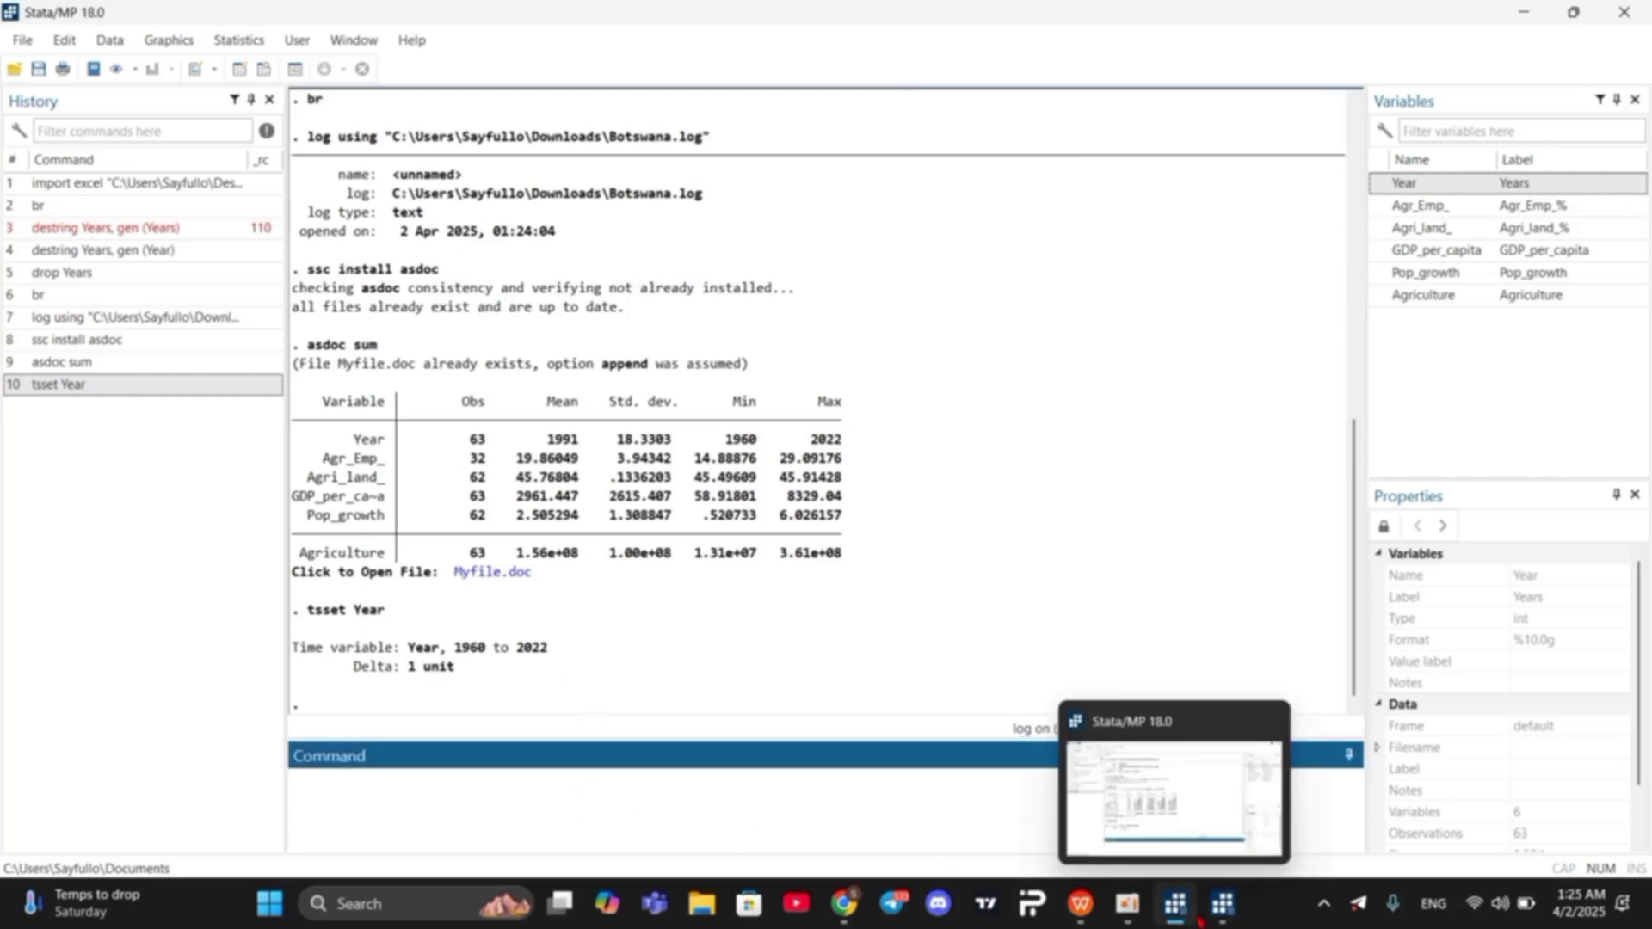
Step: Run the do-file's five twoway tsline commands to plot each indicator as graphs g1 to g5, and close the graph window
left_click(1223, 904)
left_click(1266, 836)
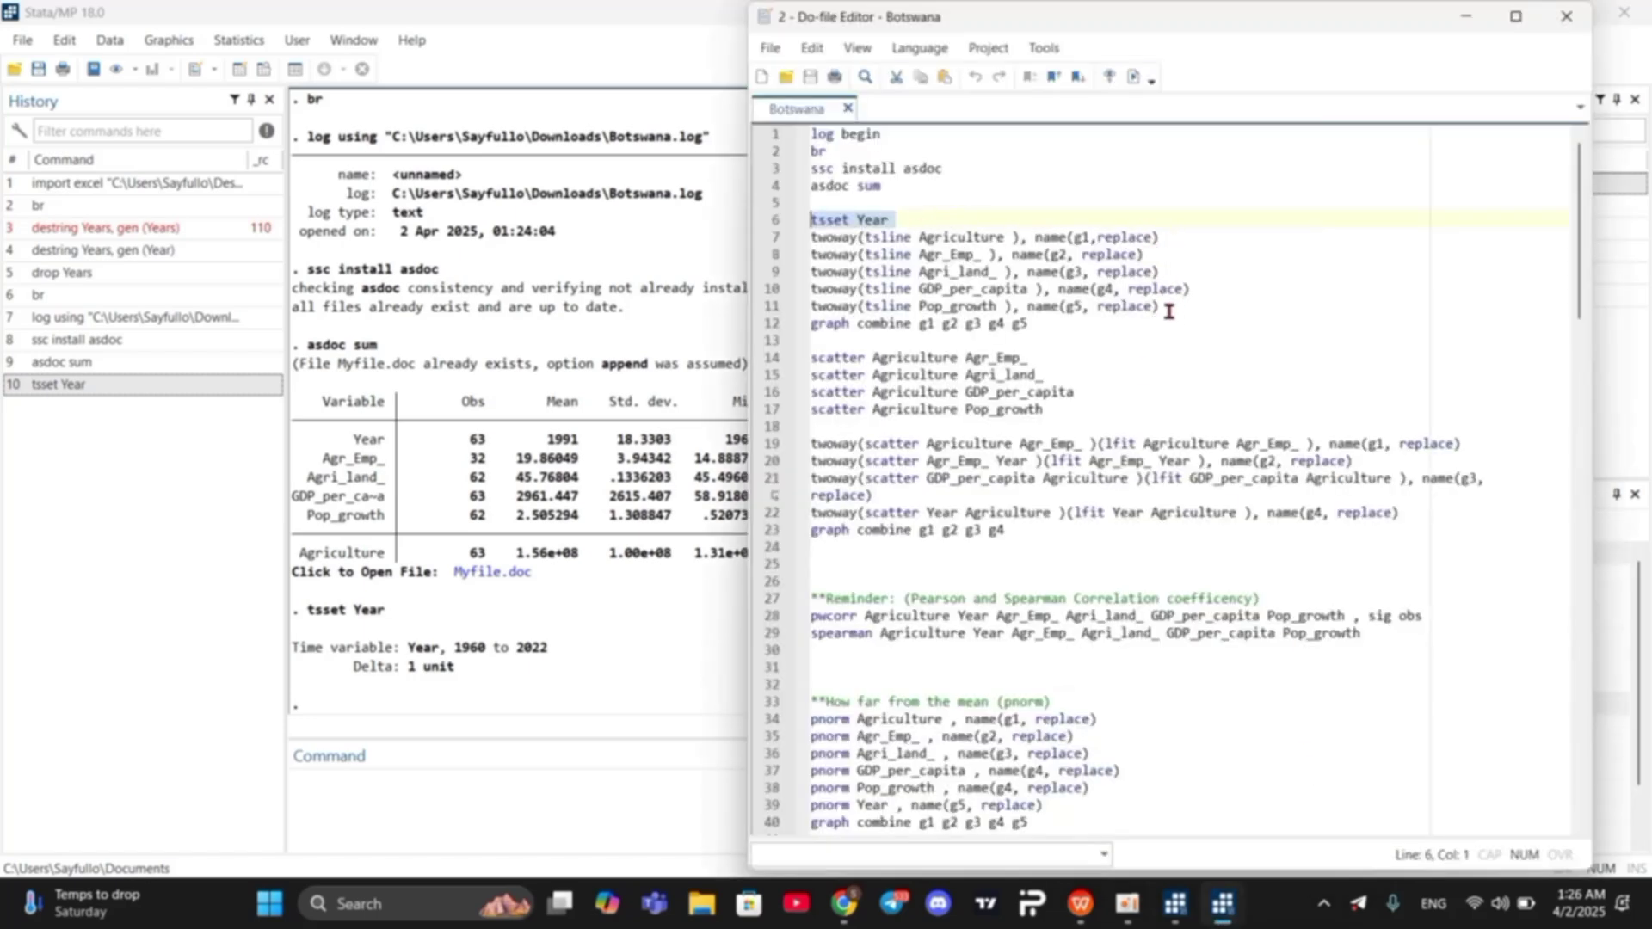
left_click_drag(1169, 311, 799, 239)
key("ctrl+c")
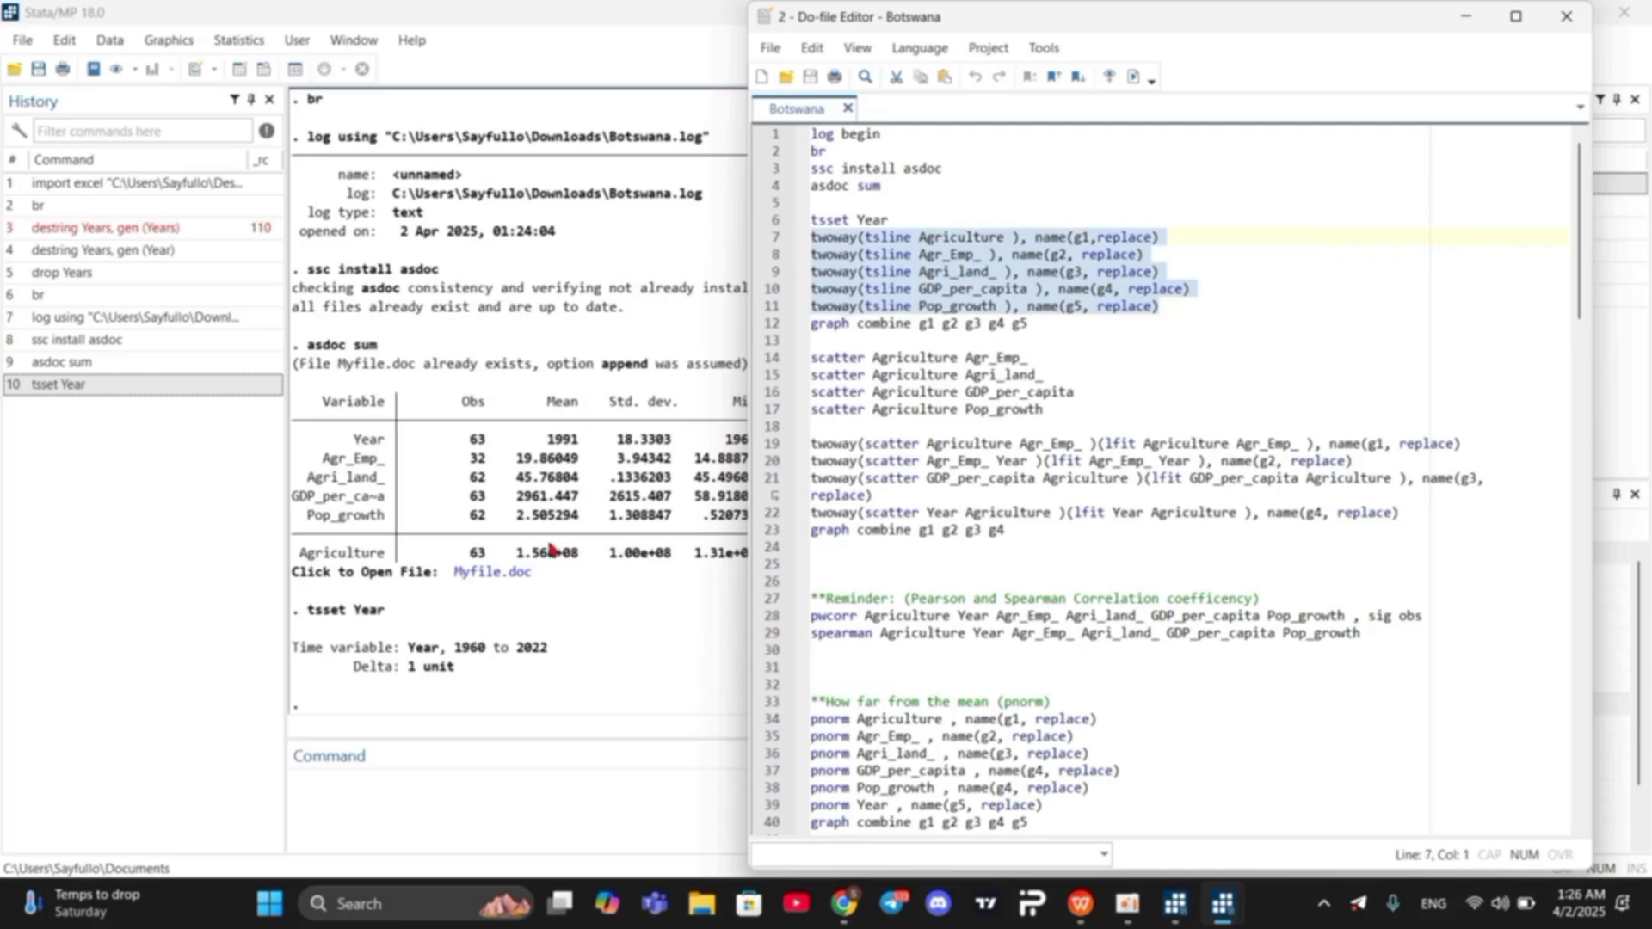
left_click(415, 785)
key("ctrl+v")
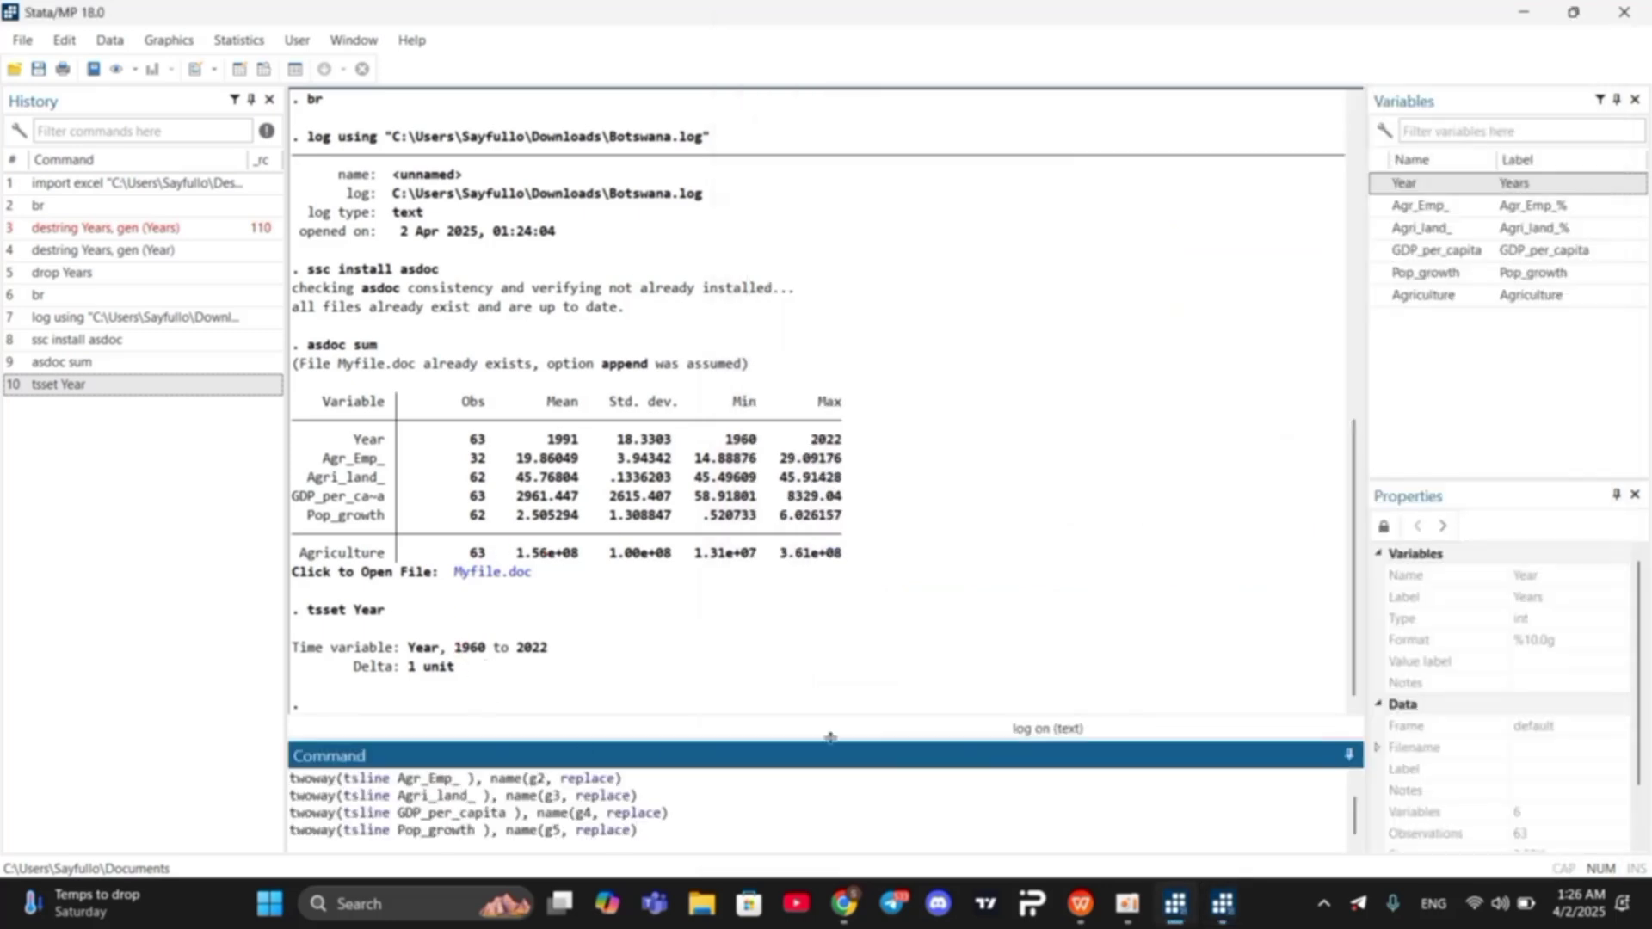
key("Return")
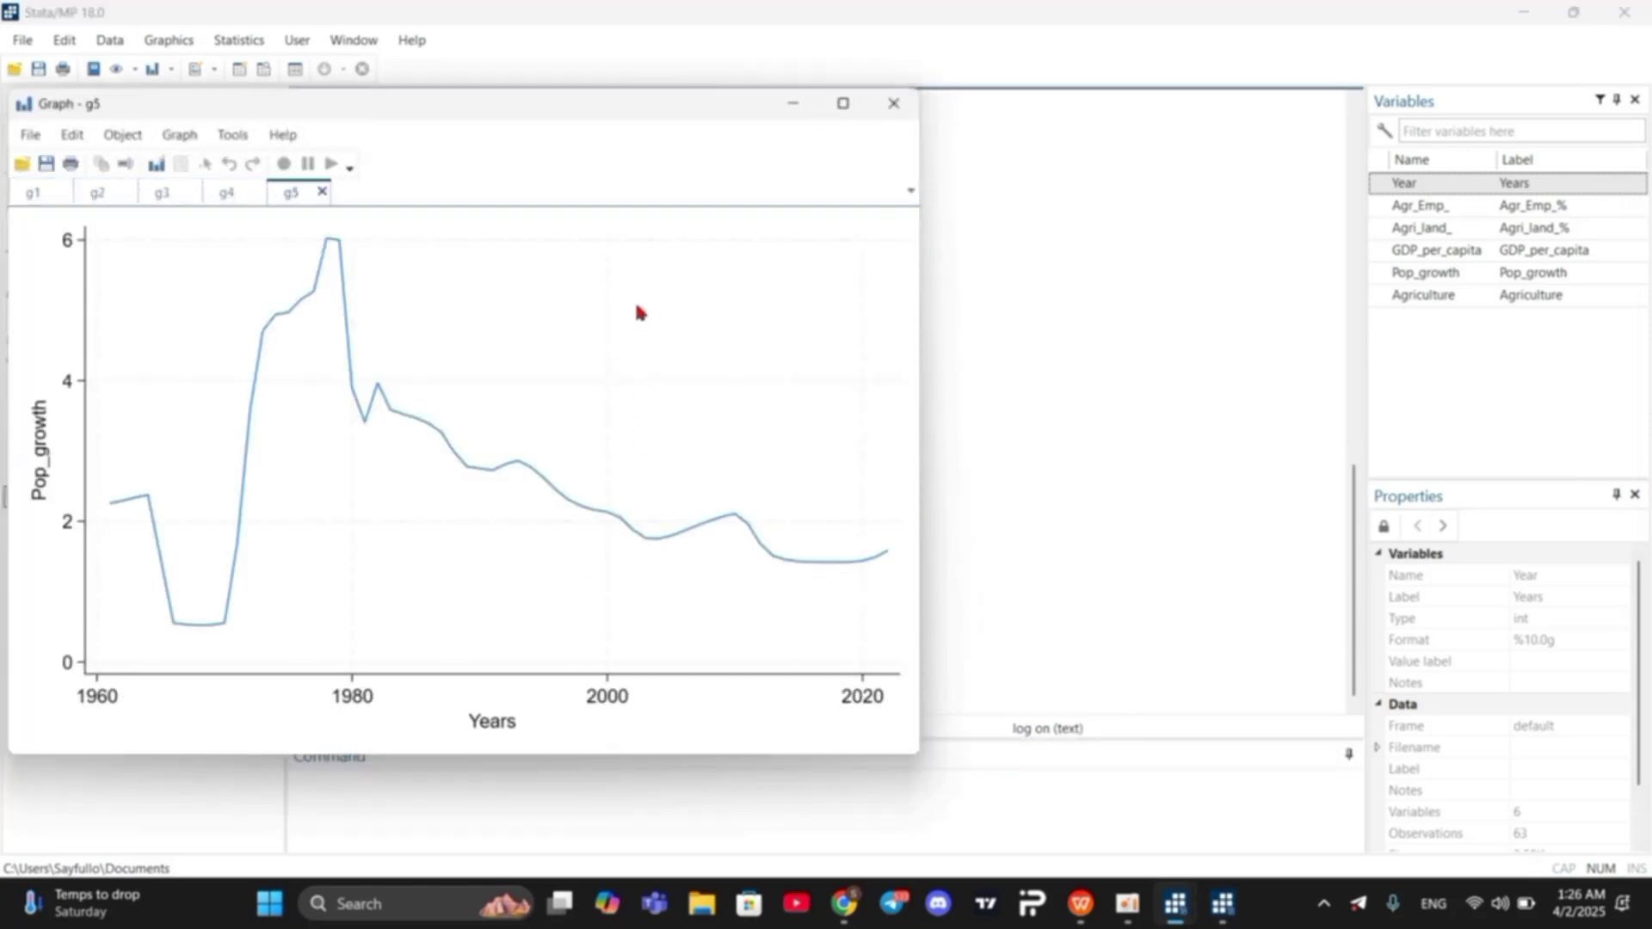
left_click_drag(684, 105, 975, 160)
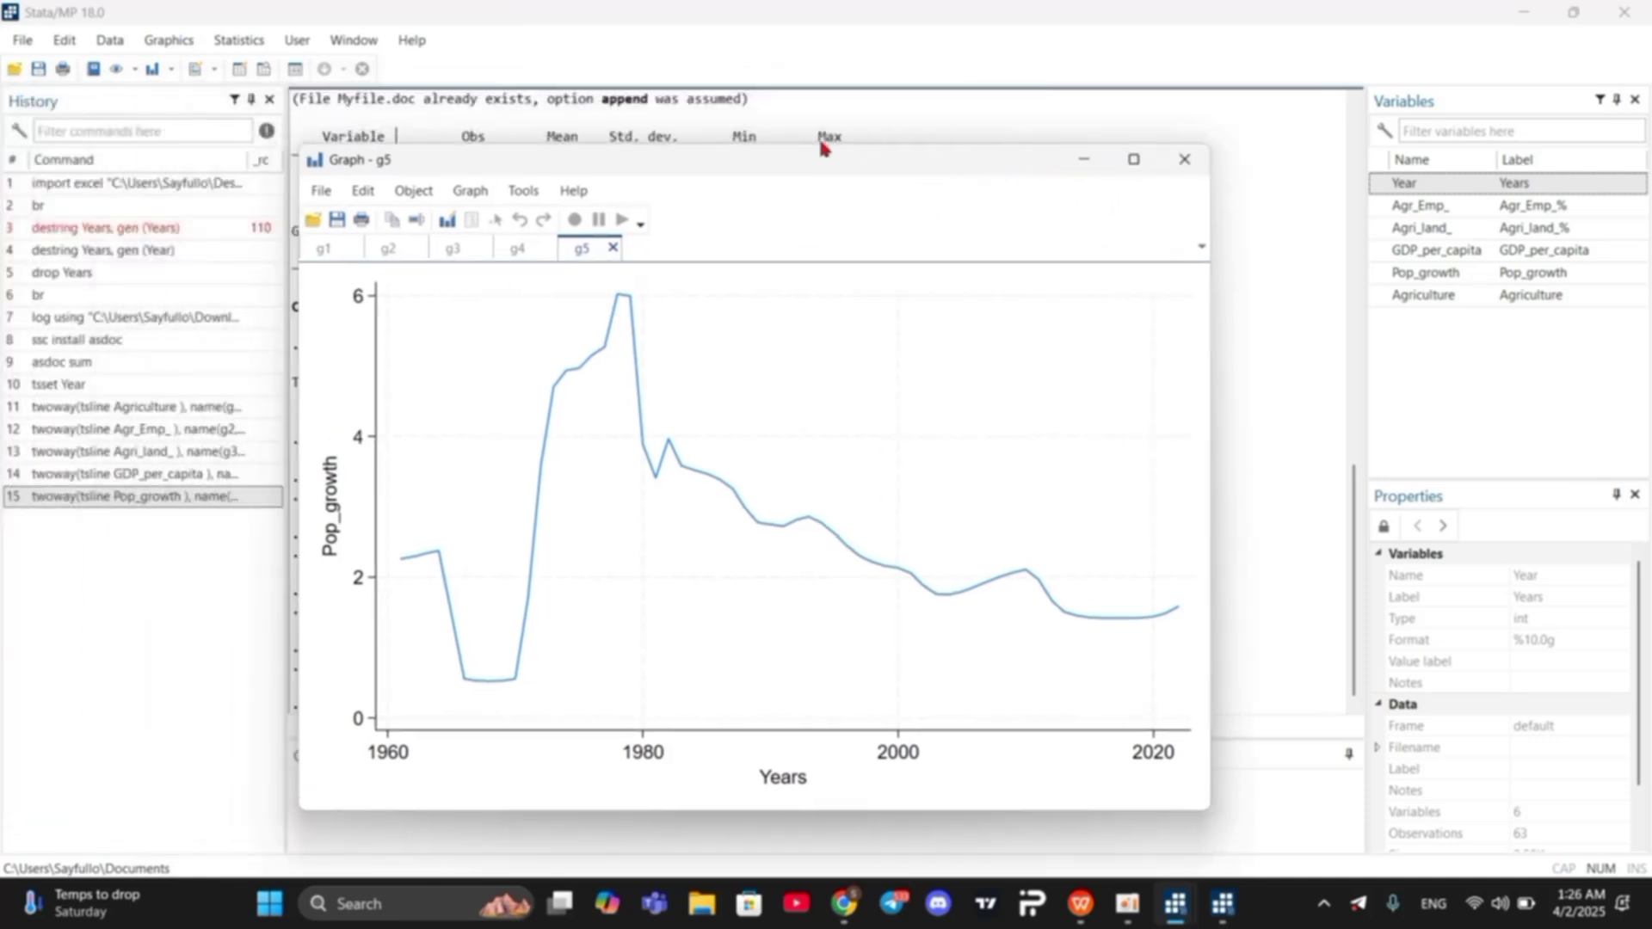
left_click(1186, 160)
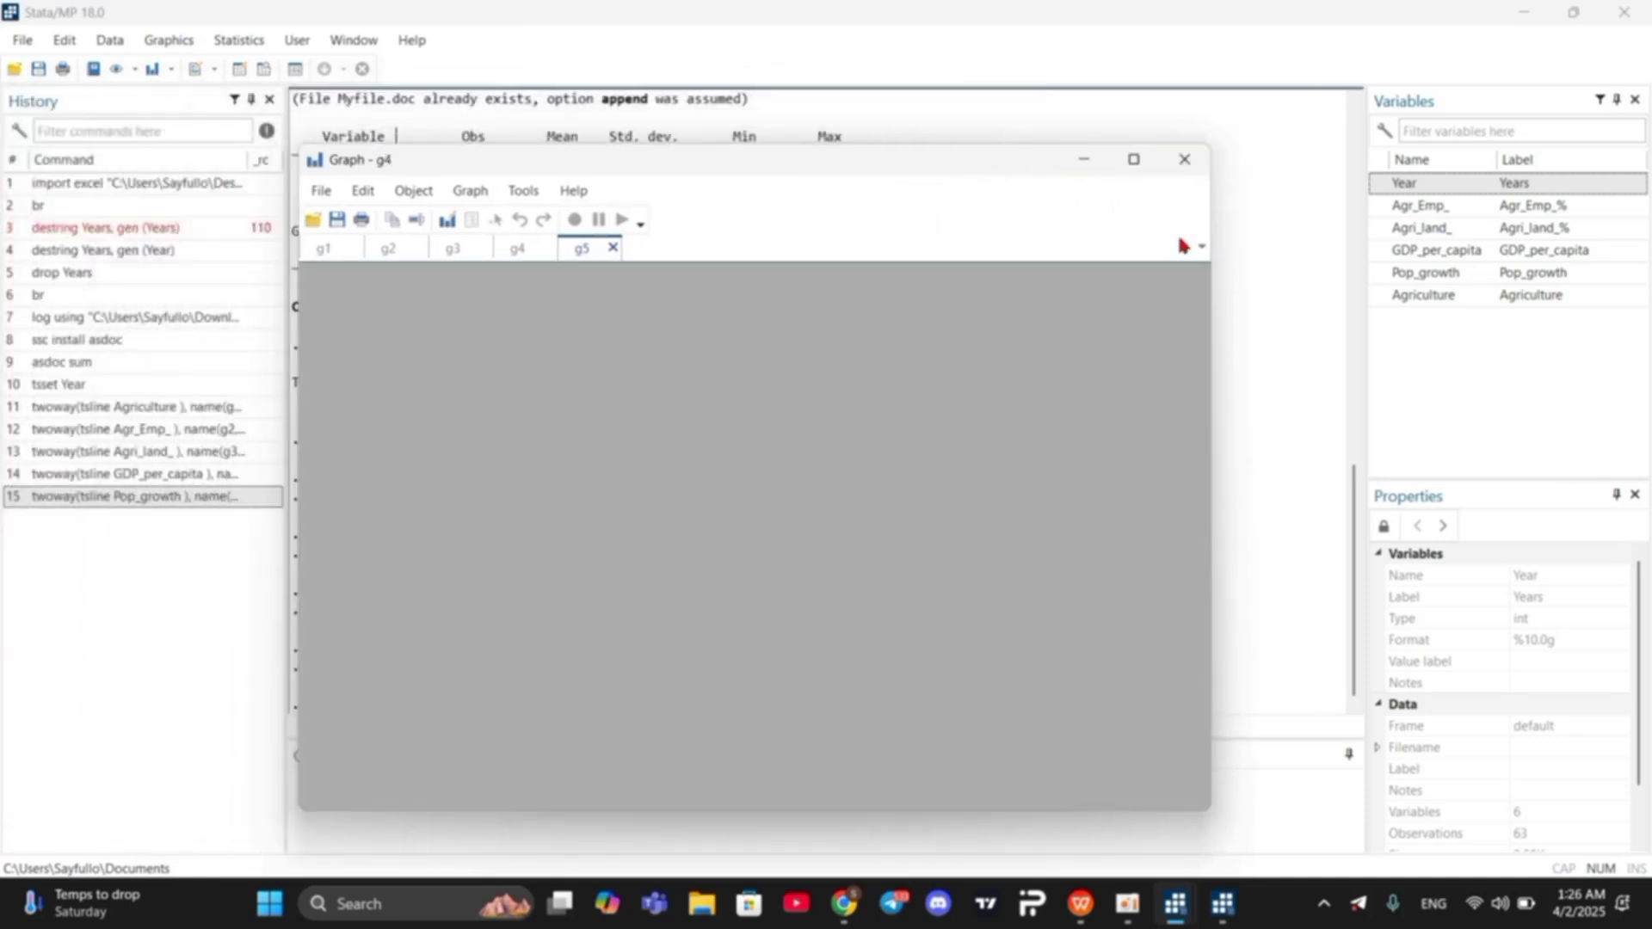
Step: Copy the graph combine g1 g2 g3 g4 g5 line from the do-file and run it to combine the time-series plots
mouse_move(1223, 904)
left_click(1301, 809)
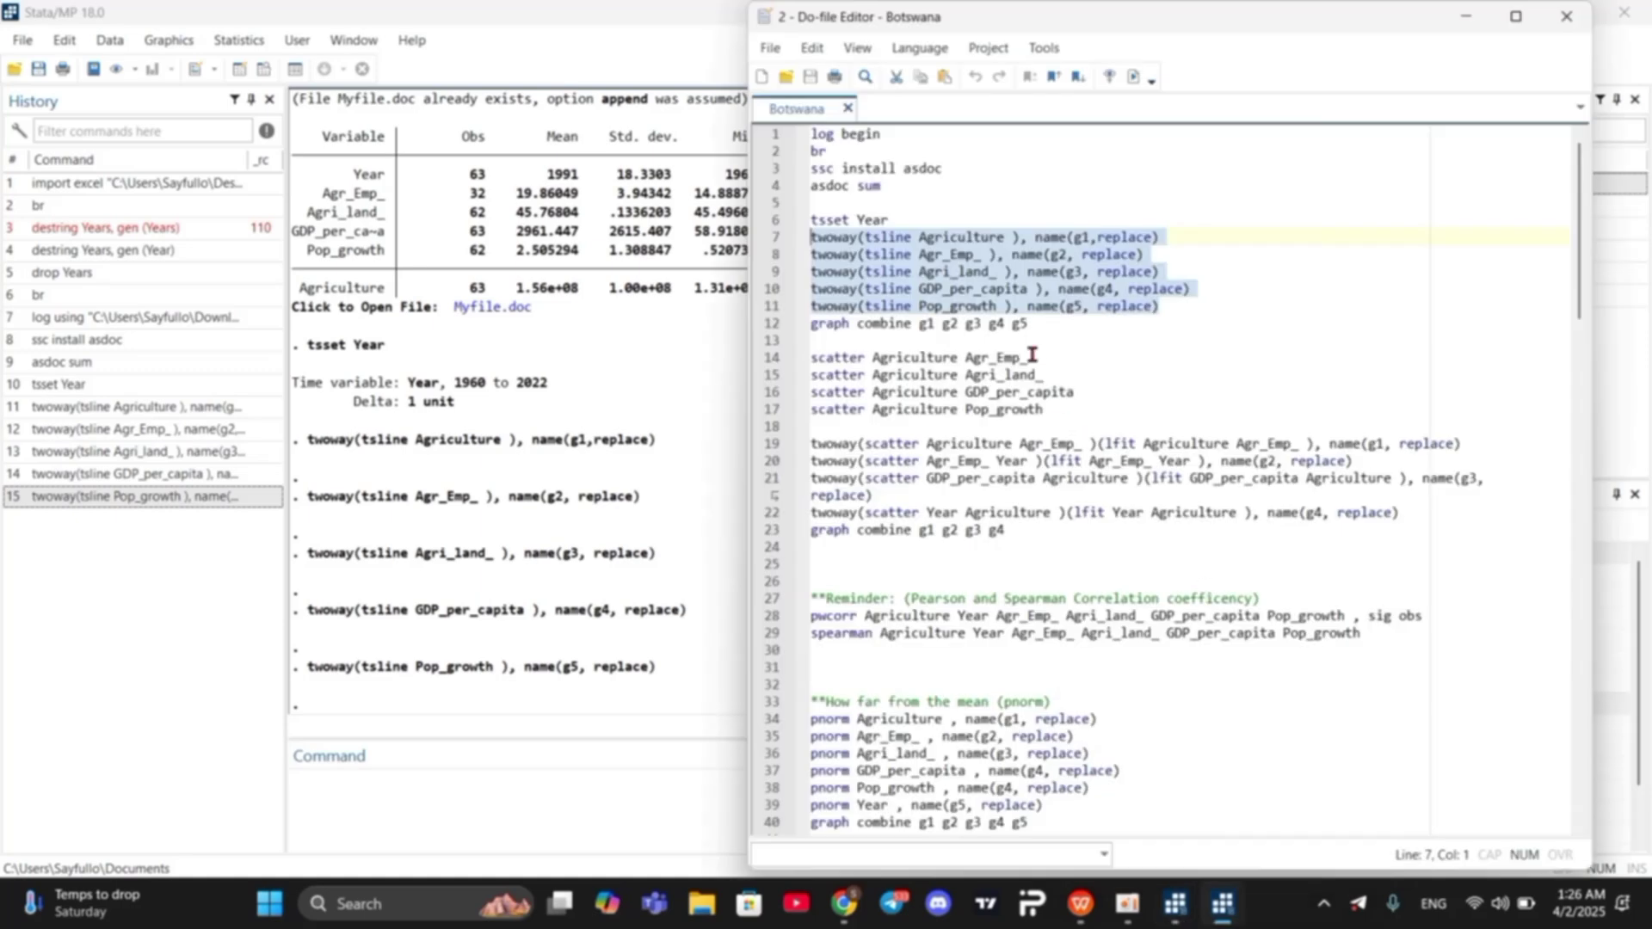
triple_click(1003, 325)
key("ctrl+c")
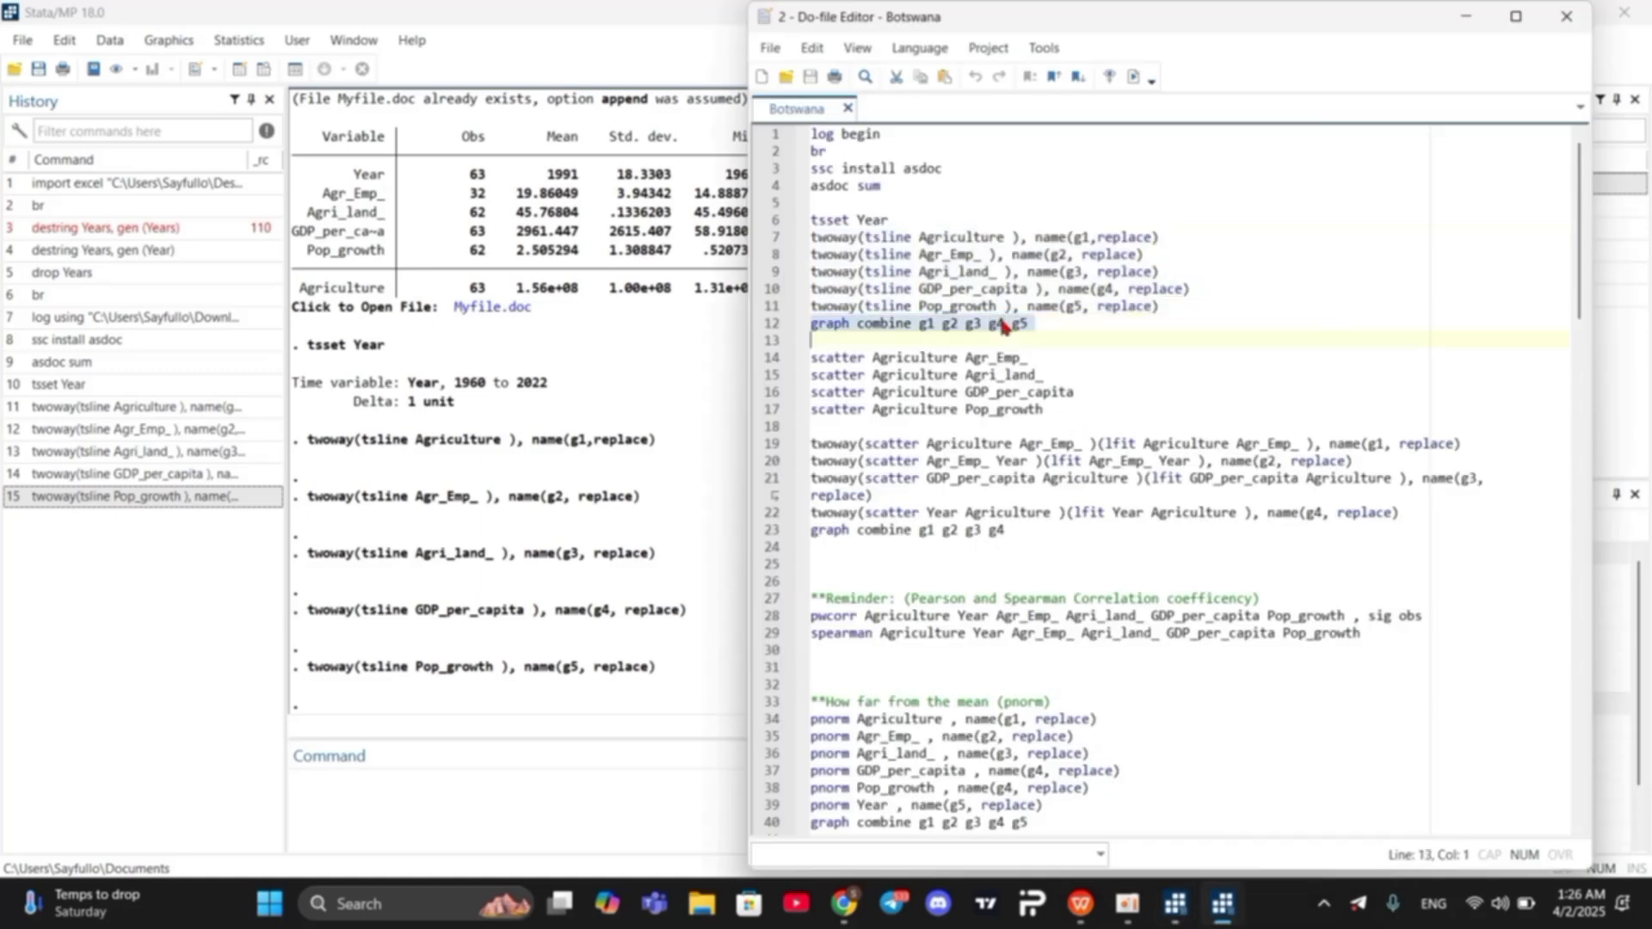
left_click(442, 794)
key("ctrl+v")
key("Return")
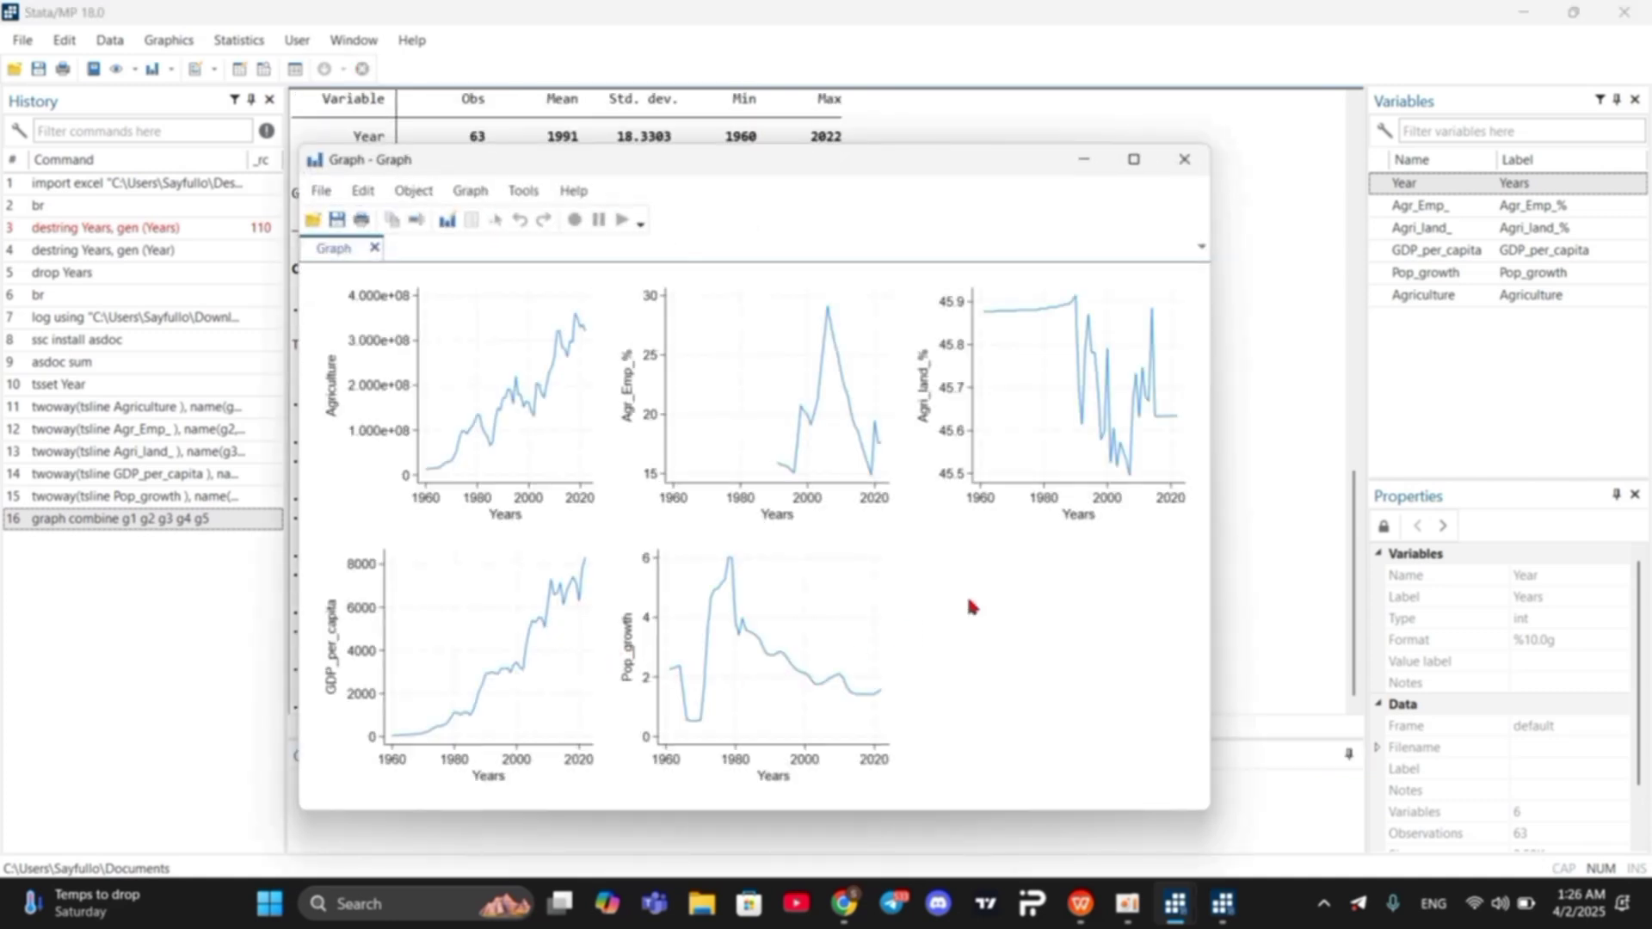
Step: Copy the combined graph to the clipboard and minimize the graph, Stata and do-file windows to reach the desktop
right_click(621, 437)
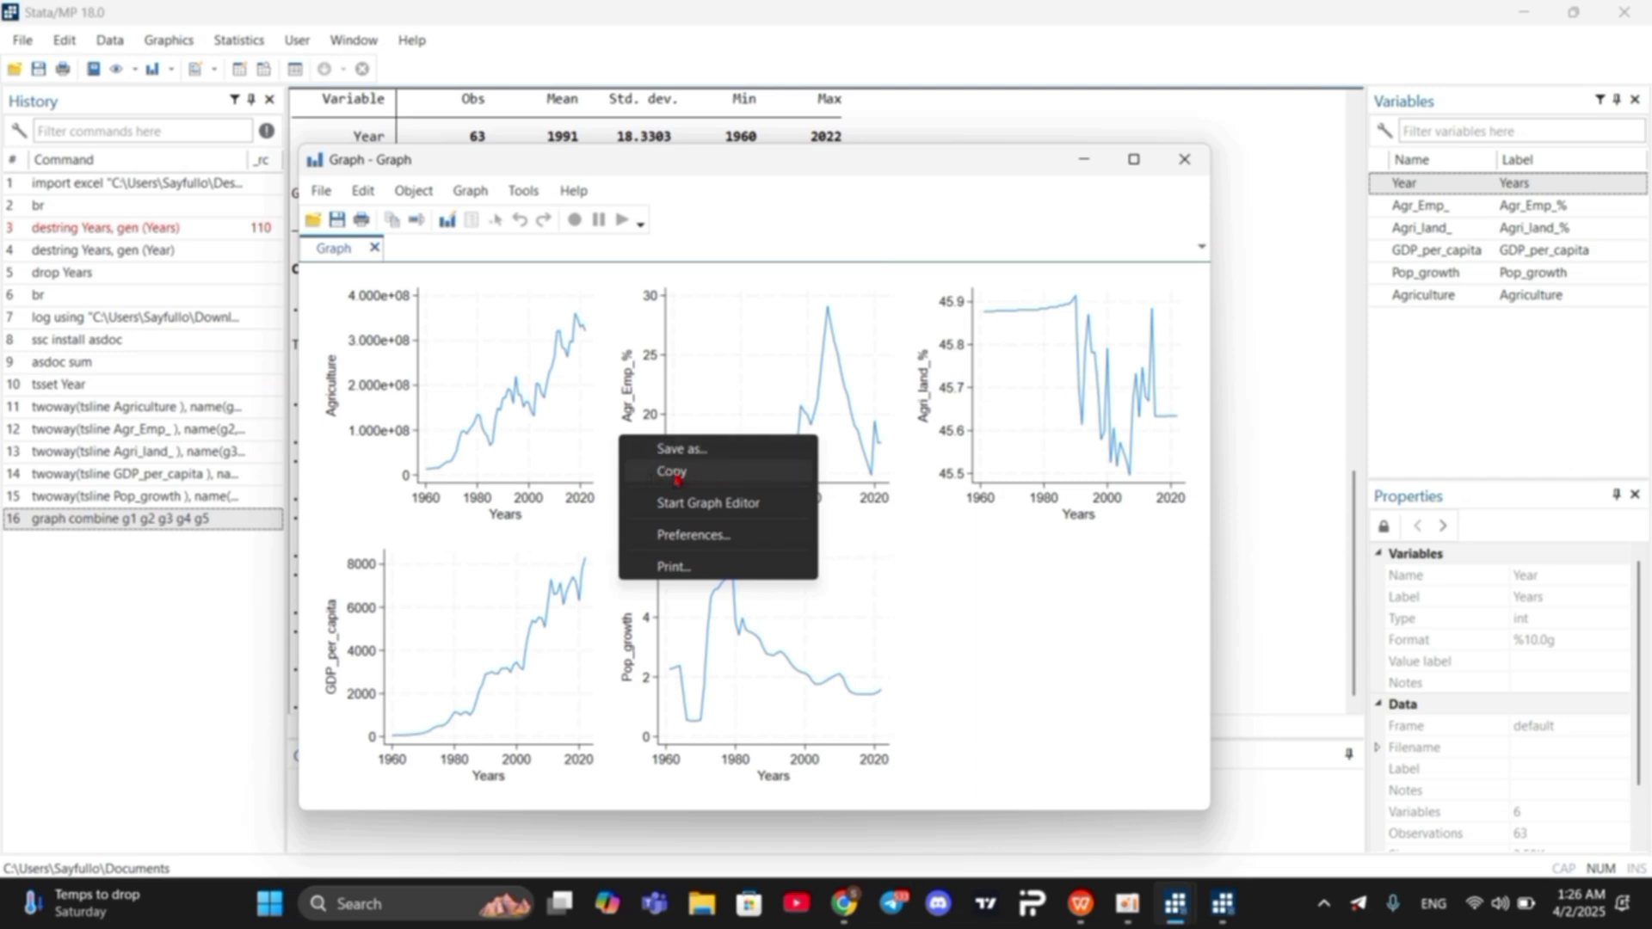
left_click(676, 473)
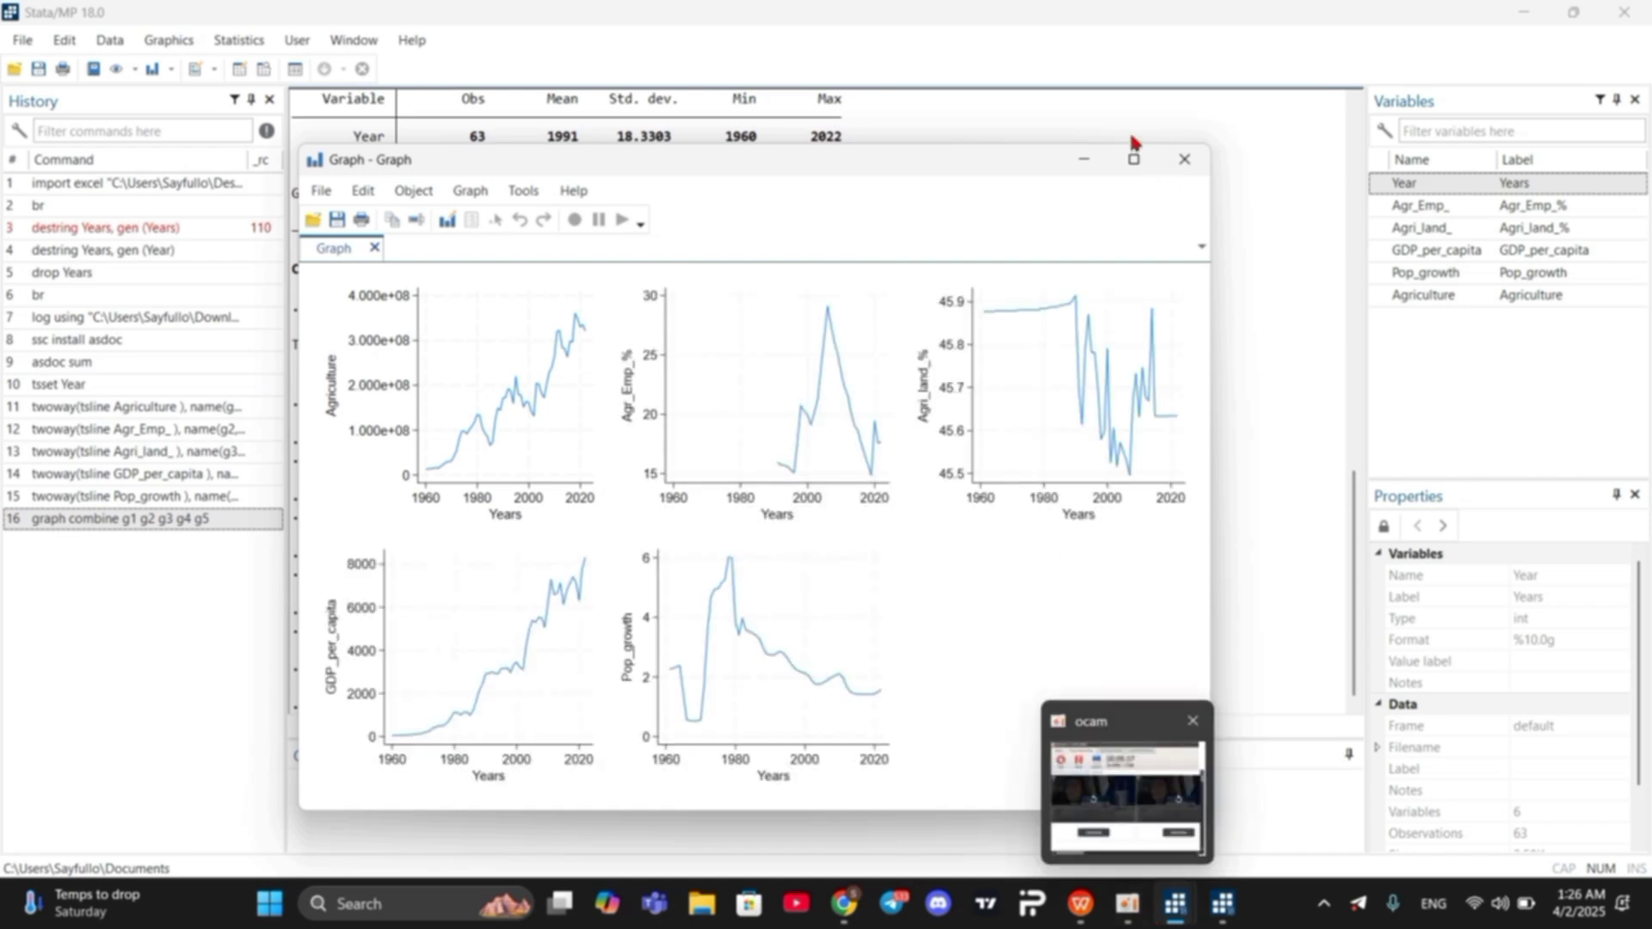
left_click(1084, 158)
left_click(1525, 12)
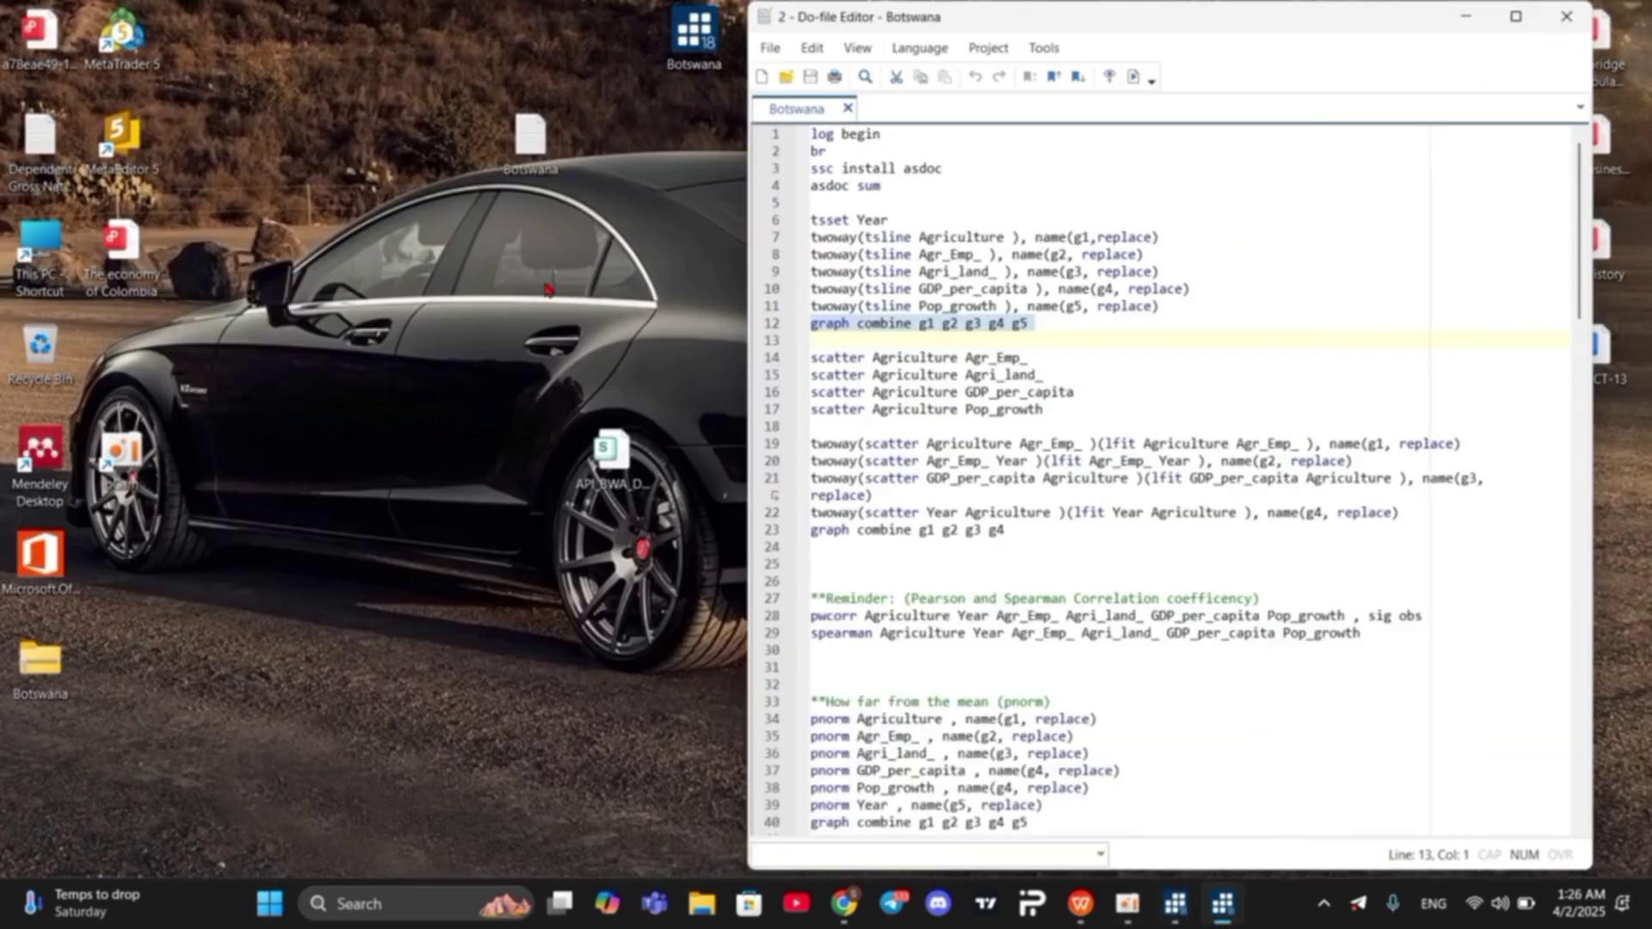
left_click(1466, 17)
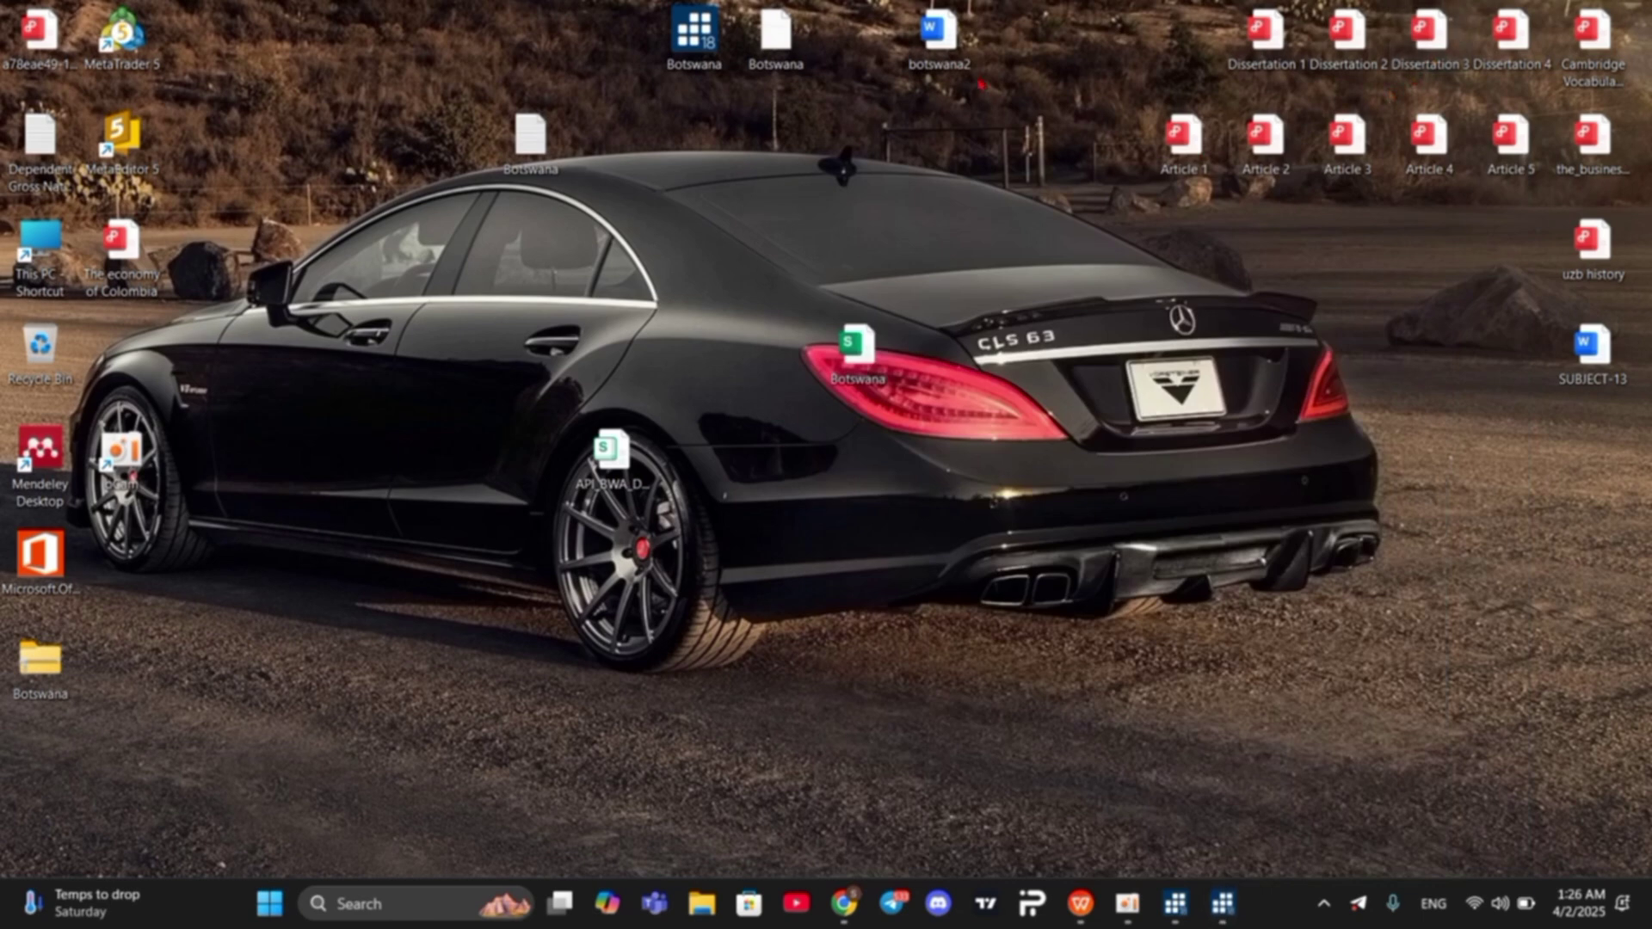
Step: Rename the desktop document botswana2 to botswana and place it below the Botswana file at the top of the desktop
double_click(967, 59)
right_click(971, 67)
left_click(1123, 93)
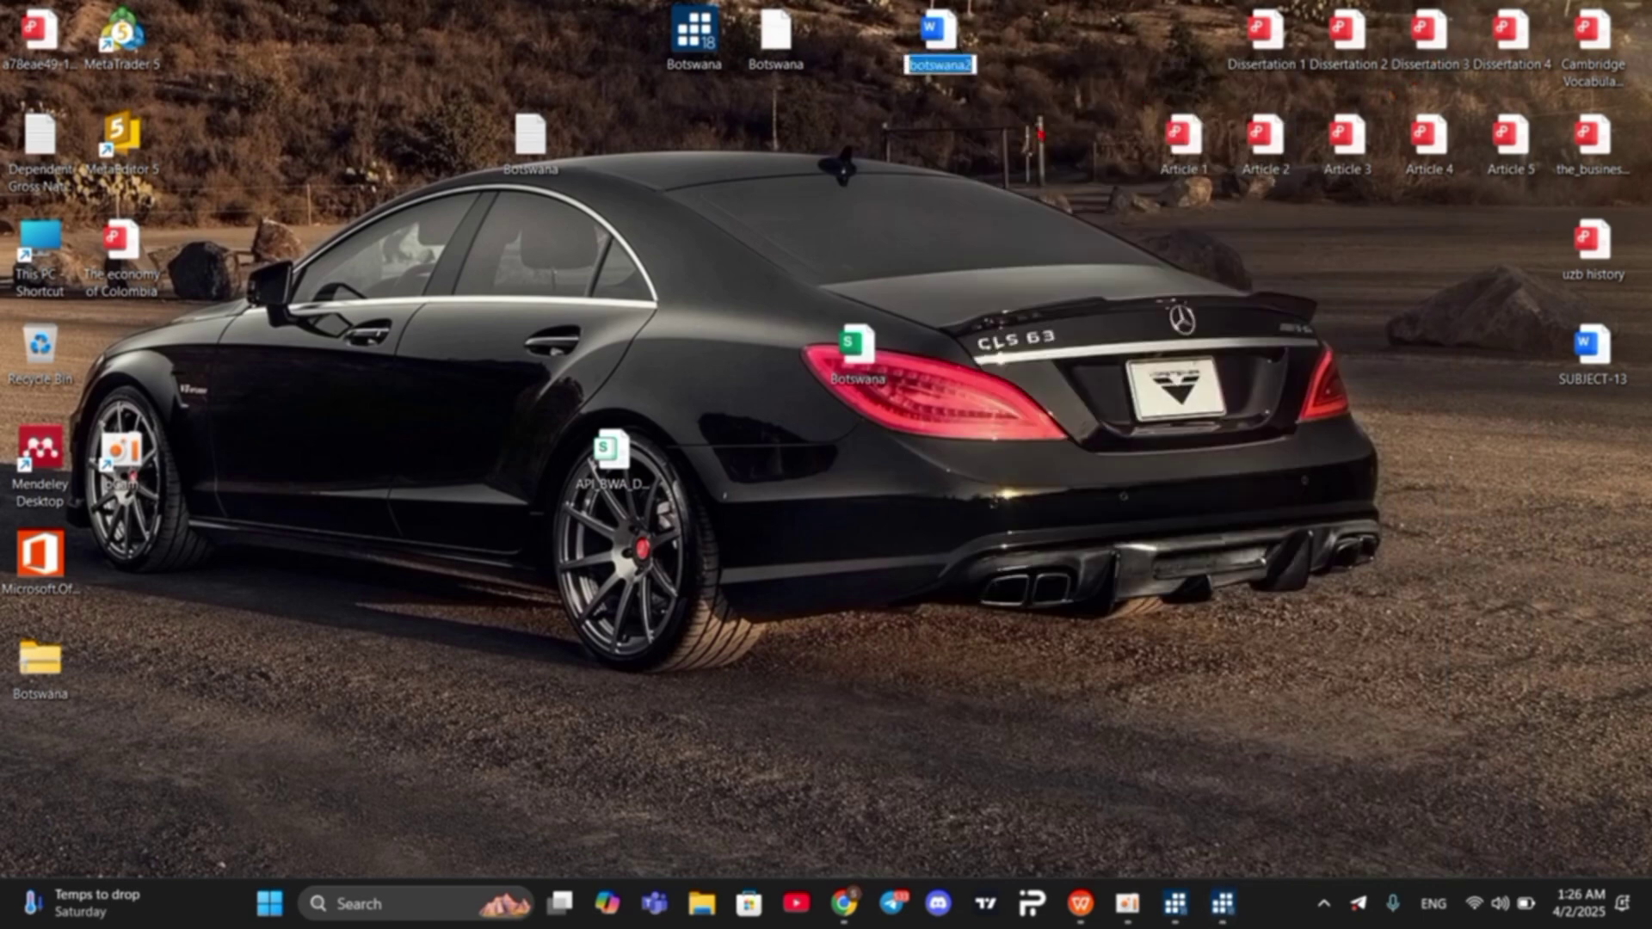
left_click(974, 63)
key("BackSpace")
key("Return")
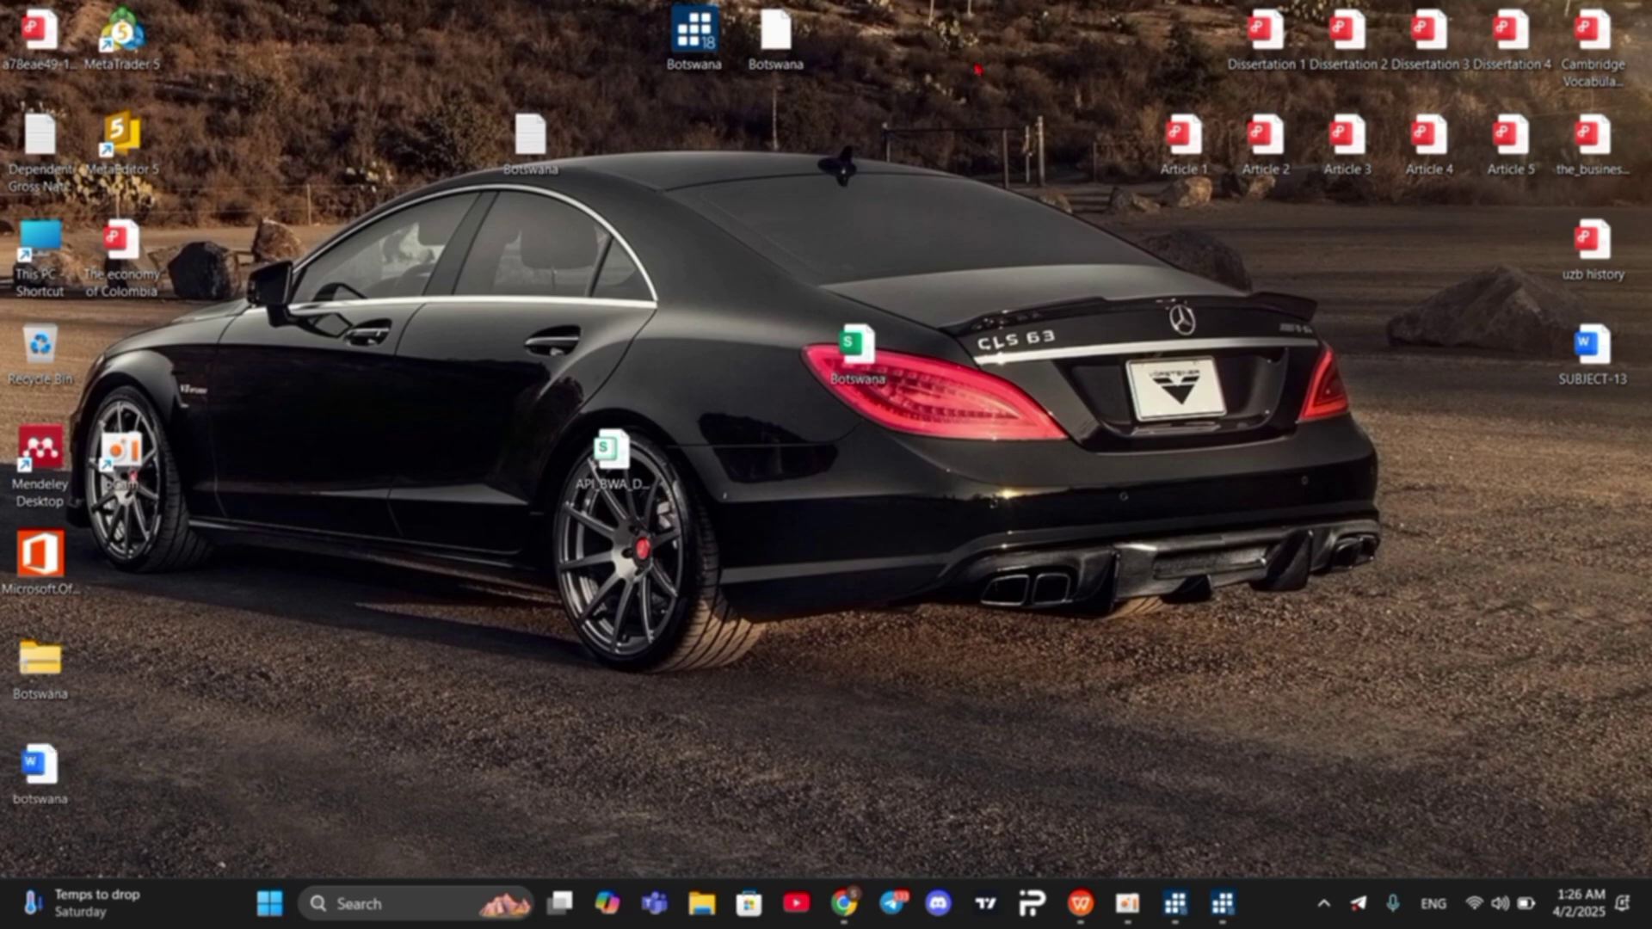
left_click_drag(52, 772, 753, 156)
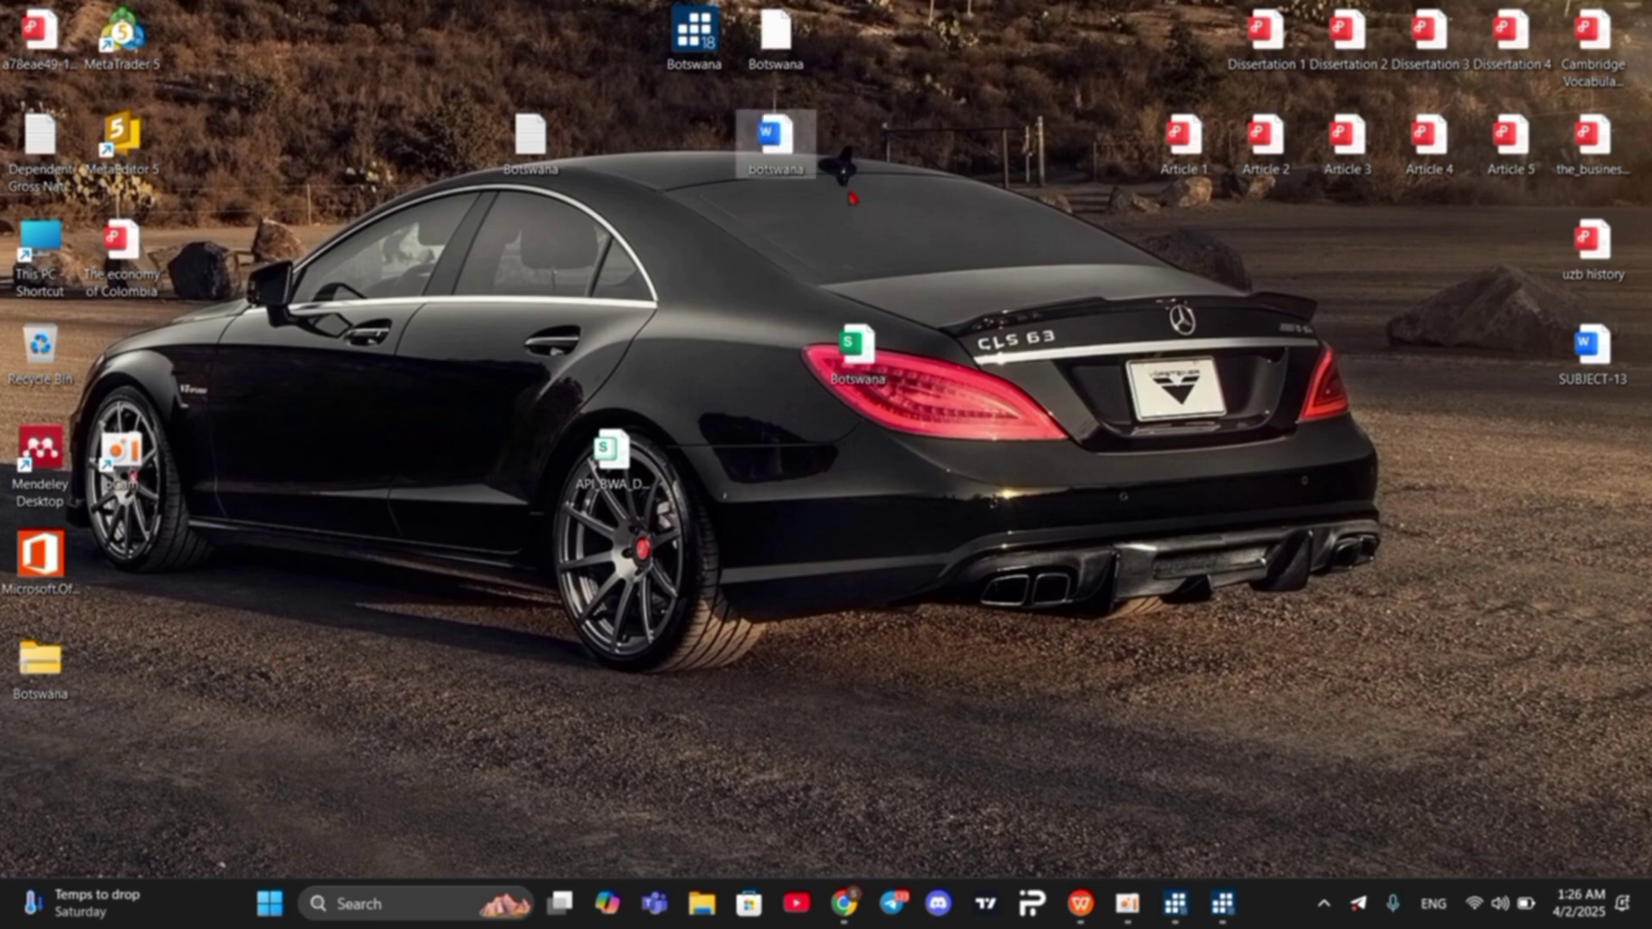
Step: Open botswana.docx in WPS Office and examine the report from its title page through the methods to the time-series graphs
double_click(754, 155)
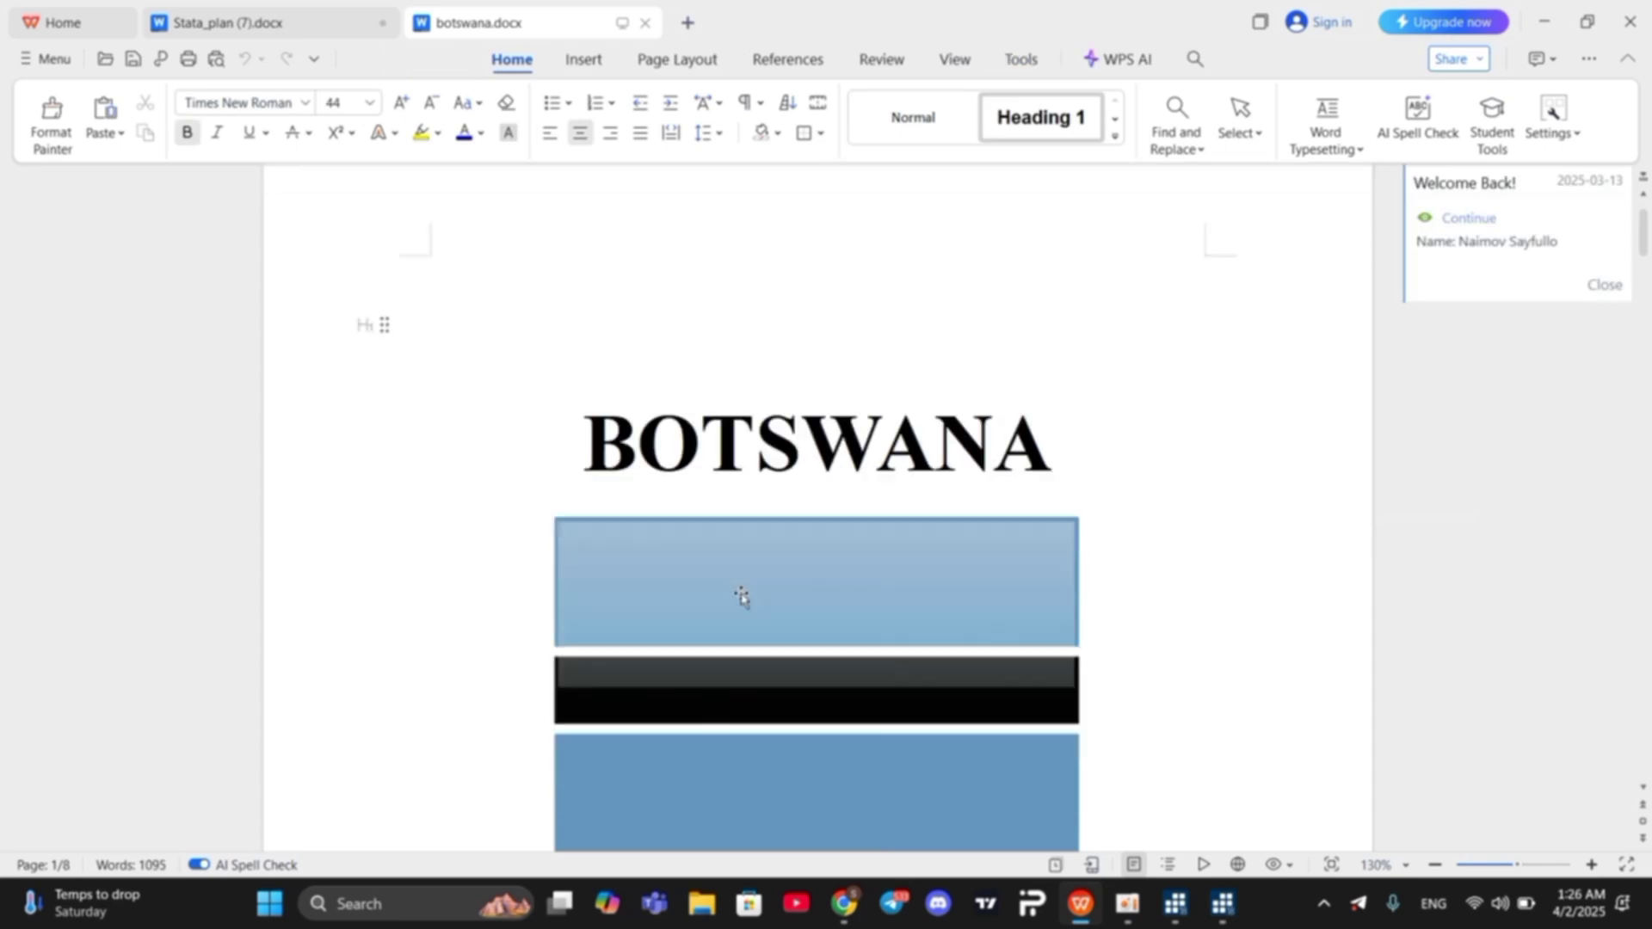
scroll(738, 602, "down", 5)
scroll(739, 658, "down", 15)
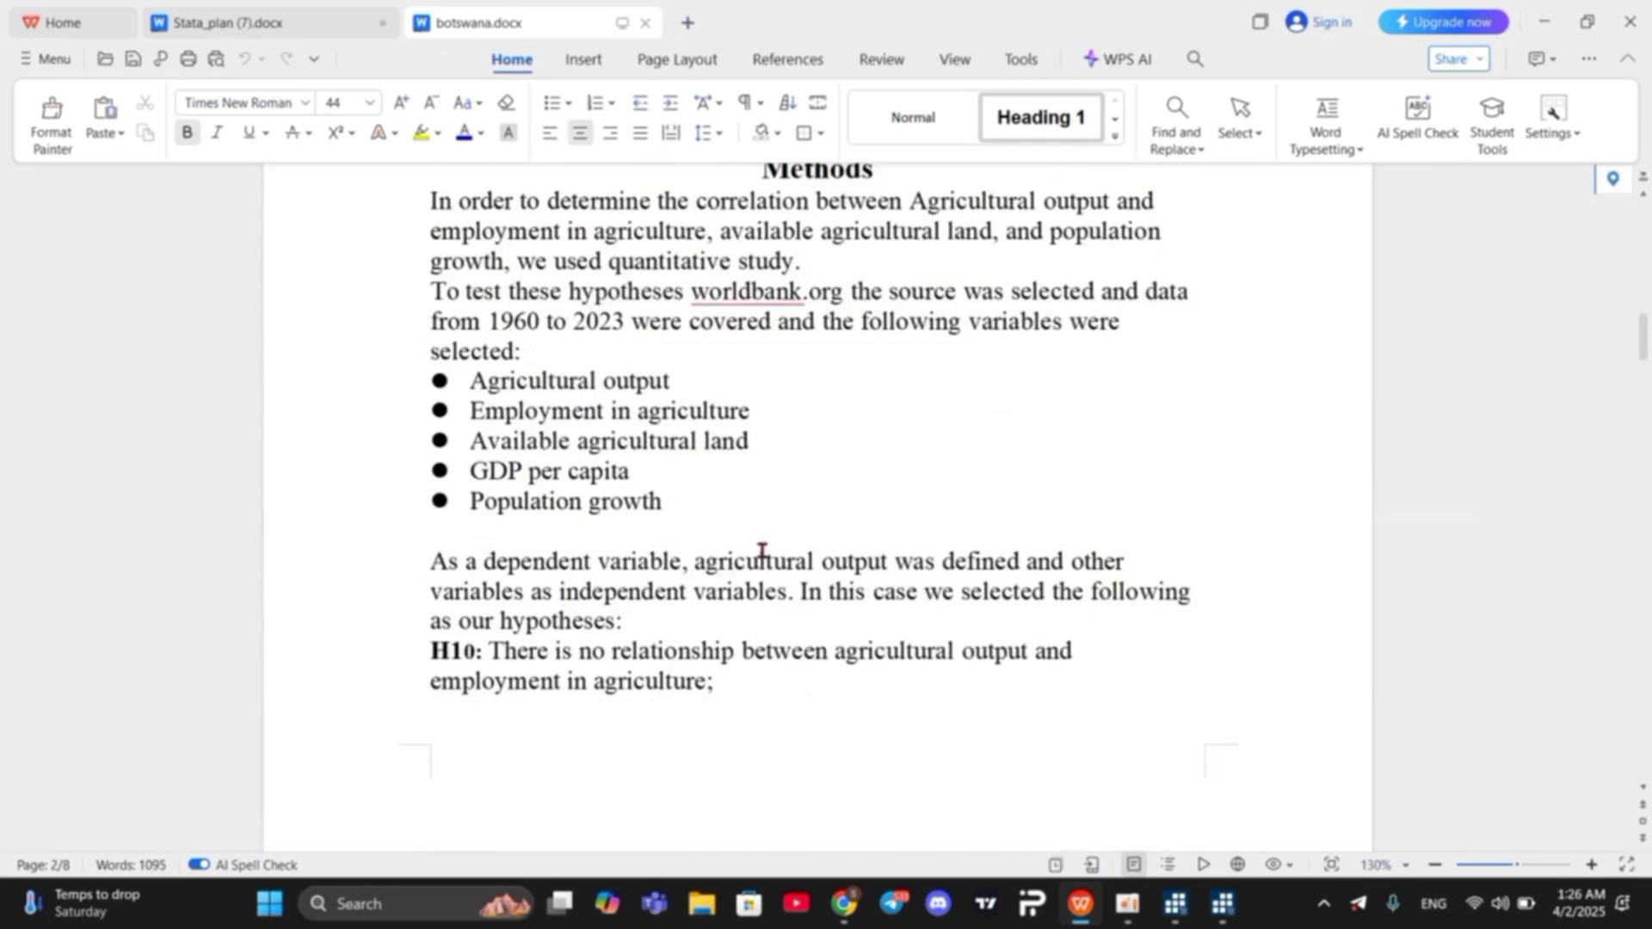
scroll(759, 578, "down", 15)
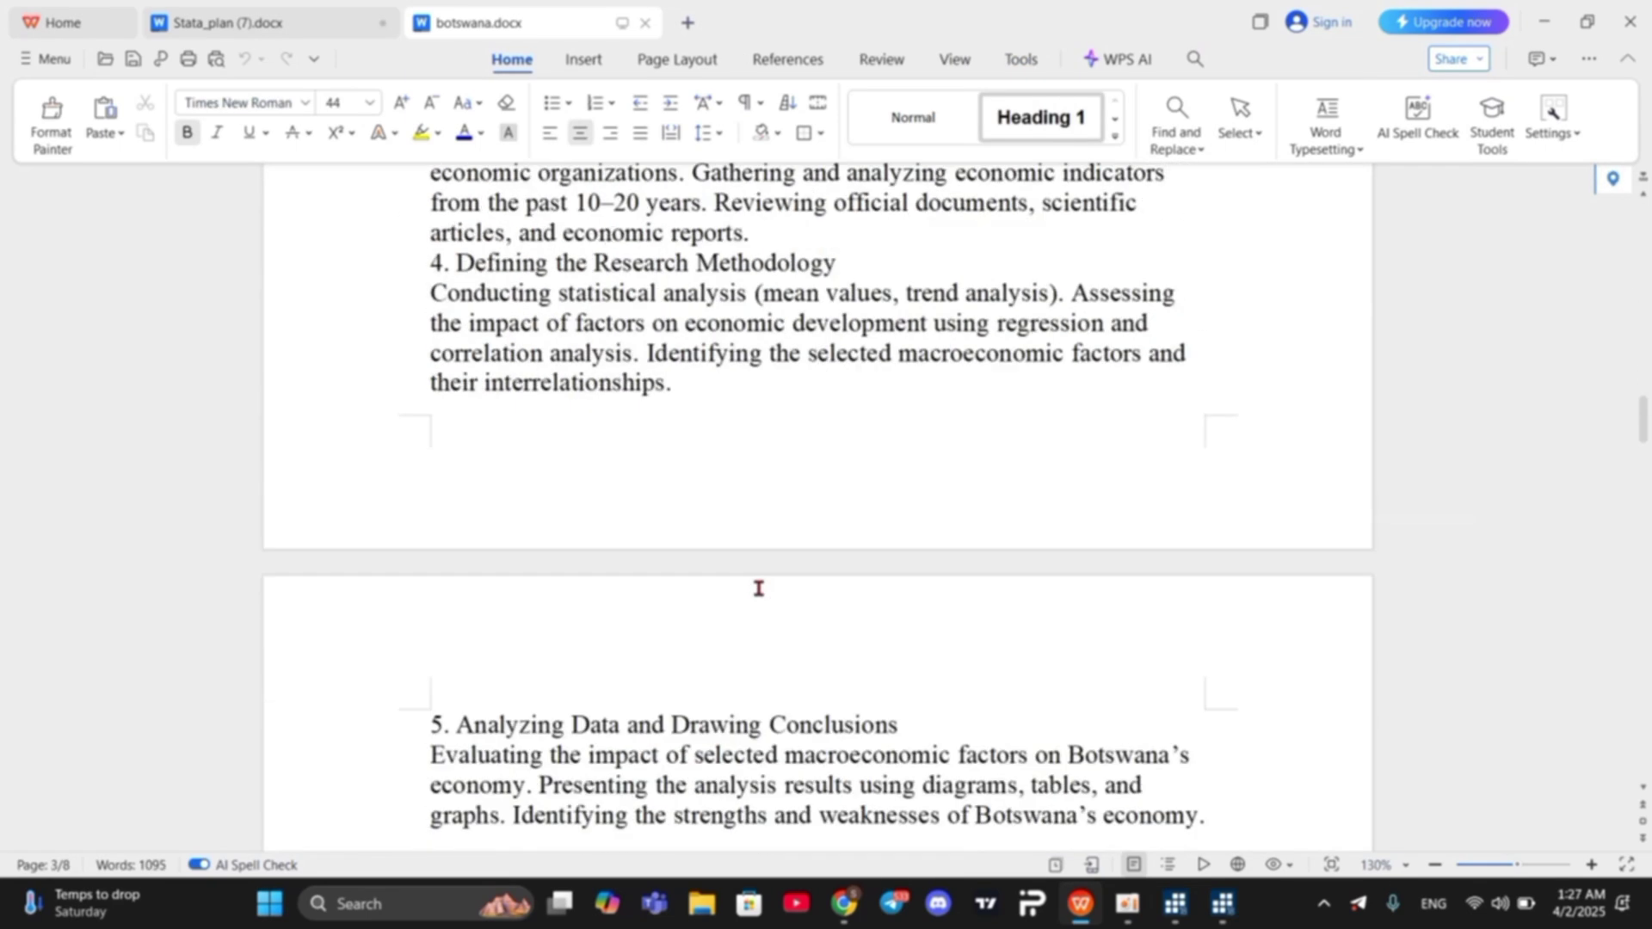
scroll(759, 588, "down", 3)
scroll(758, 588, "down", 5)
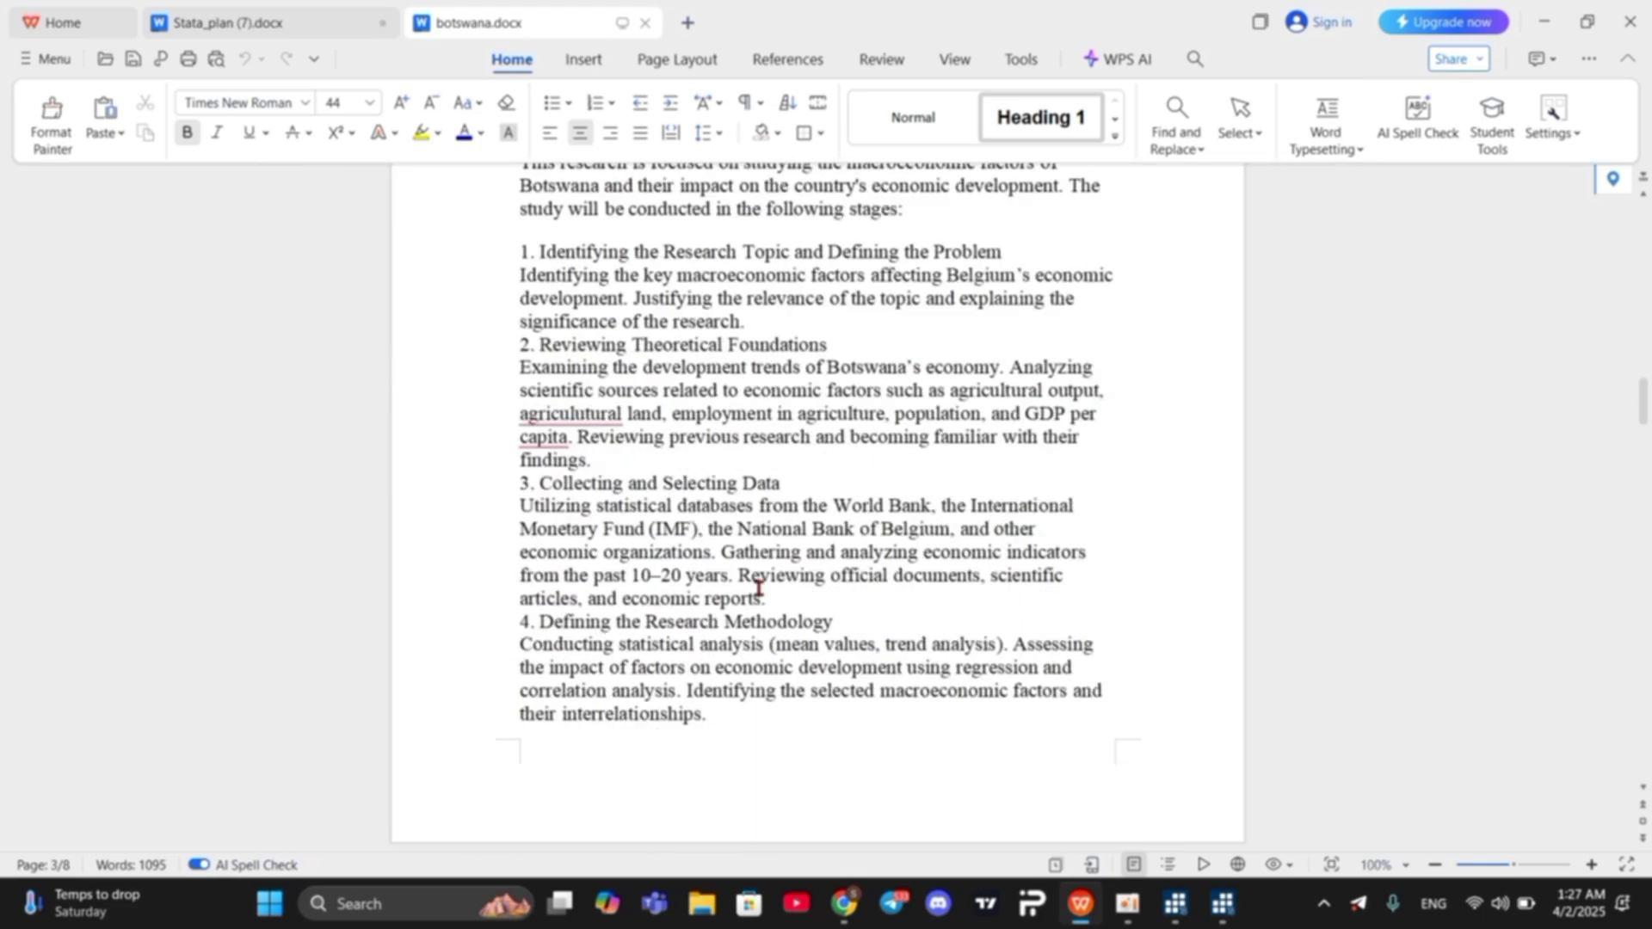
scroll(758, 588, "up", 10)
scroll(758, 588, "up", 6)
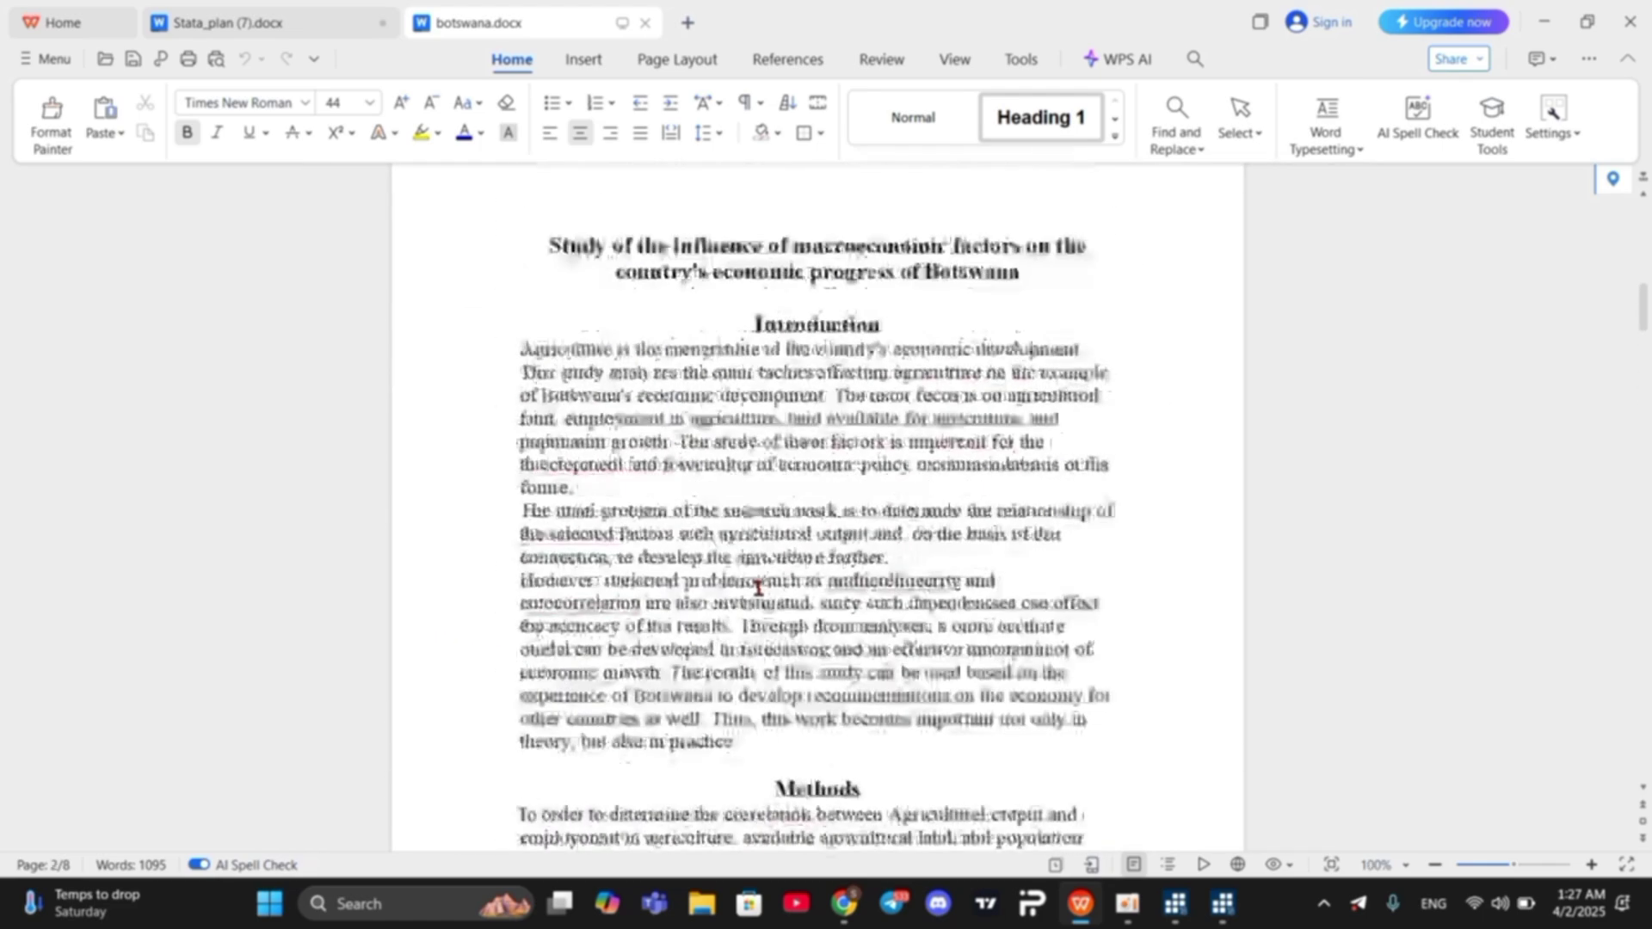
scroll(758, 588, "down", 15)
scroll(759, 588, "down", 5)
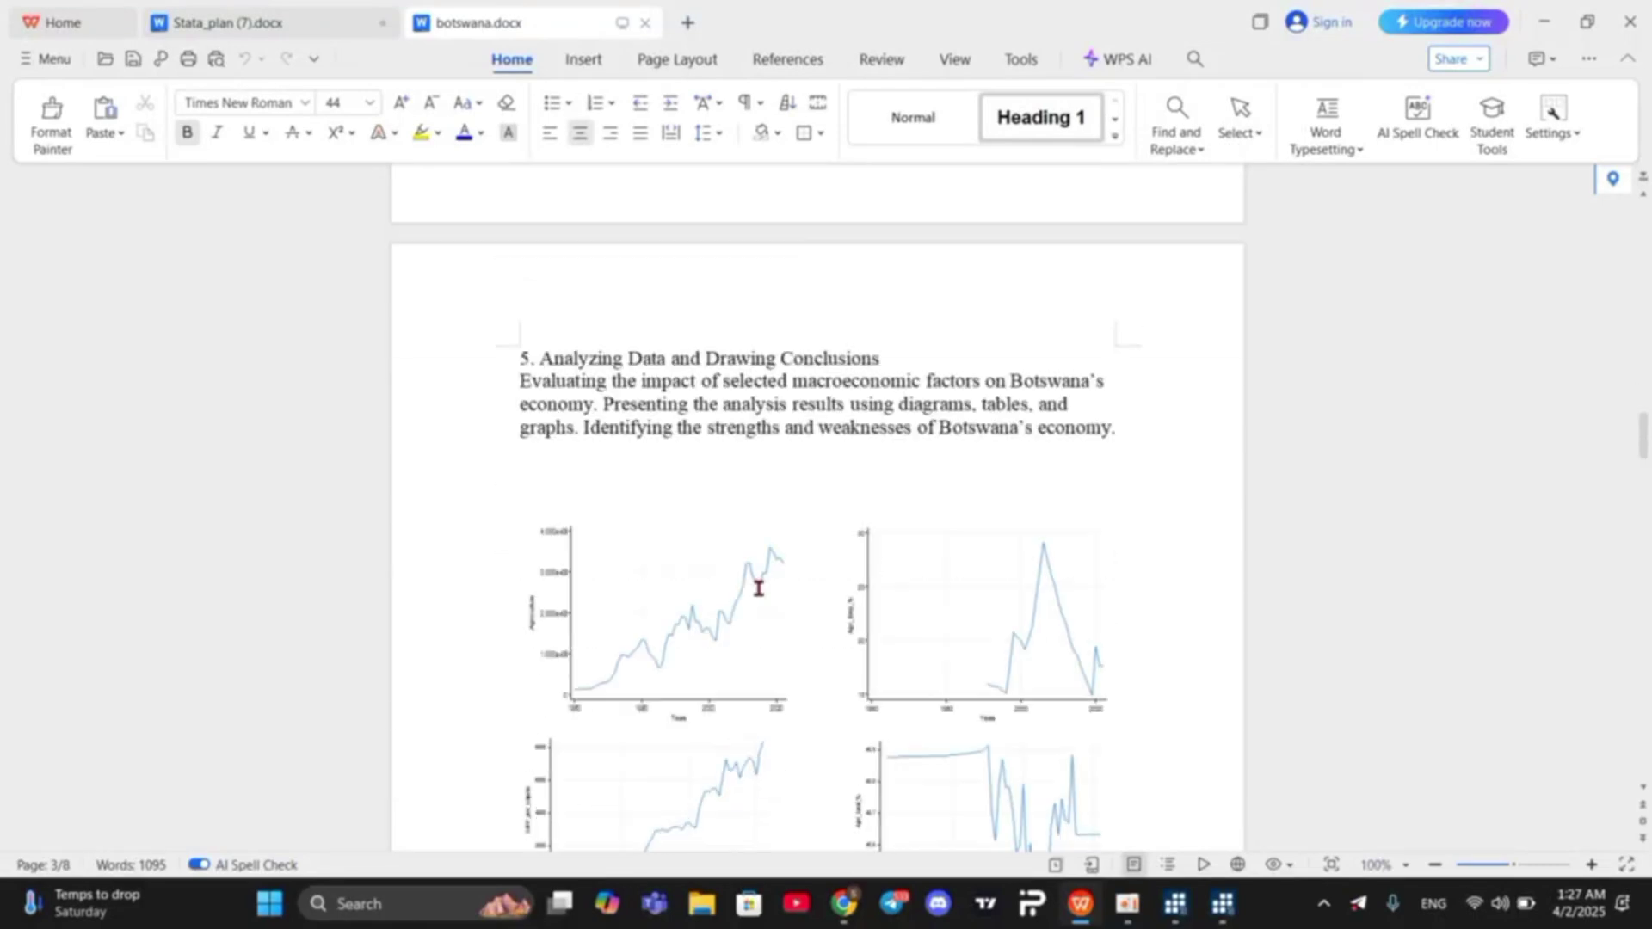
scroll(759, 588, "down", 3)
left_click(936, 491)
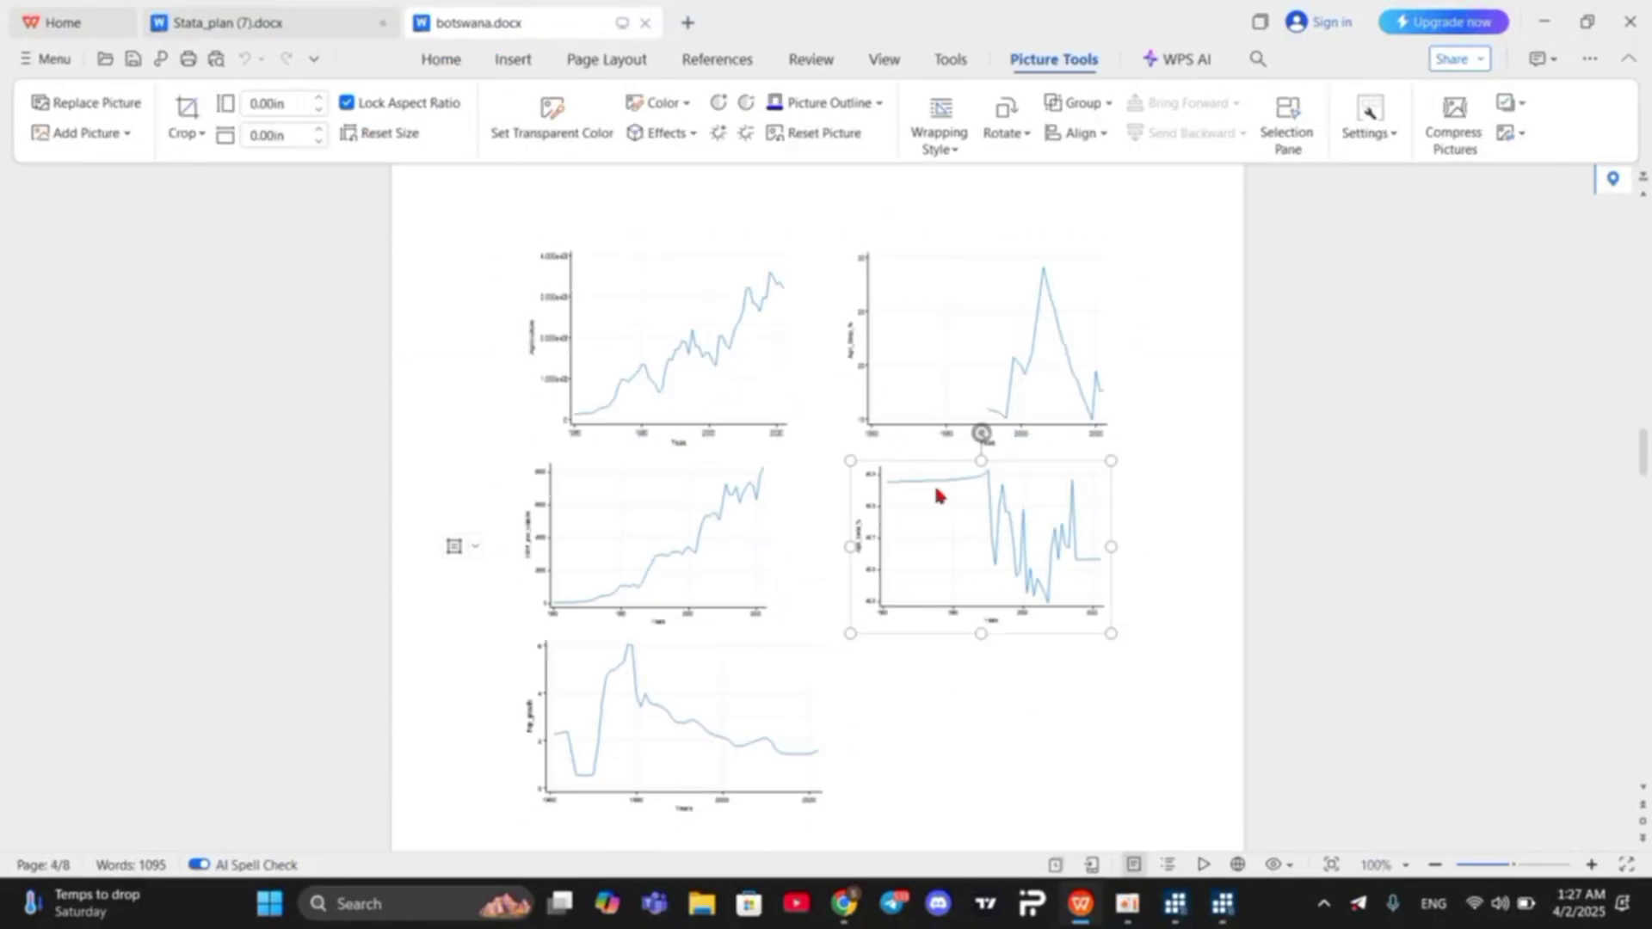
right_click(940, 495)
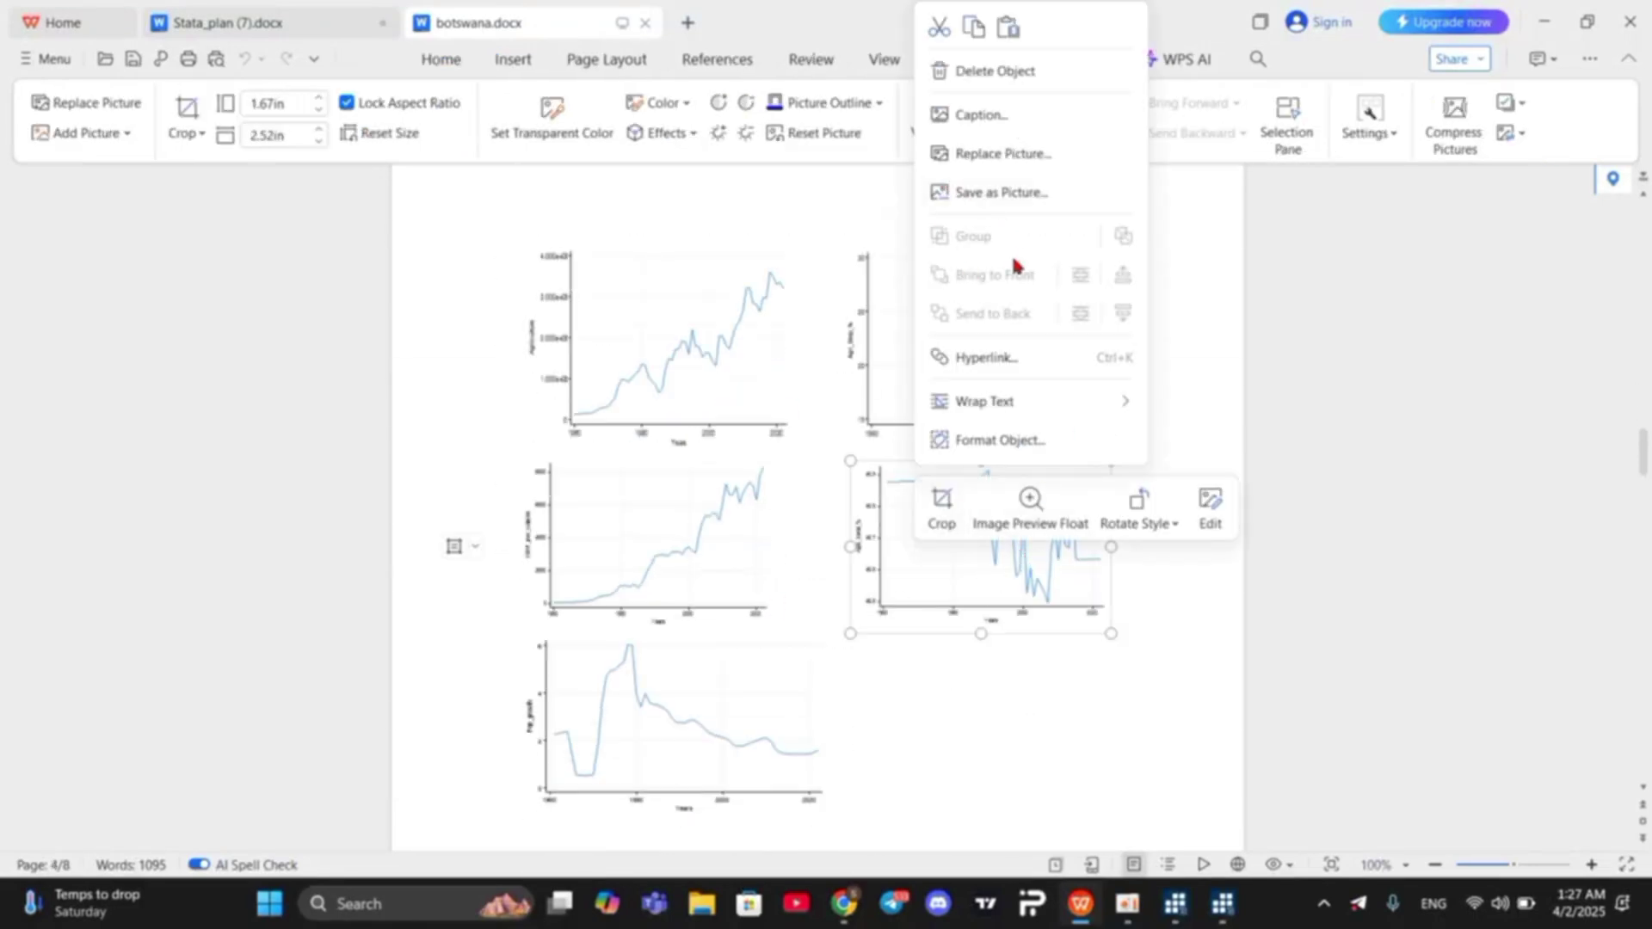
left_click(1018, 678)
right_click(1018, 679)
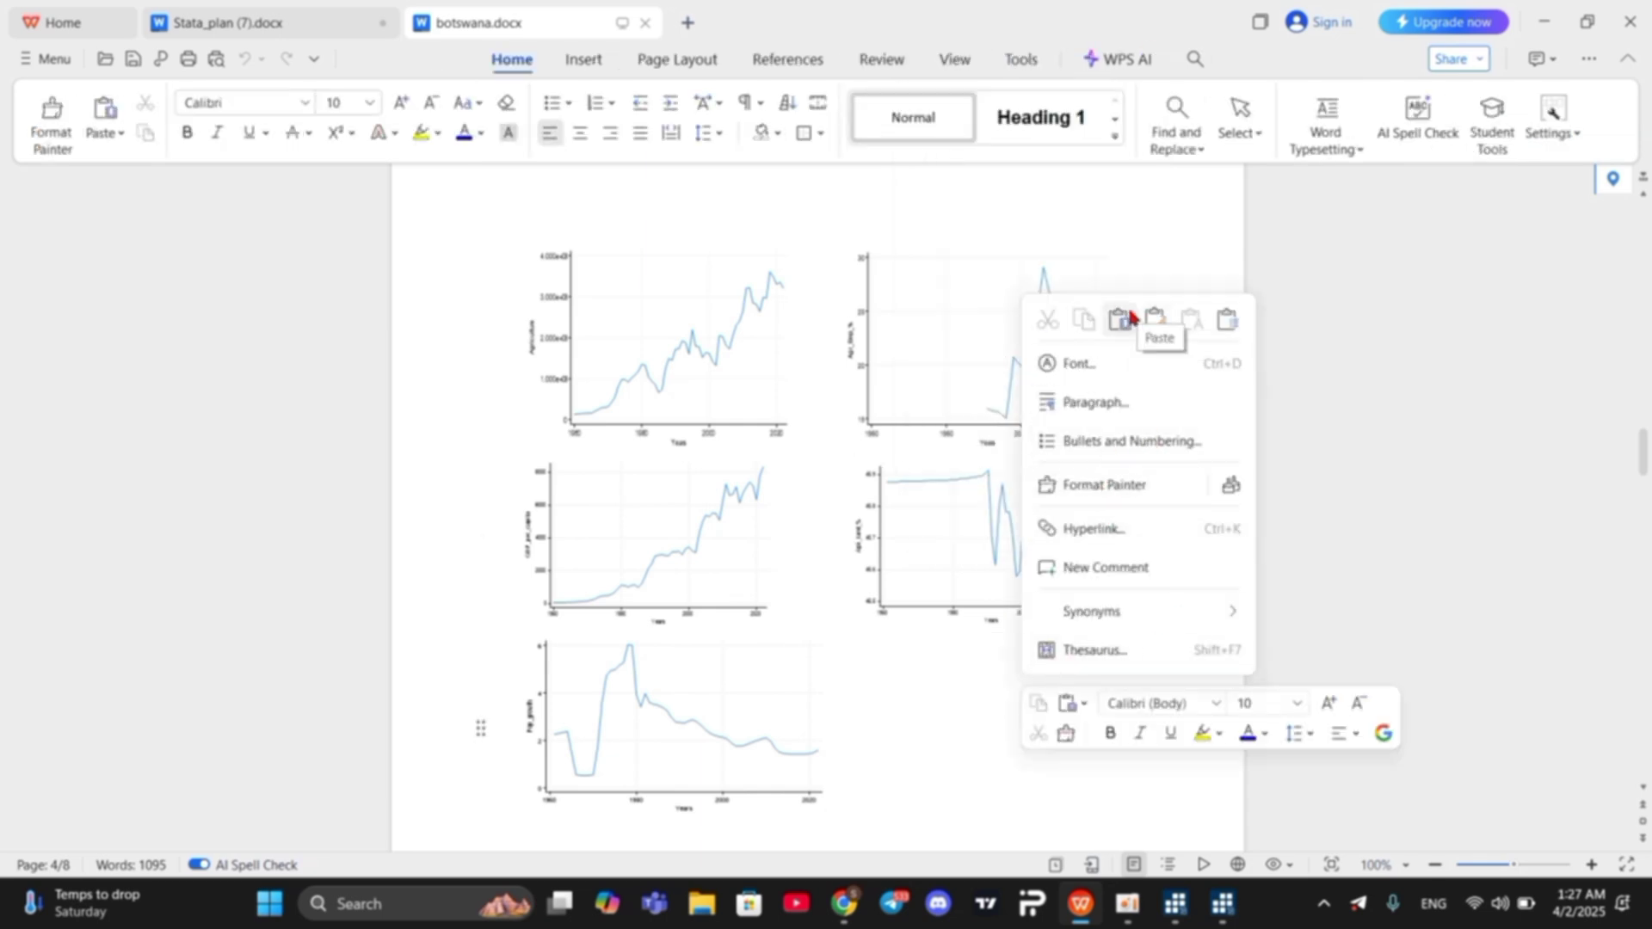
left_click(918, 725)
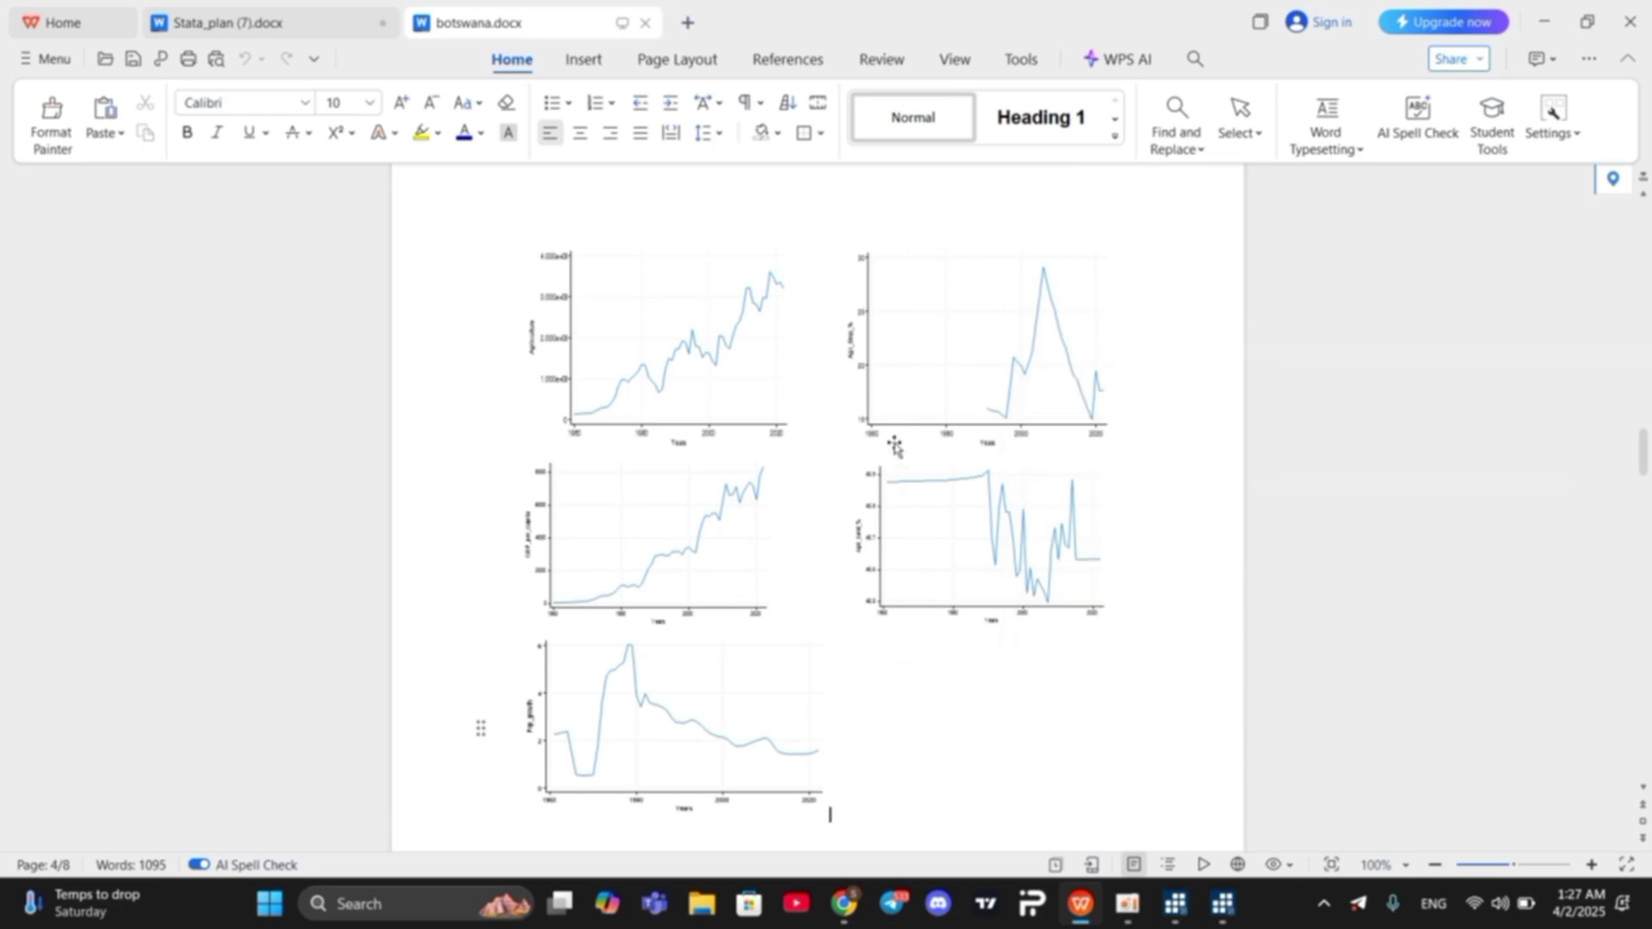
Step: Check the Figure 1 caption, return to the Botswana do-file, and examine its diagnostic test, logarithm and regression model commands
scroll(890, 645, "down", 3)
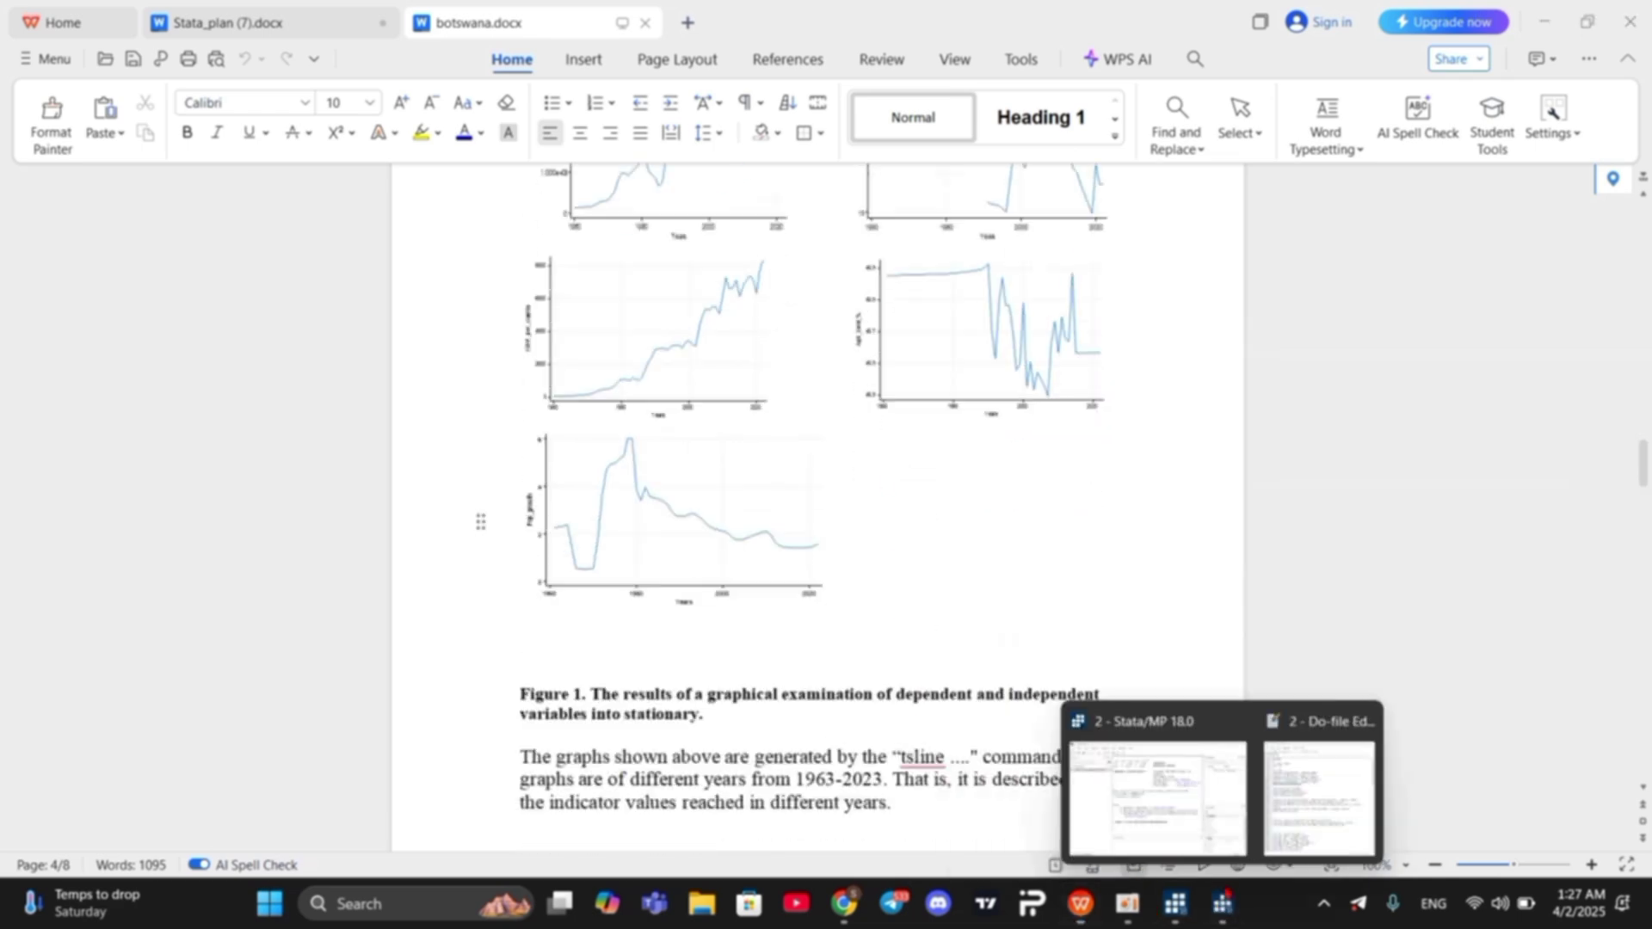
left_click(1317, 775)
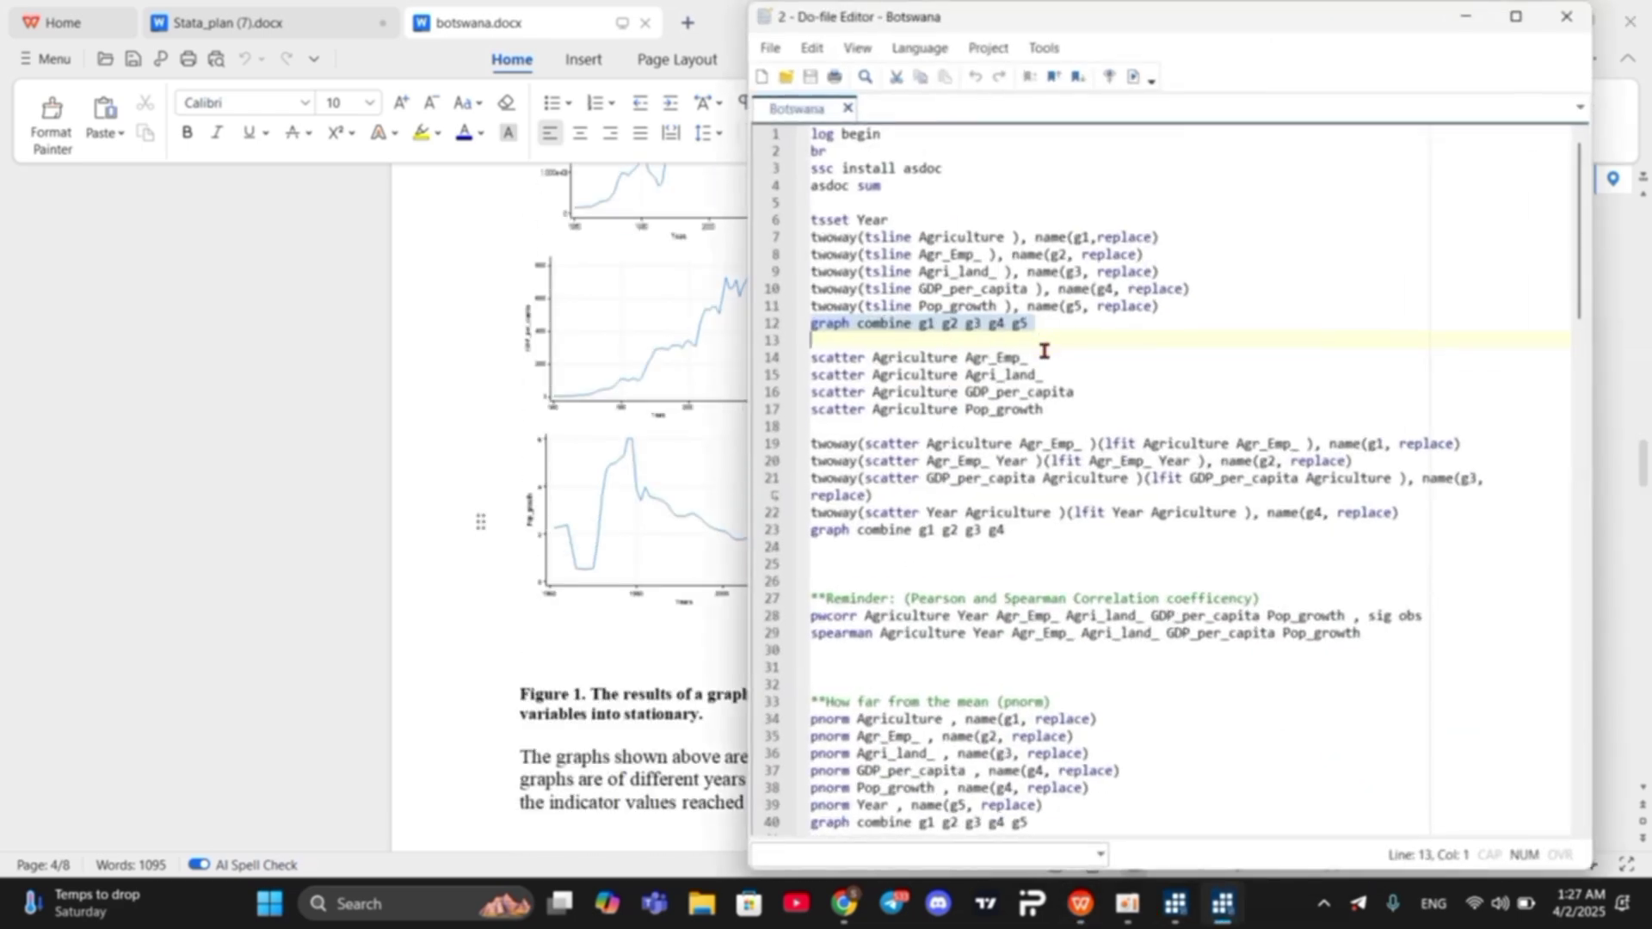
scroll(999, 512, "down", 20)
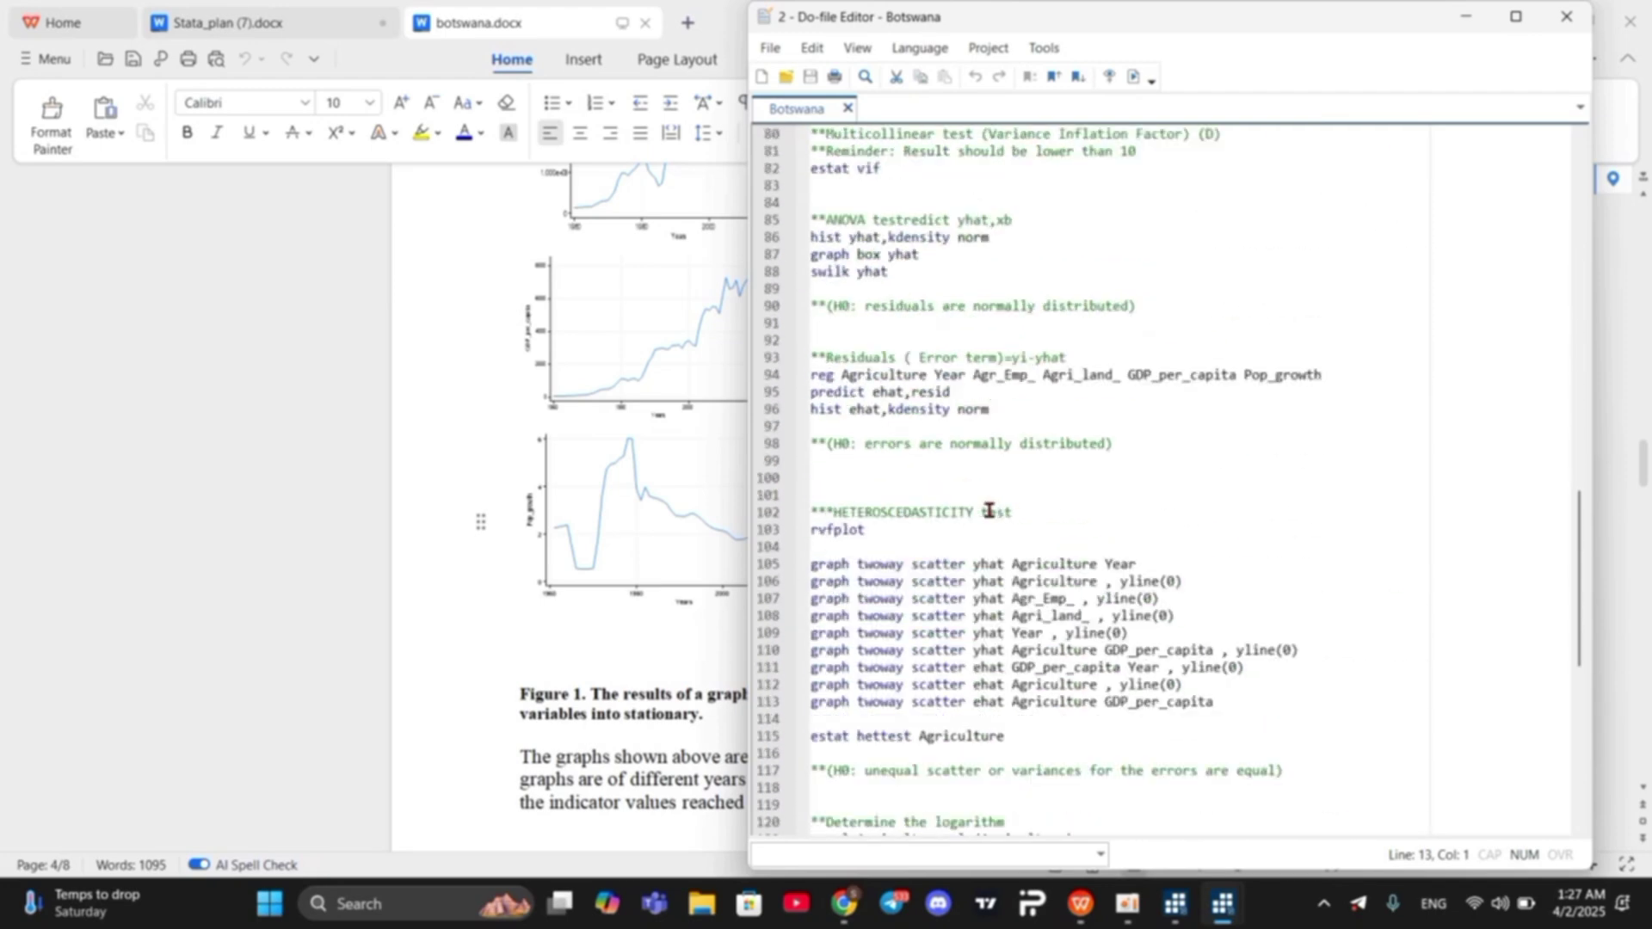
scroll(990, 511, "down", 10)
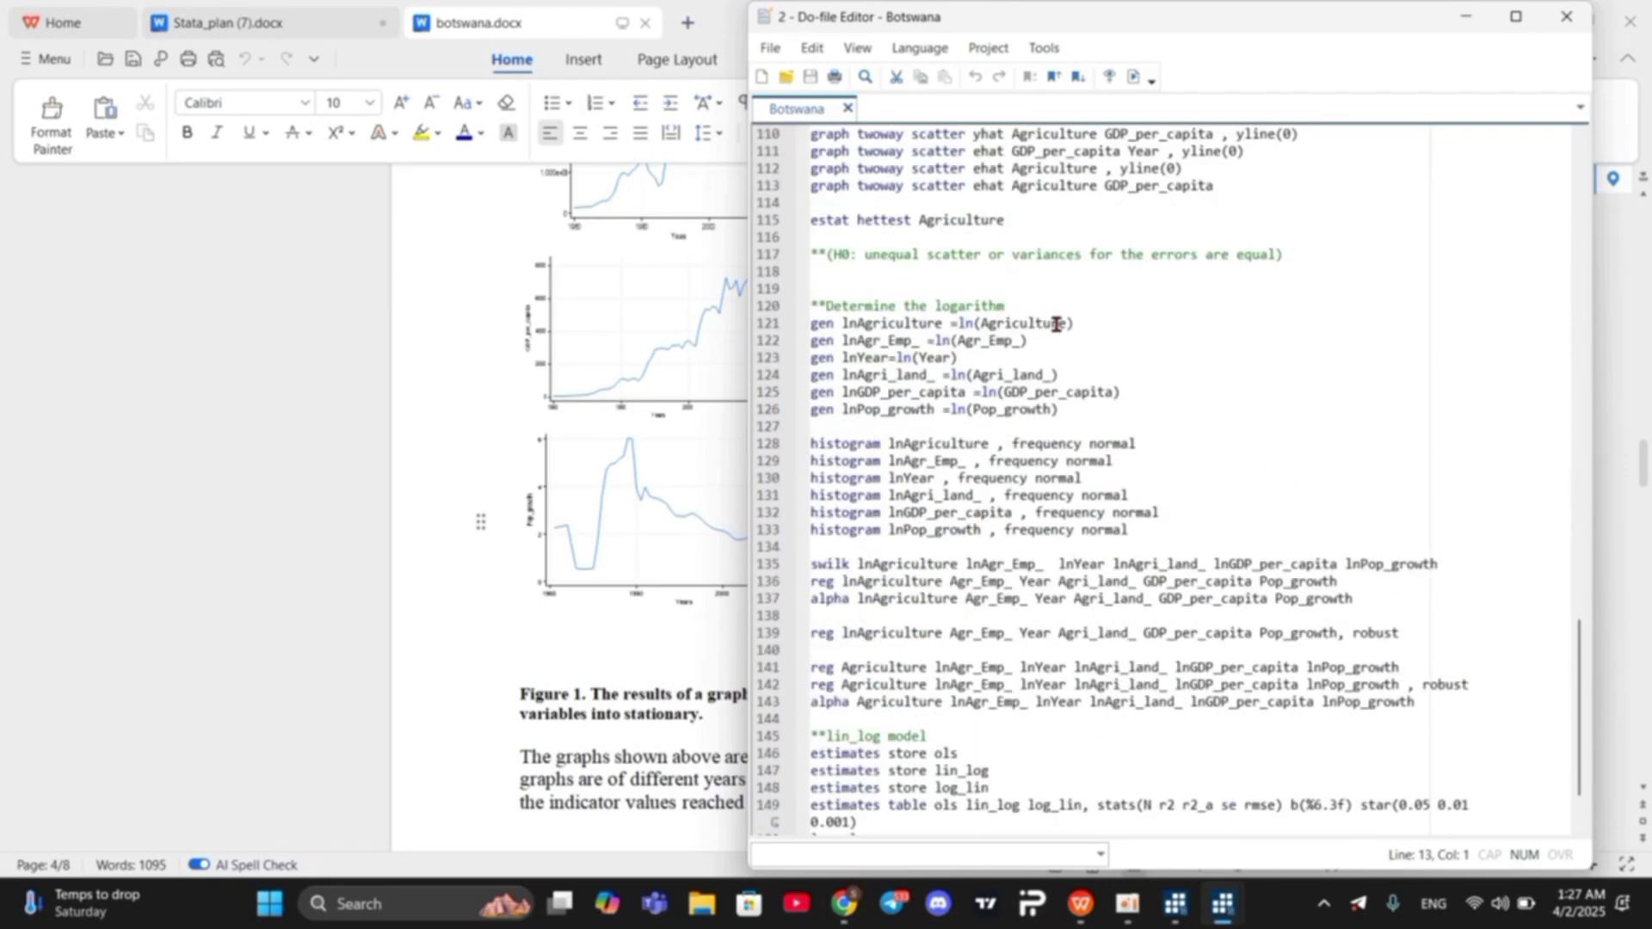
left_click_drag(1074, 323, 812, 323)
scroll(962, 399, "down", 2)
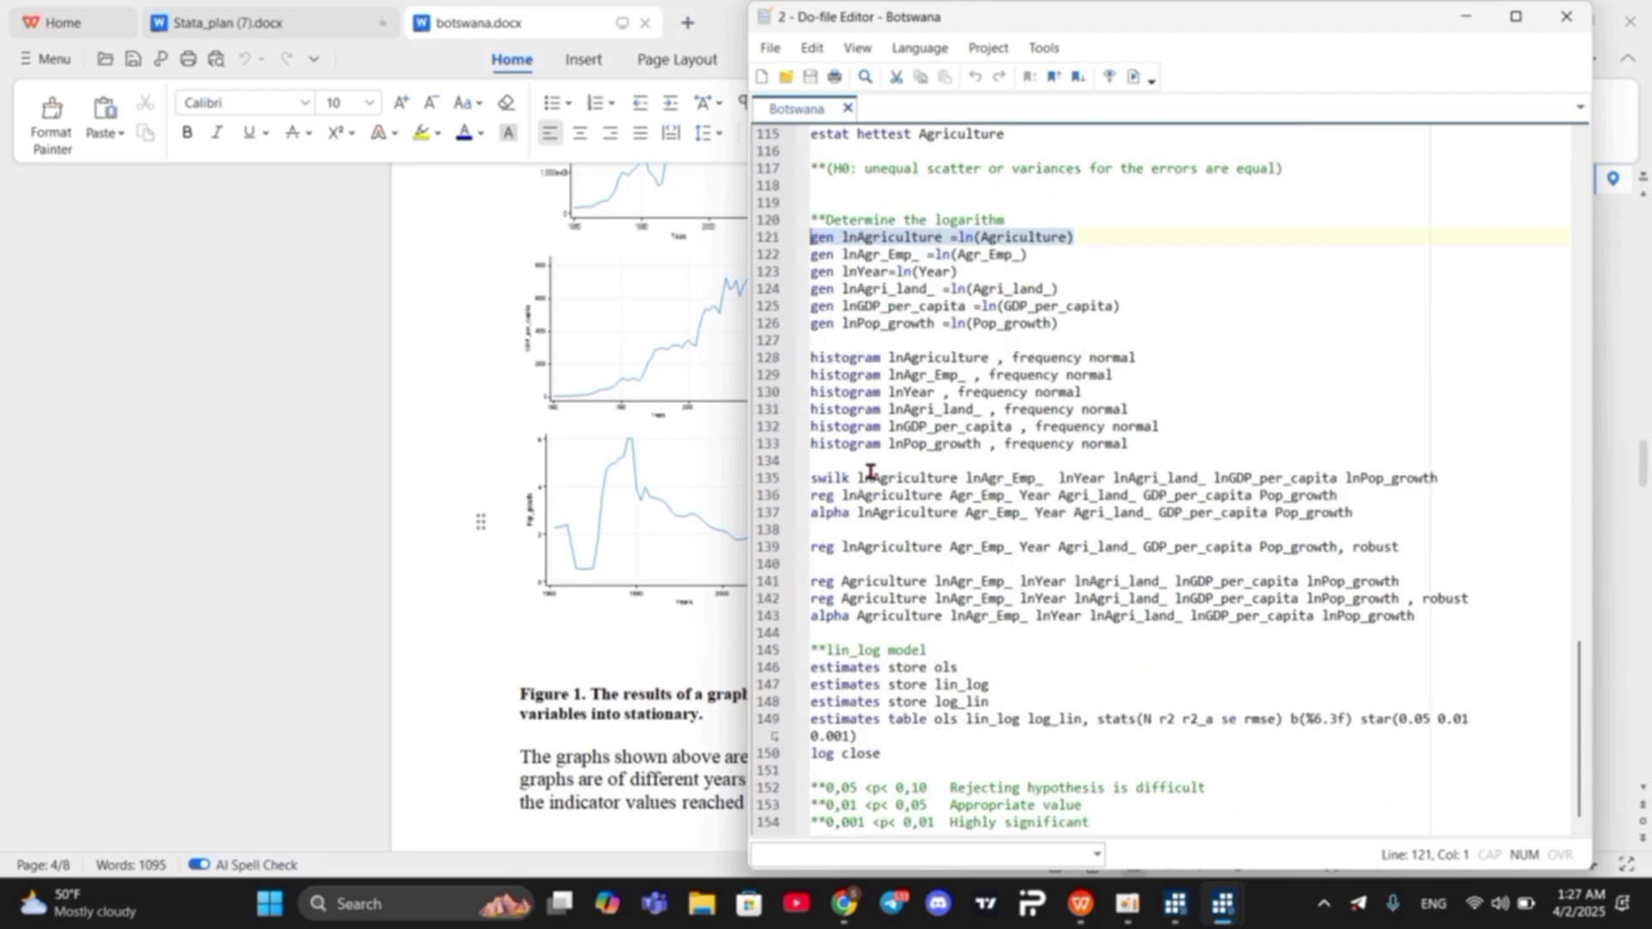
Step: Examine the logarithm, histogram and swilk commands in the Botswana do-file and return to its opening commands
left_click_drag(811, 479, 981, 469)
left_click(1214, 393)
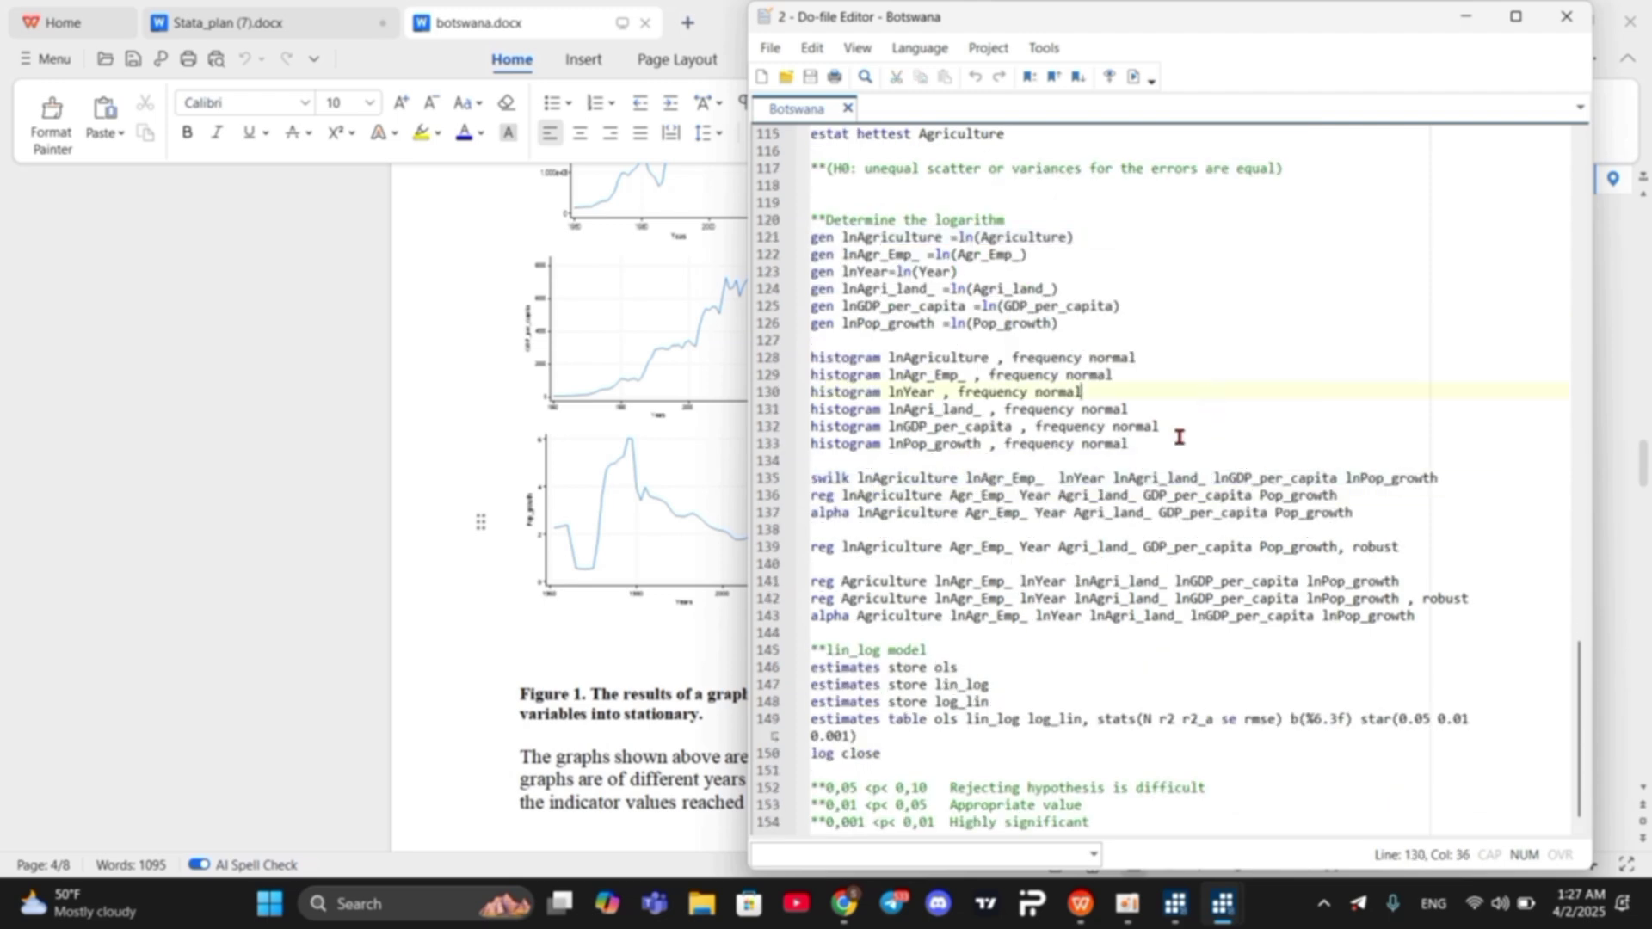
scroll(1150, 462, "up", 20)
scroll(1151, 463, "up", 13)
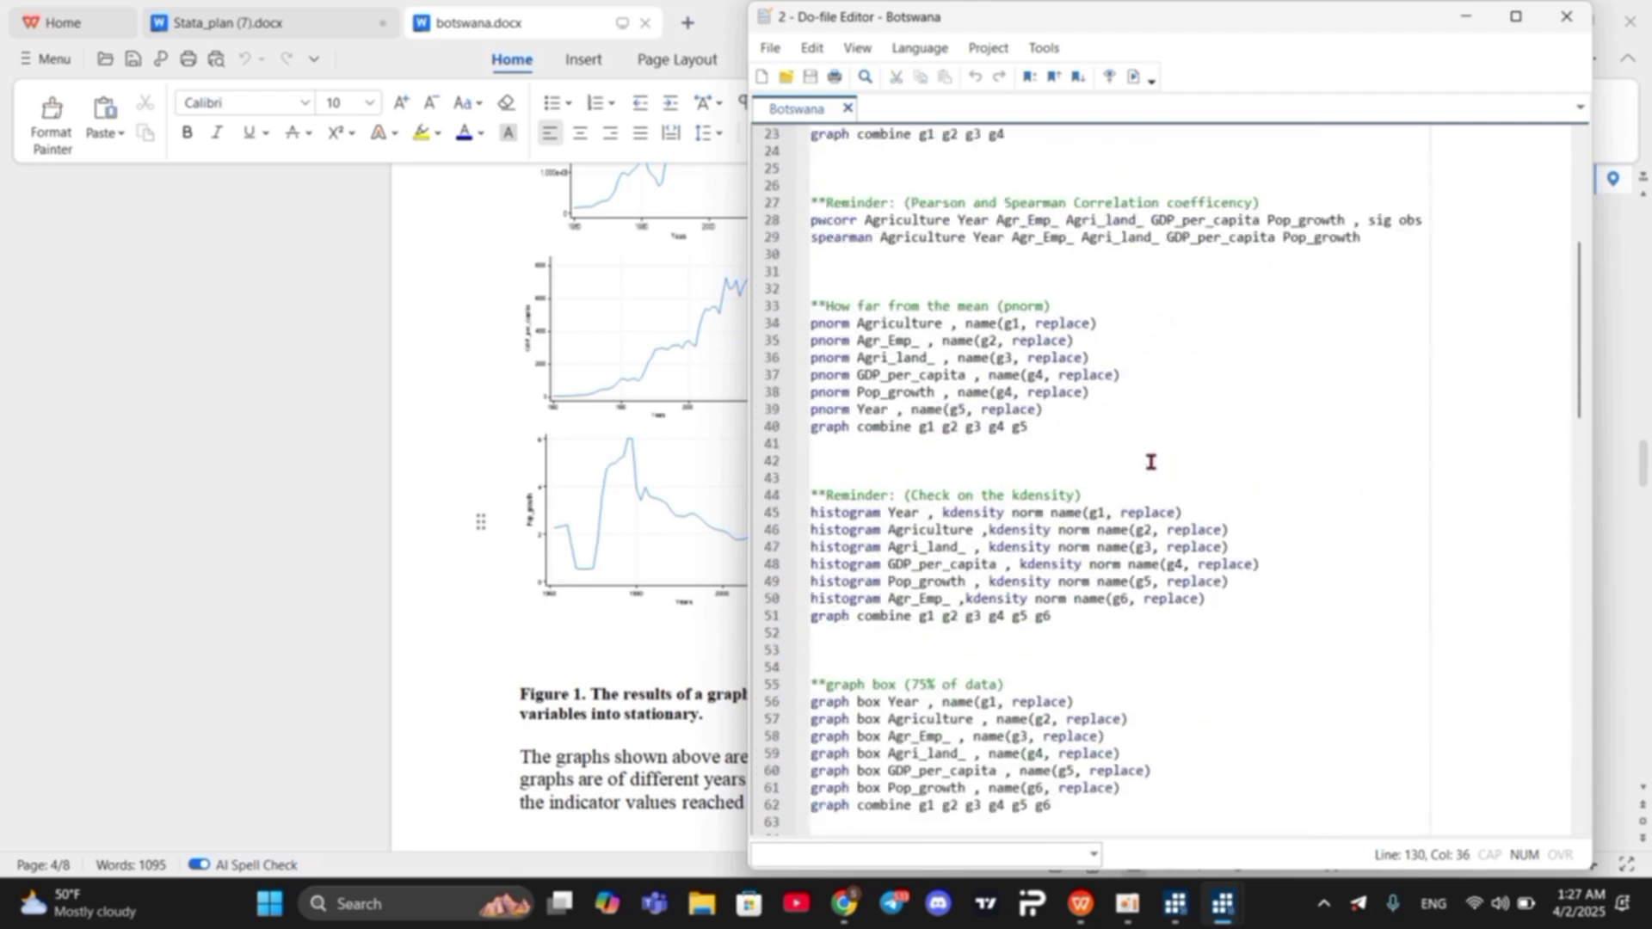
Step: Take the log close command from the end of the Botswana do-file and run it in Stata
mouse_move(1176, 904)
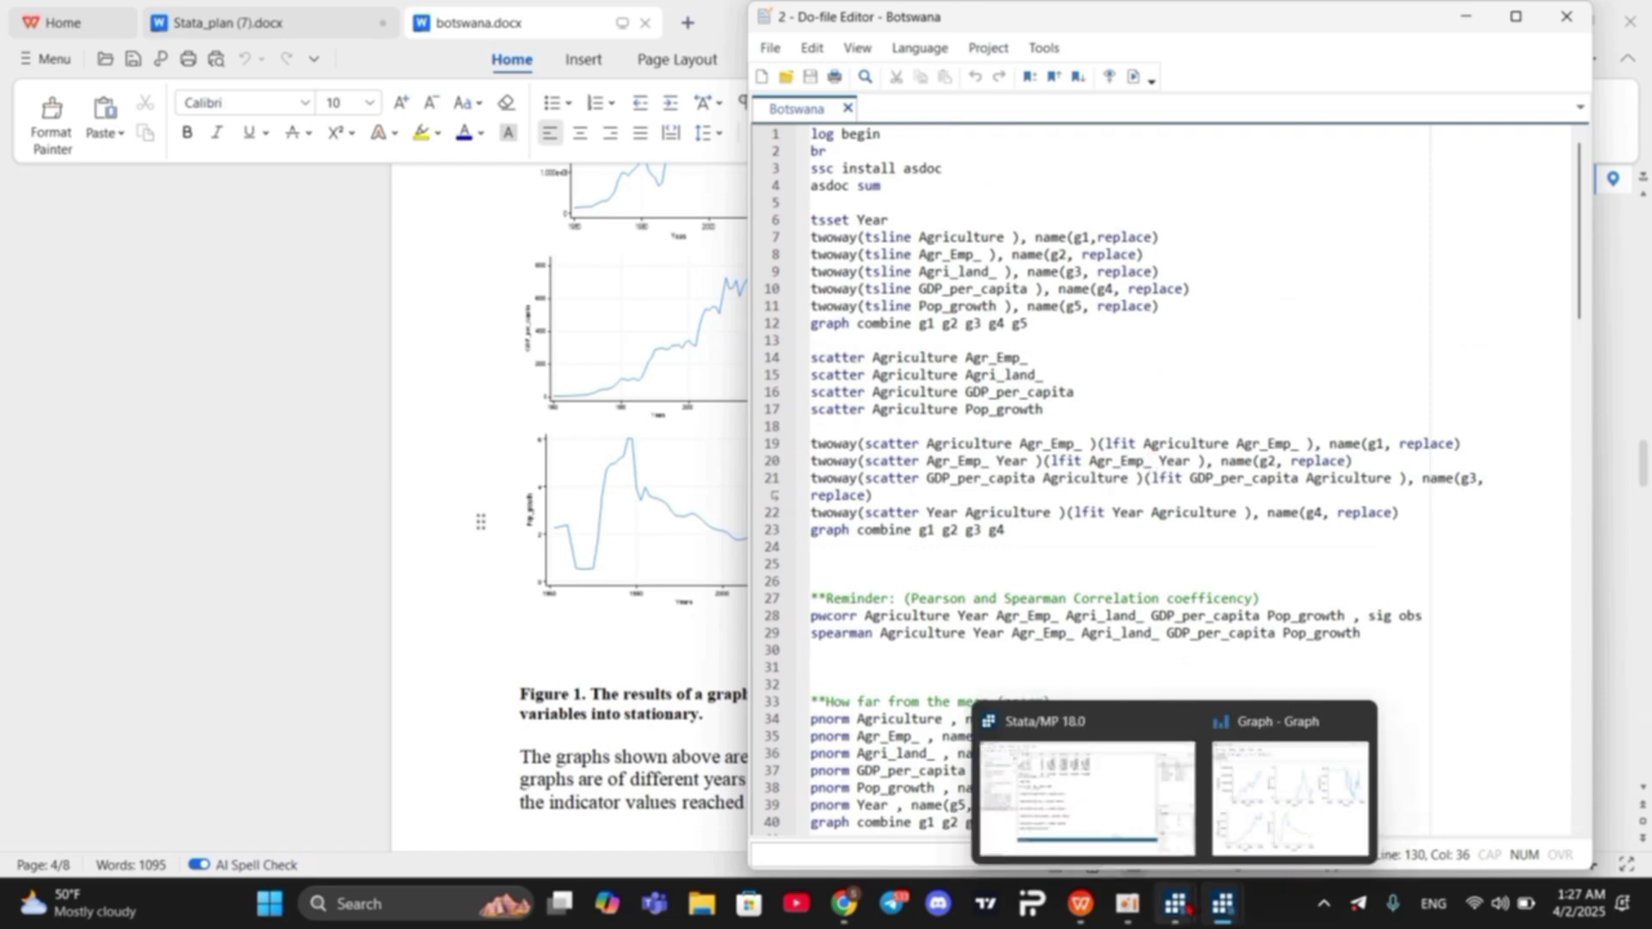
left_click(1110, 791)
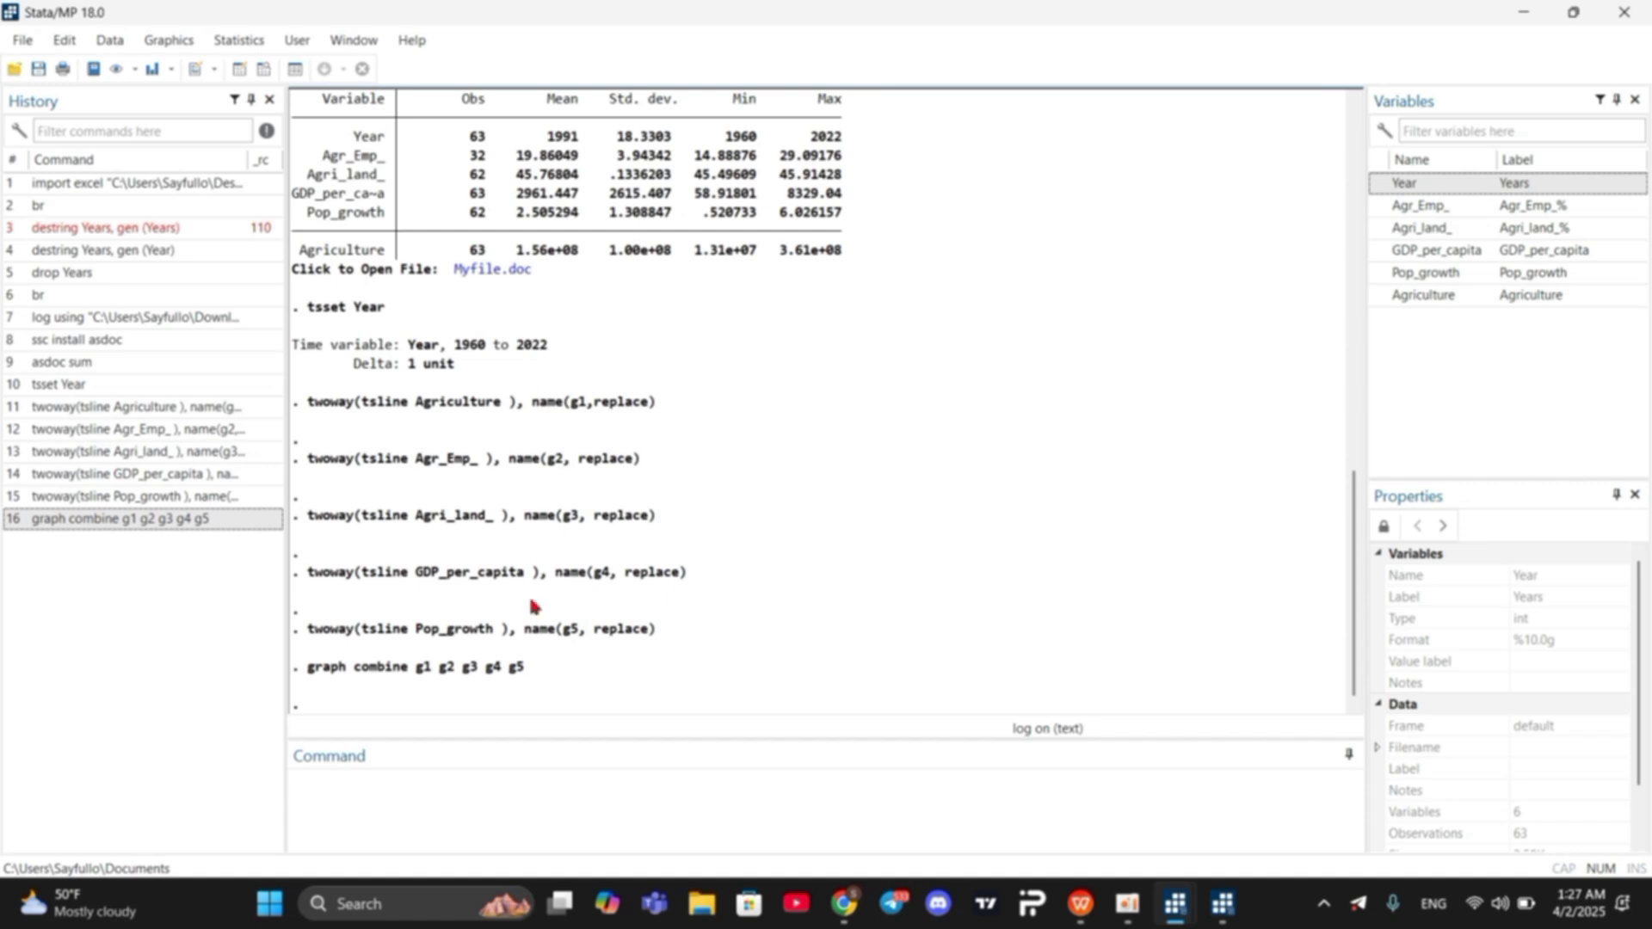
left_click(370, 804)
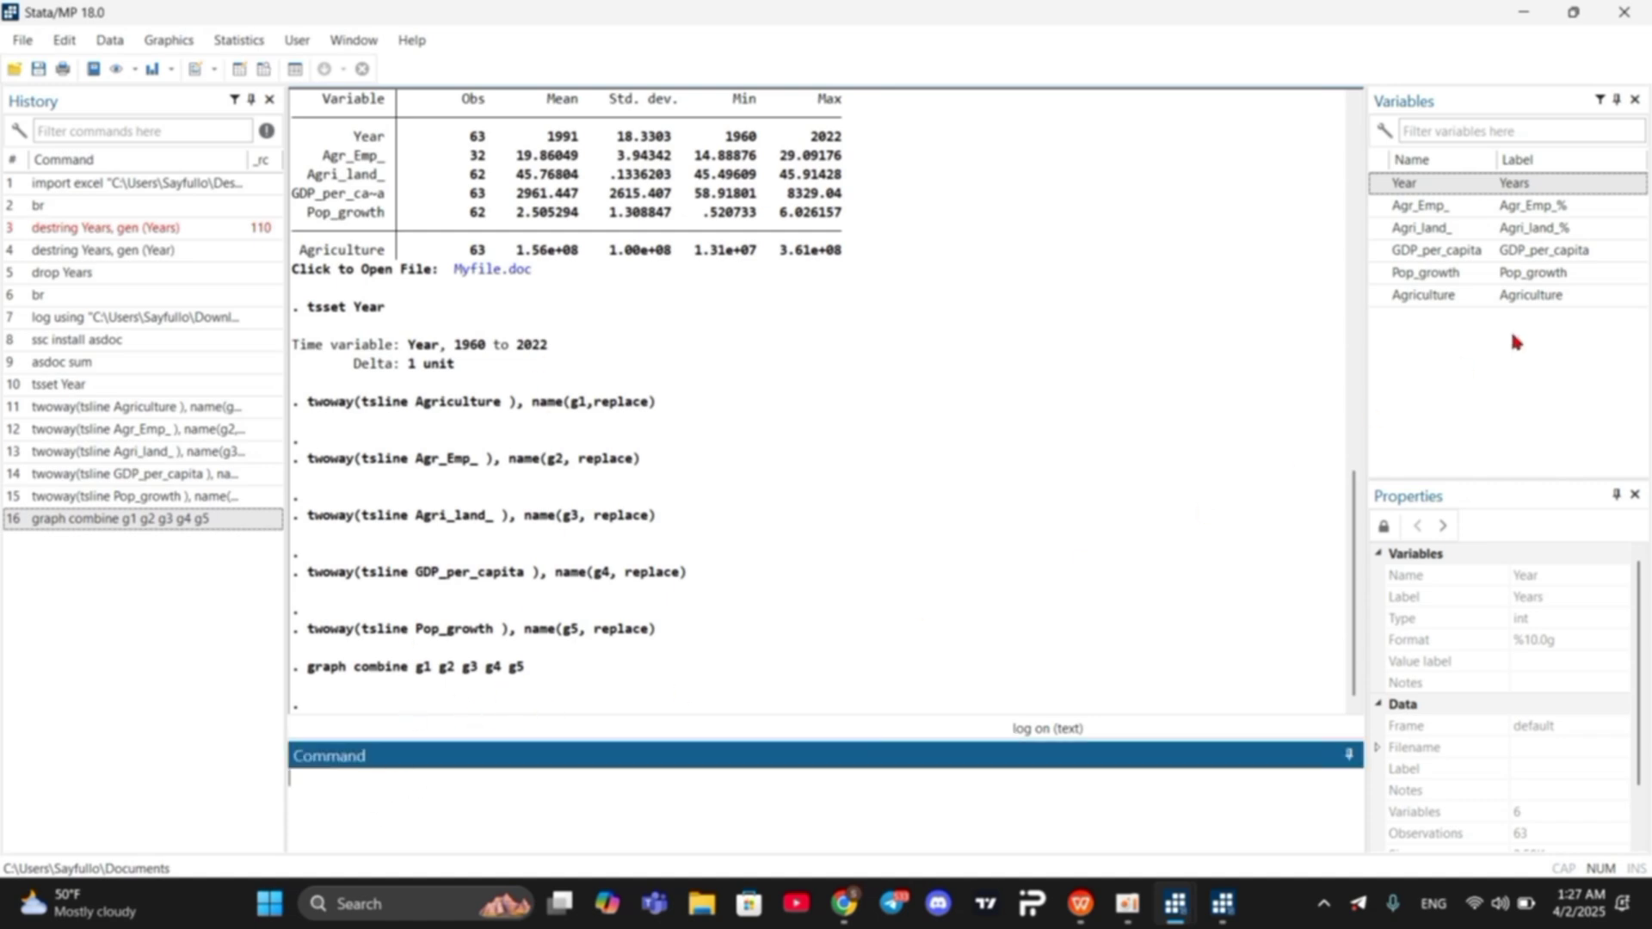
mouse_move(1222, 904)
left_click(1330, 757)
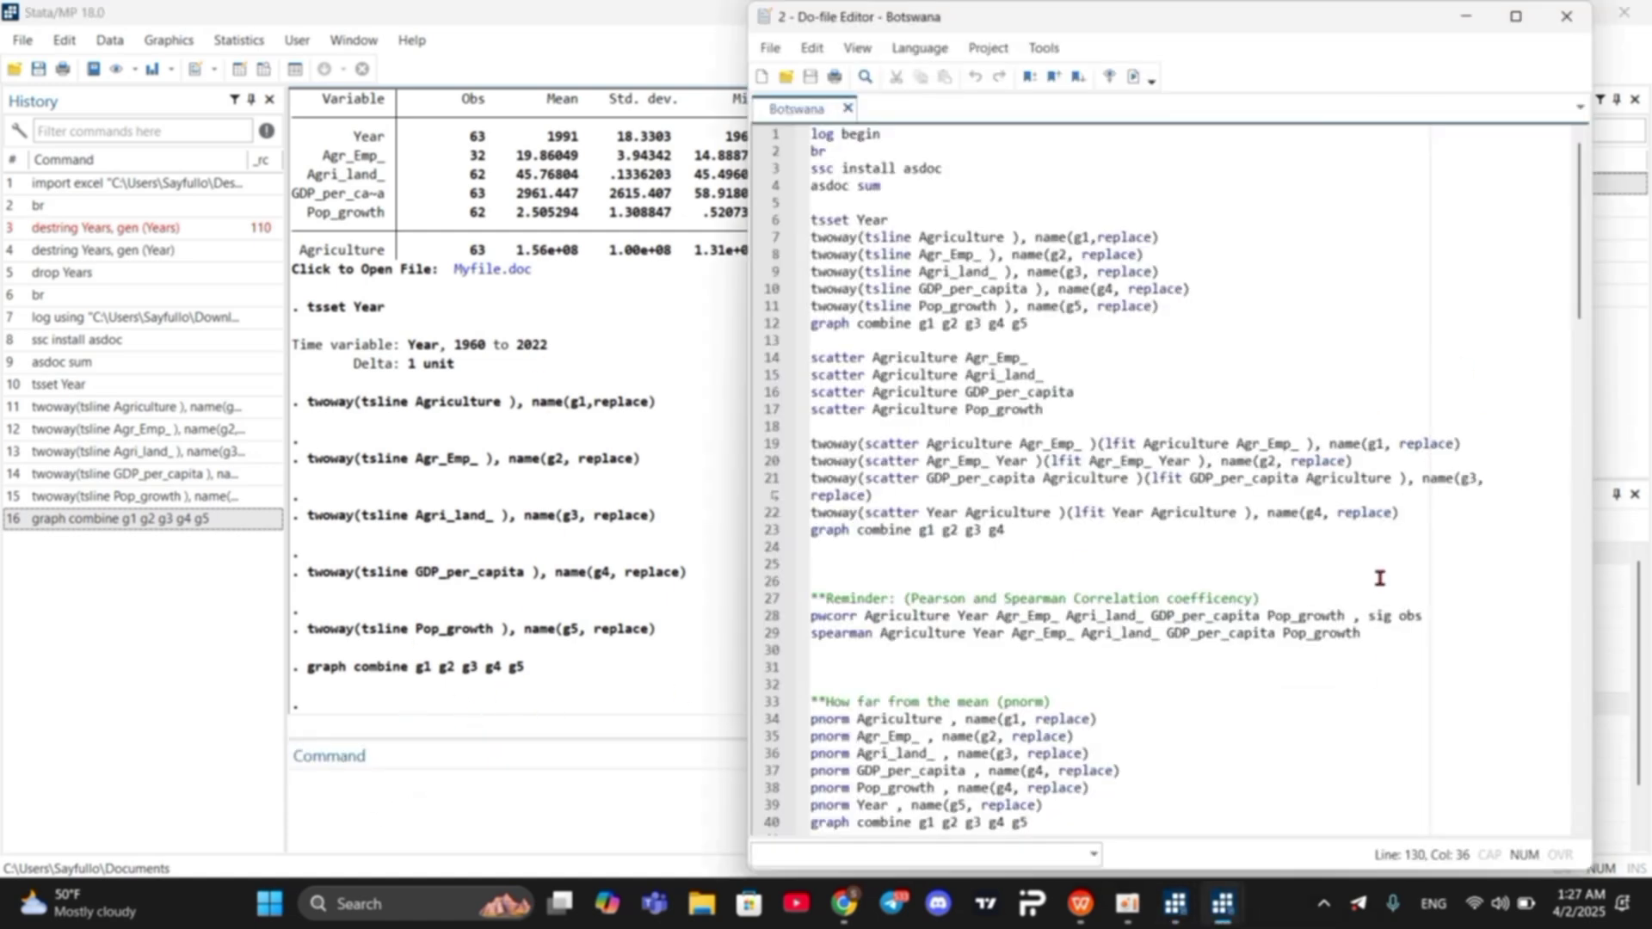
scroll(1540, 602, "down", 20)
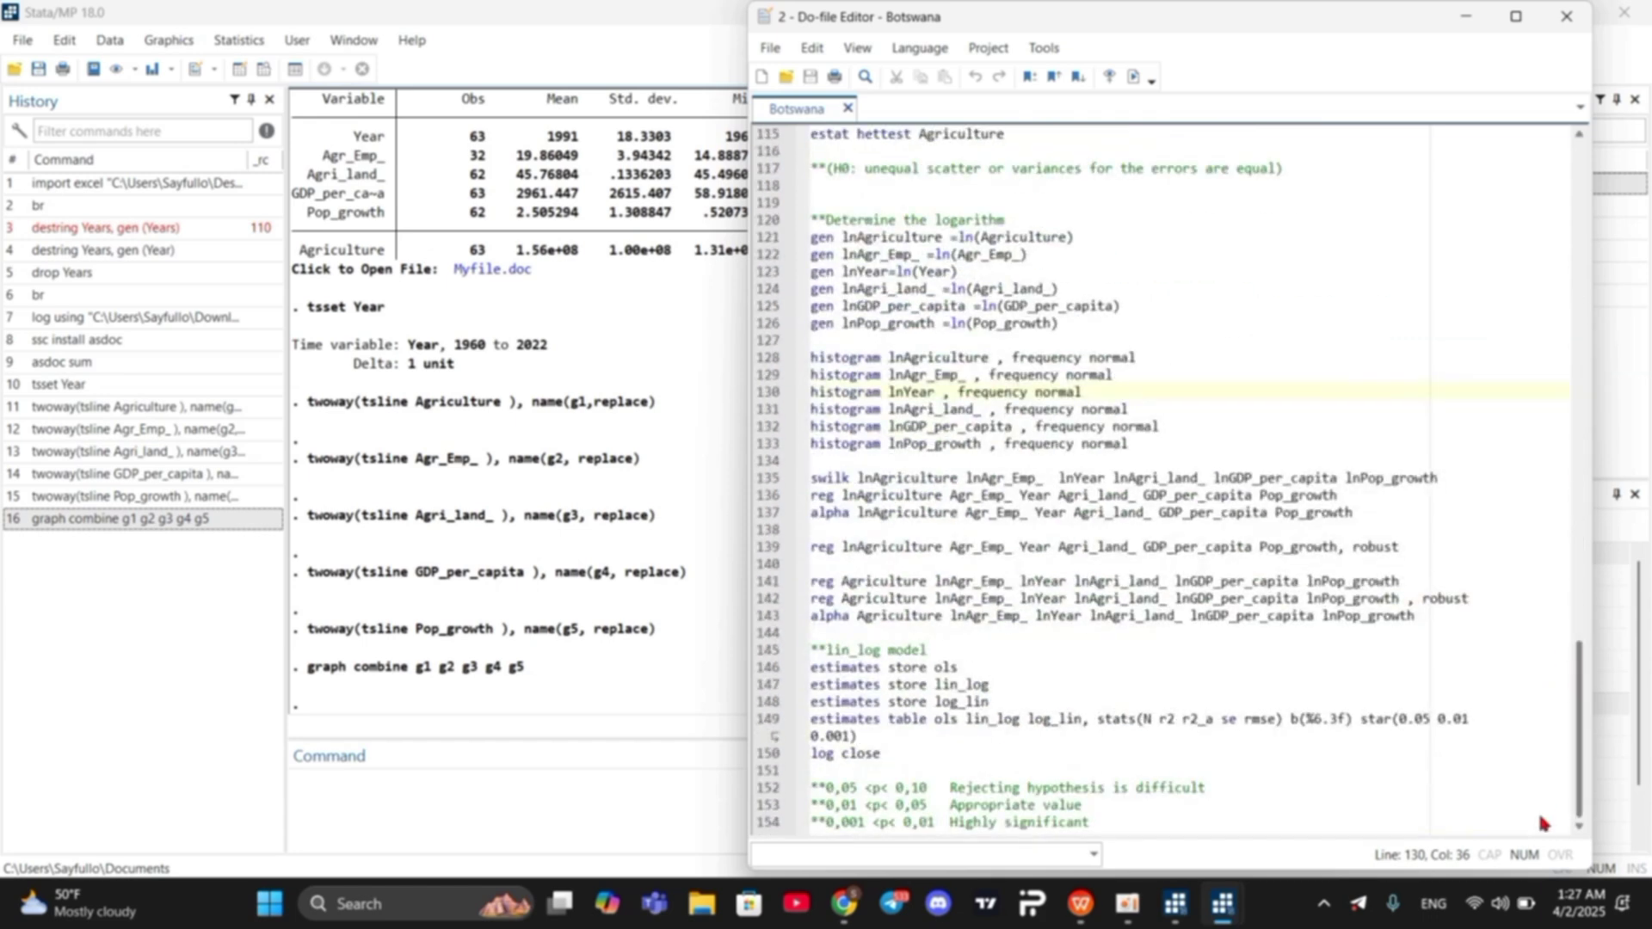
left_click_drag(893, 755, 810, 759)
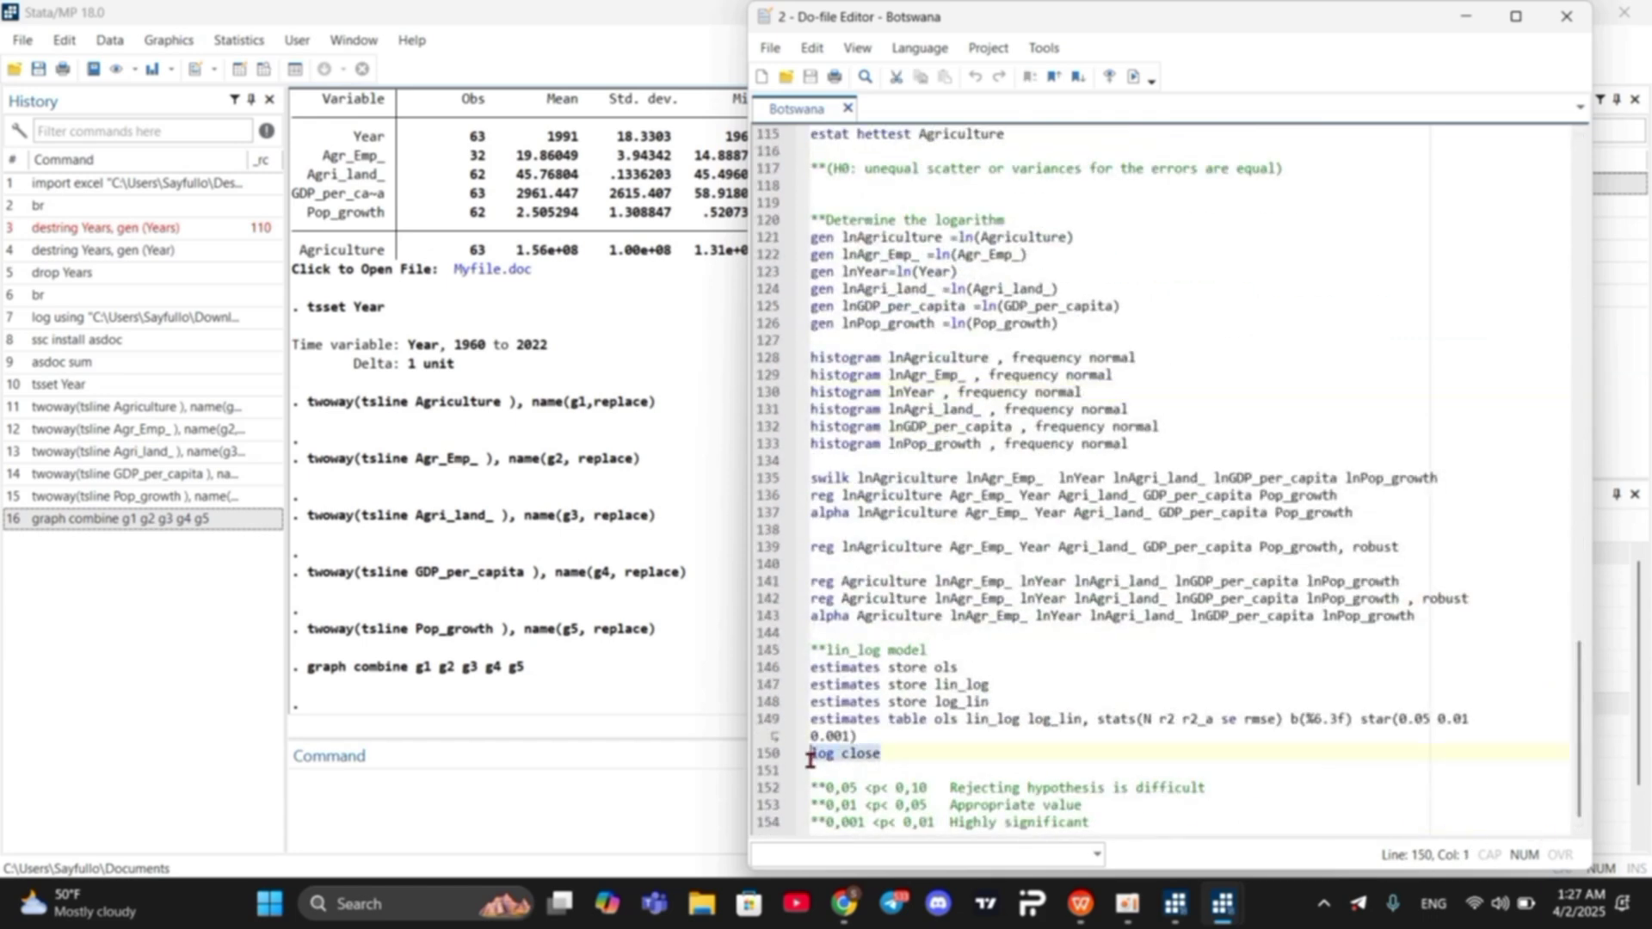
left_click(532, 803)
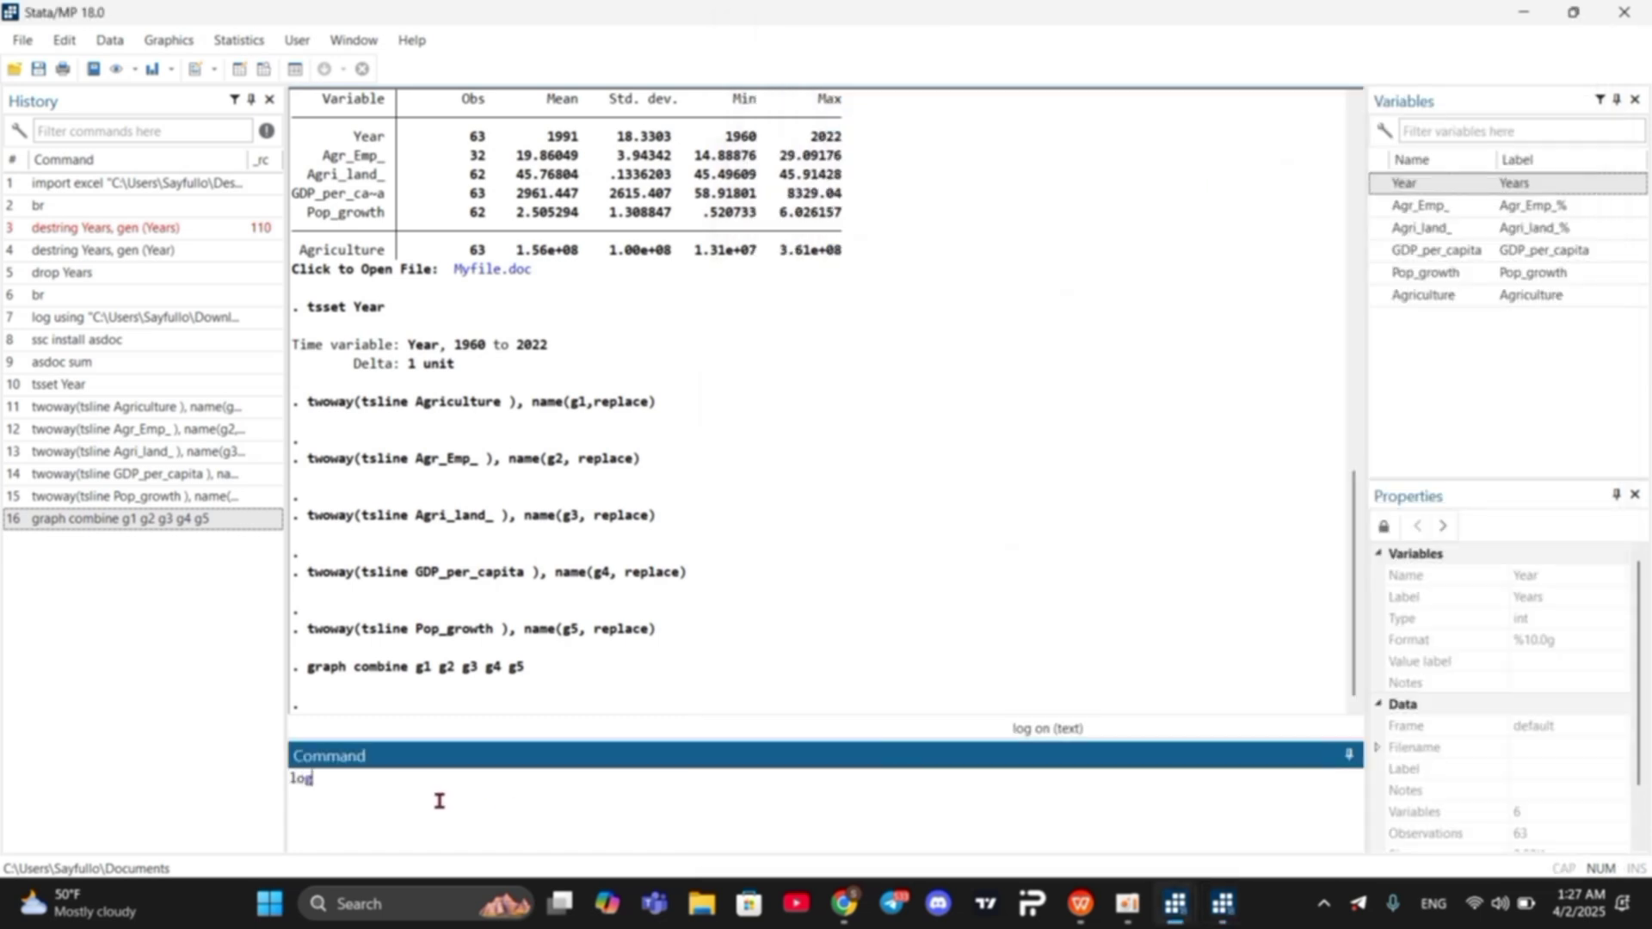
key("Return")
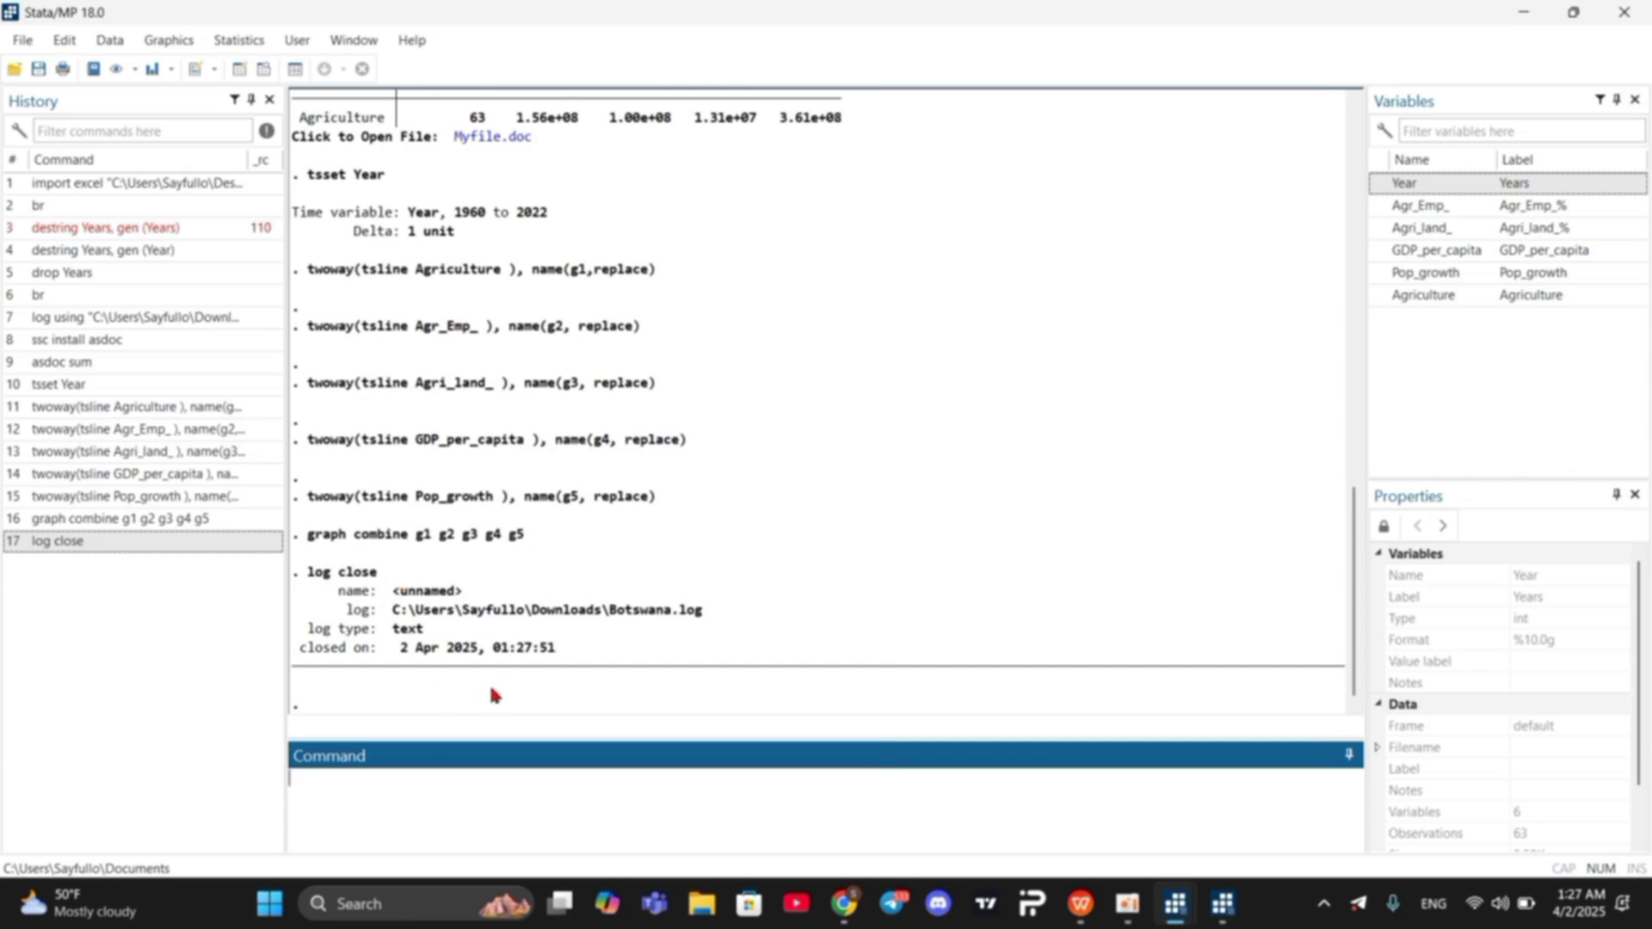
Step: Open the Botswana log from the Downloads folder in Notepad, examine its recorded commands and output, and close it
left_click(1521, 11)
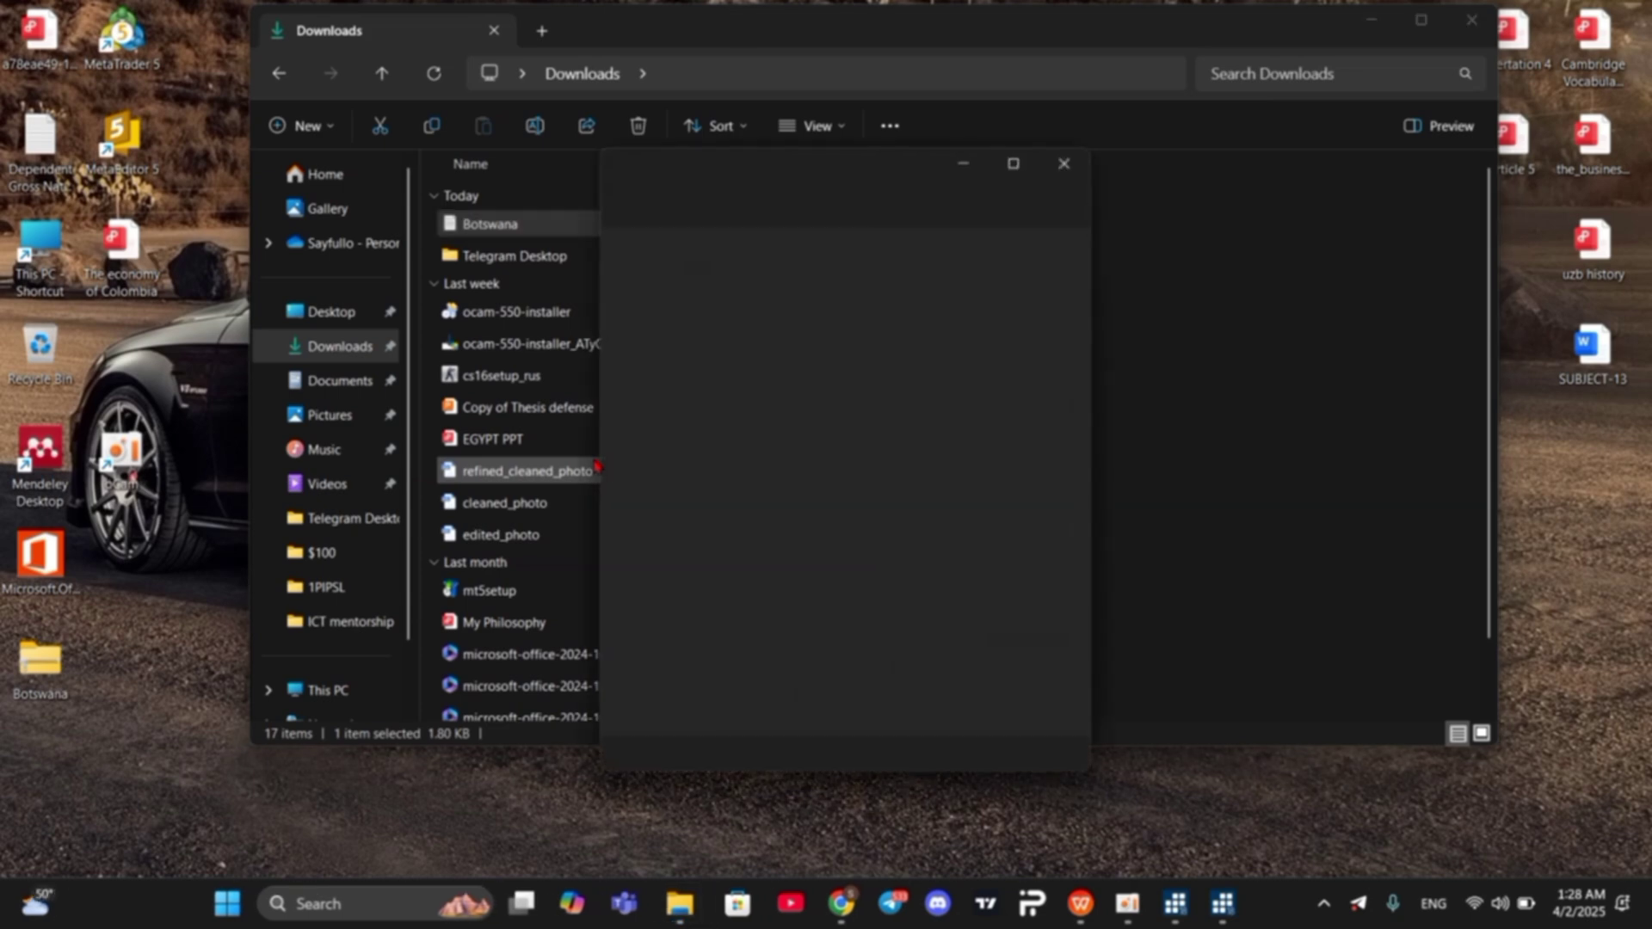
left_click(1013, 164)
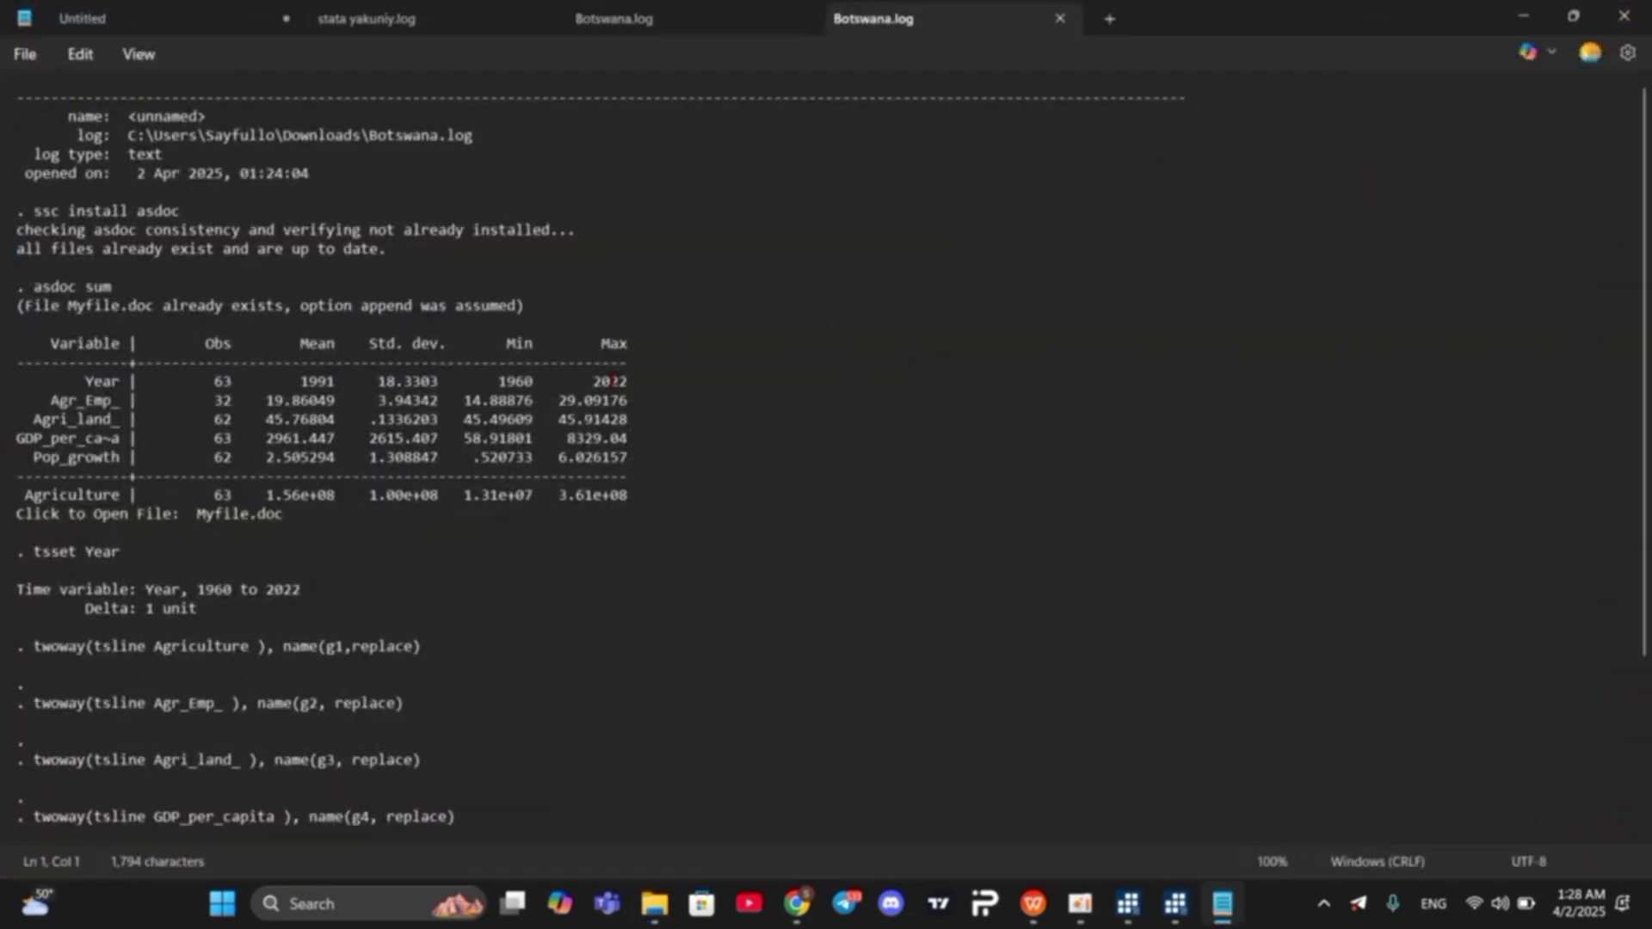
scroll(309, 682, "down", 4)
scroll(364, 232, "up", 4)
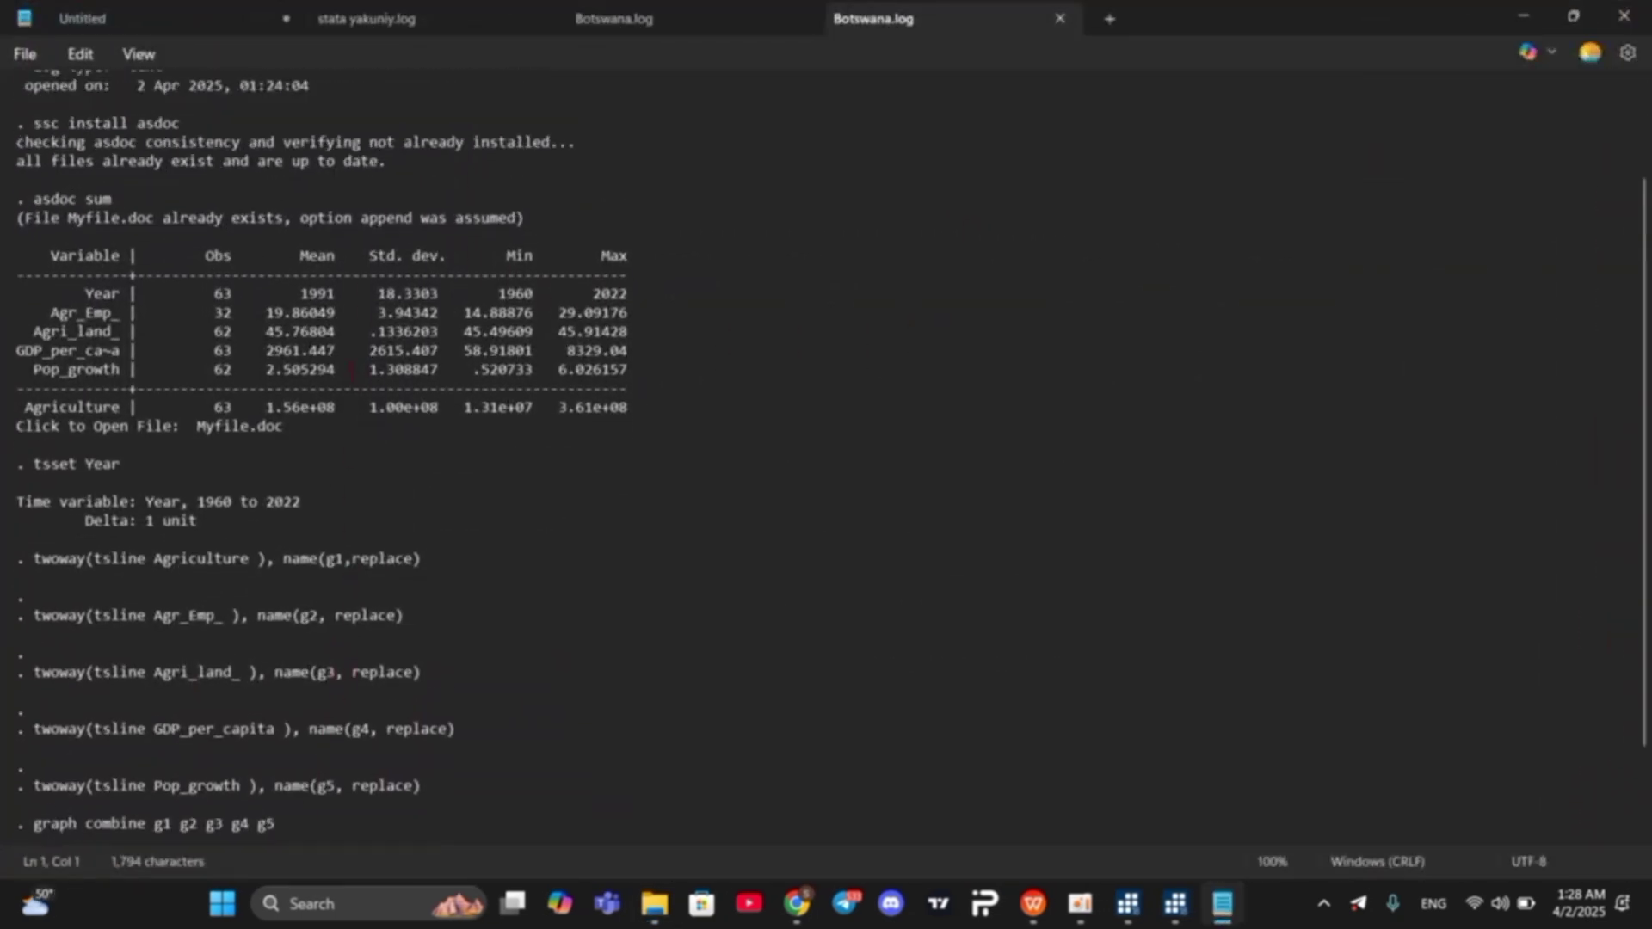
left_click(1624, 15)
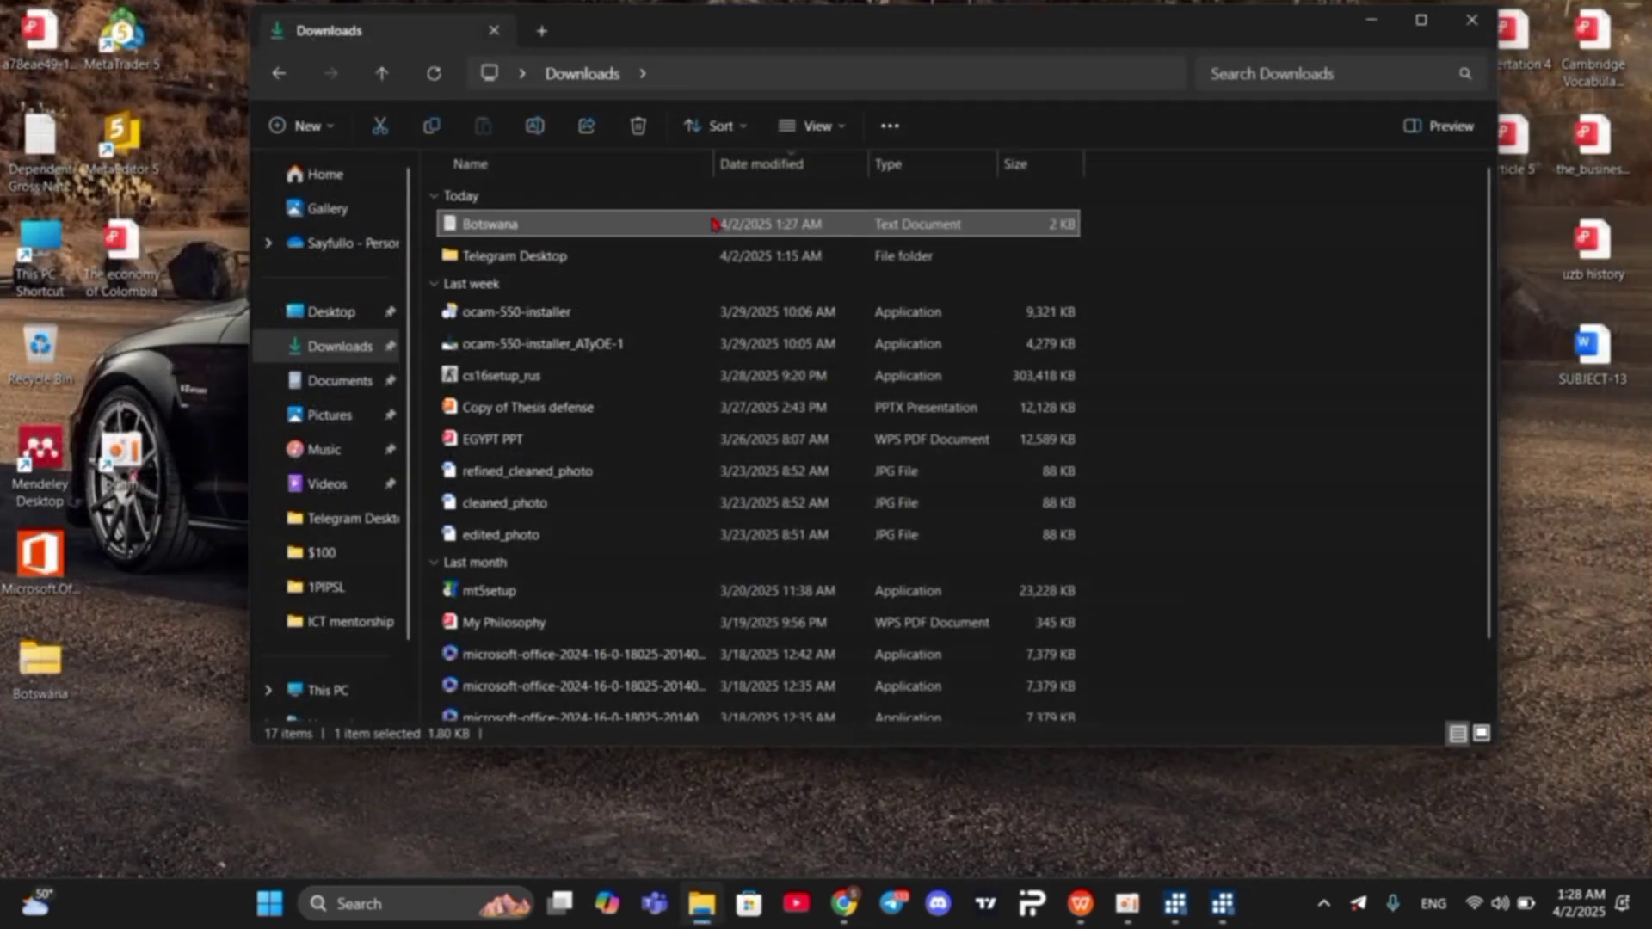
Step: Permanently delete the Botswana log file from the Downloads folder and close the folder window
key("shift+Delete")
key("Return")
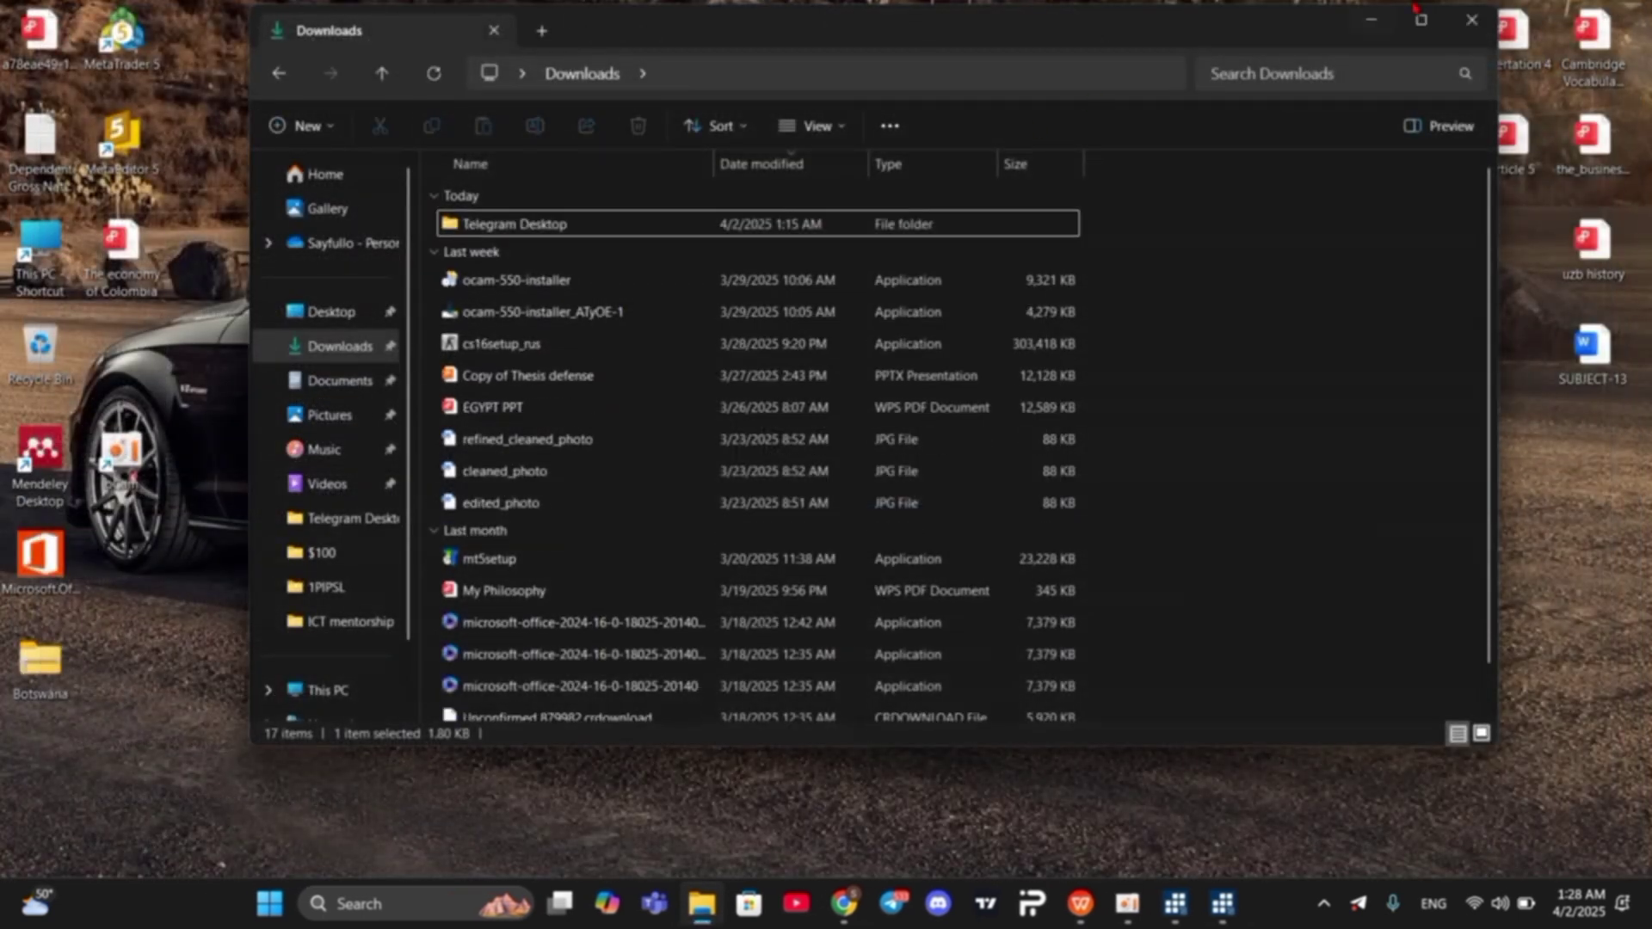
left_click(1473, 21)
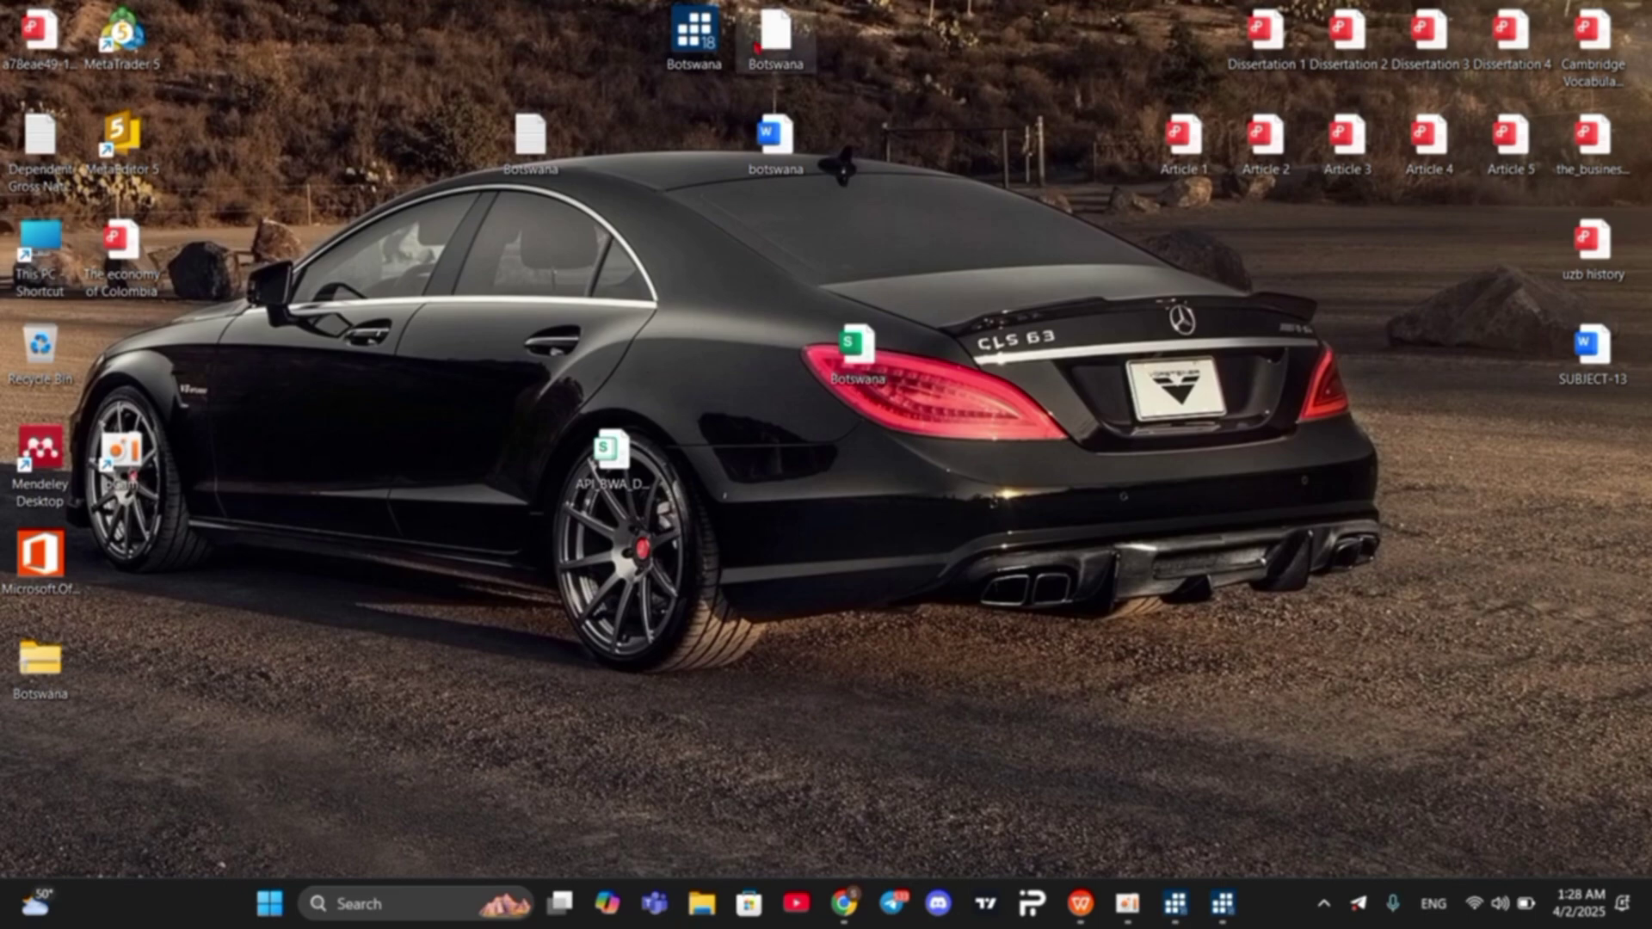
Step: Open the desktop's Botswana log in Notepad, examine it through the final estimates table and log close entry, and close it
double_click(538, 158)
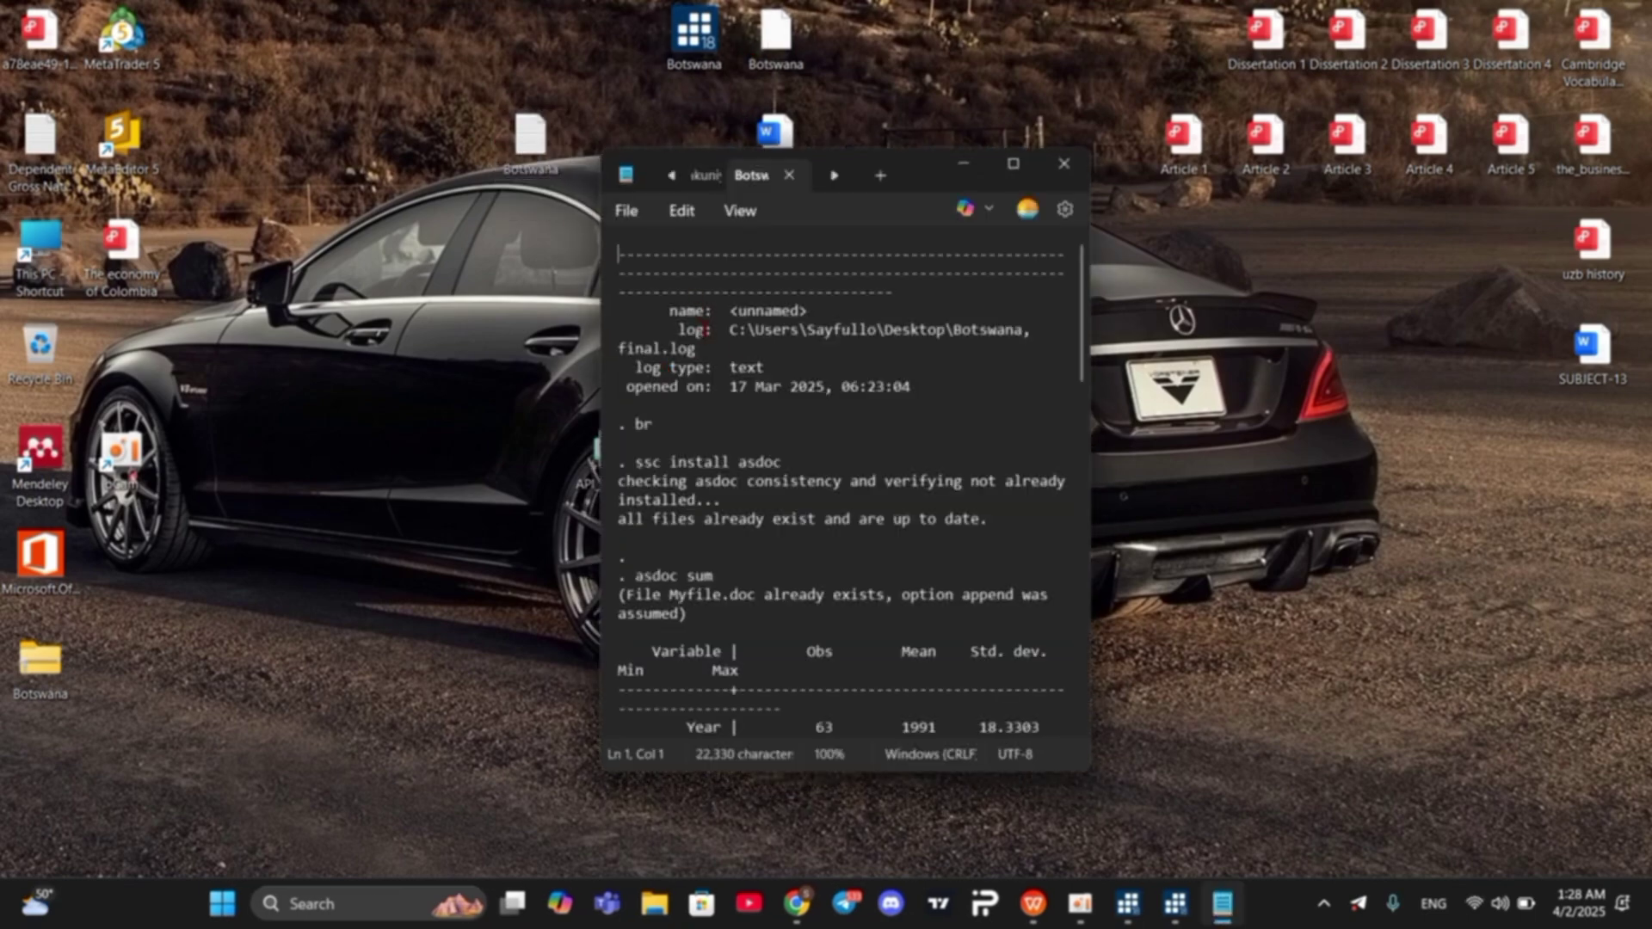
scroll(915, 376, "down", 20)
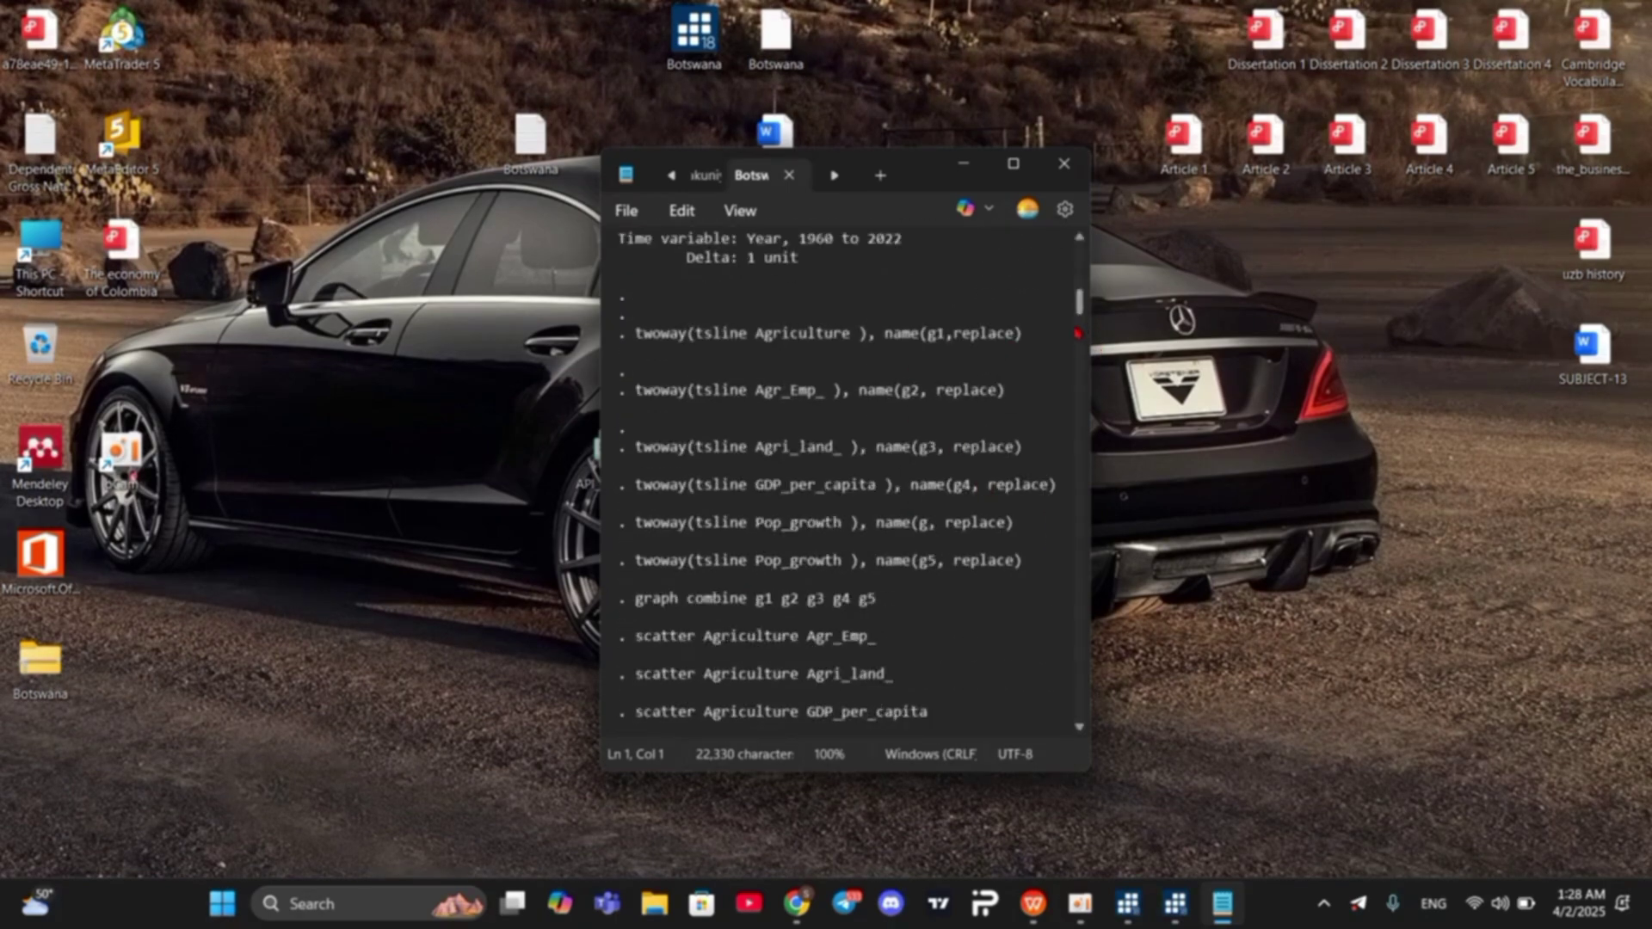
left_click_drag(1082, 312, 1087, 514)
left_click(1013, 163)
middle_click(961, 394)
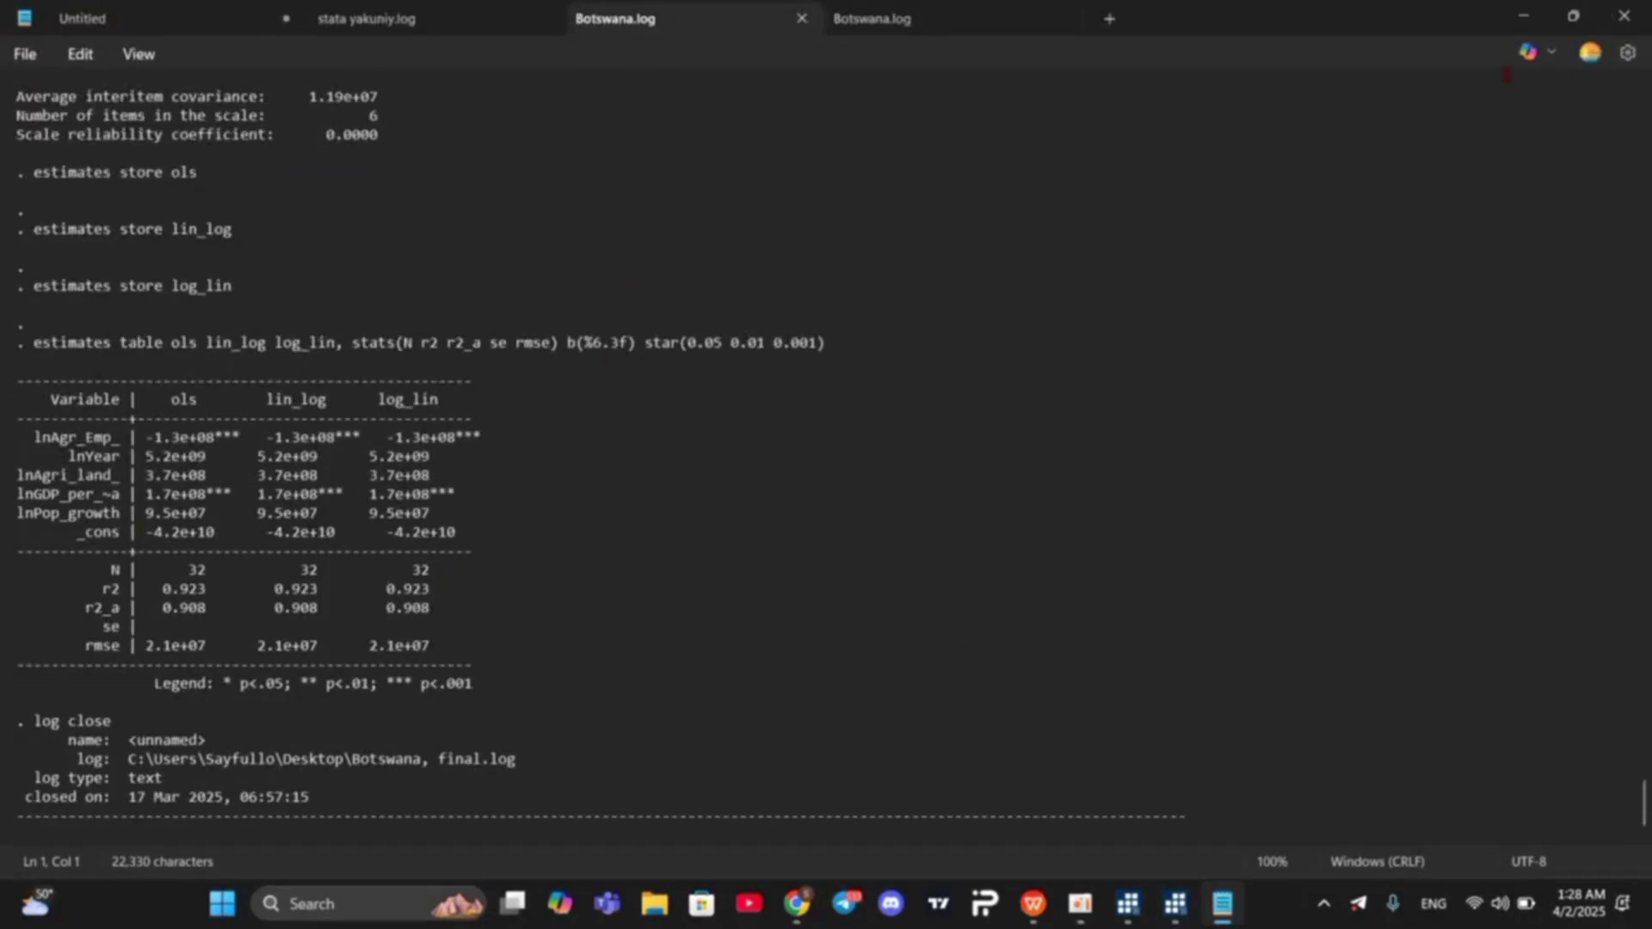
left_click(1624, 16)
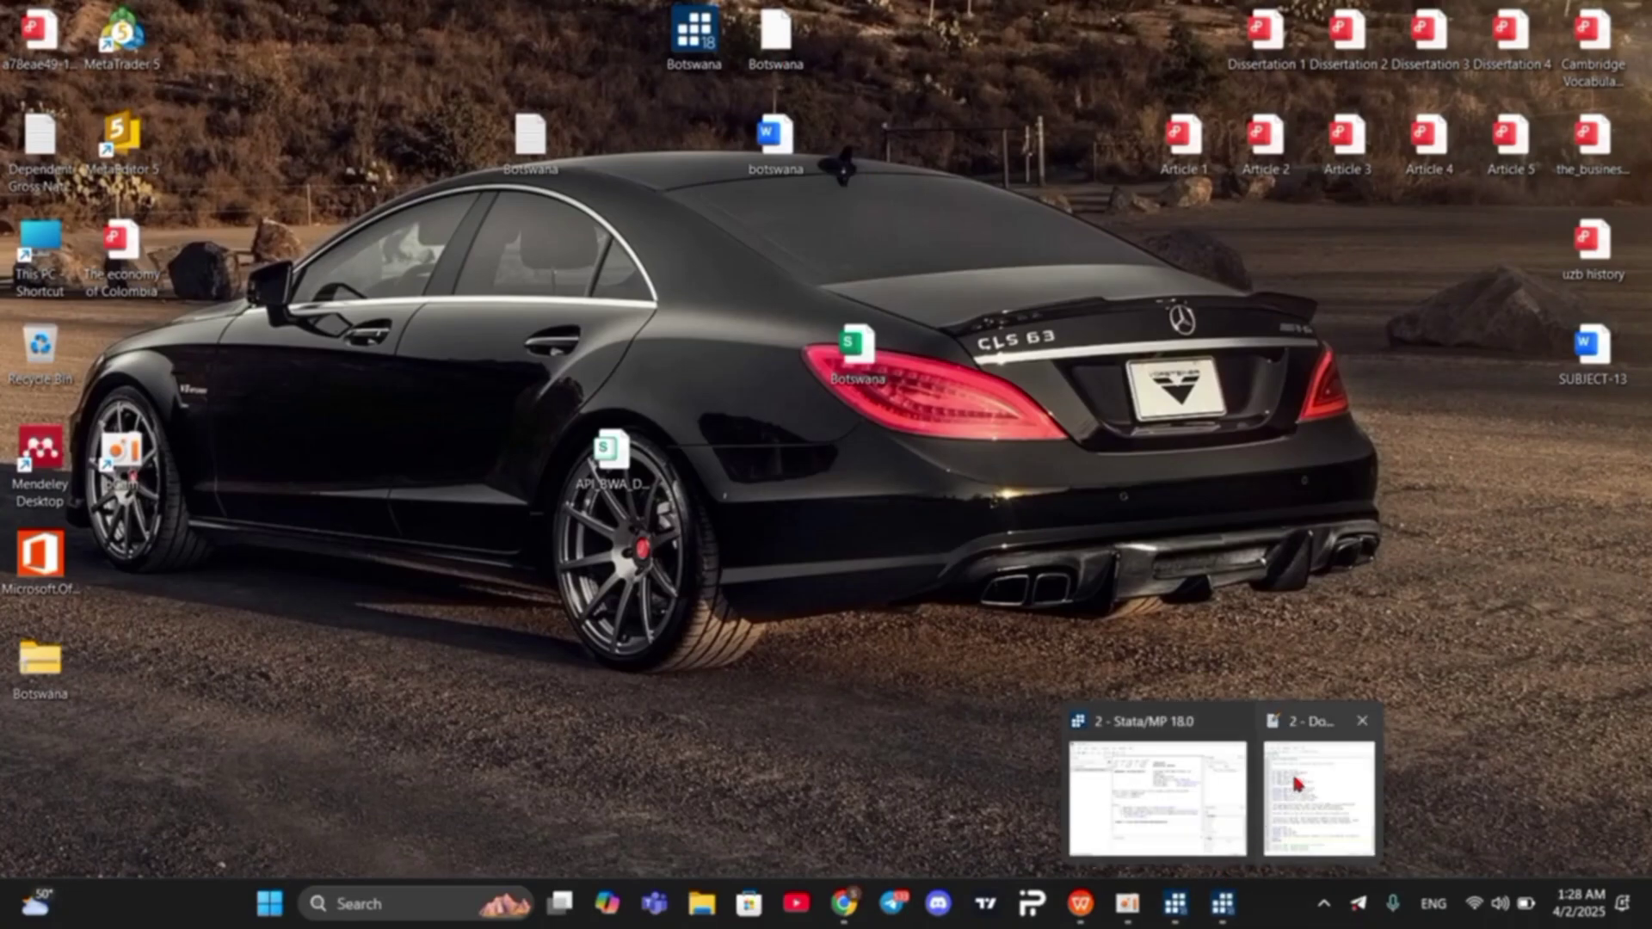
Step: Open a blank do-file in the second Stata instance, then copy the import excel command from the first instance's history
left_click(1166, 800)
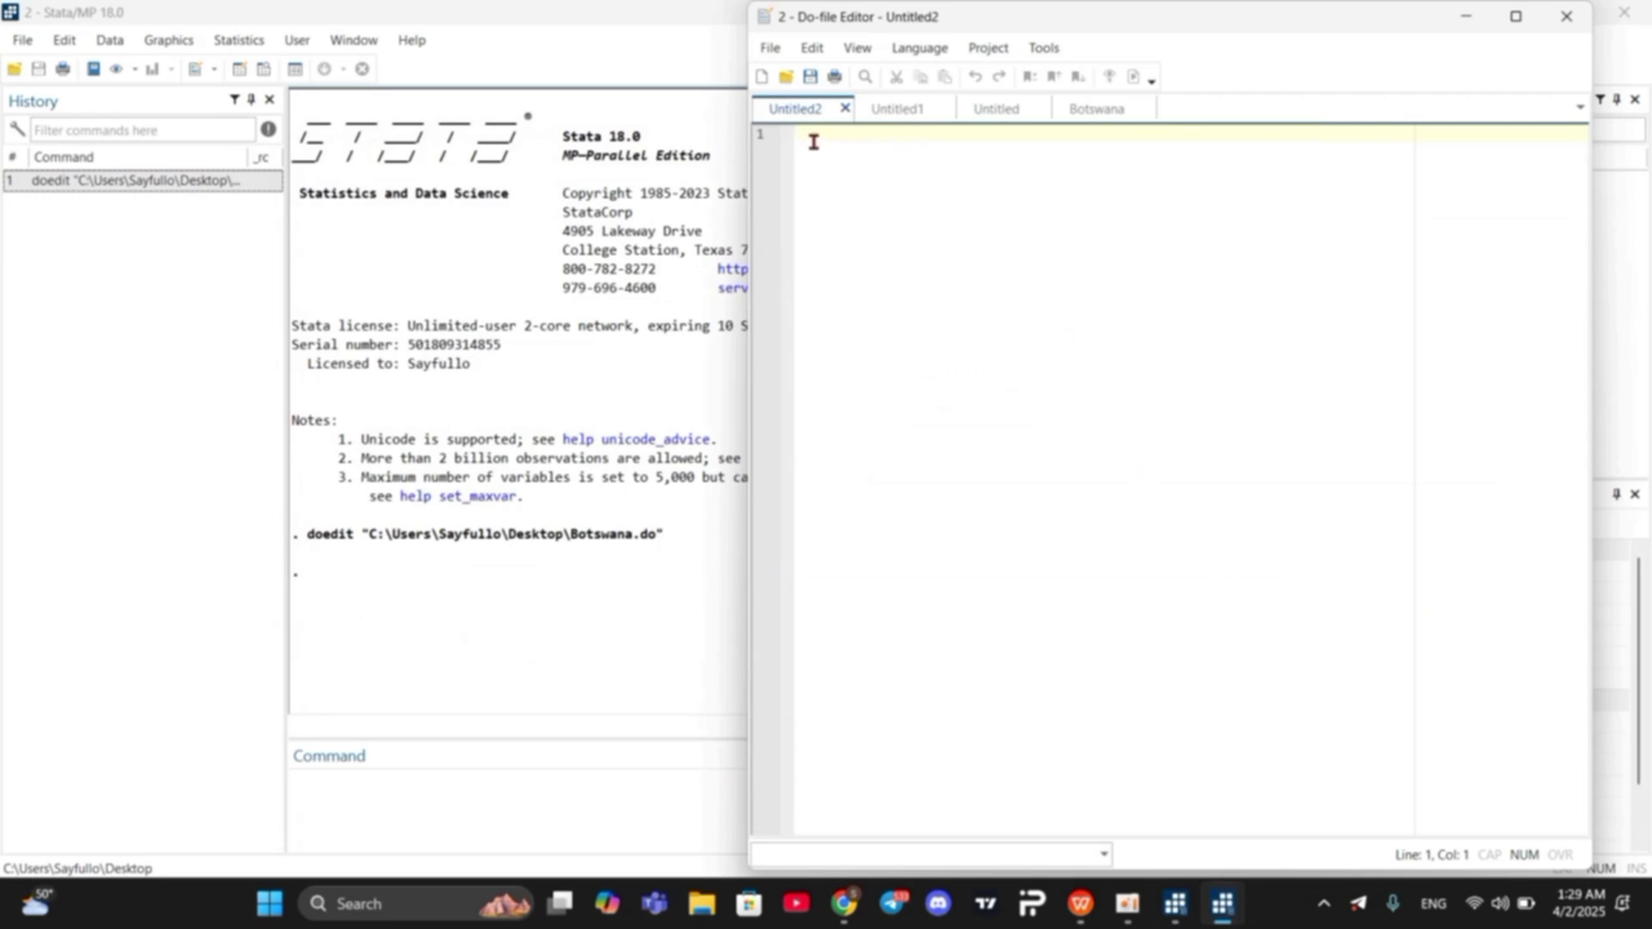
left_click(1175, 904)
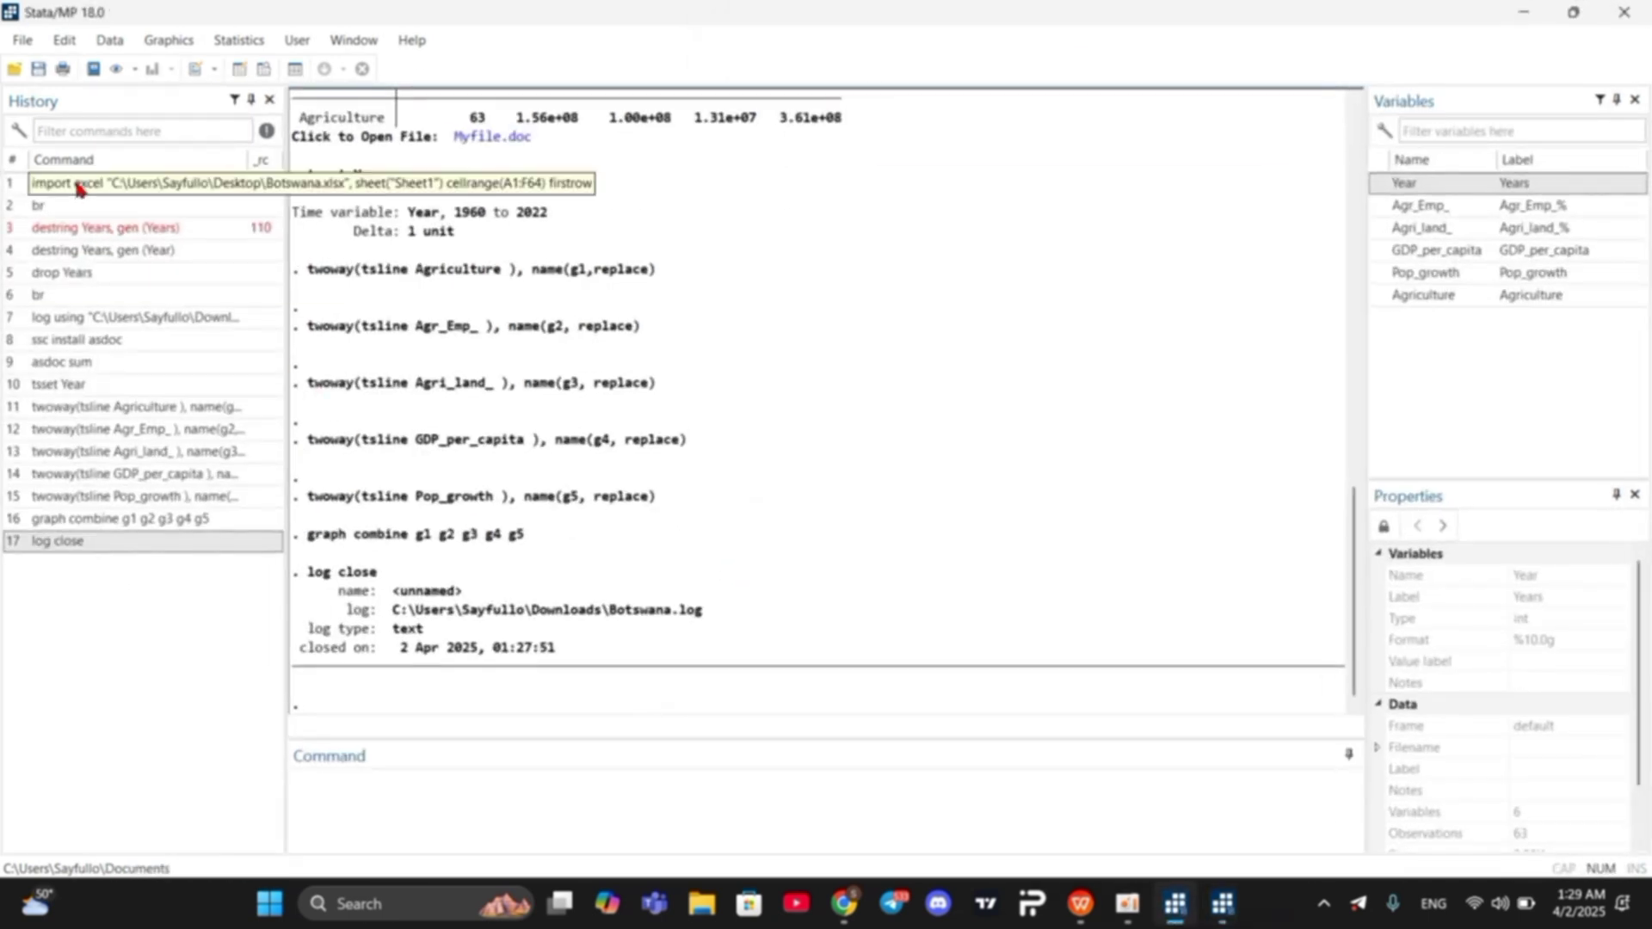
left_click(78, 185)
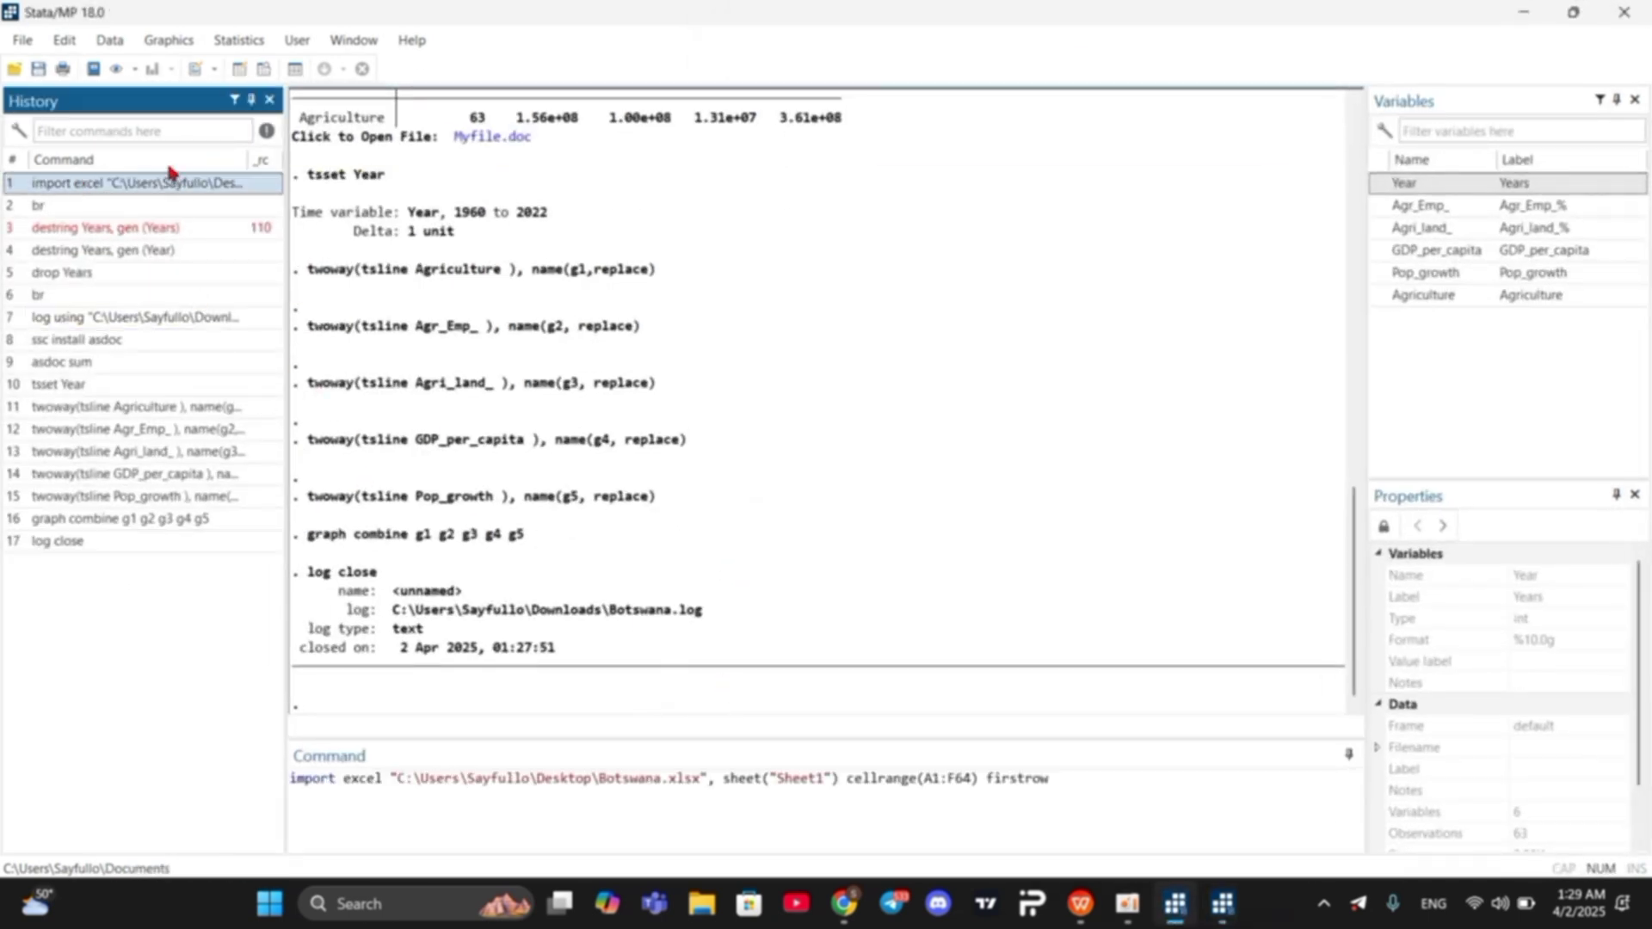
left_click(146, 203)
right_click(142, 181)
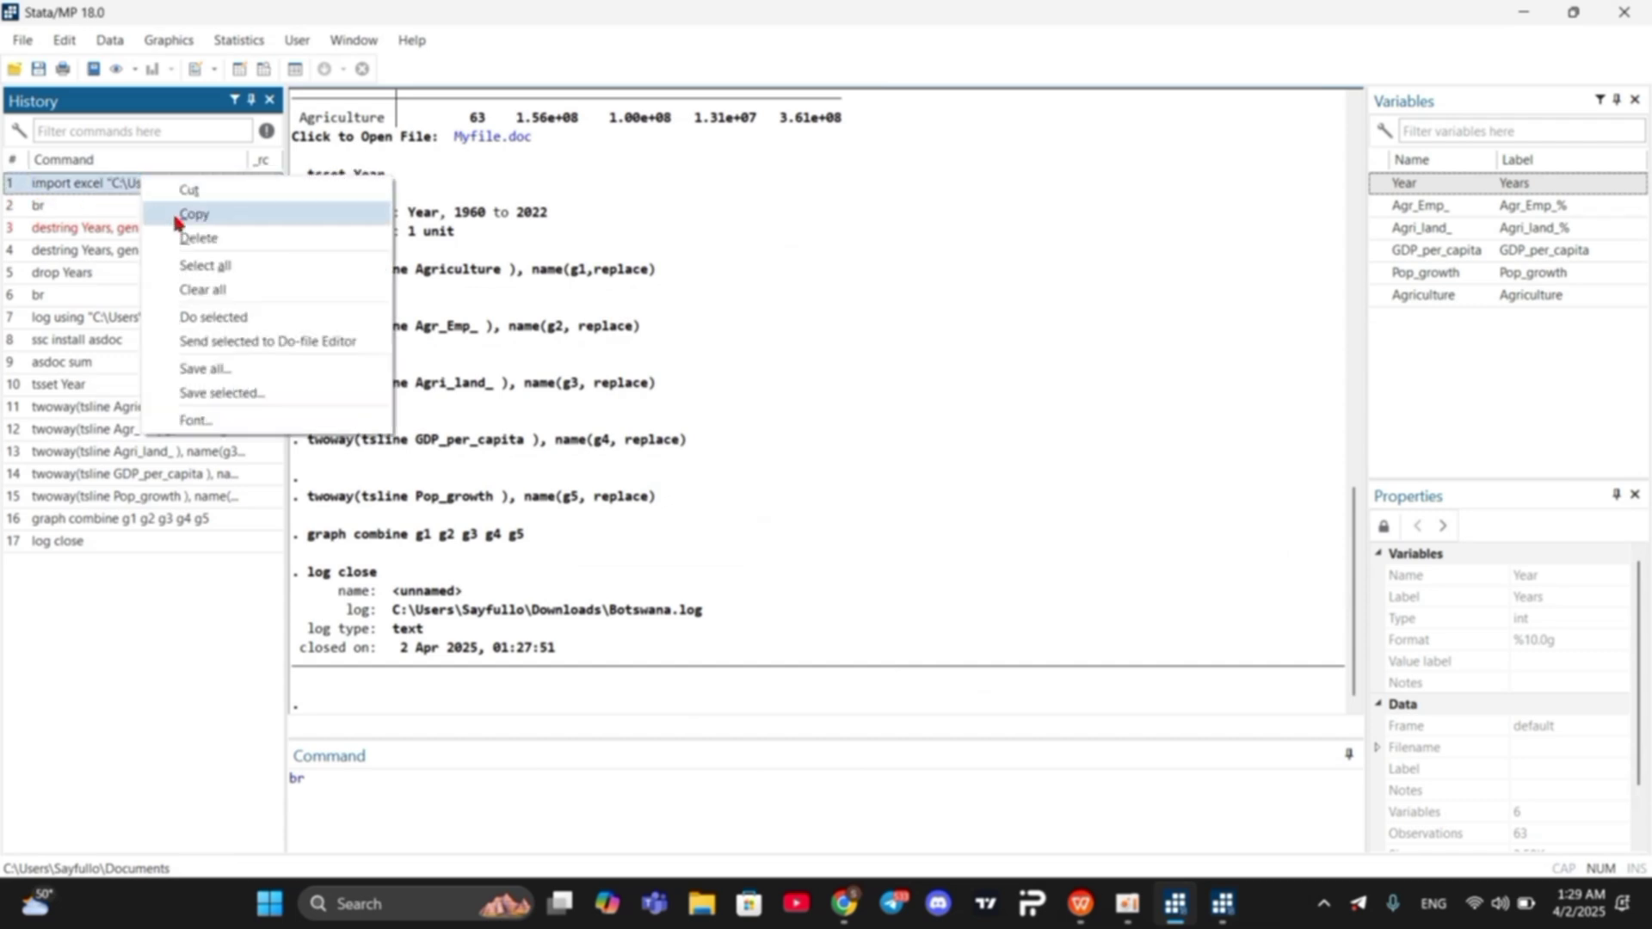
left_click(176, 215)
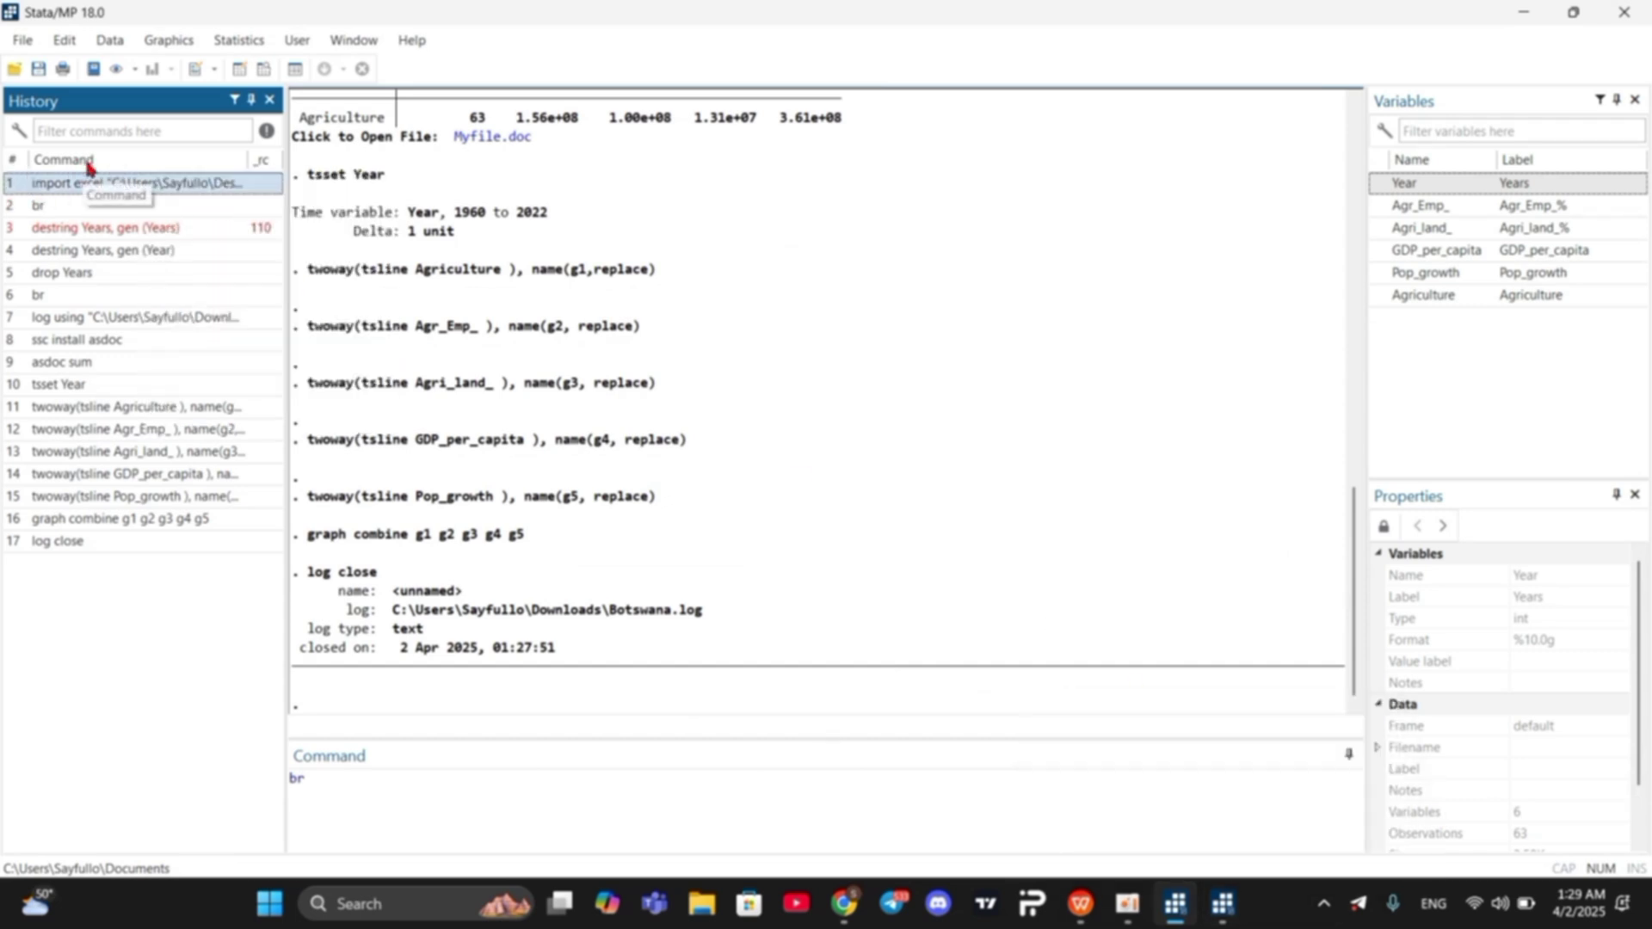
Step: Copy the ssc install asdoc command from the command history and paste it into the blank do-file Untitled2
right_click(89, 298)
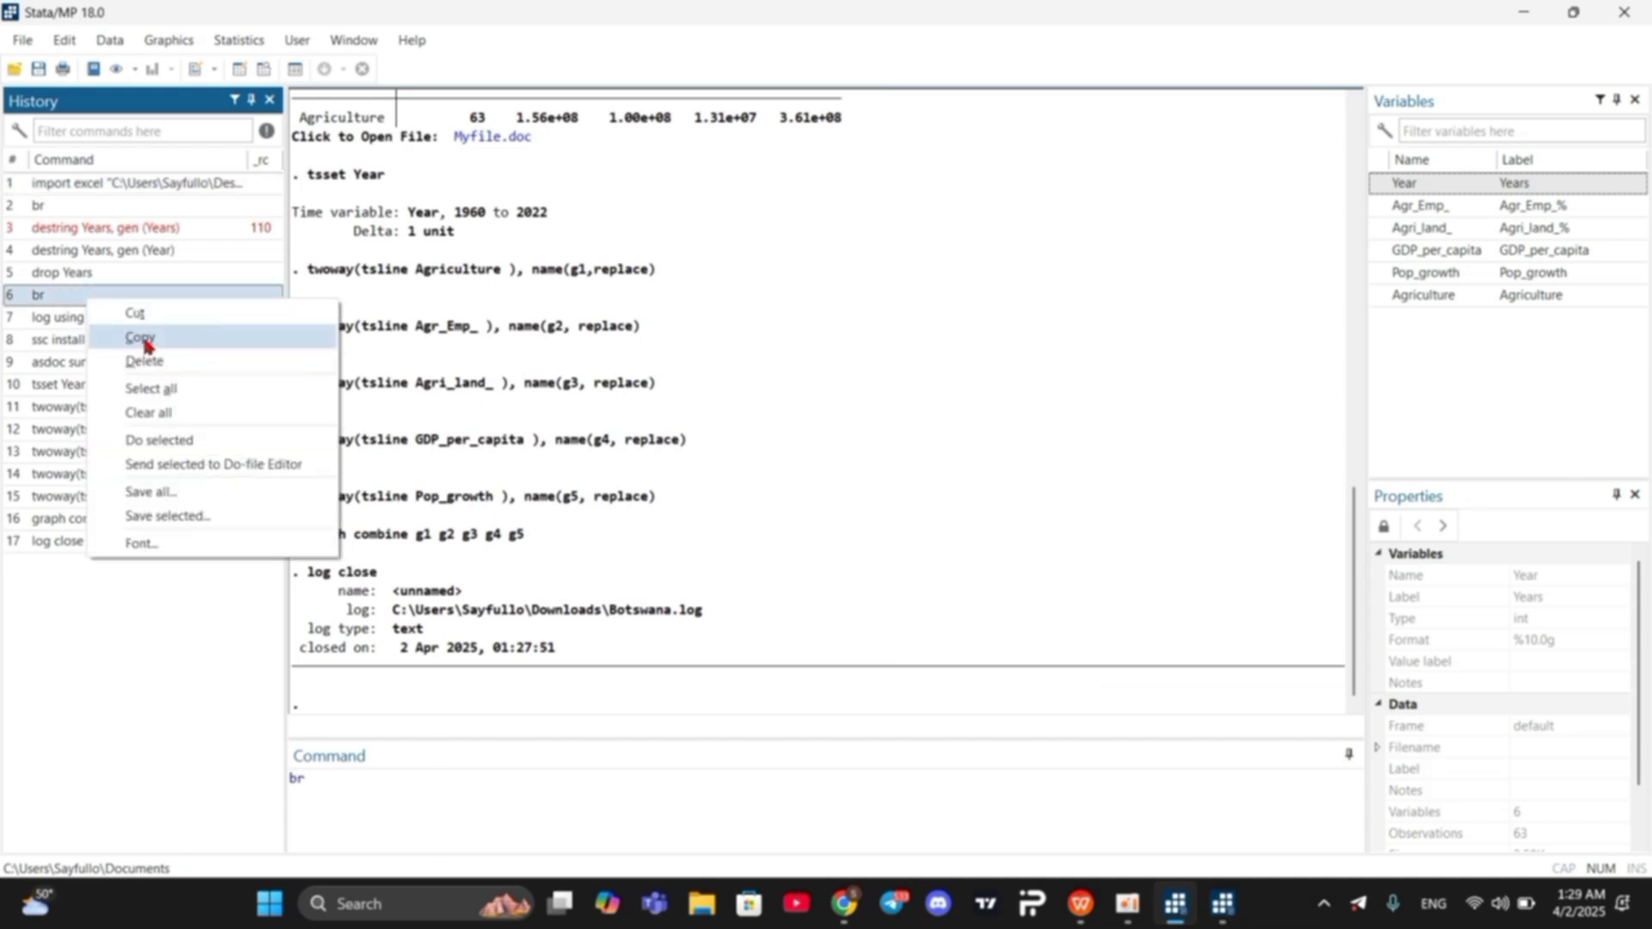
left_click(82, 318)
right_click(86, 343)
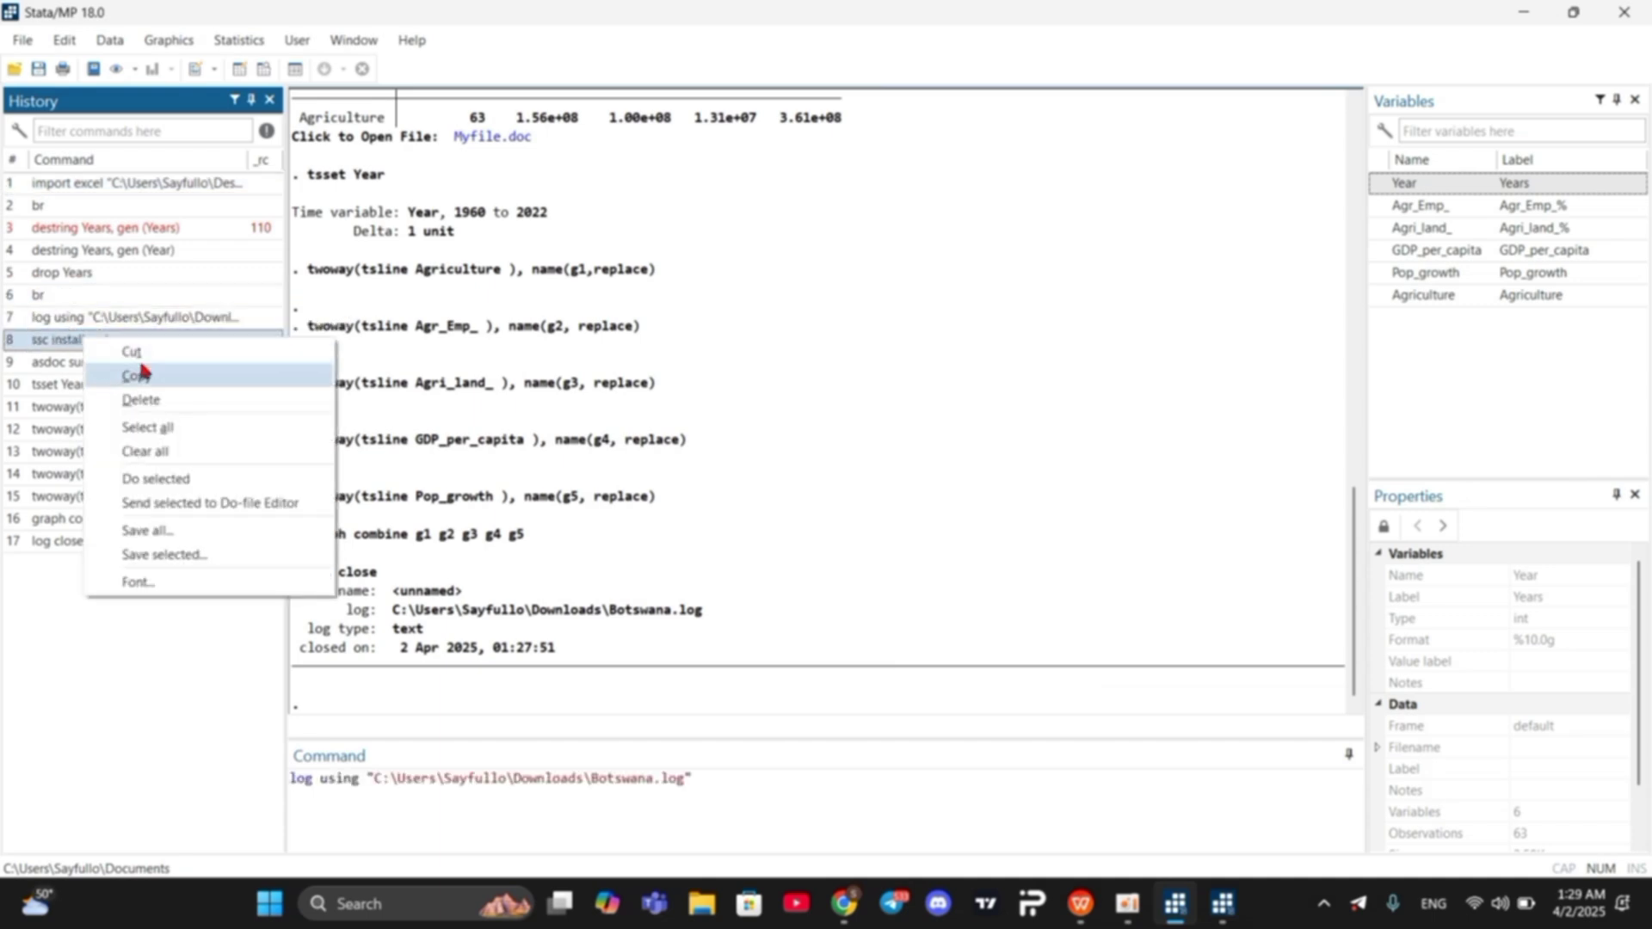
left_click(148, 379)
mouse_move(1222, 904)
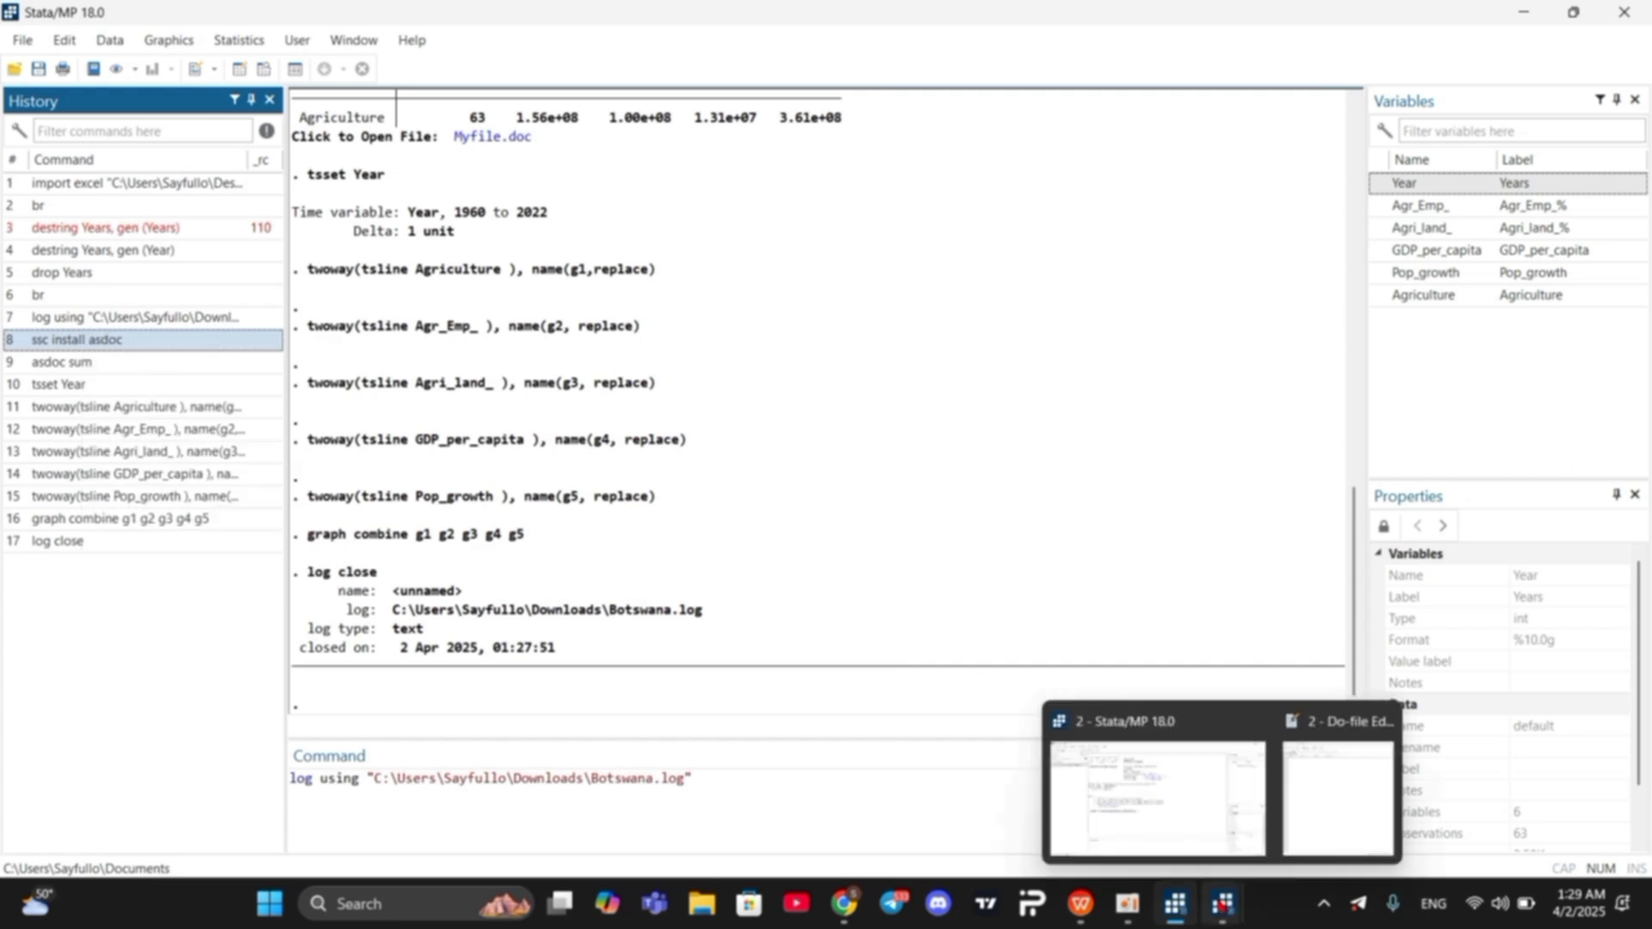
left_click(1285, 845)
key("ctrl+v")
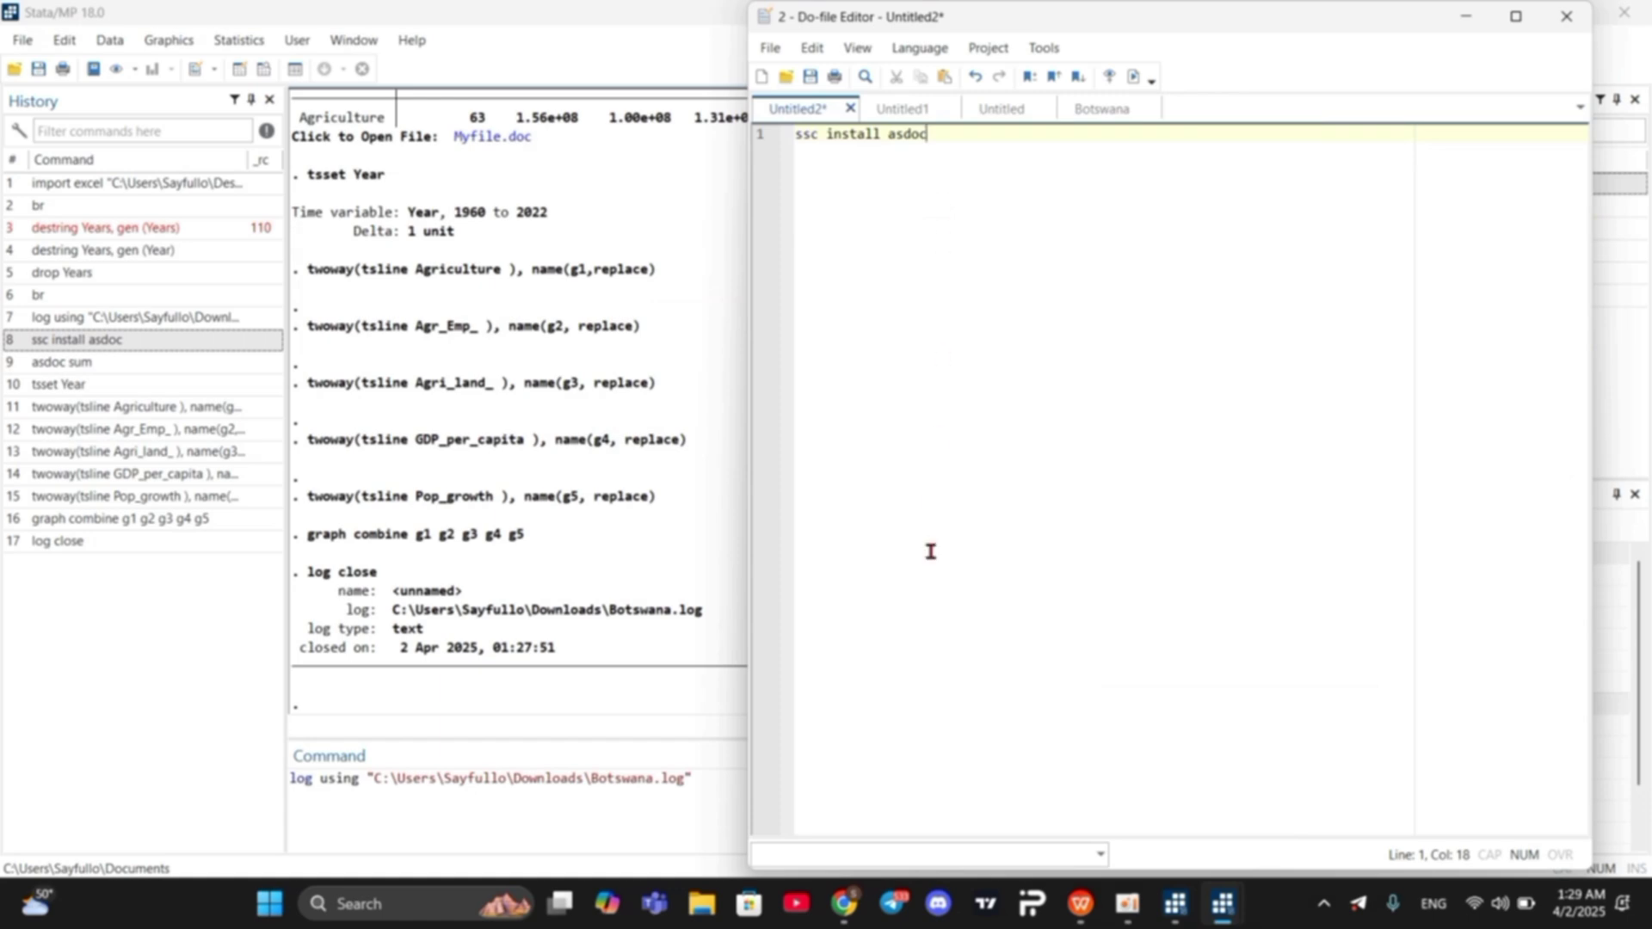
Step: Close the Do-file Editor without saving Untitled2 and clear the pending log using command in the first Stata instance
mouse_move(1175, 904)
left_click(1223, 740)
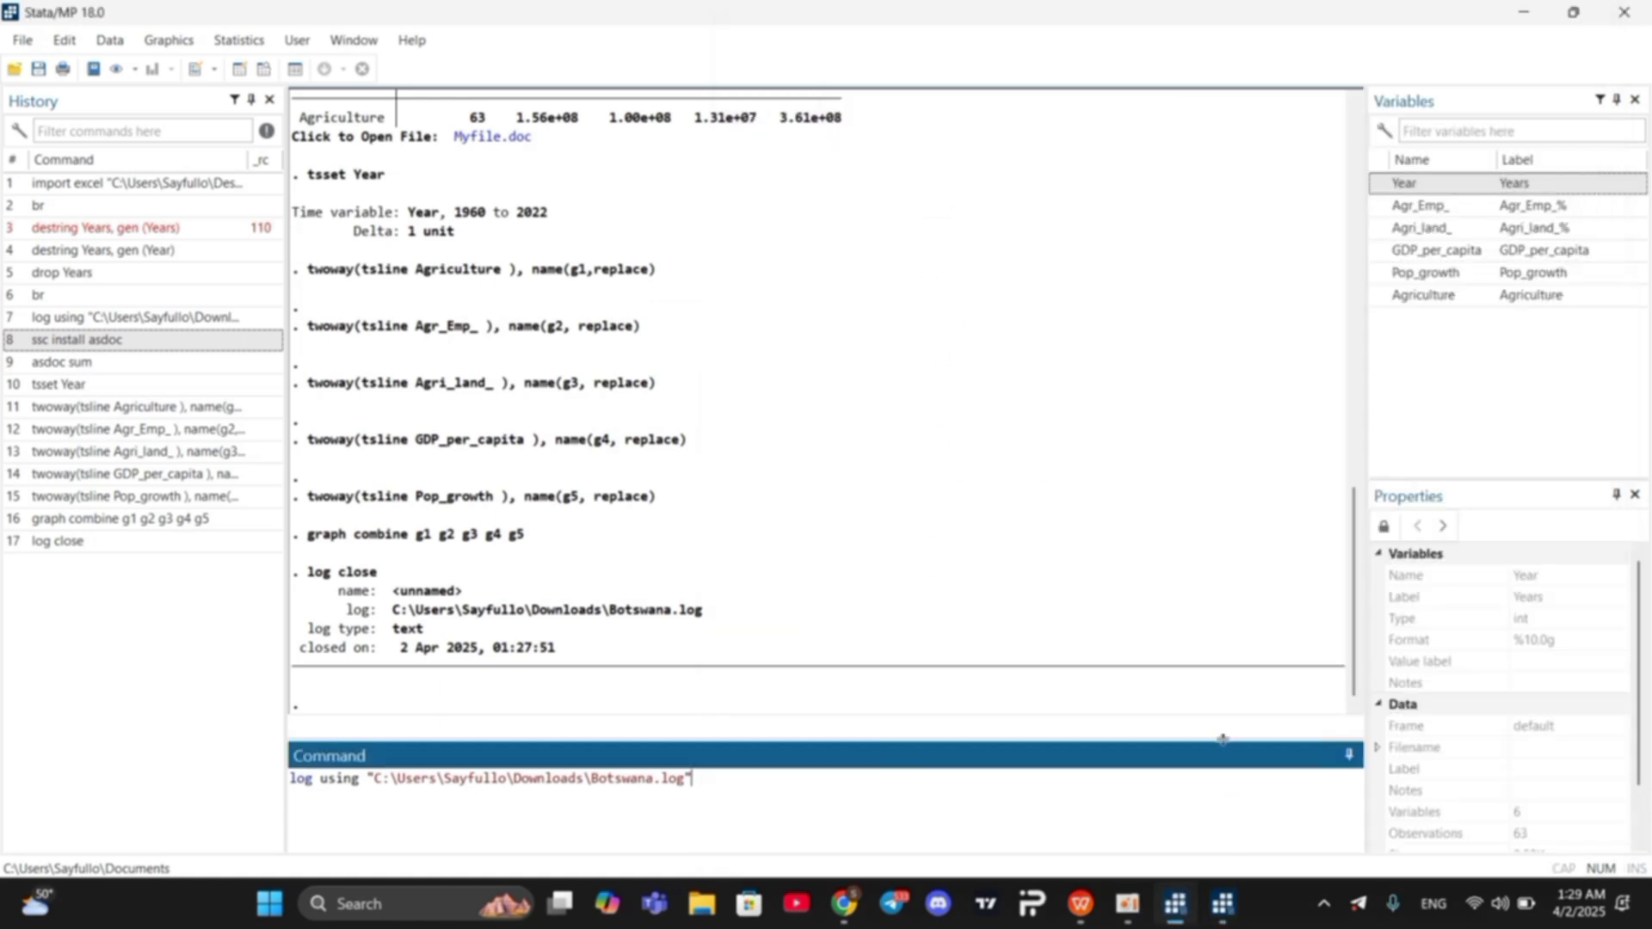
mouse_move(1226, 903)
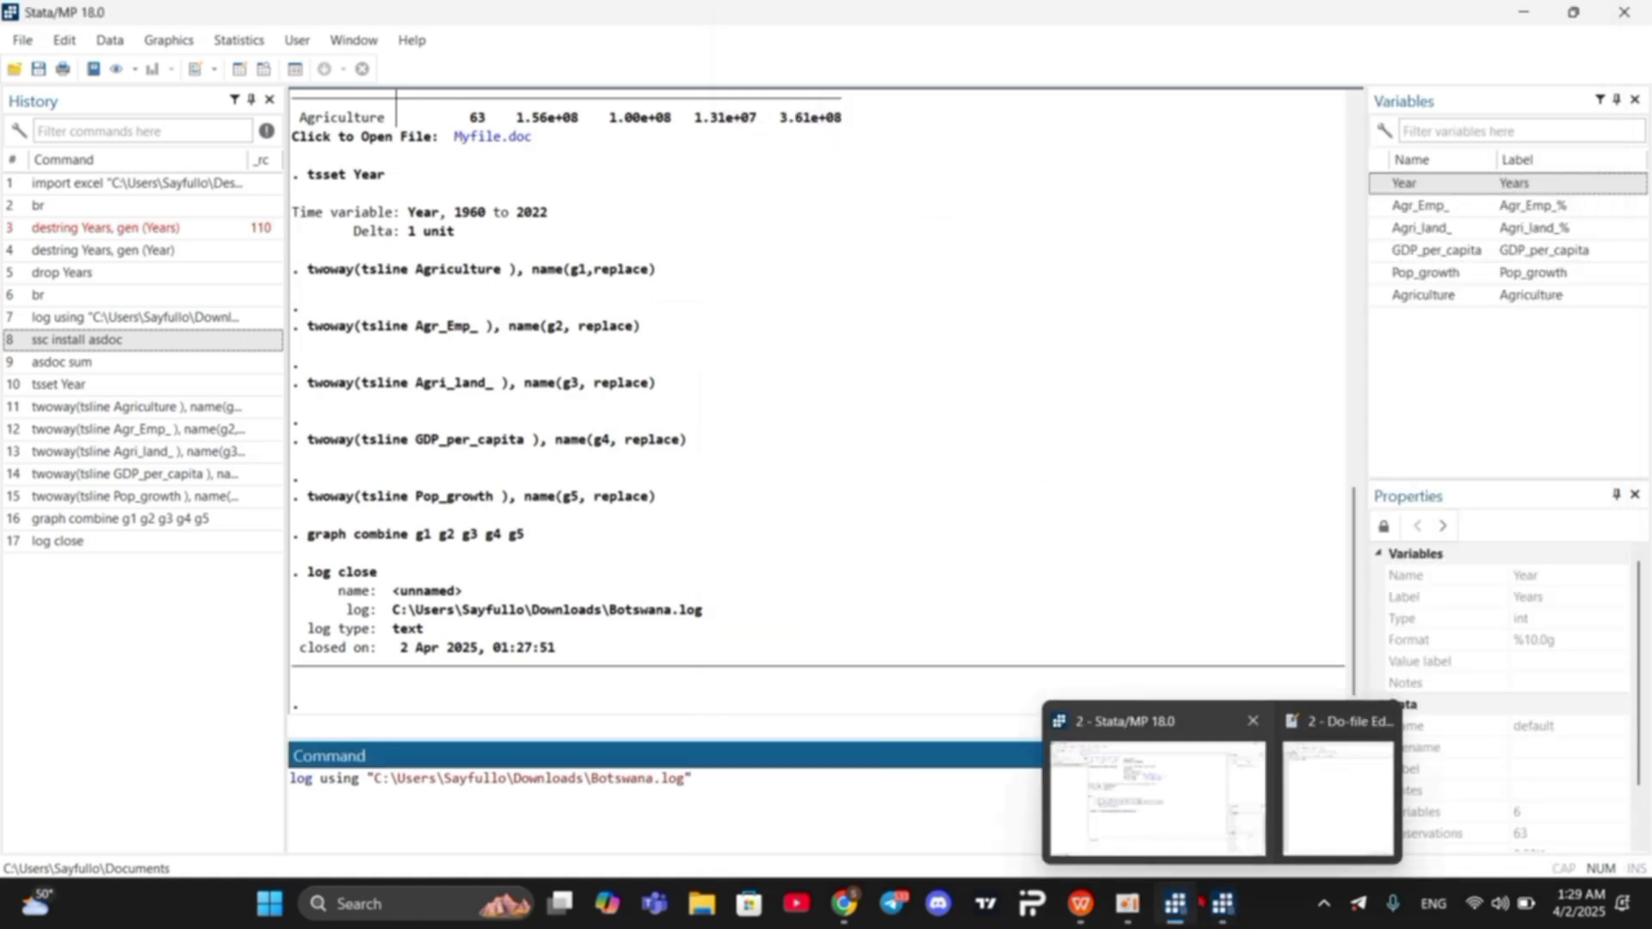
left_click(1317, 803)
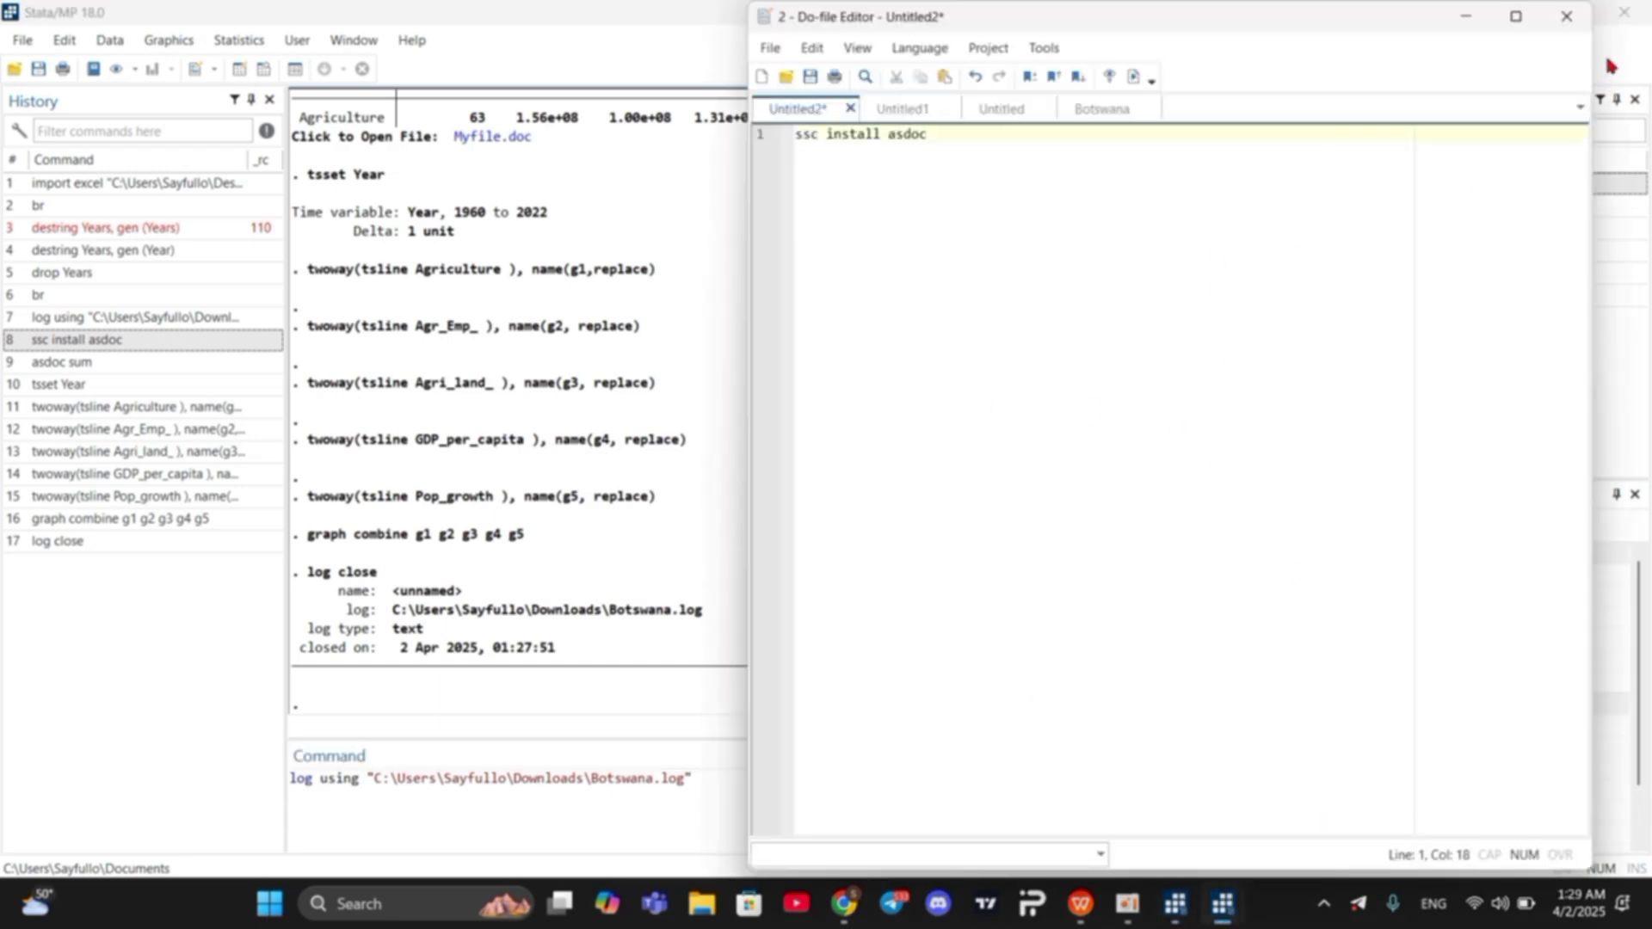
left_click(1566, 16)
left_click(1209, 507)
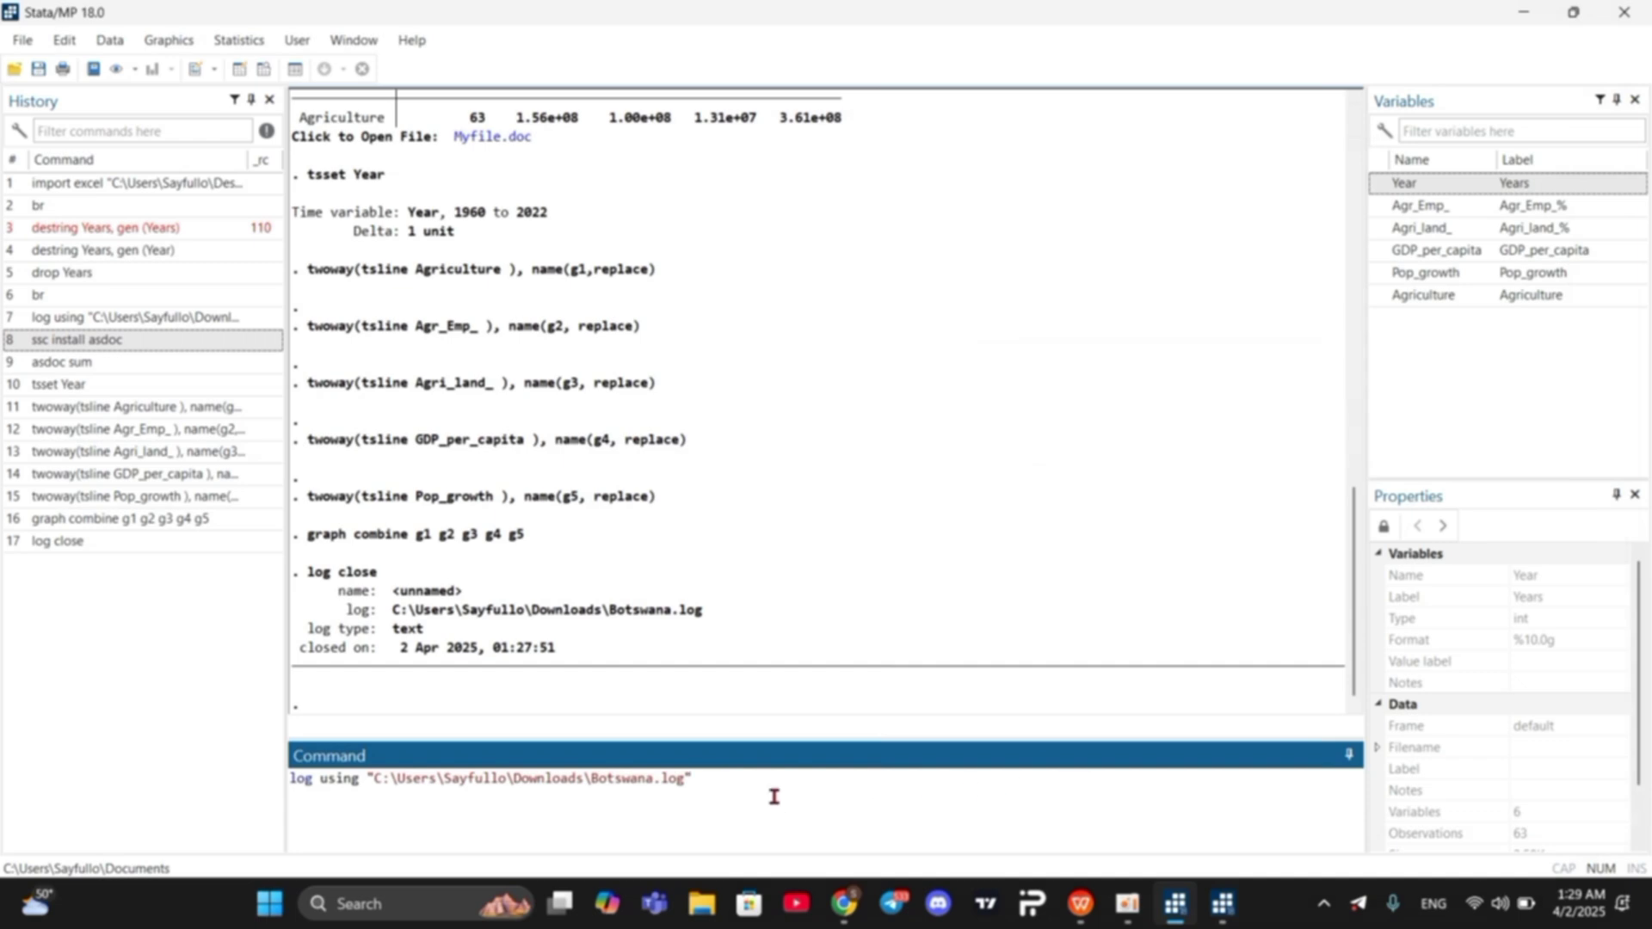
key("Escape")
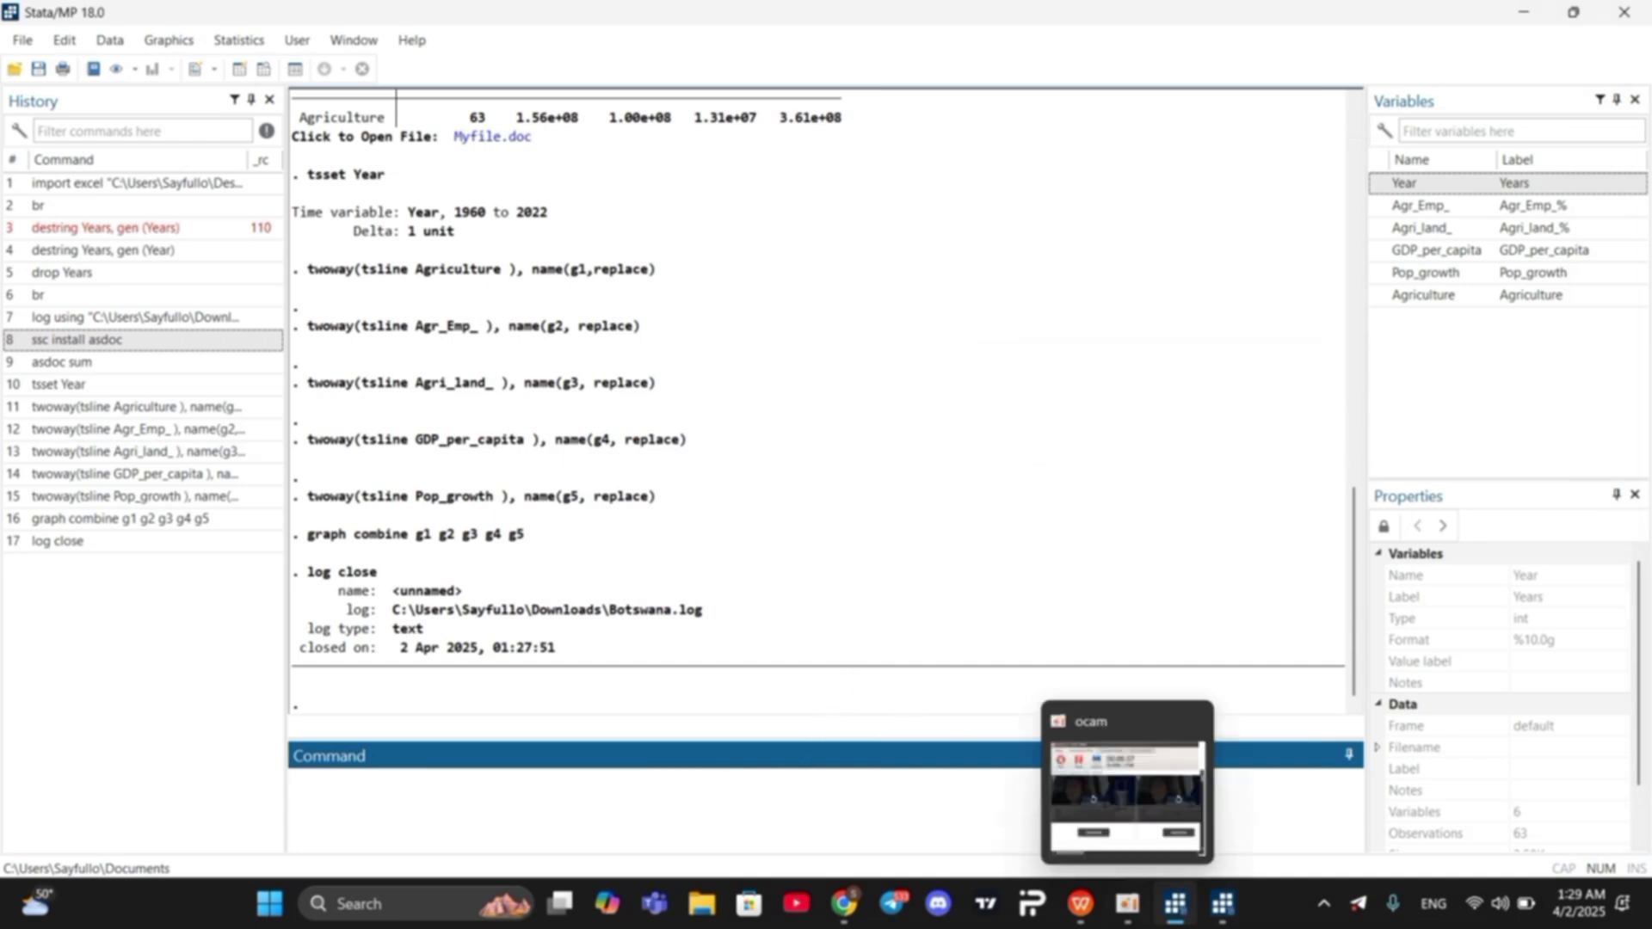
mouse_move(1192, 915)
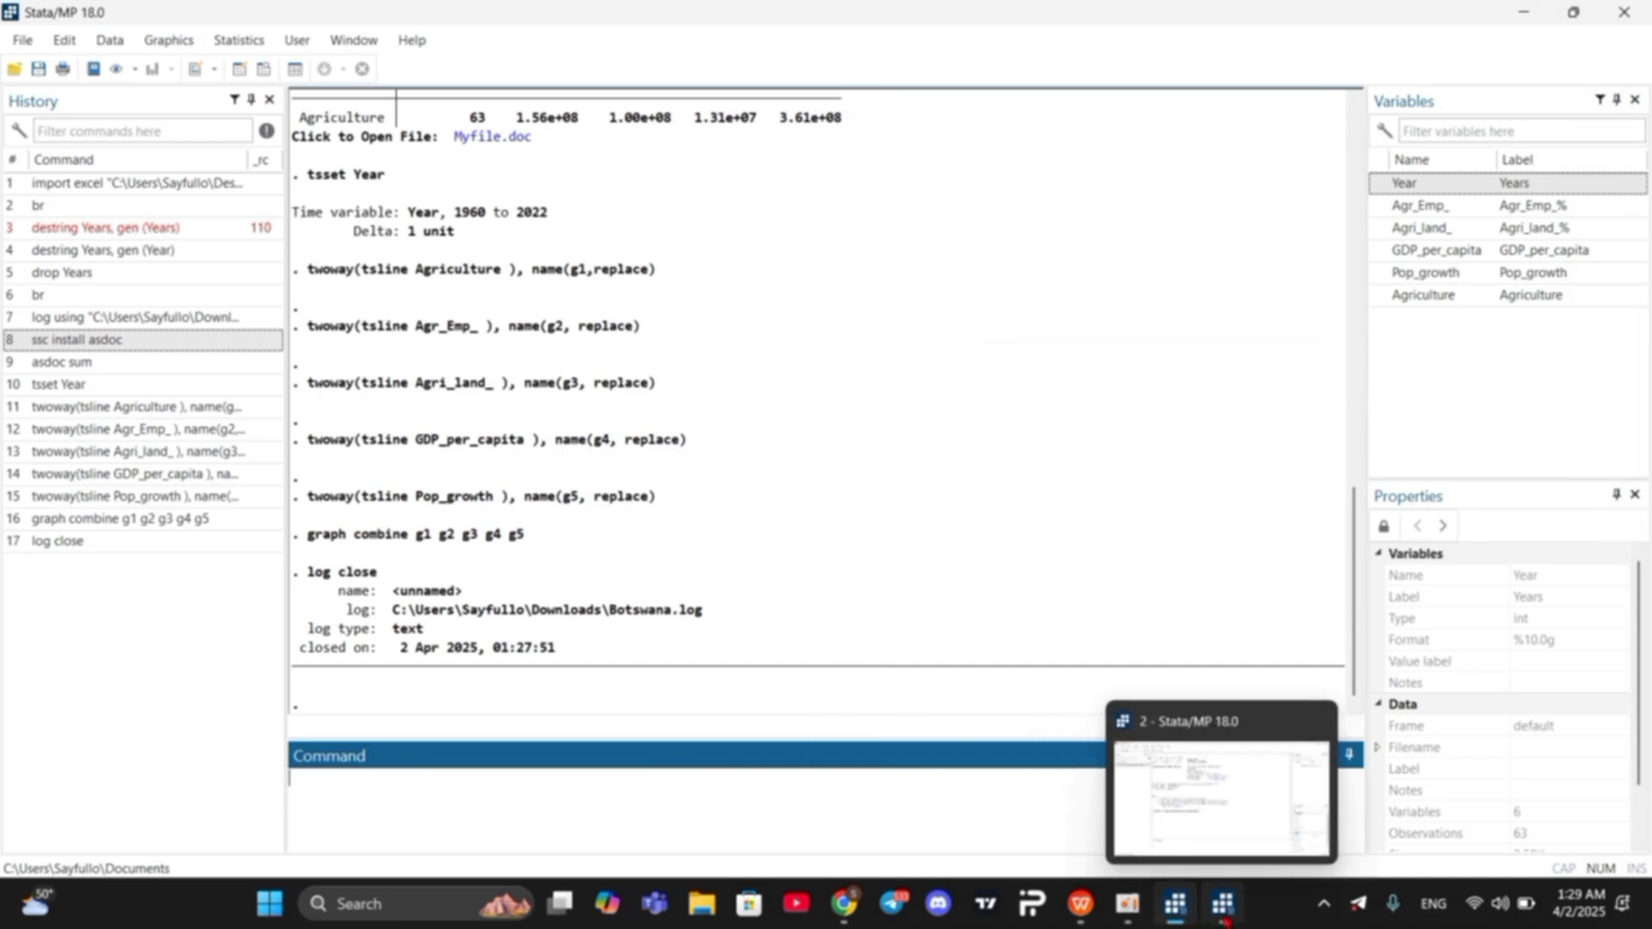
Step: Switch to Stata_plan (7).docx in WPS Writer and mark tasks 3 and 4 with "+" in the Bajarildi column
left_click(1223, 907)
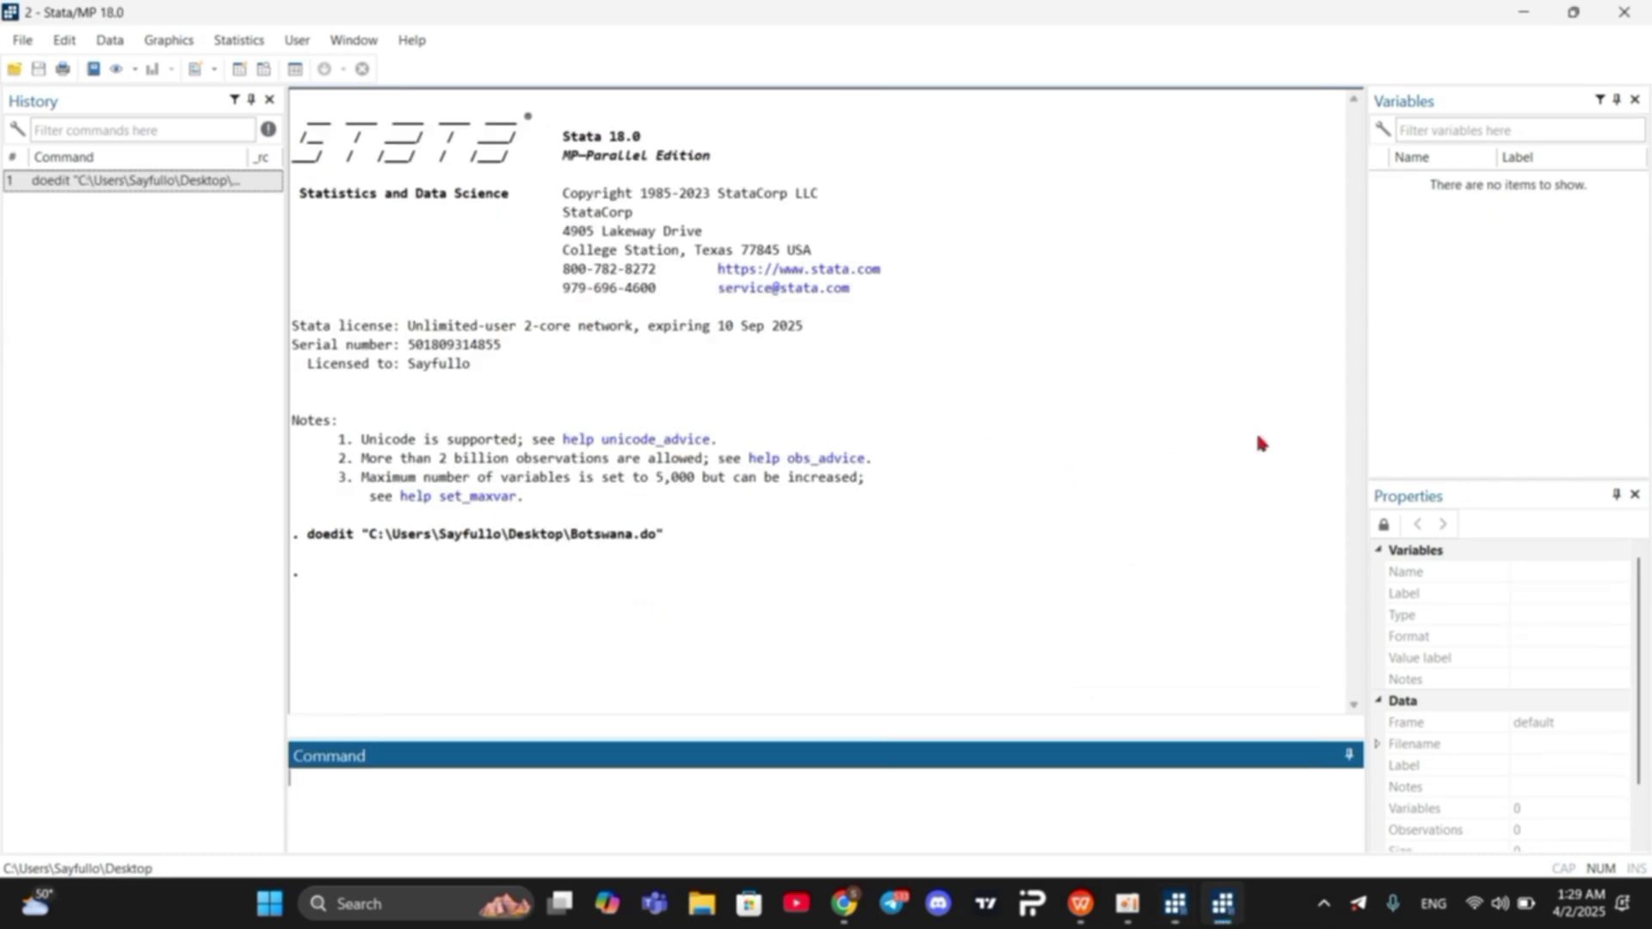
left_click(1081, 904)
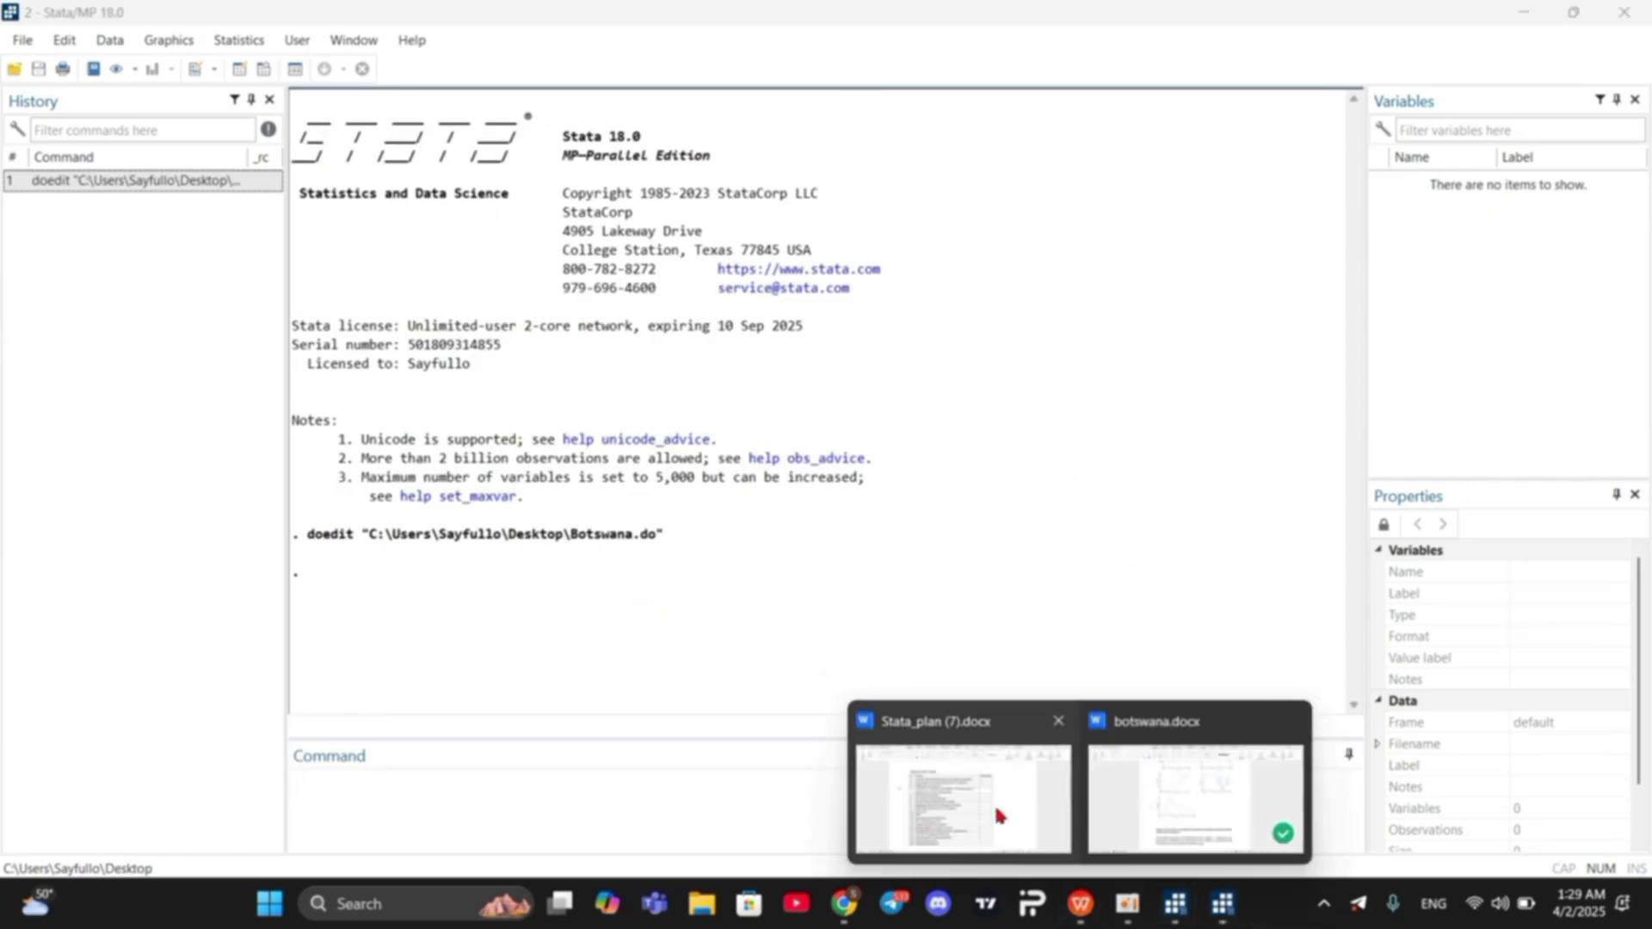
left_click(996, 813)
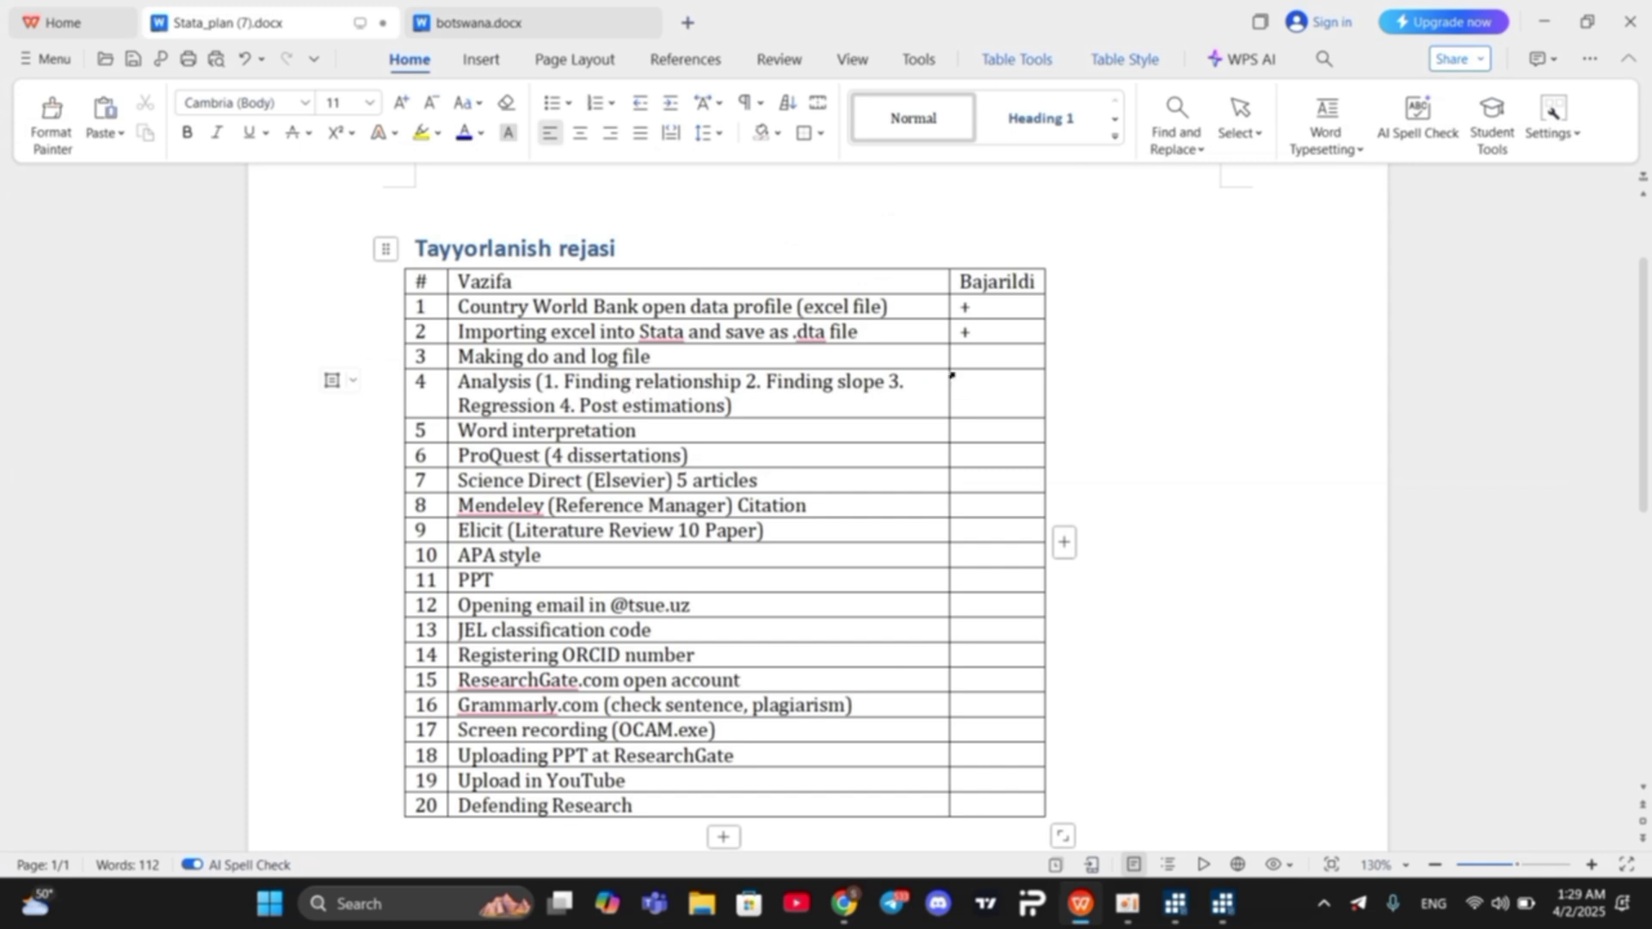
left_click(961, 355)
type("+")
left_click_drag(459, 379, 689, 403)
left_click(734, 406)
left_click(979, 389)
type("+")
Step: Examine task 5, Word interpretation, in the plan table
left_click_drag(458, 429, 631, 431)
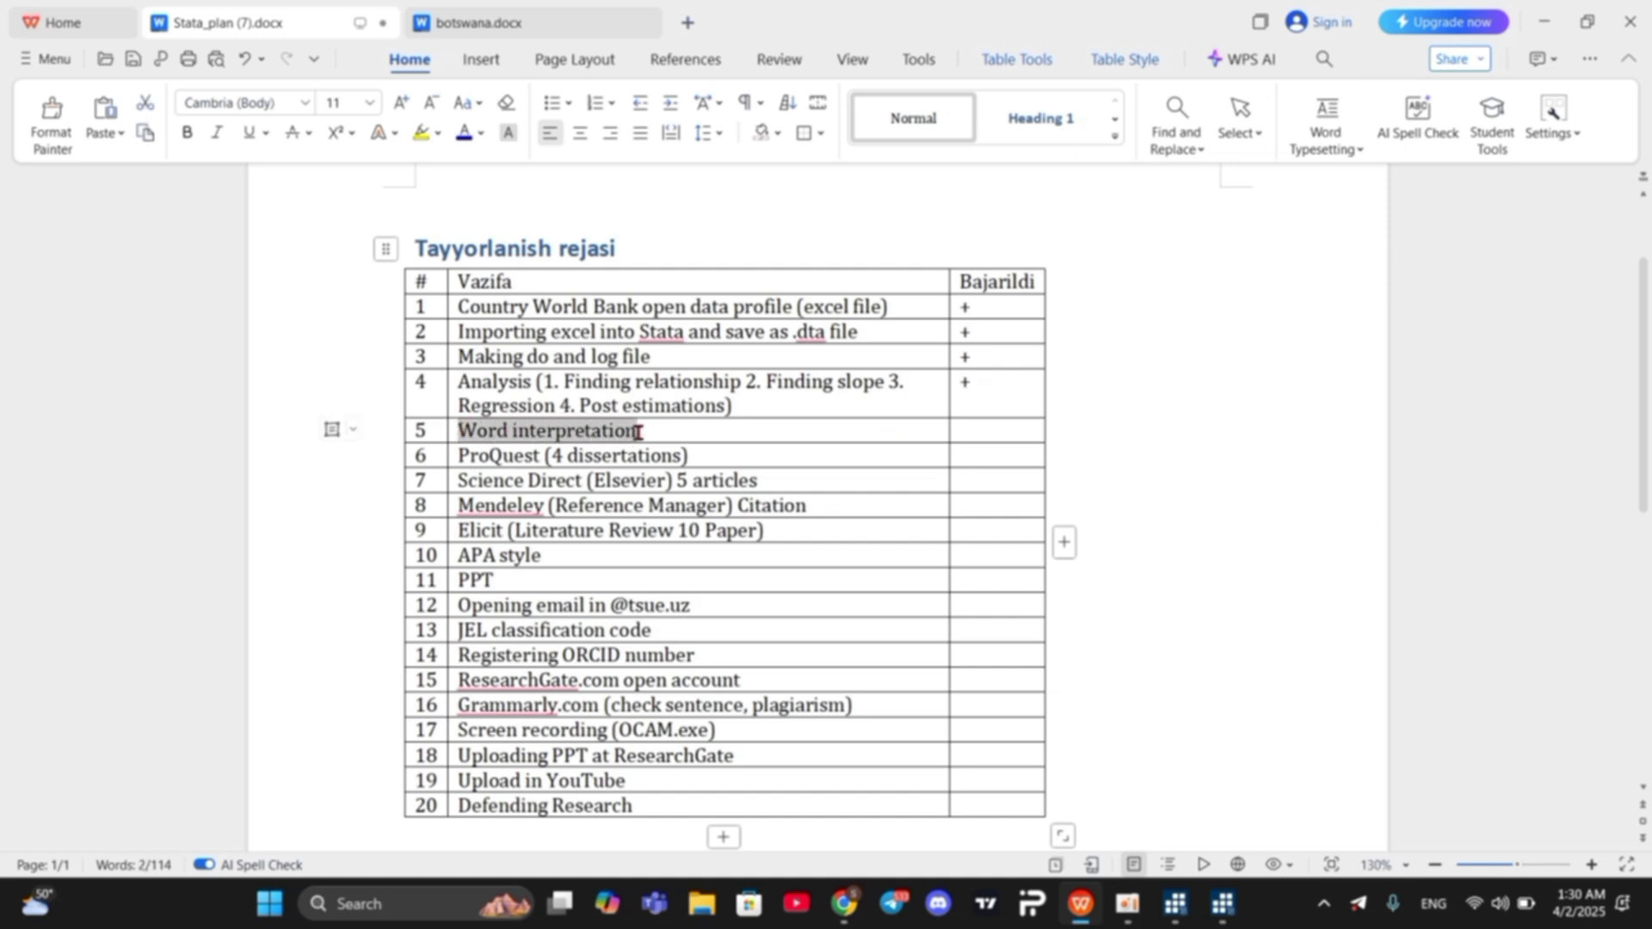
left_click(643, 432)
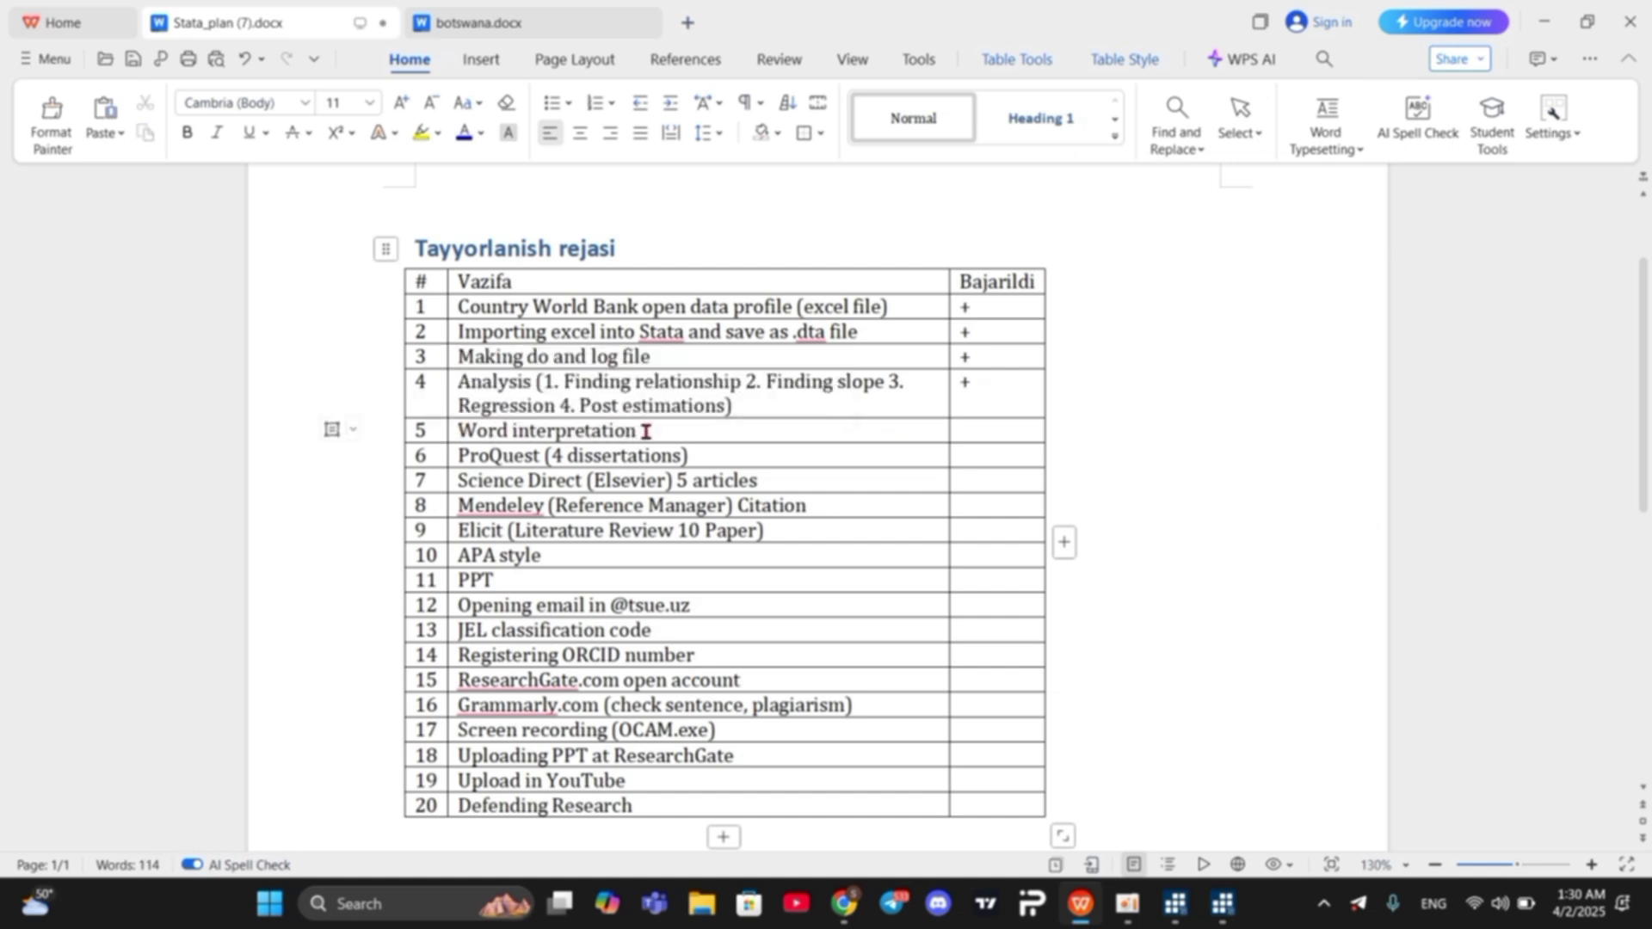
mouse_move(1127, 904)
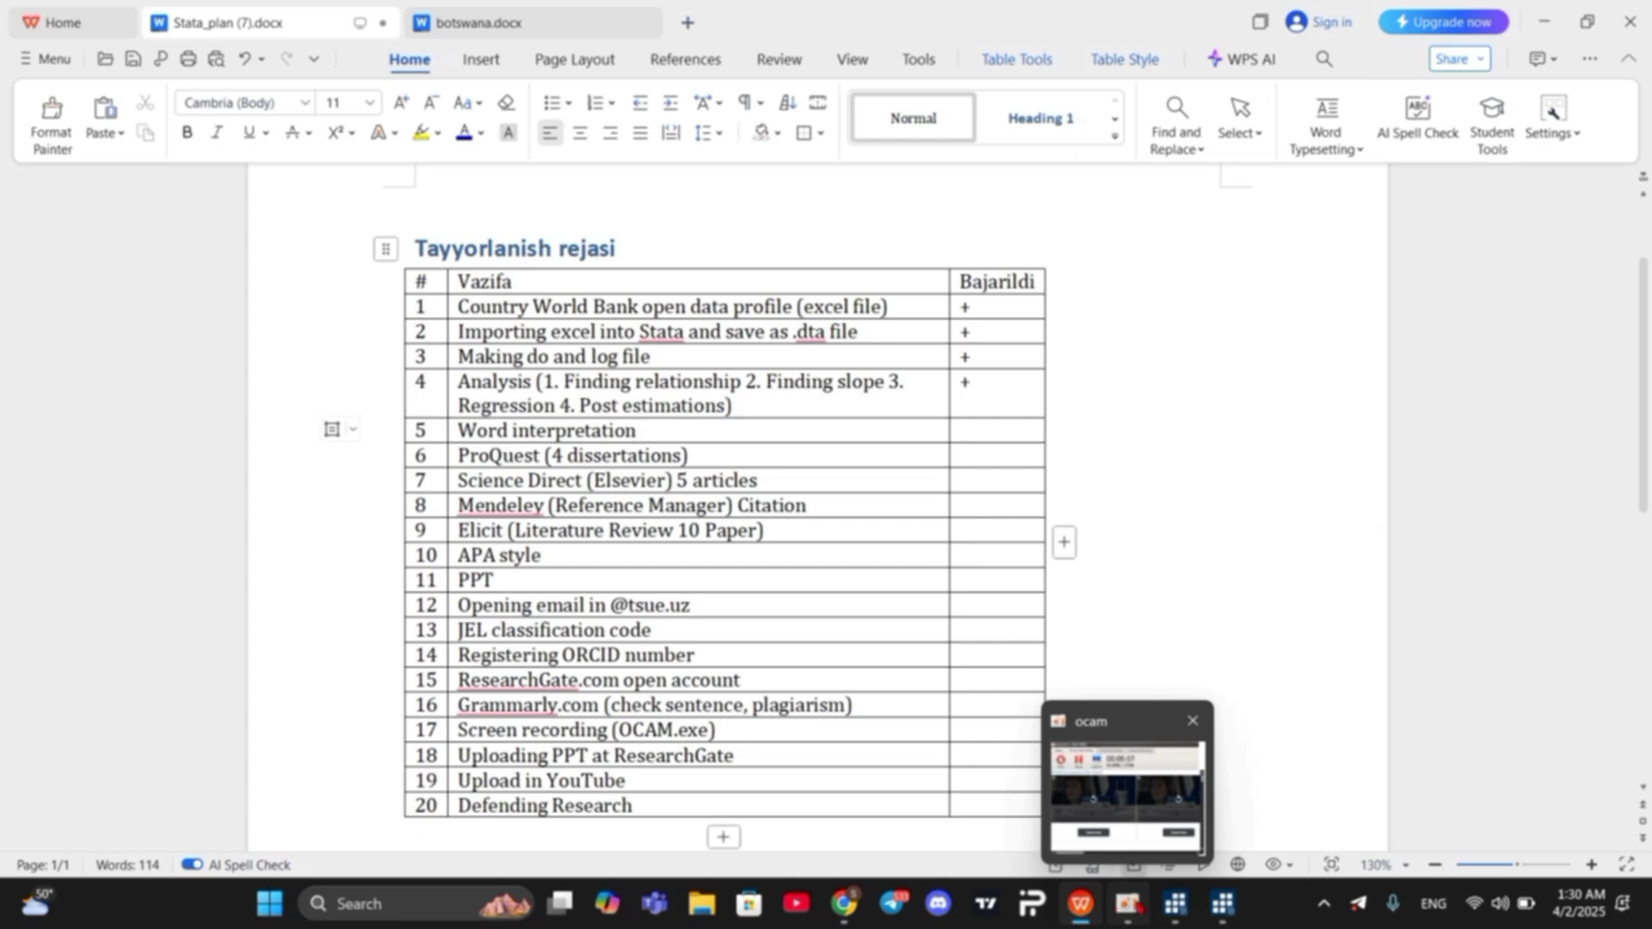
left_click(1253, 604)
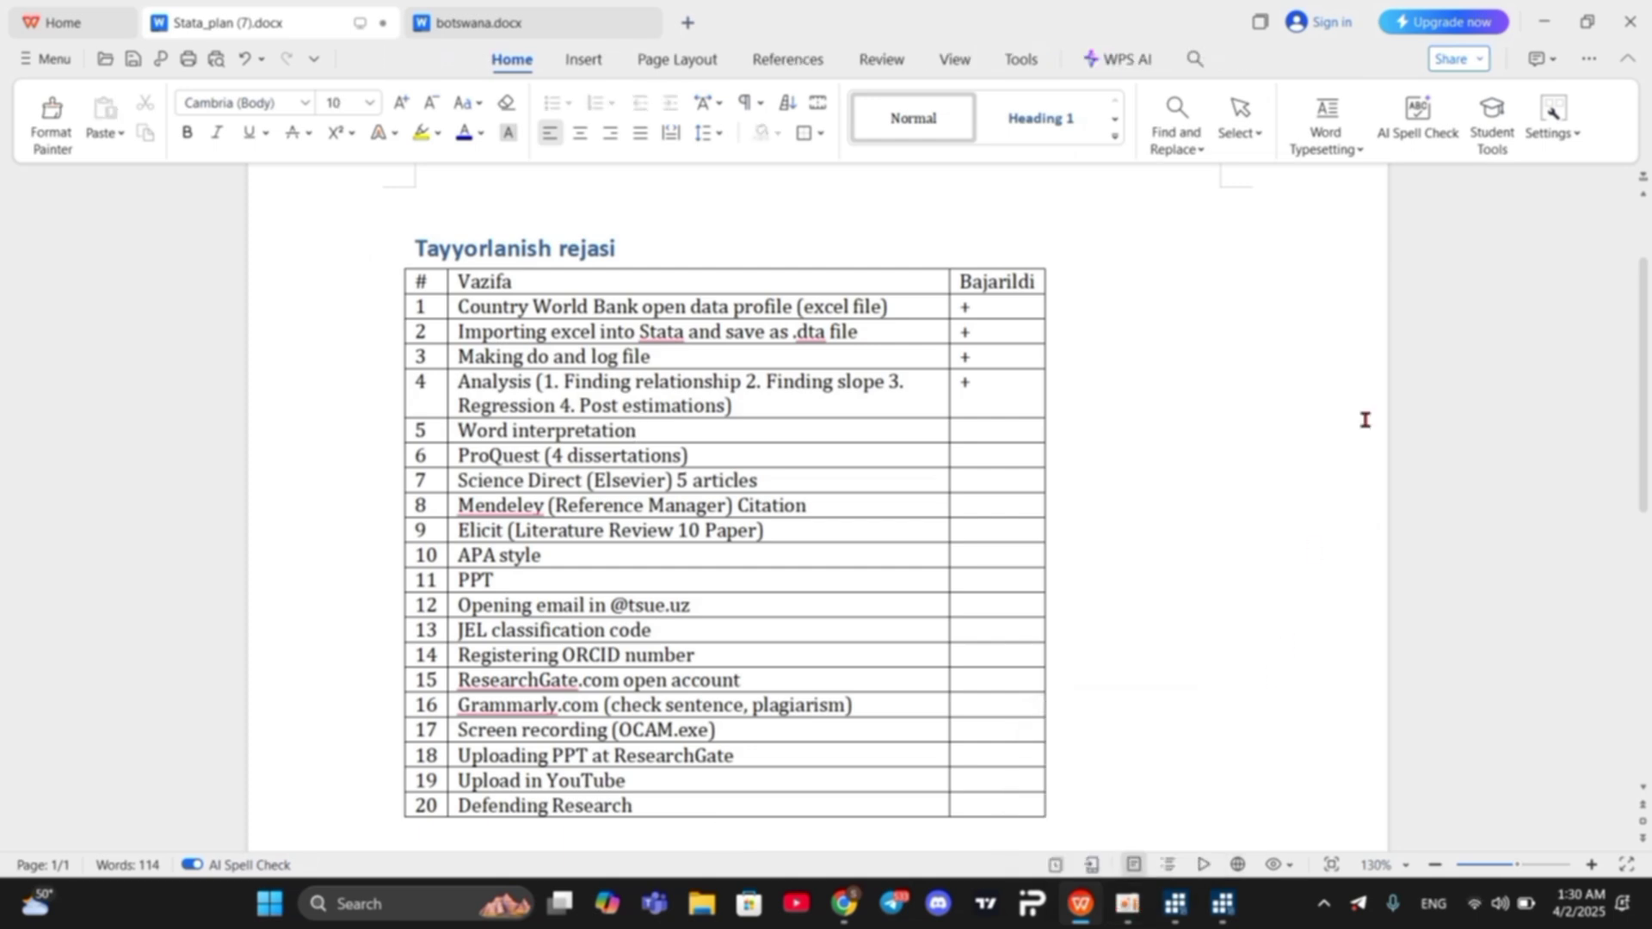
Step: Minimize the plan document and the second Stata instance, and start closing the first Stata instance
left_click(1547, 23)
left_click(1530, 13)
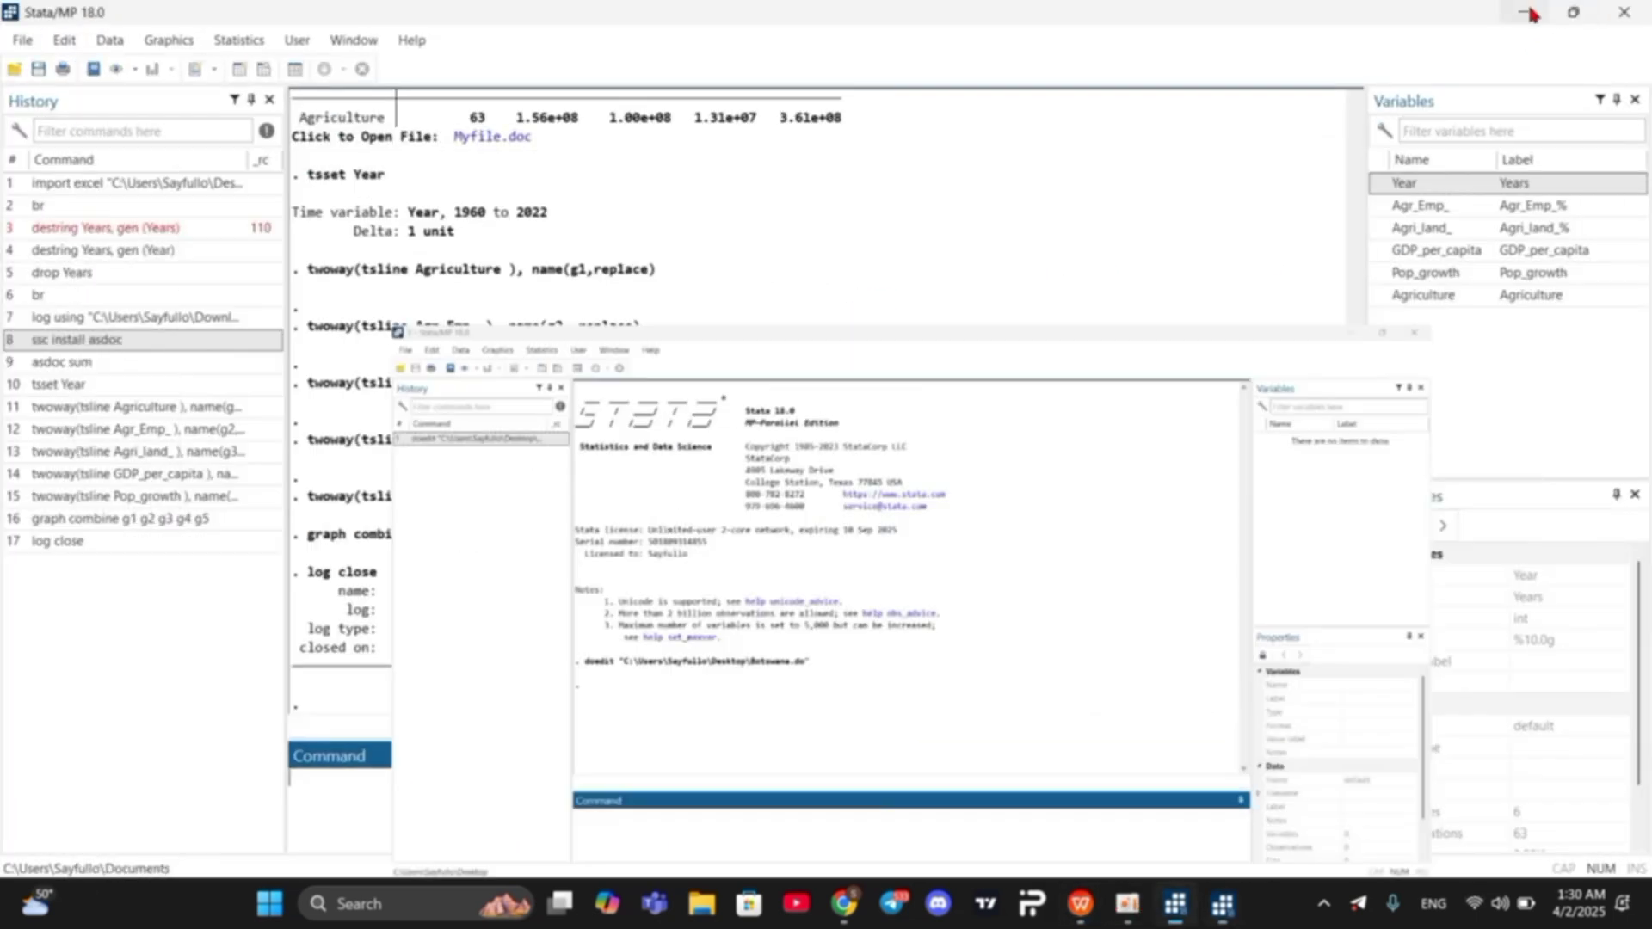
left_click(1624, 12)
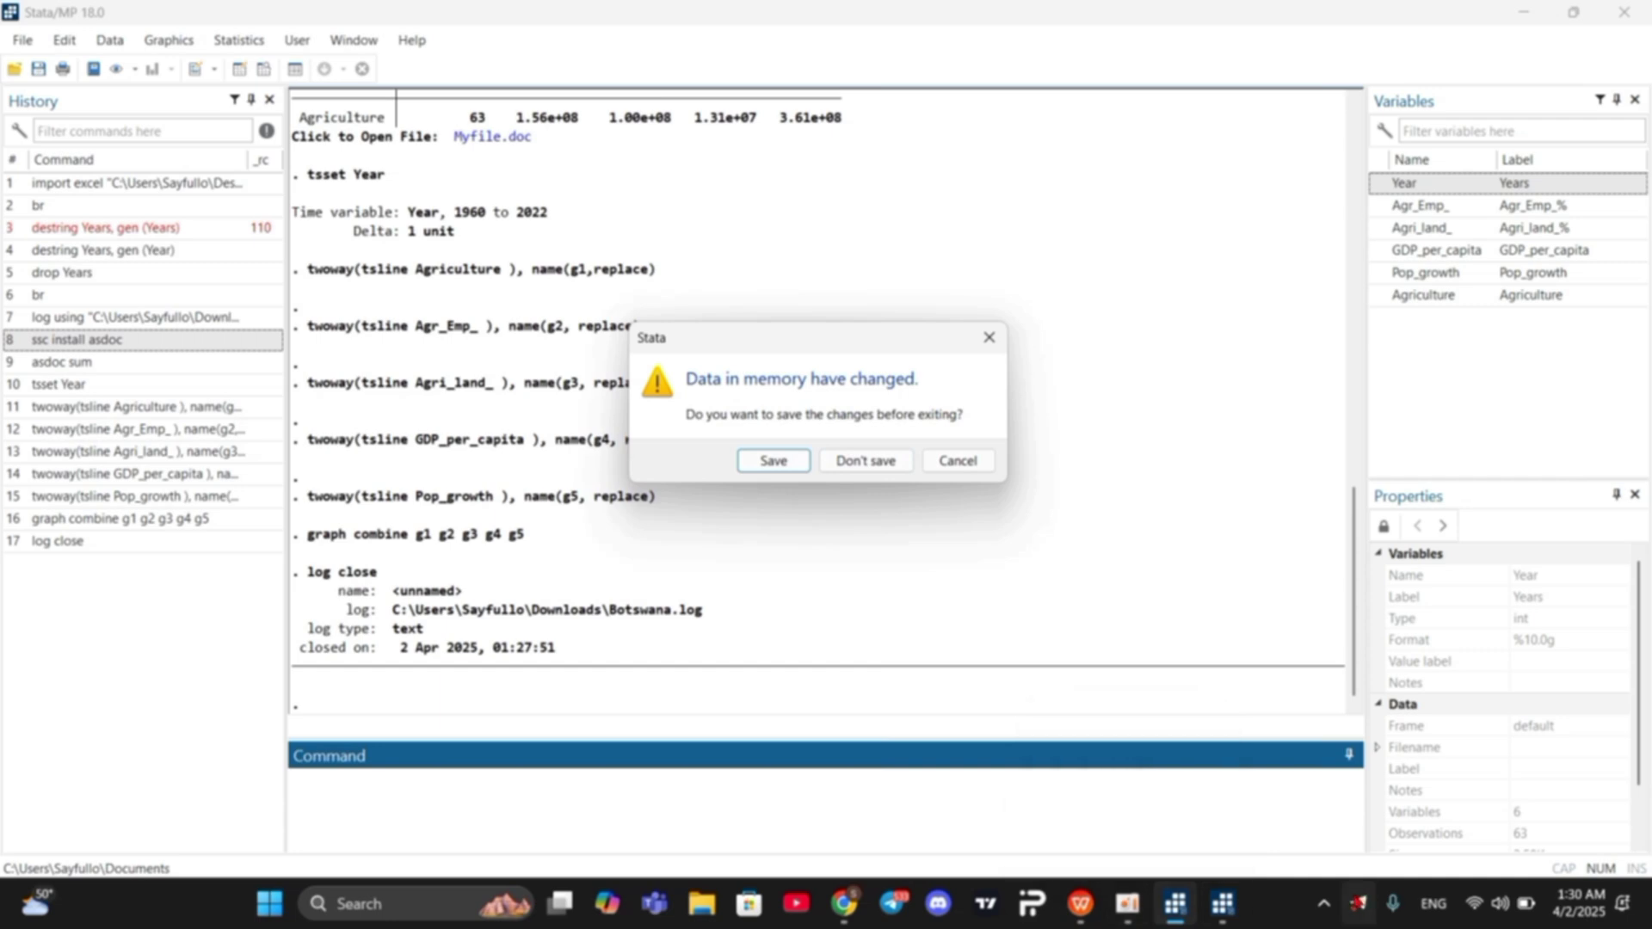
Step: Check tasks 2 and 3 about the .dta, do and log files in Stata_plan (7).docx and return to Stata
mouse_move(1083, 904)
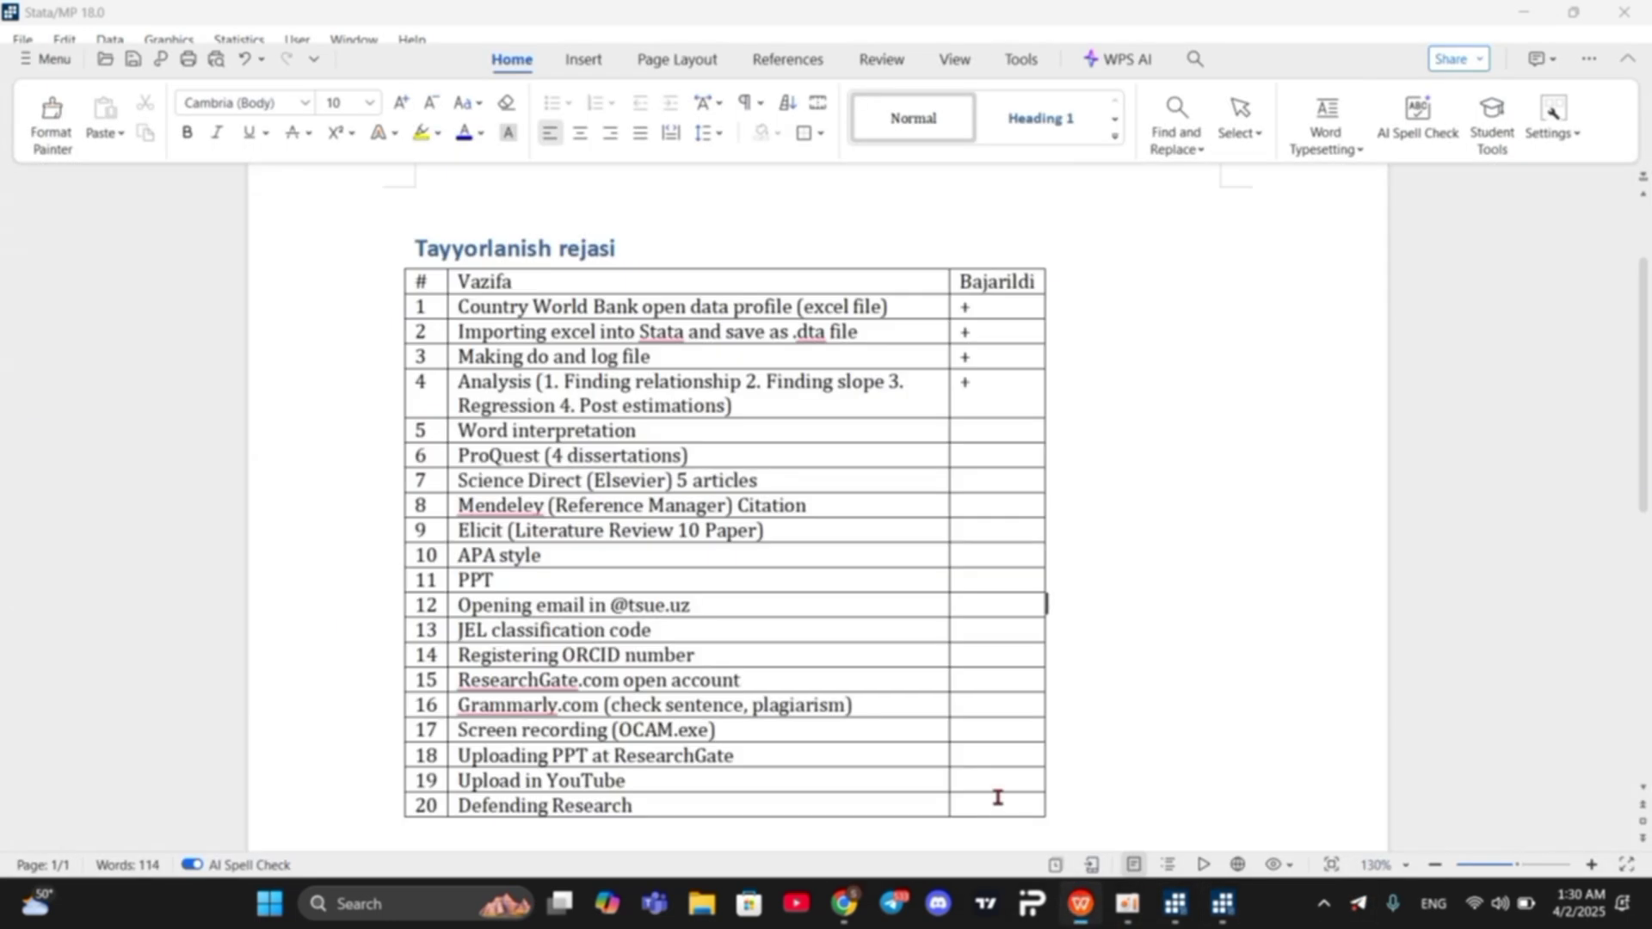
left_click(1033, 800)
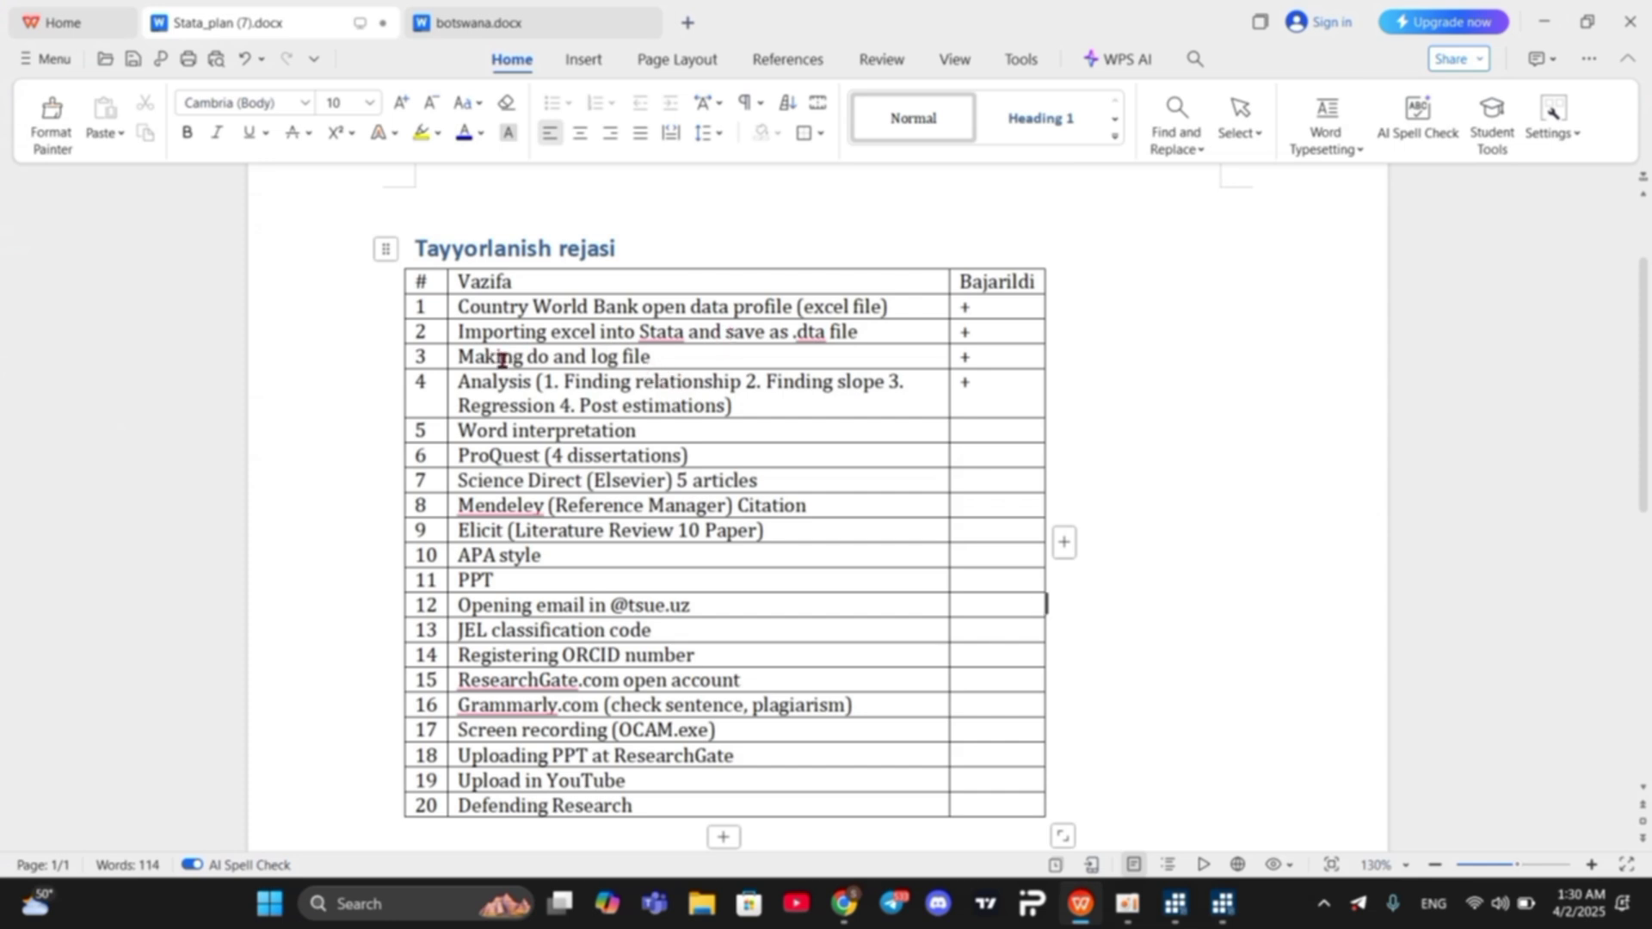
left_click(790, 333)
double_click(542, 357)
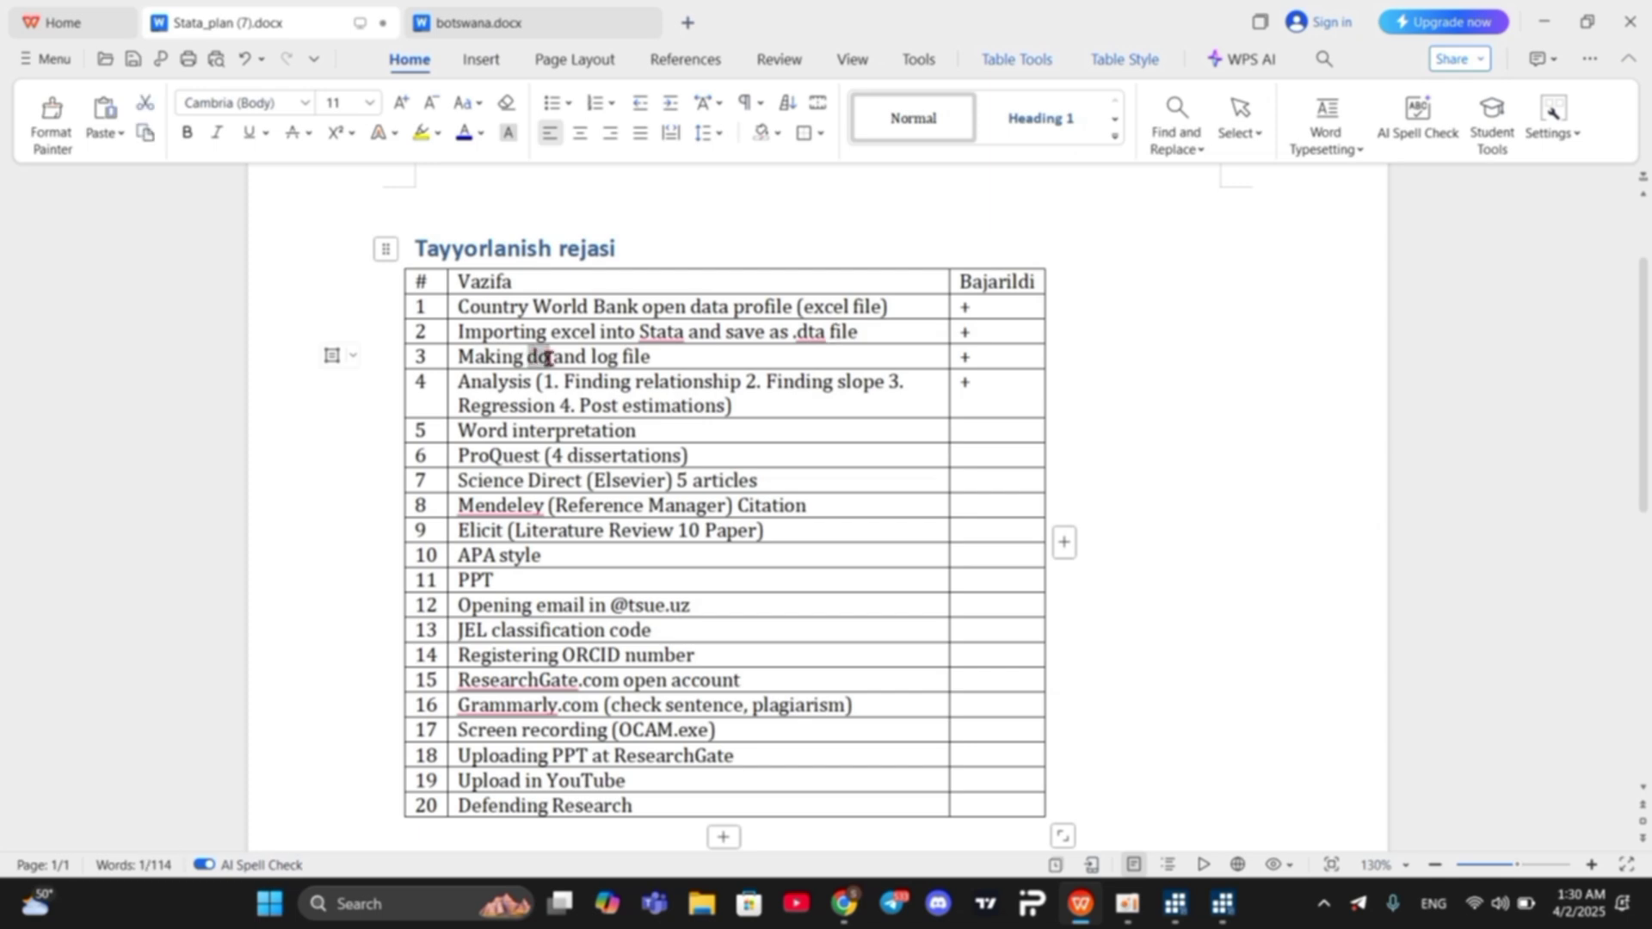
left_click(1544, 22)
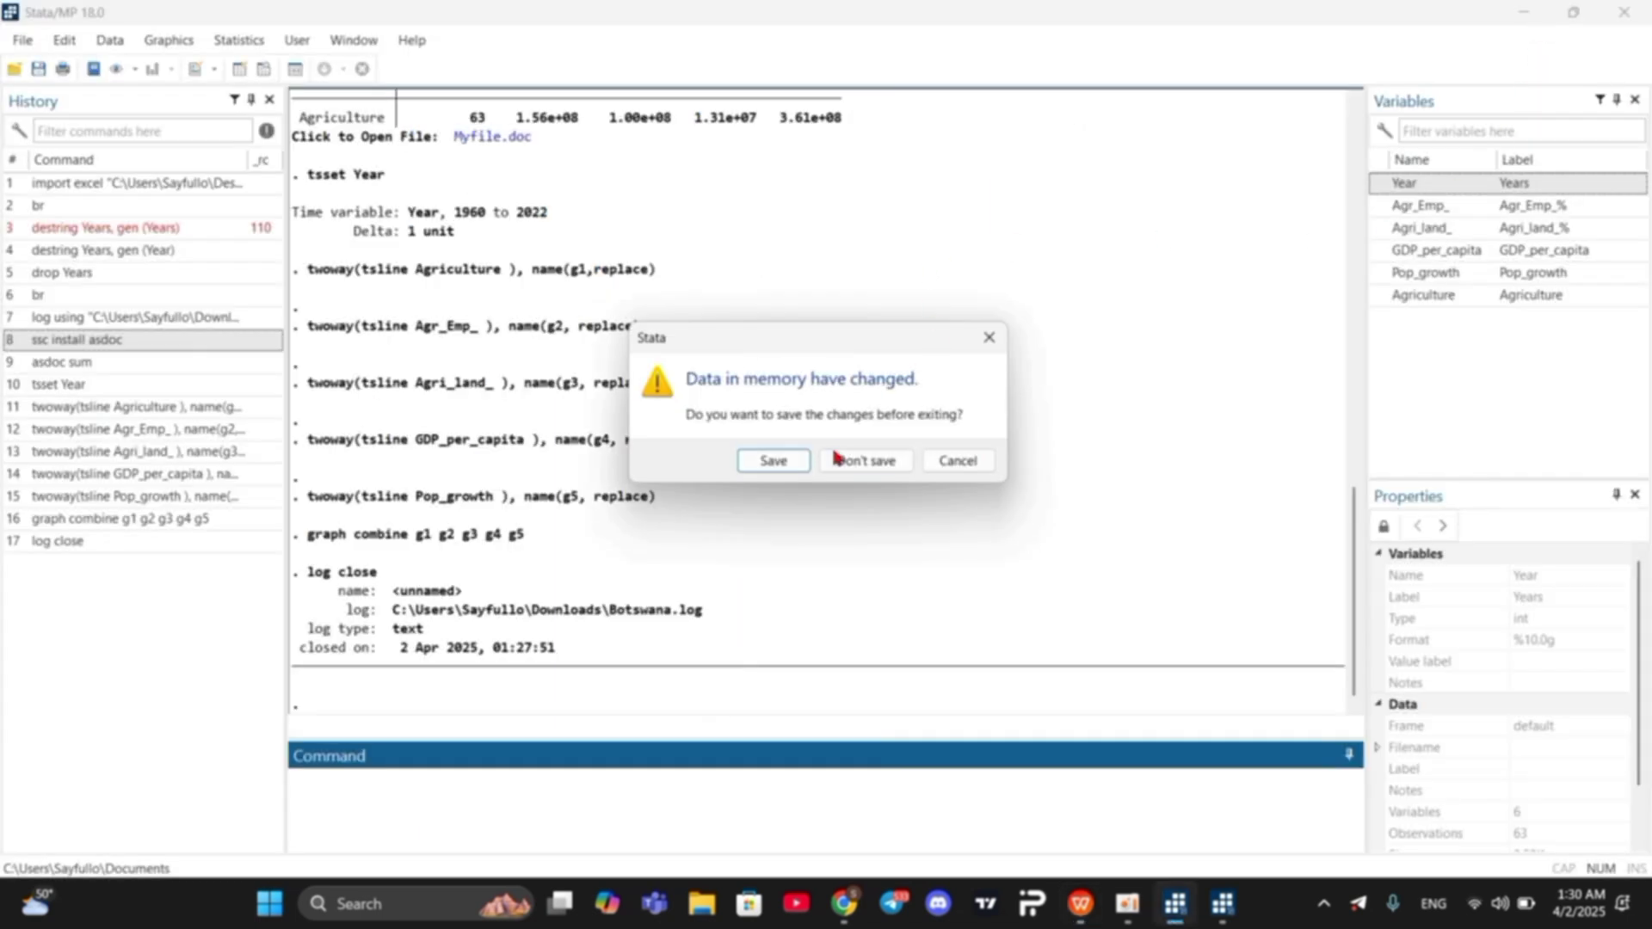
Step: Save the data as the Stata data file Botswana in Downloads, and close Stata, declining any further save
left_click(773, 461)
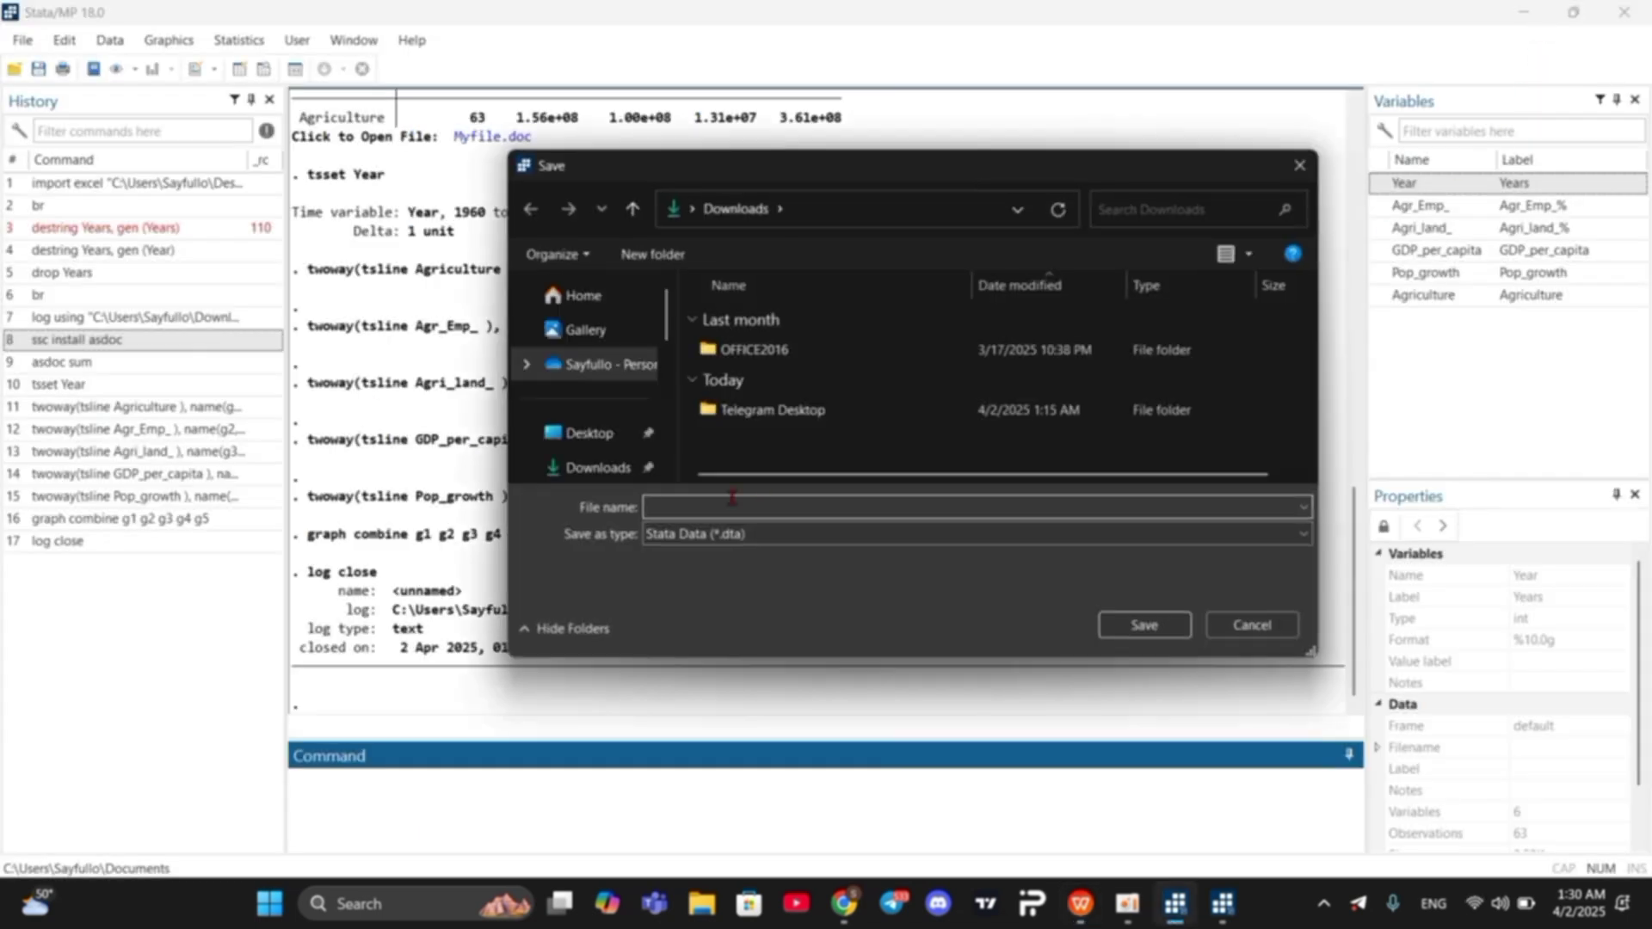
key("Caps_Lock")
type("B")
key("Caps_Lock")
type("otsw")
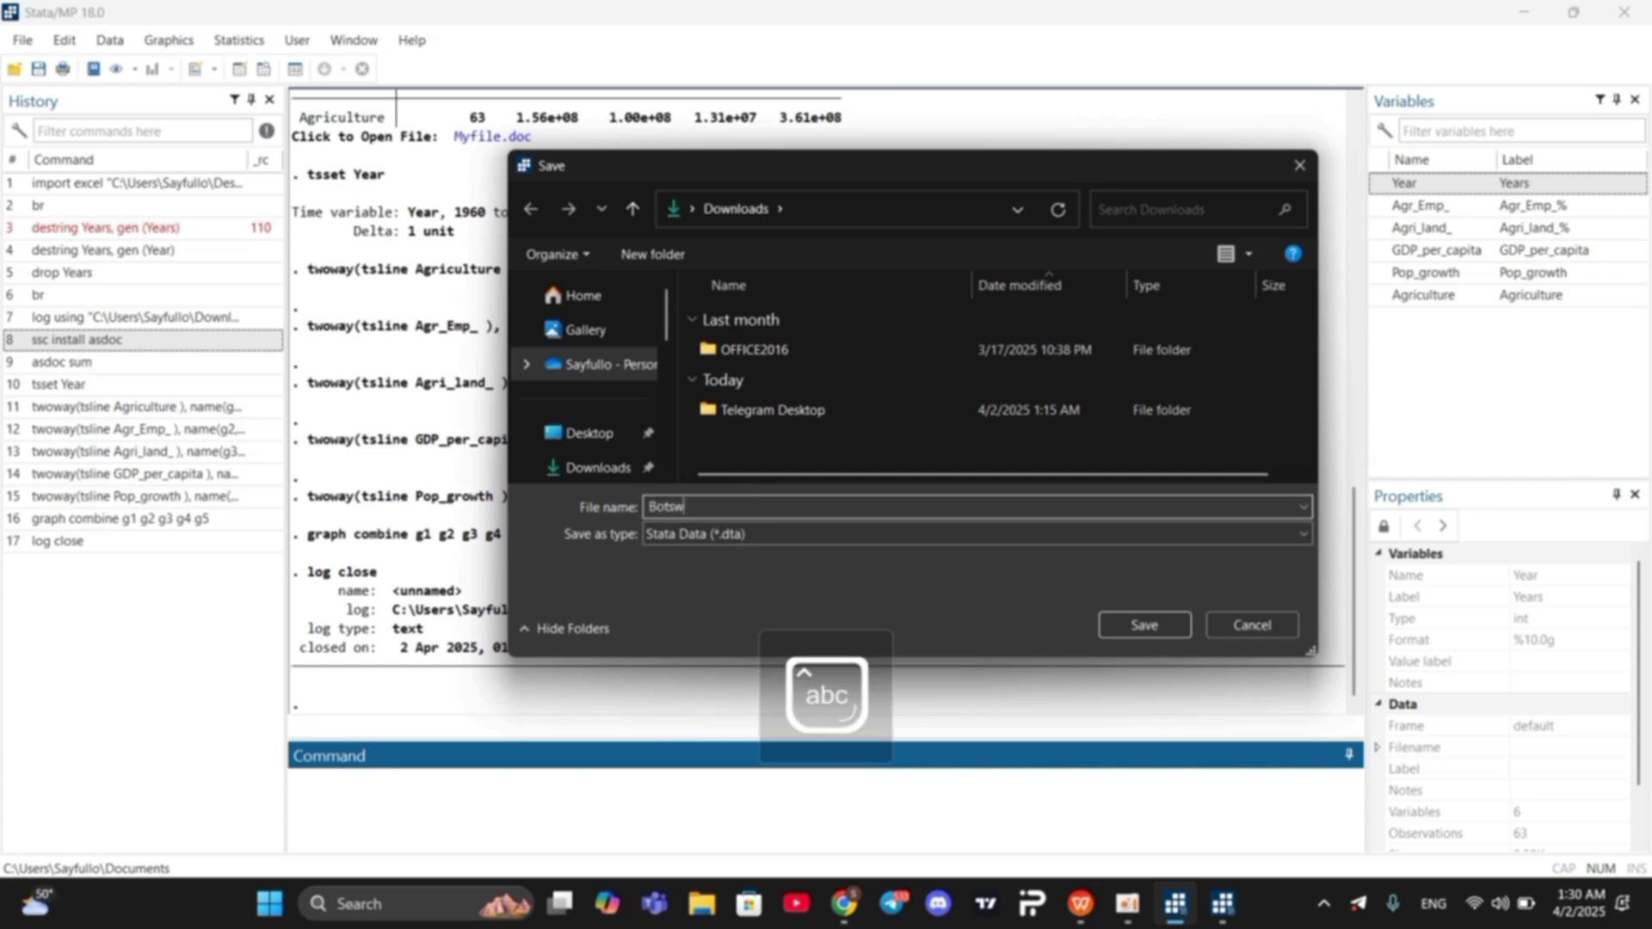
type("ana")
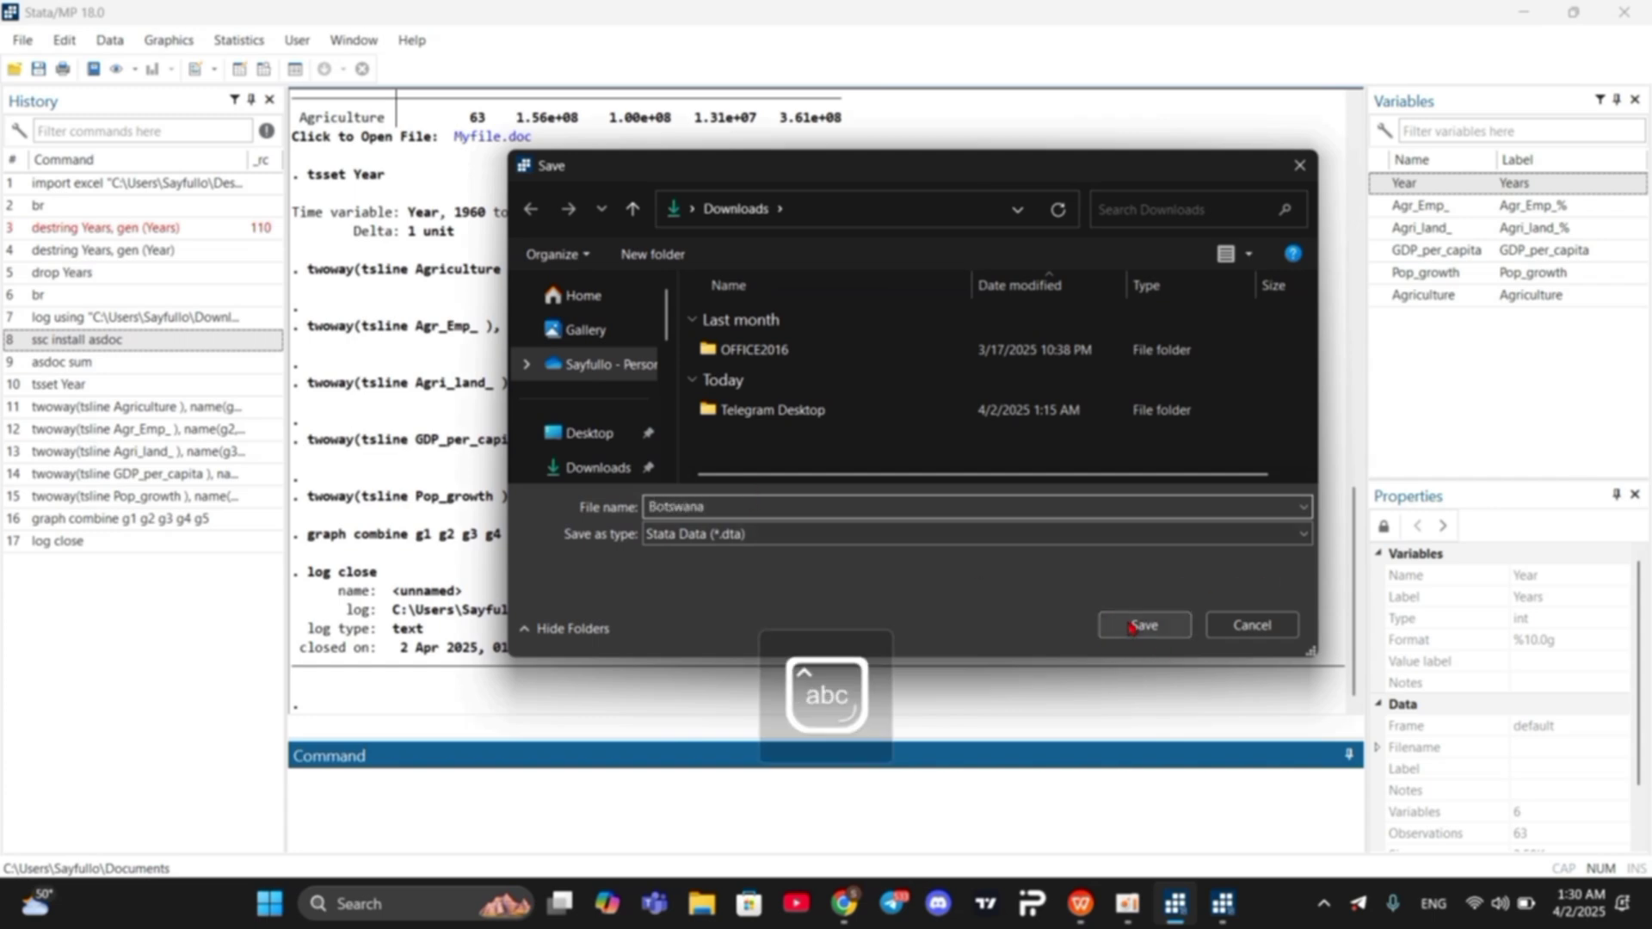
left_click(1153, 626)
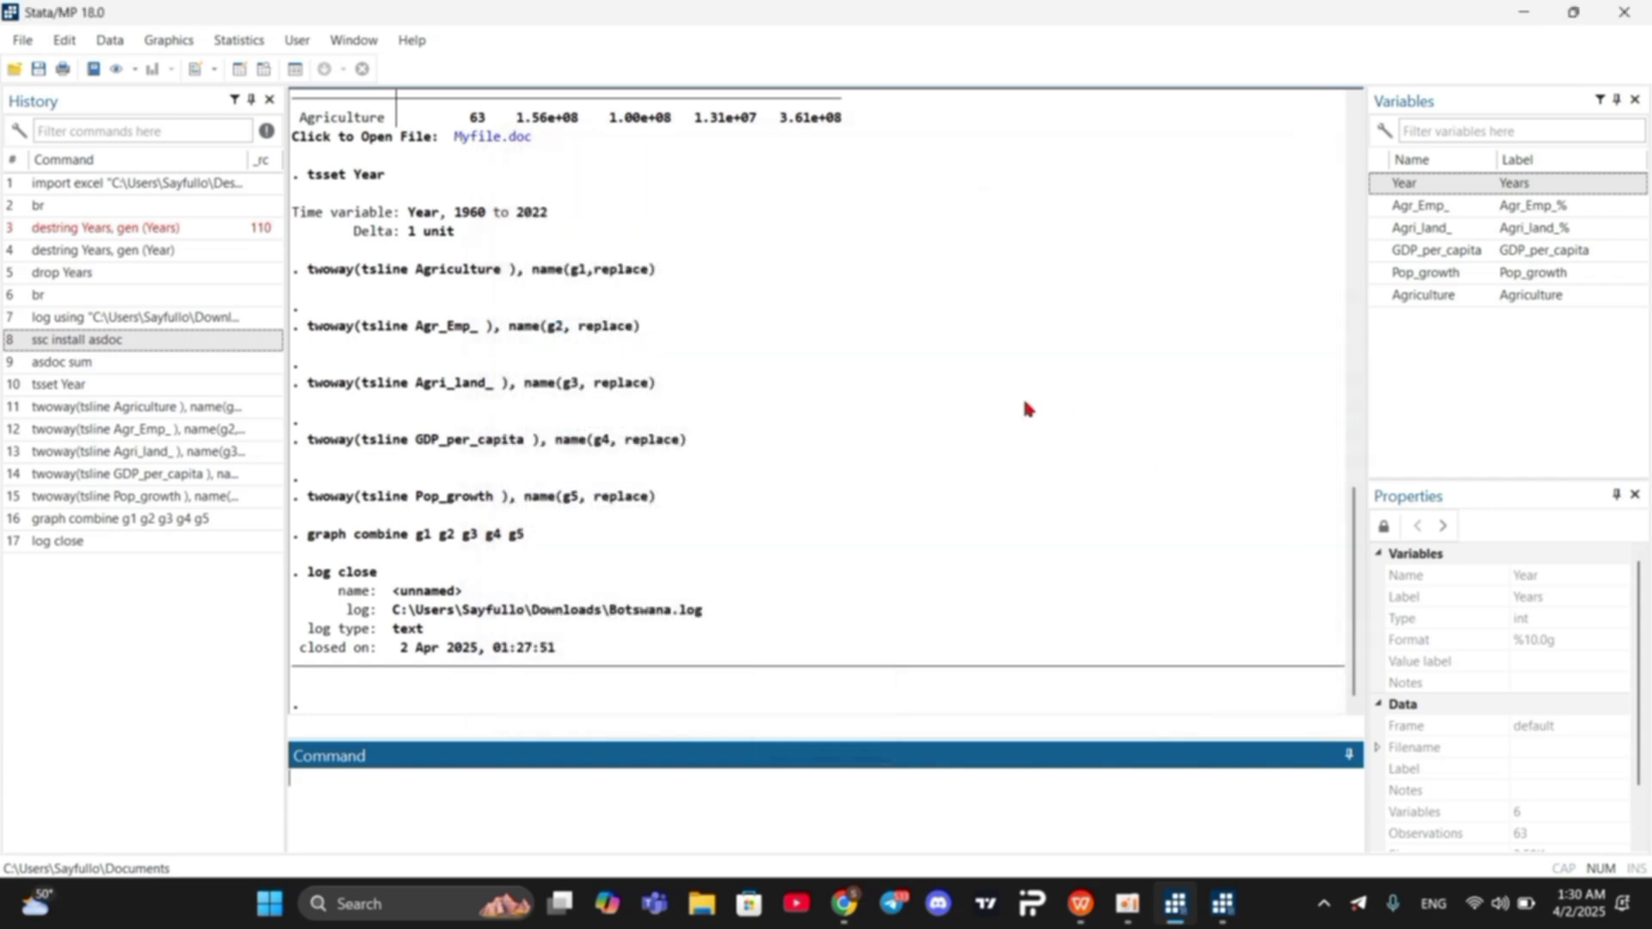
left_click(1624, 12)
left_click(865, 461)
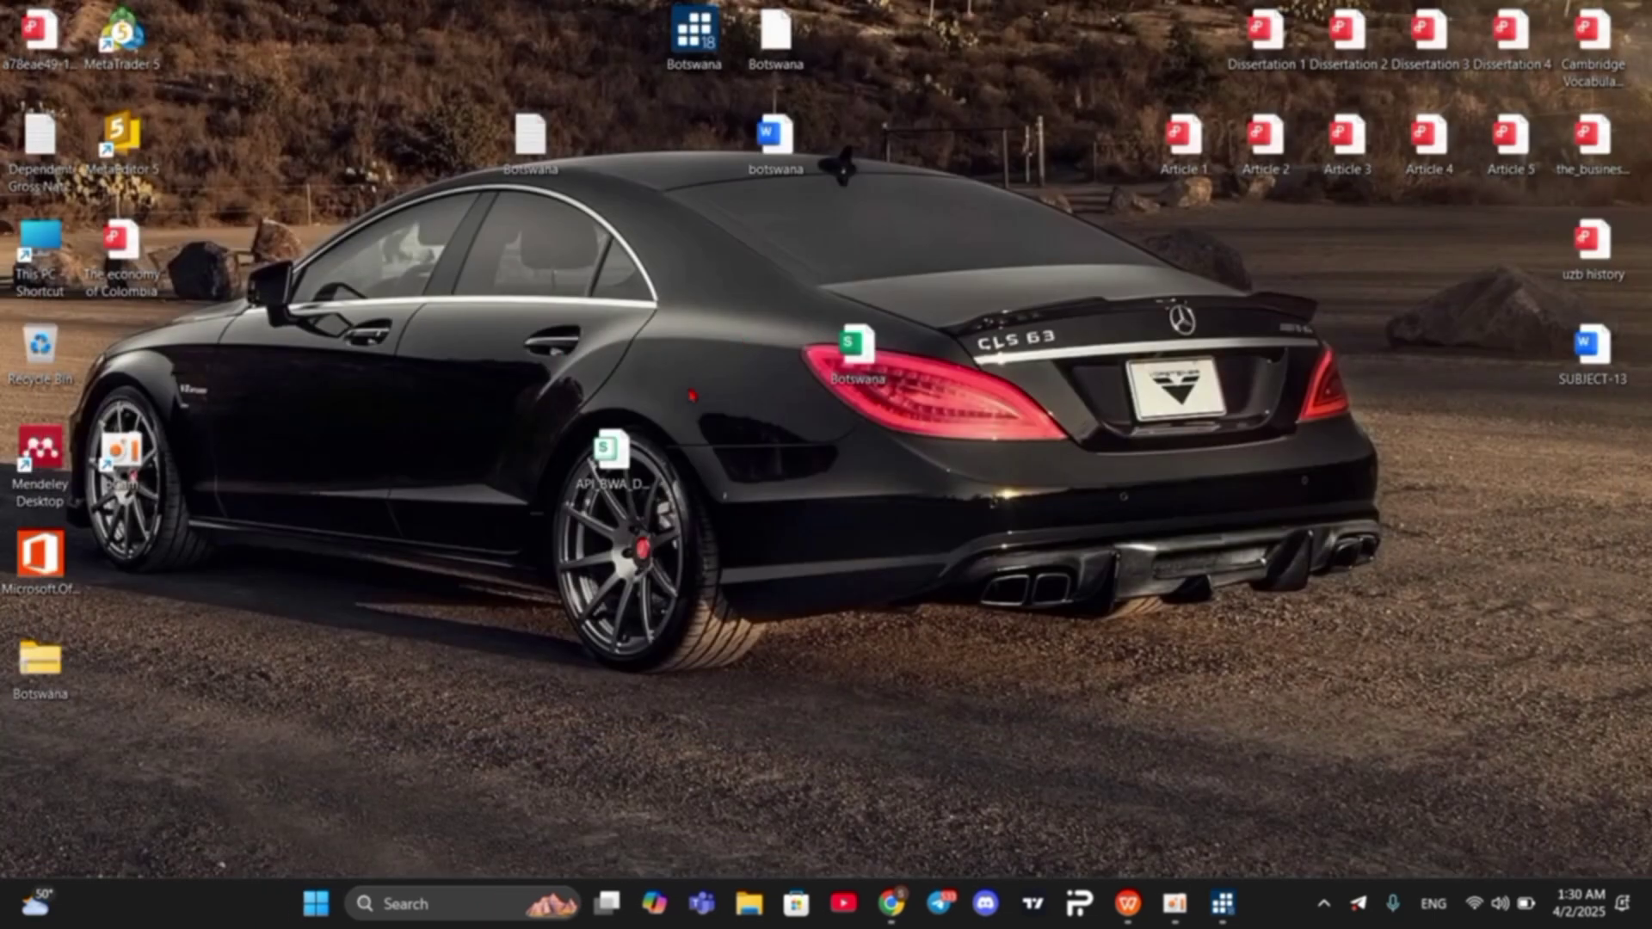
Step: Line up the API_BWA_DS Excel file, the Botswana spreadsheet and the botswana Word document in the desktop's top icon row
left_click_drag(611, 451, 611, 52)
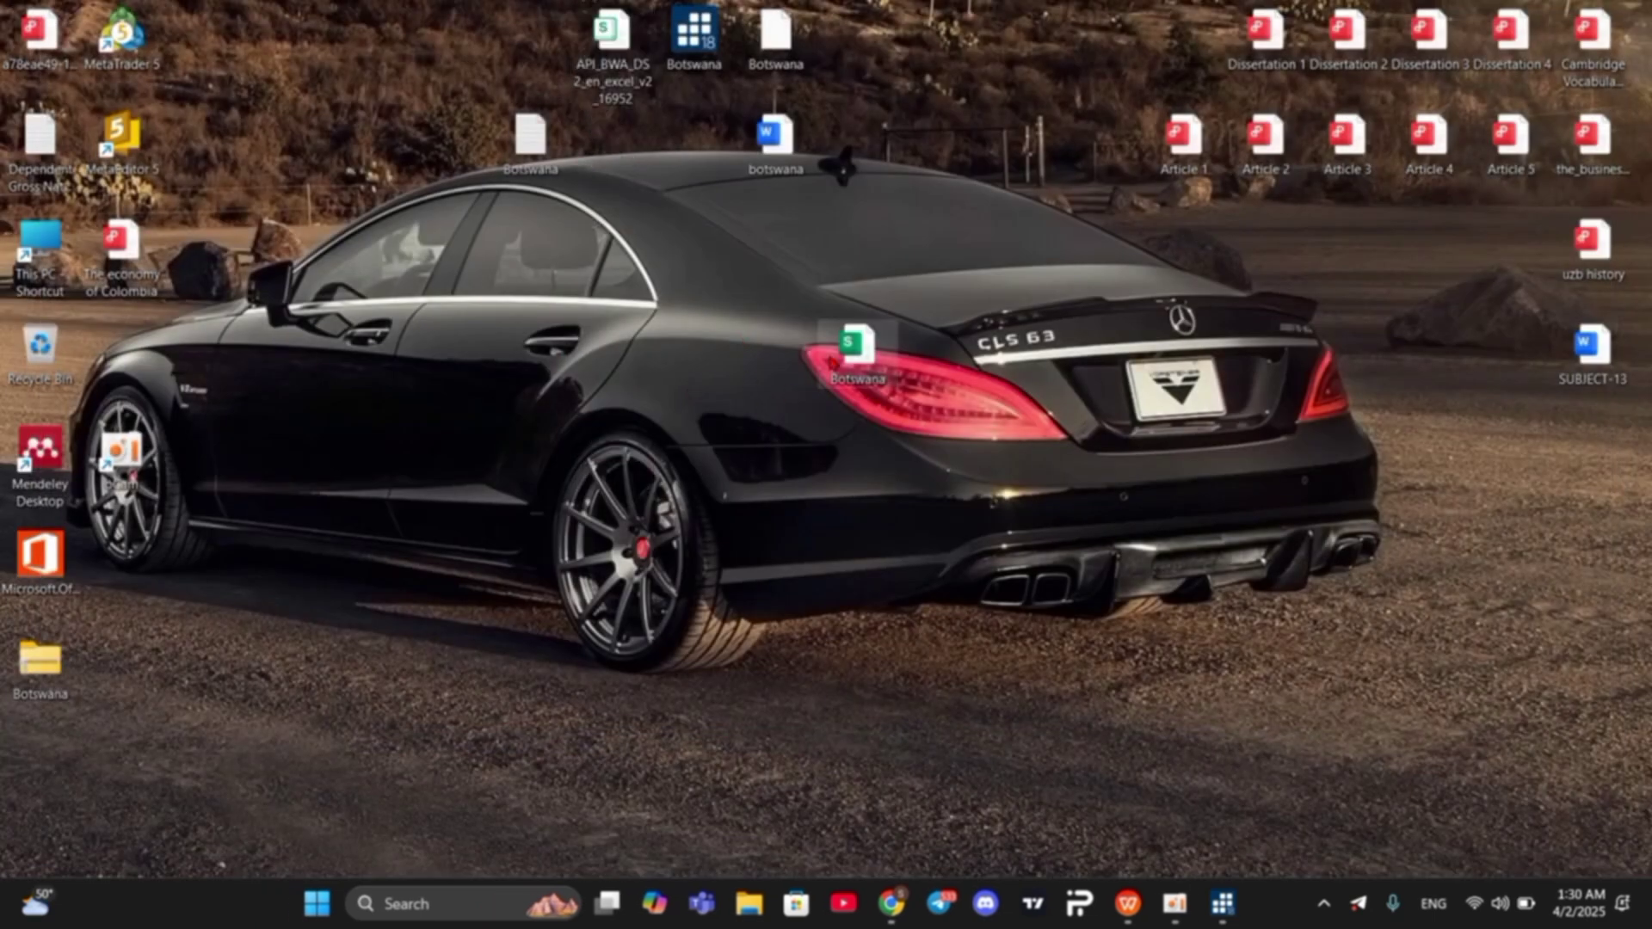
left_click_drag(858, 348, 940, 39)
left_click_drag(777, 138, 858, 39)
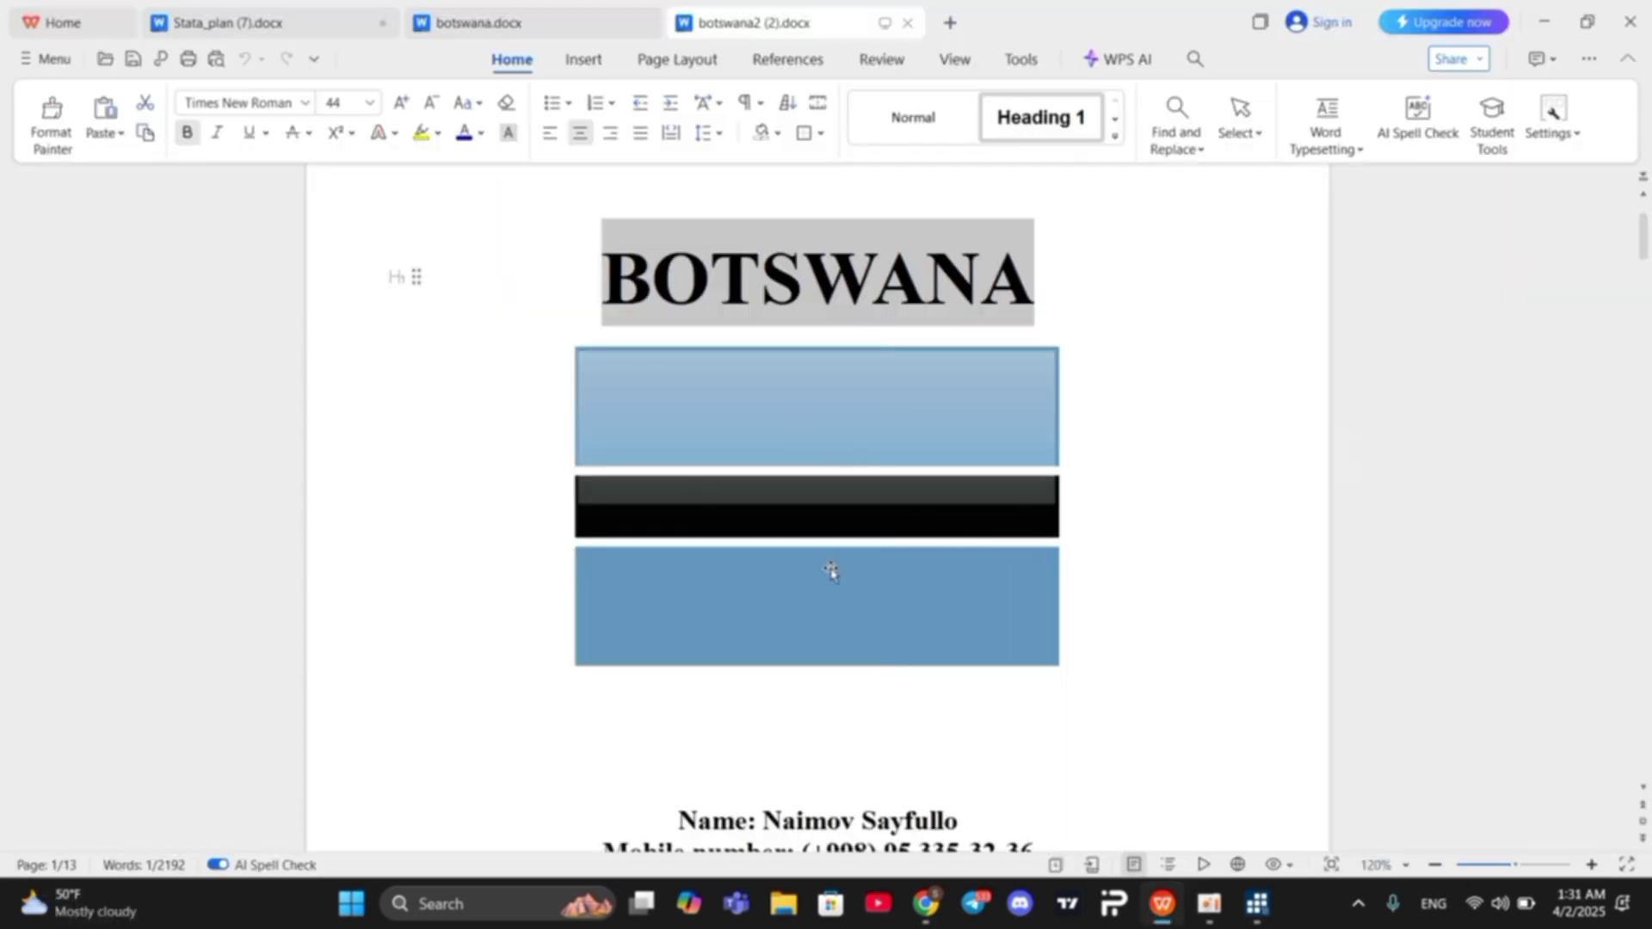
Step: Examine the cover page of botswana2 (2).docx, including the JEL codes and ORCID line, and the study title on page 2
scroll(832, 570, "down", 3, "ctrl")
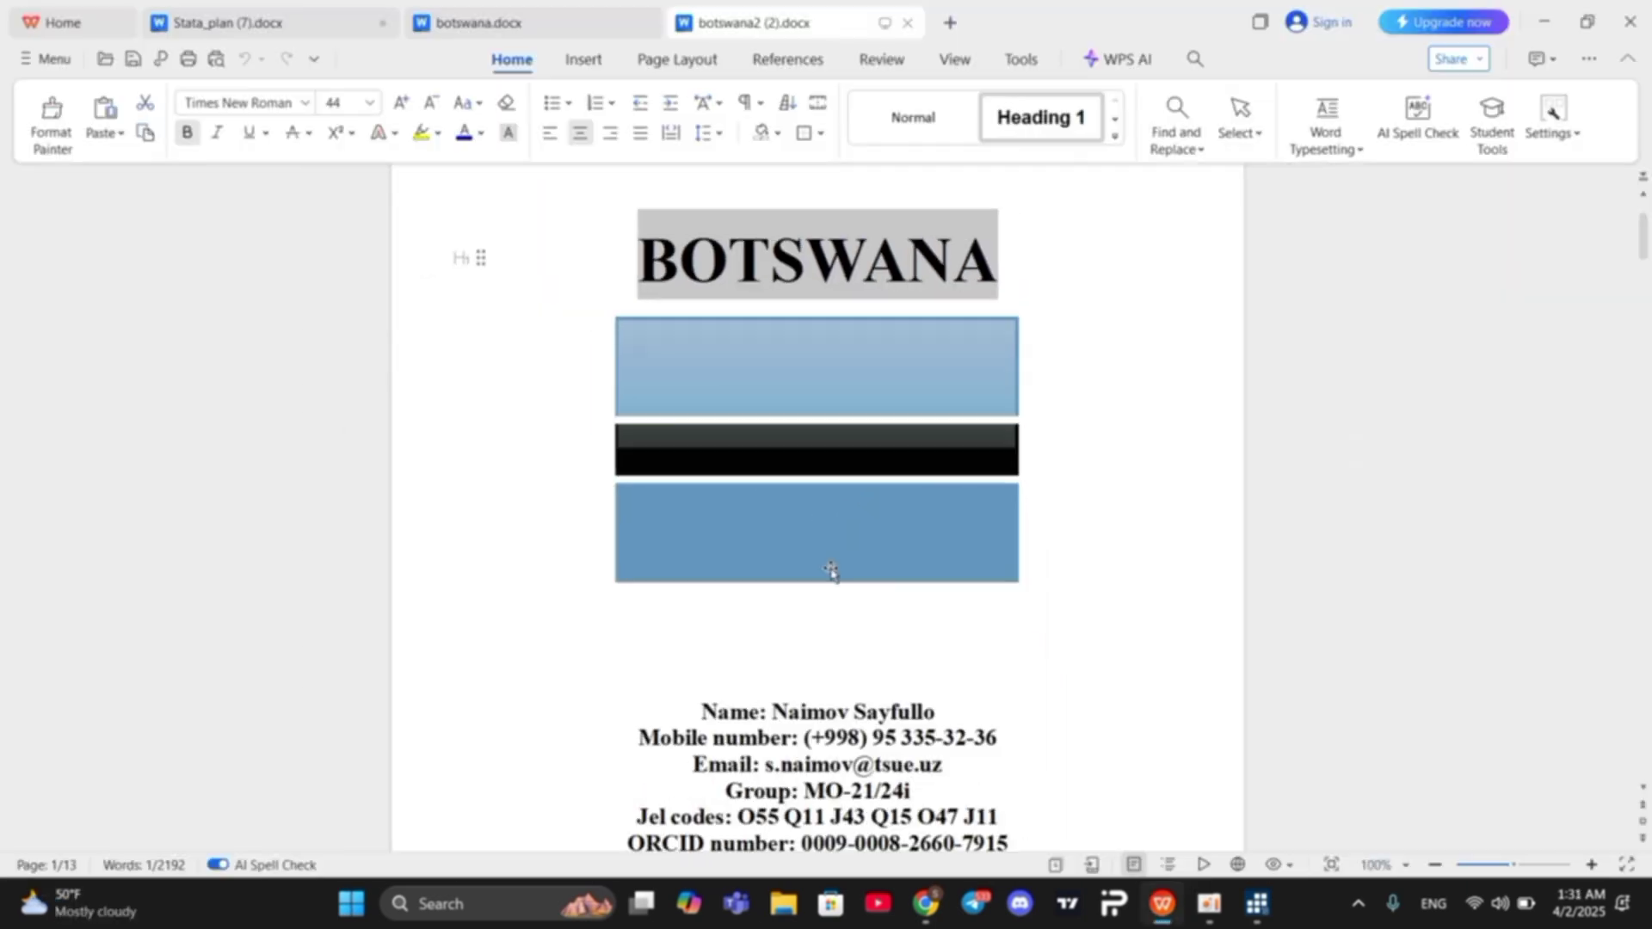
scroll(551, 654, "down", 3)
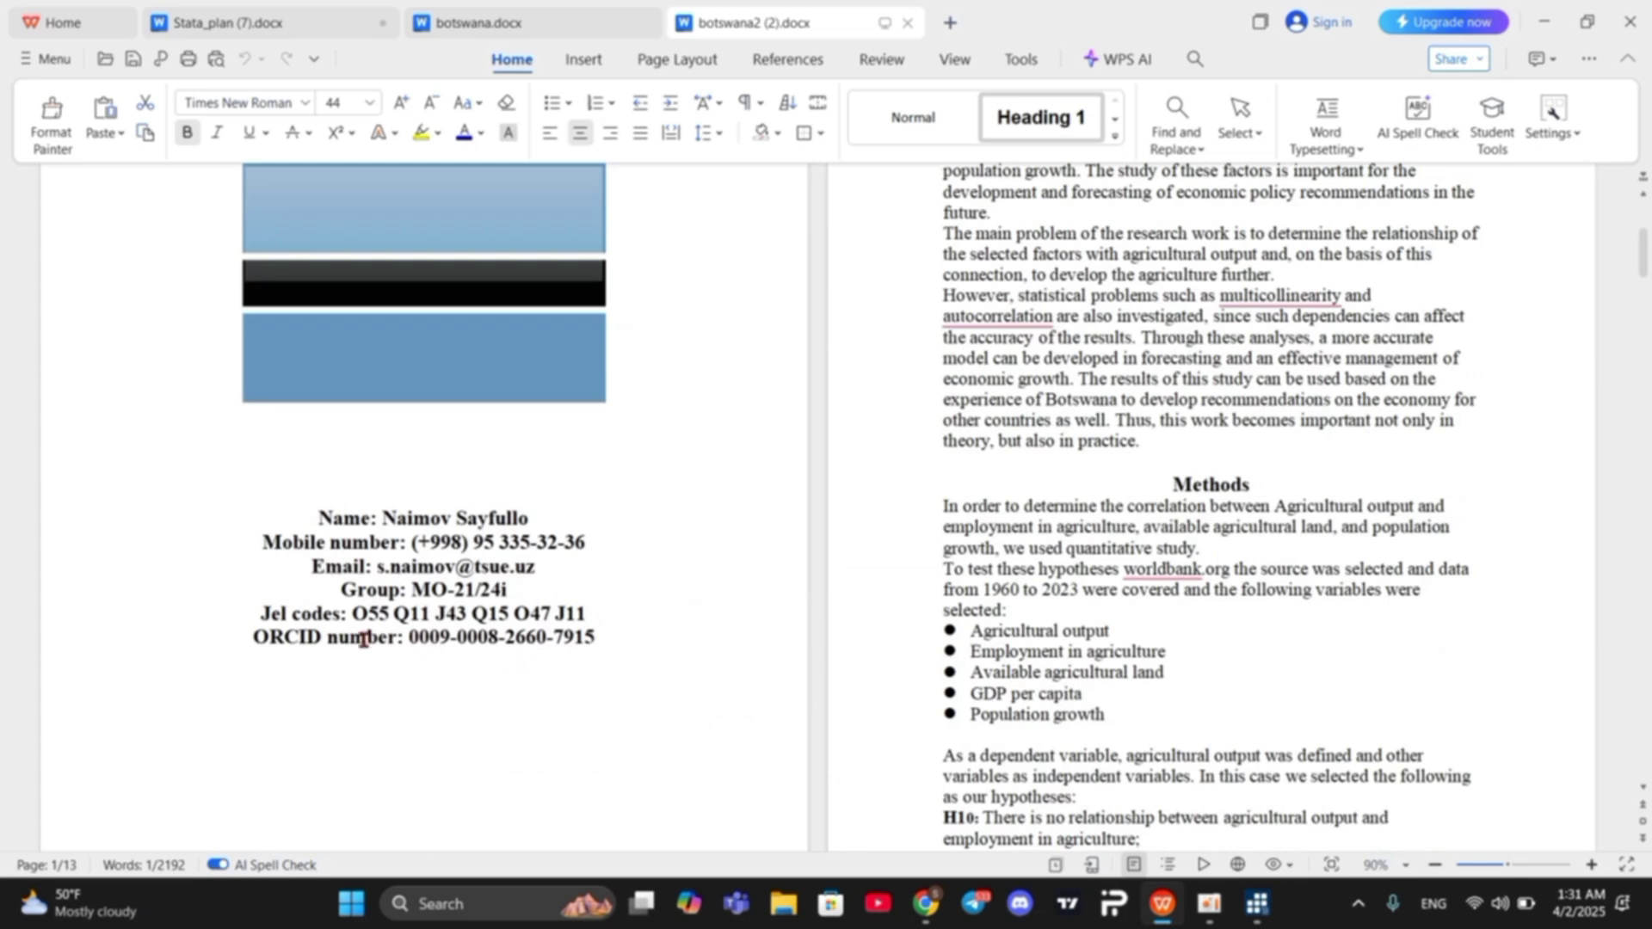
left_click_drag(255, 620, 587, 617)
left_click_drag(251, 638, 594, 641)
left_click(609, 685)
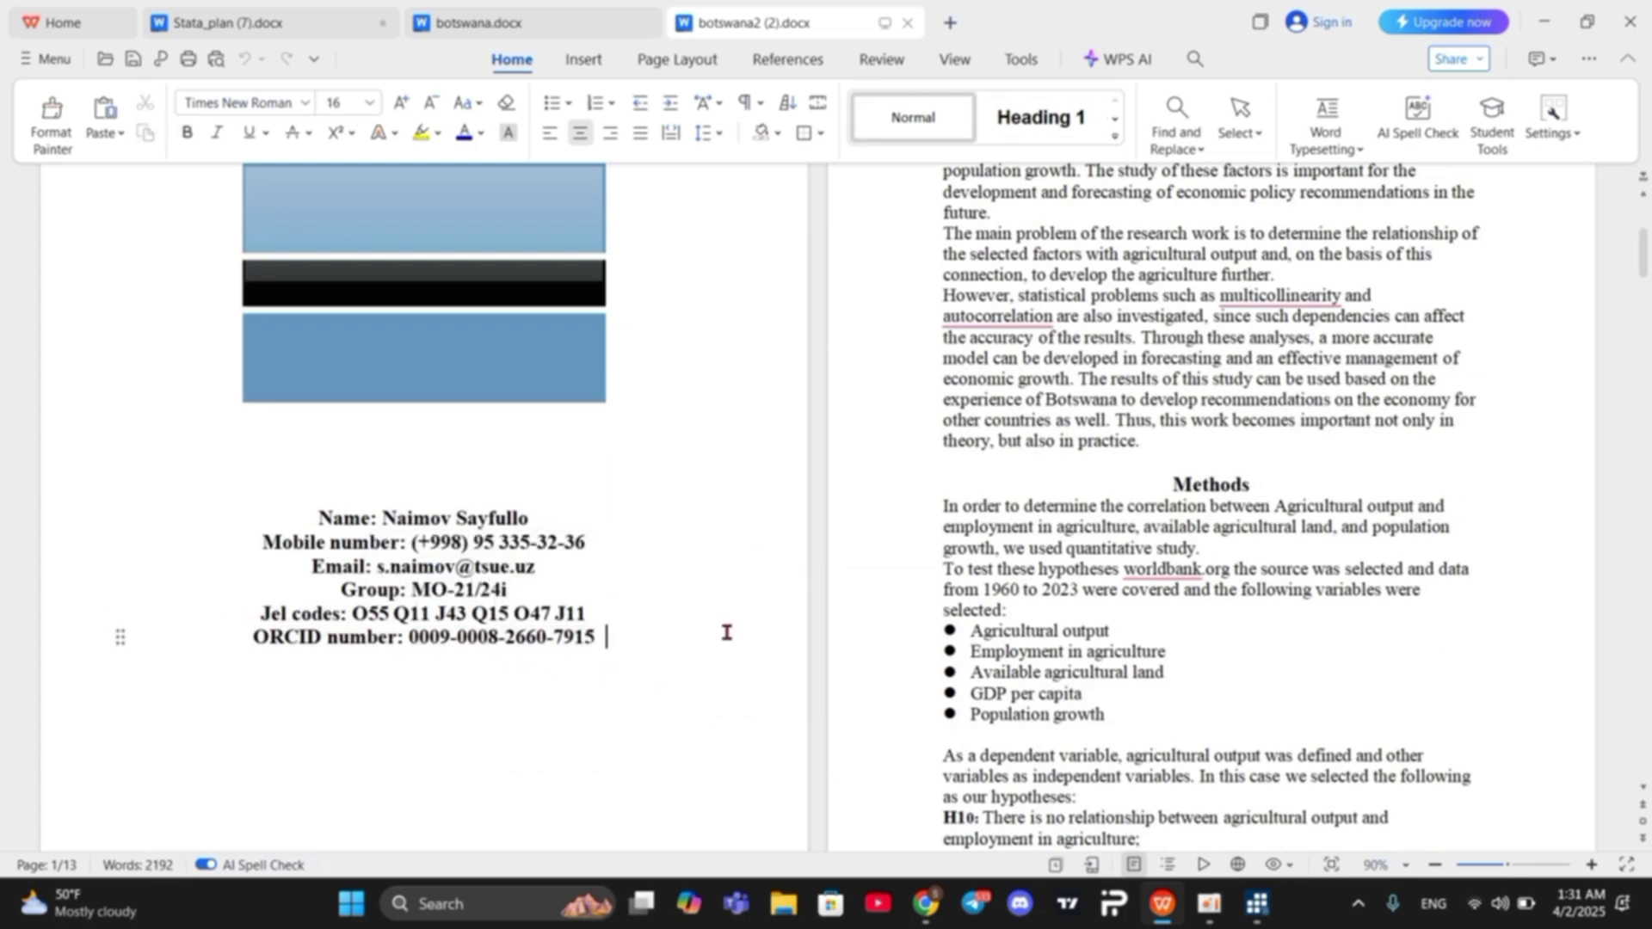
scroll(727, 631, "up", 6)
left_click_drag(975, 269, 1403, 295)
left_click(1299, 294)
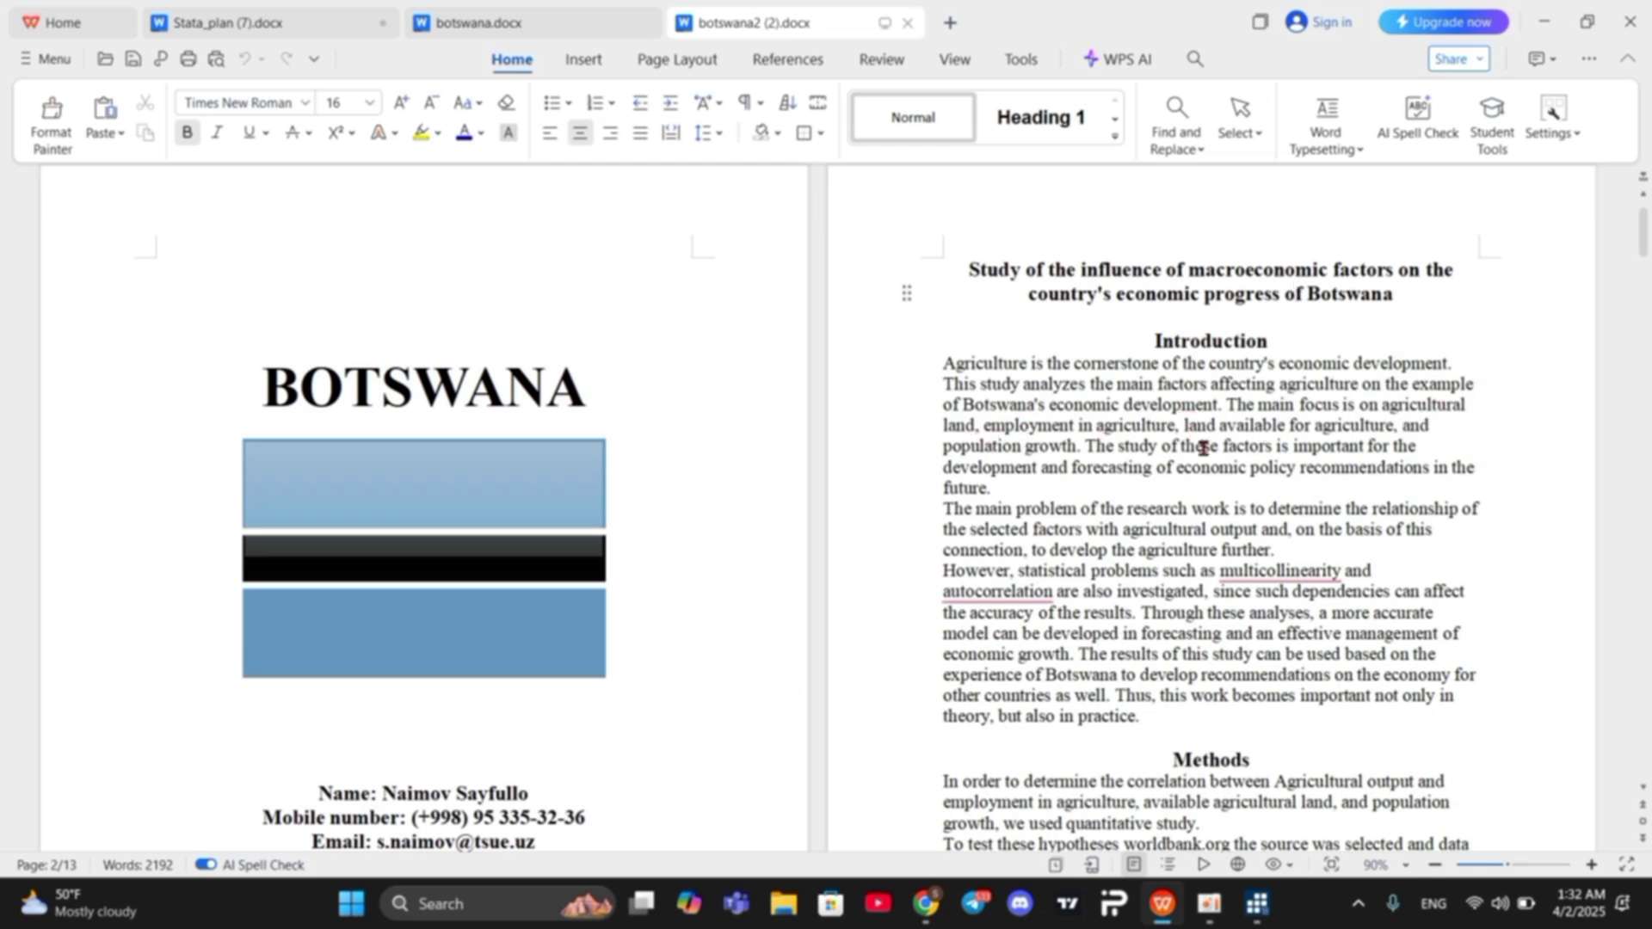
Step: Read through botswana2 (2).docx from the introduction and methods to the research steps, graphs, correlation table and regression tables
scroll(1205, 593, "down", 3)
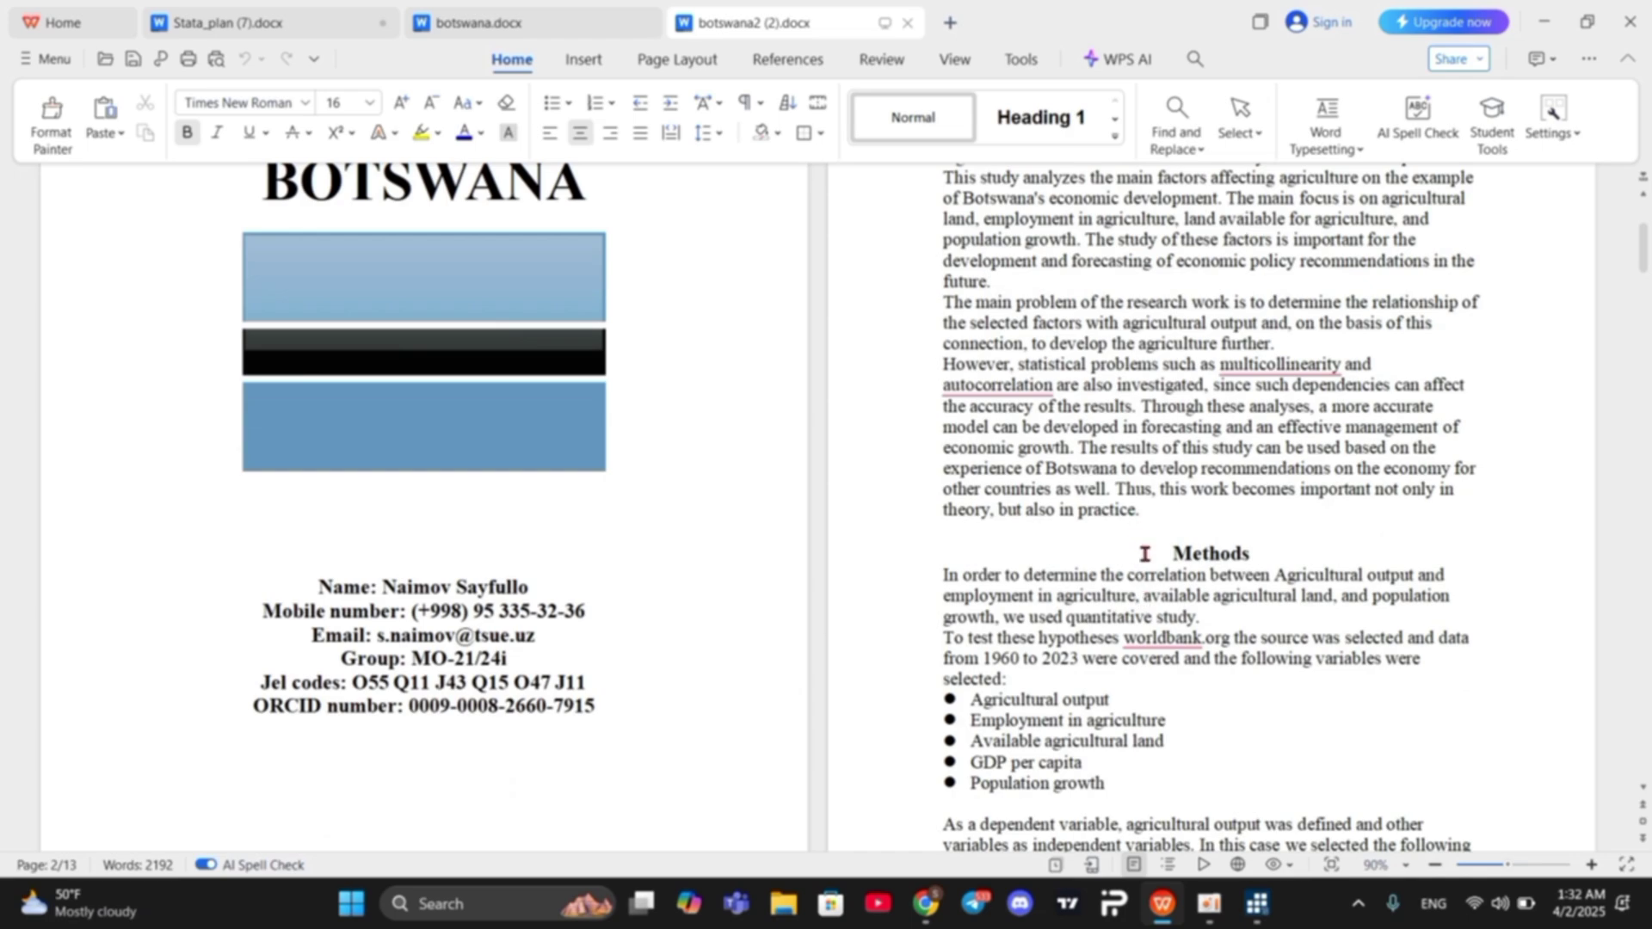
scroll(1145, 554, "down", 12)
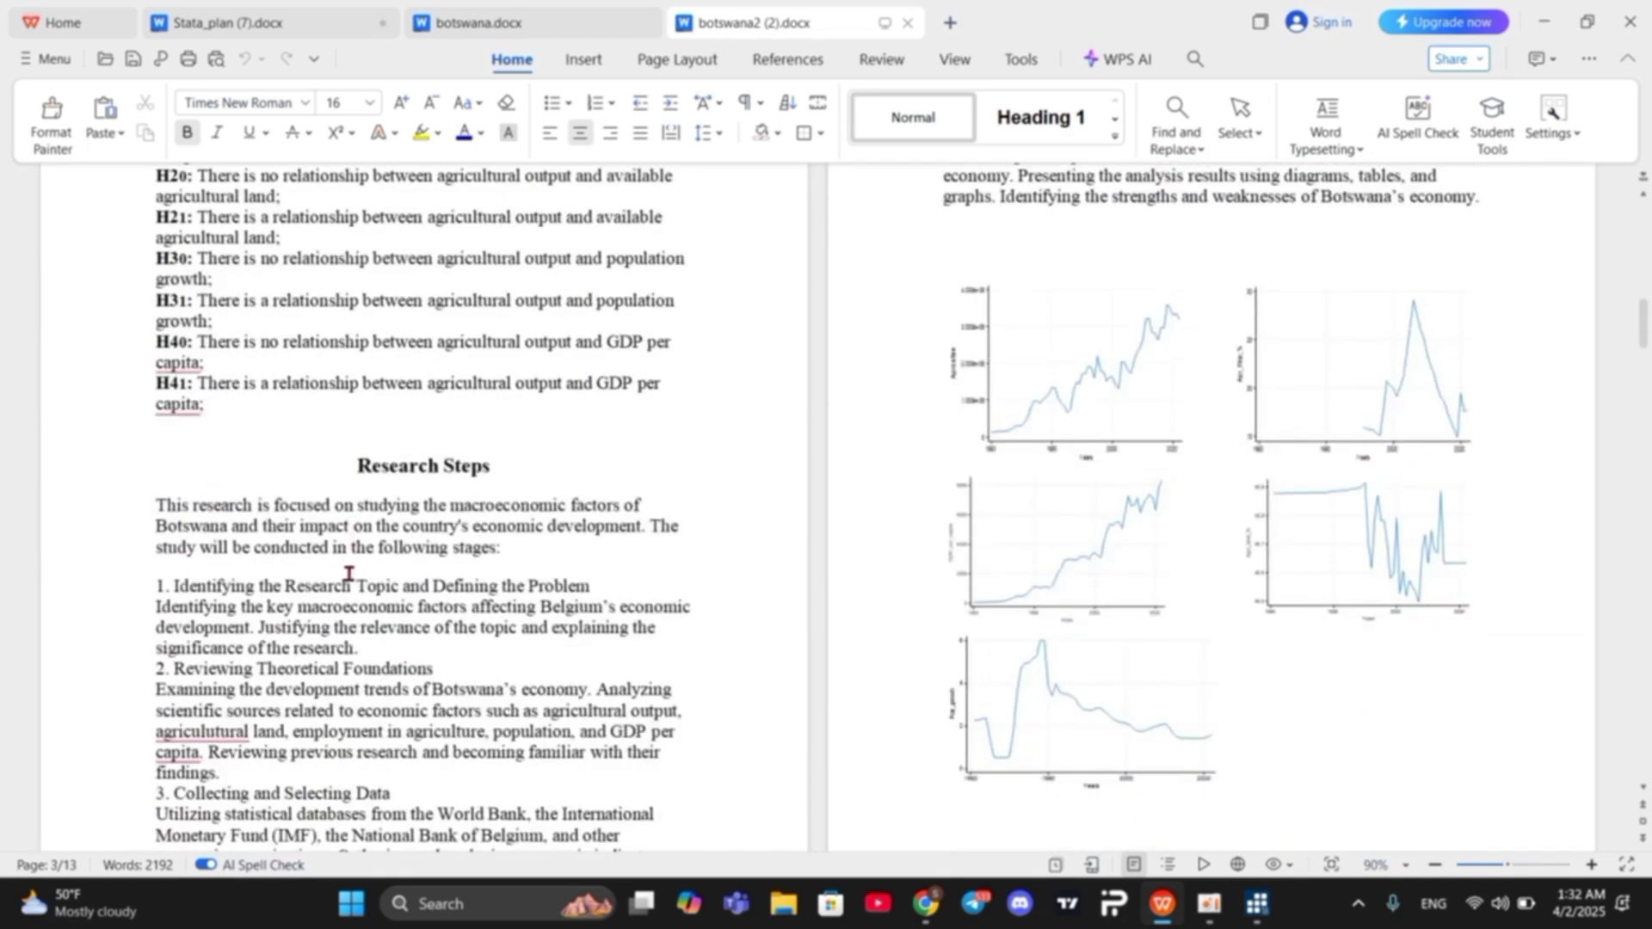
scroll(370, 525, "down", 3)
scroll(786, 416, "up", 3)
scroll(1248, 714, "down", 9)
scroll(1016, 631, "down", 6)
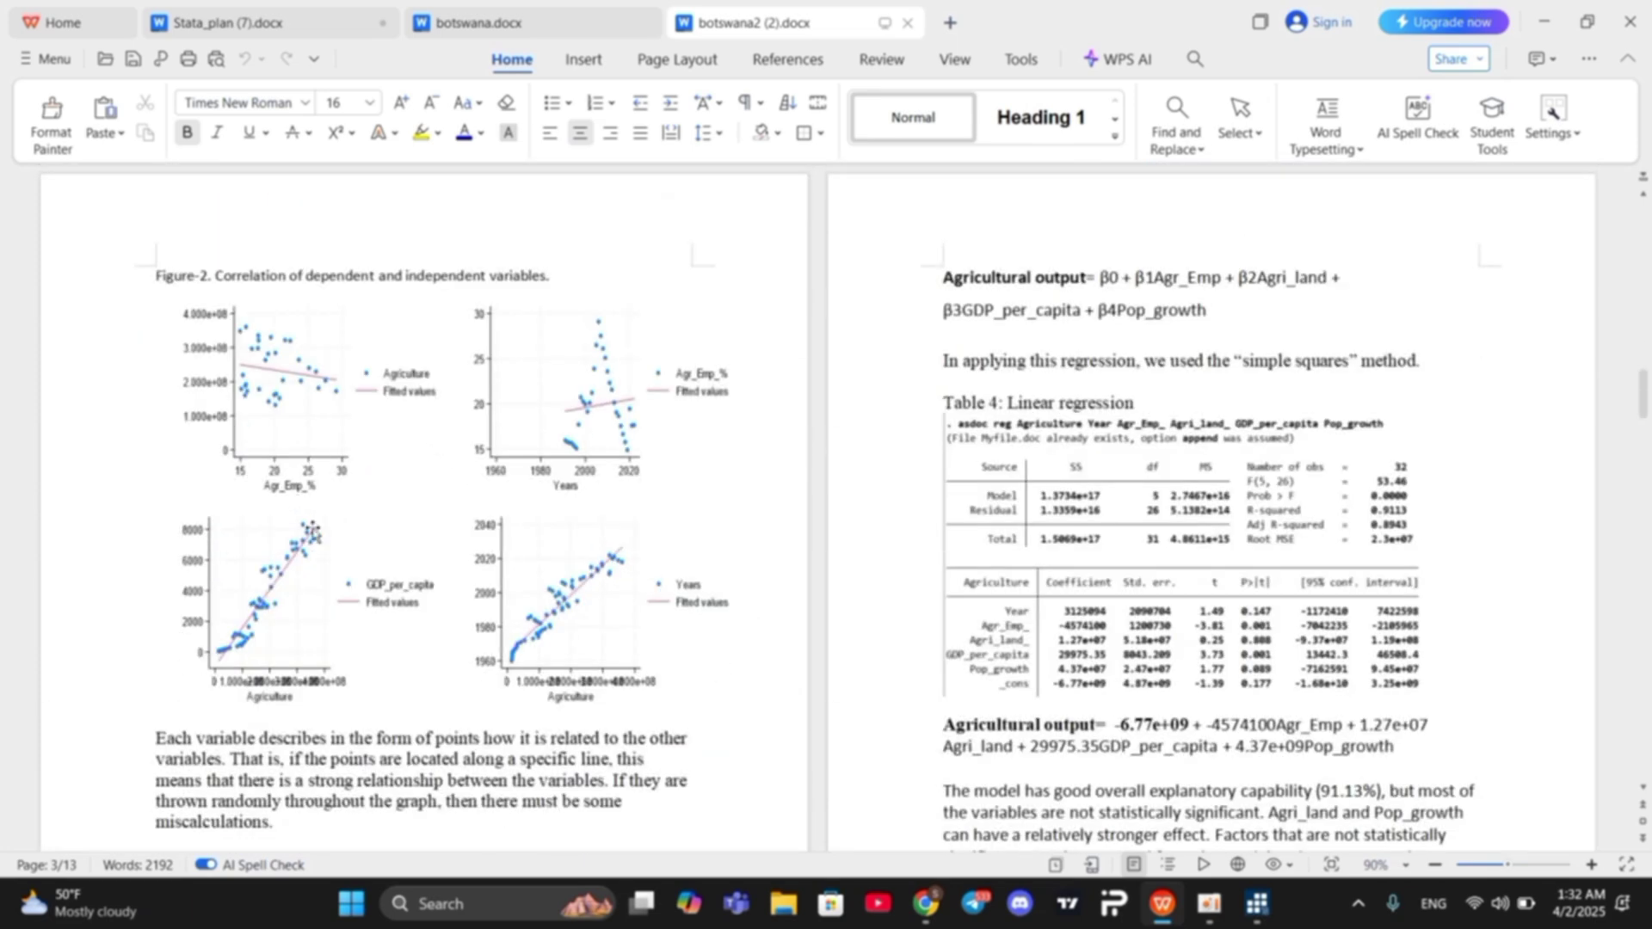
scroll(1219, 501, "down", 2)
scroll(1086, 605, "down", 4)
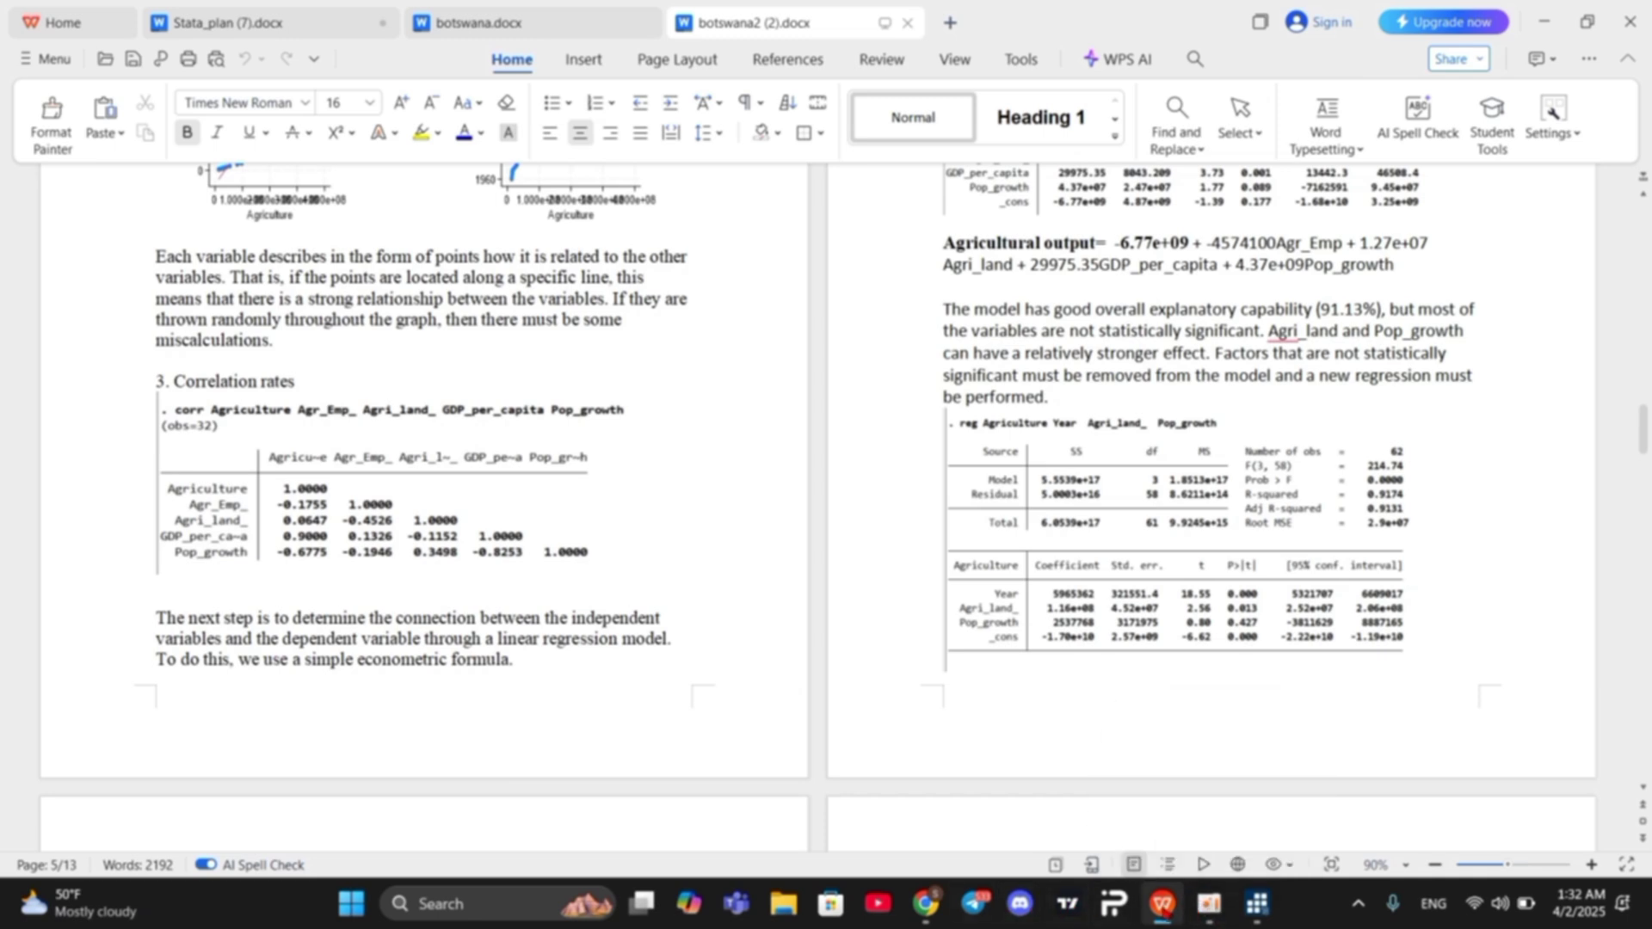
Step: Mark task 5, Word interpretation, with "+" in Stata_plan (7).docx and return to botswana2 (2).docx
left_click(248, 12)
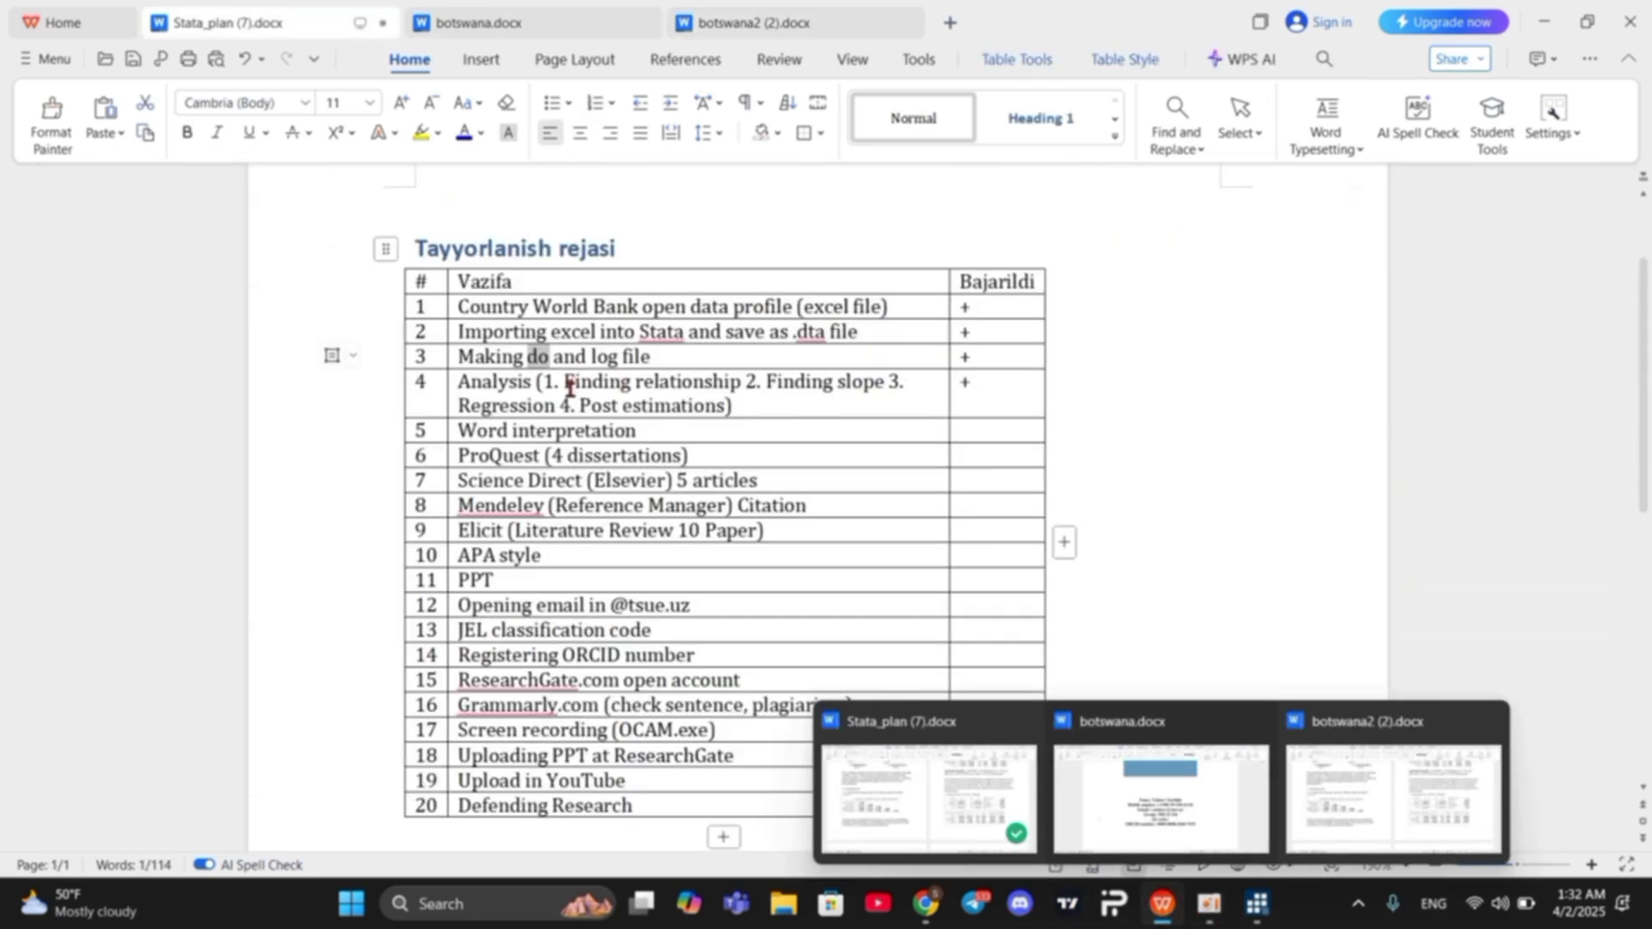
left_click(986, 395)
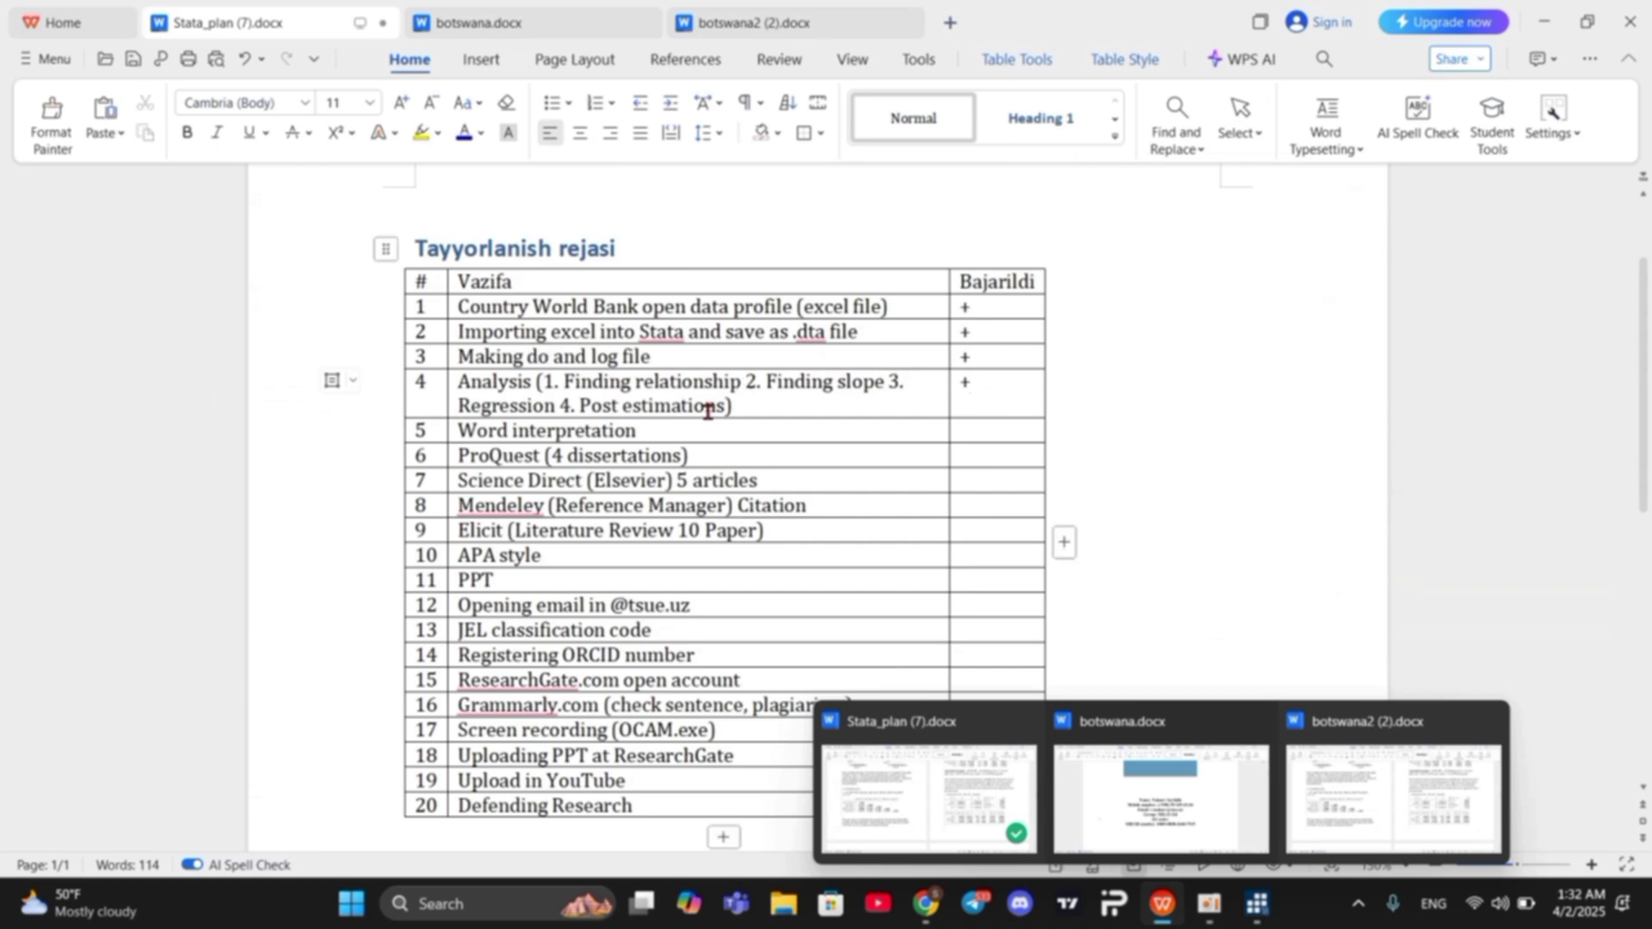
left_click(1225, 542)
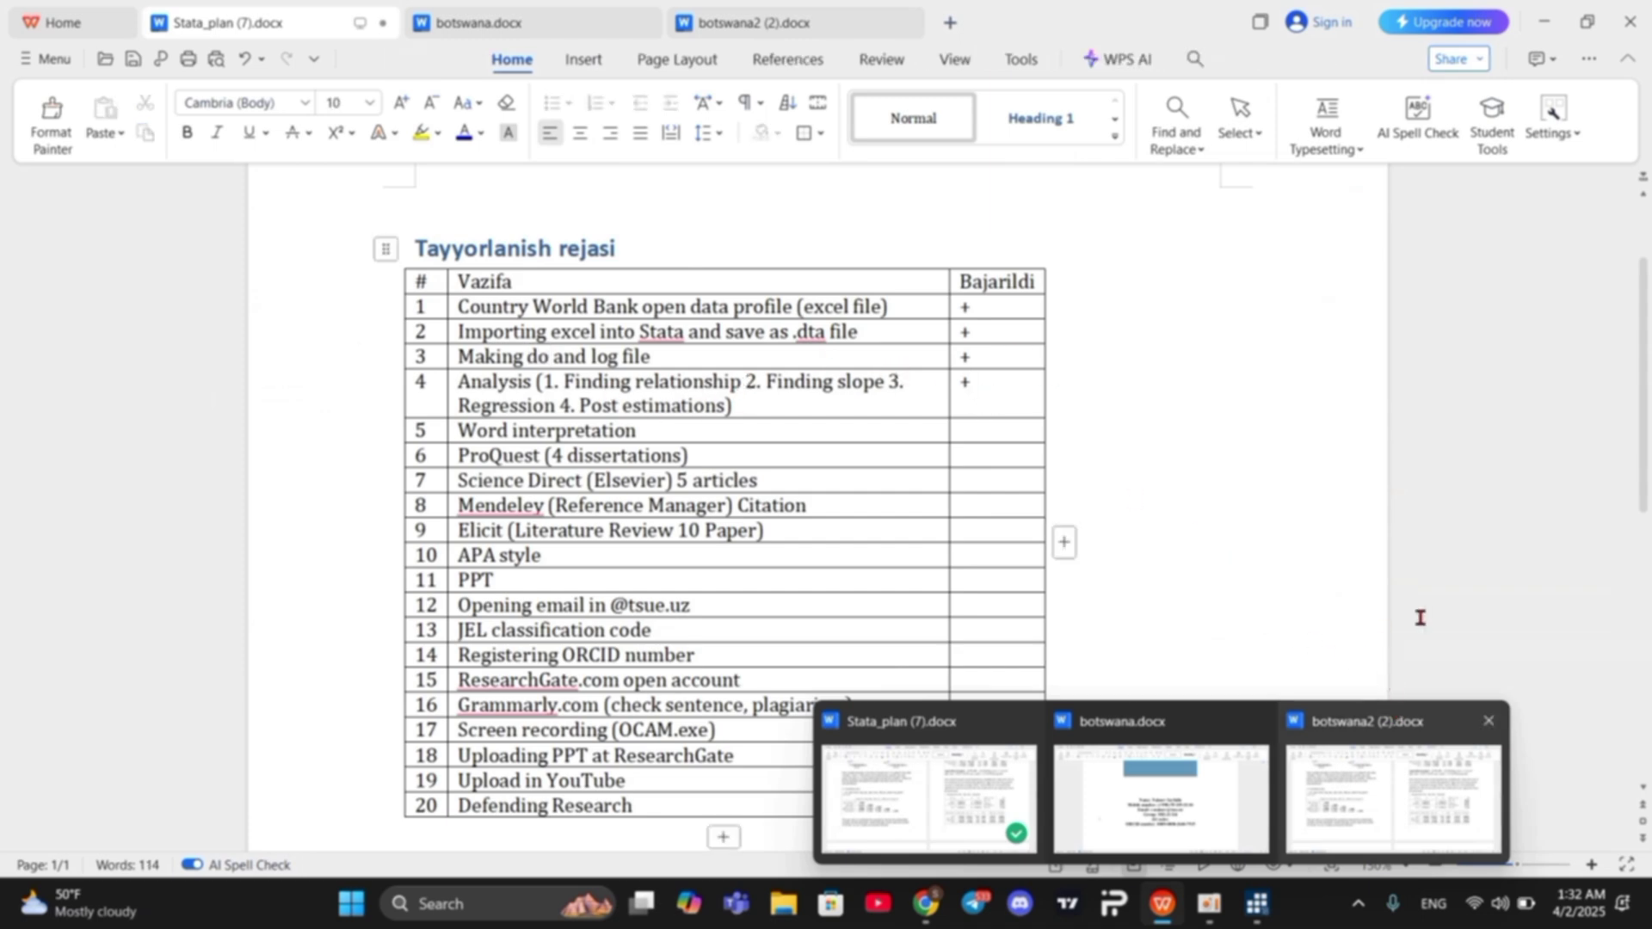
scroll(555, 419, "down", 1)
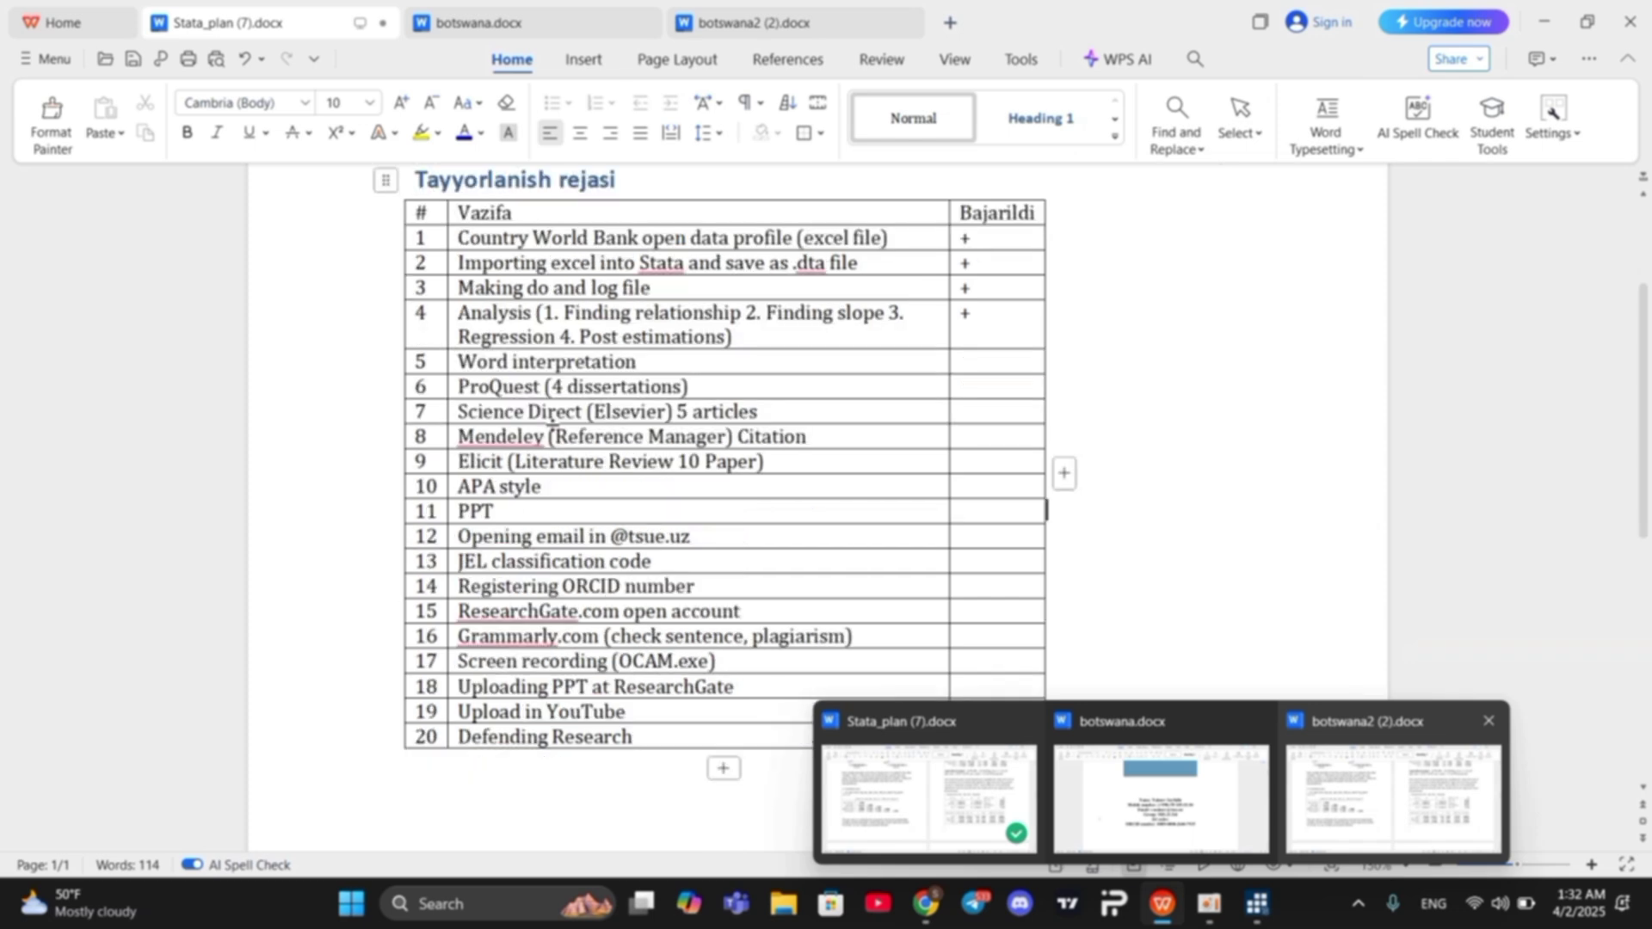
left_click(965, 361)
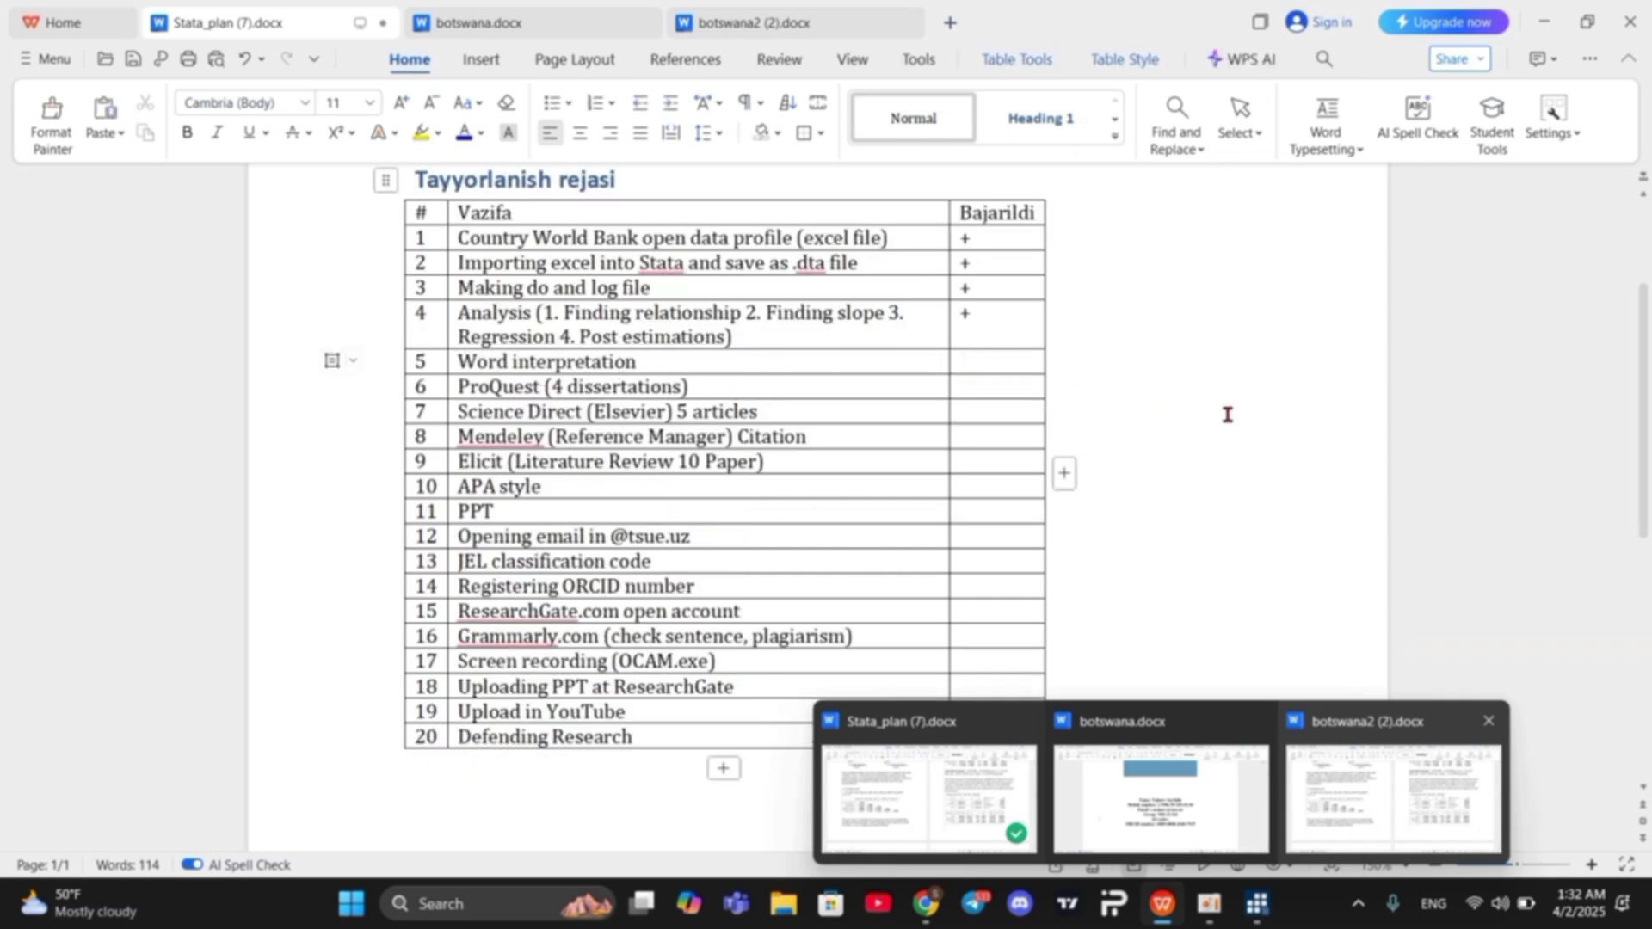
type("+")
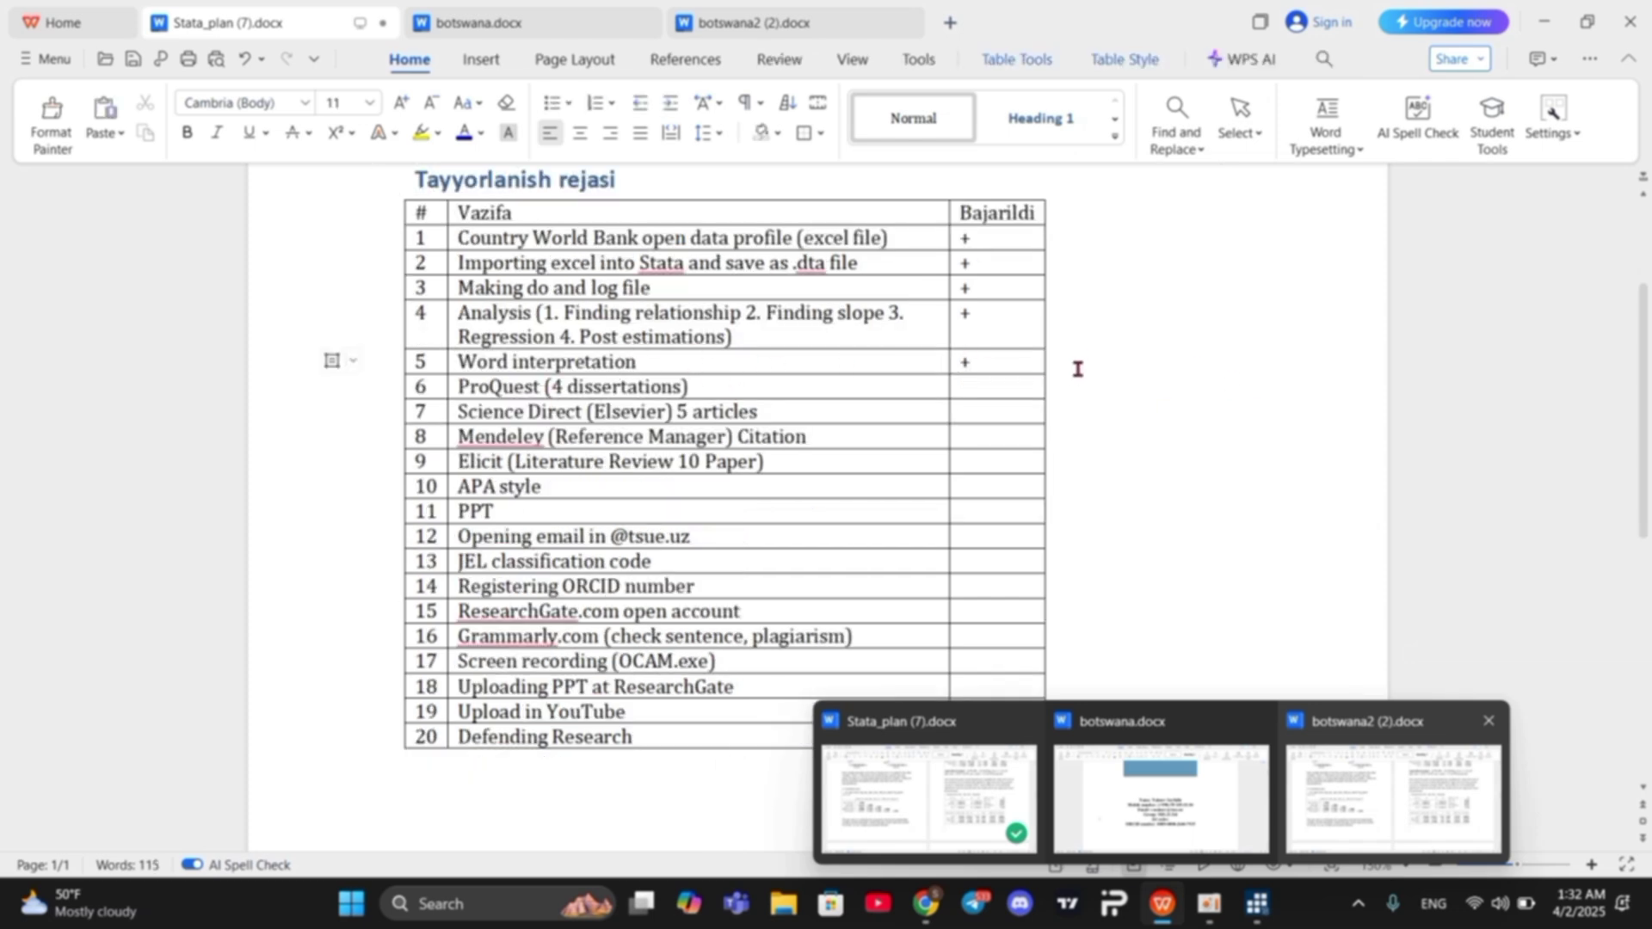
left_click(1387, 798)
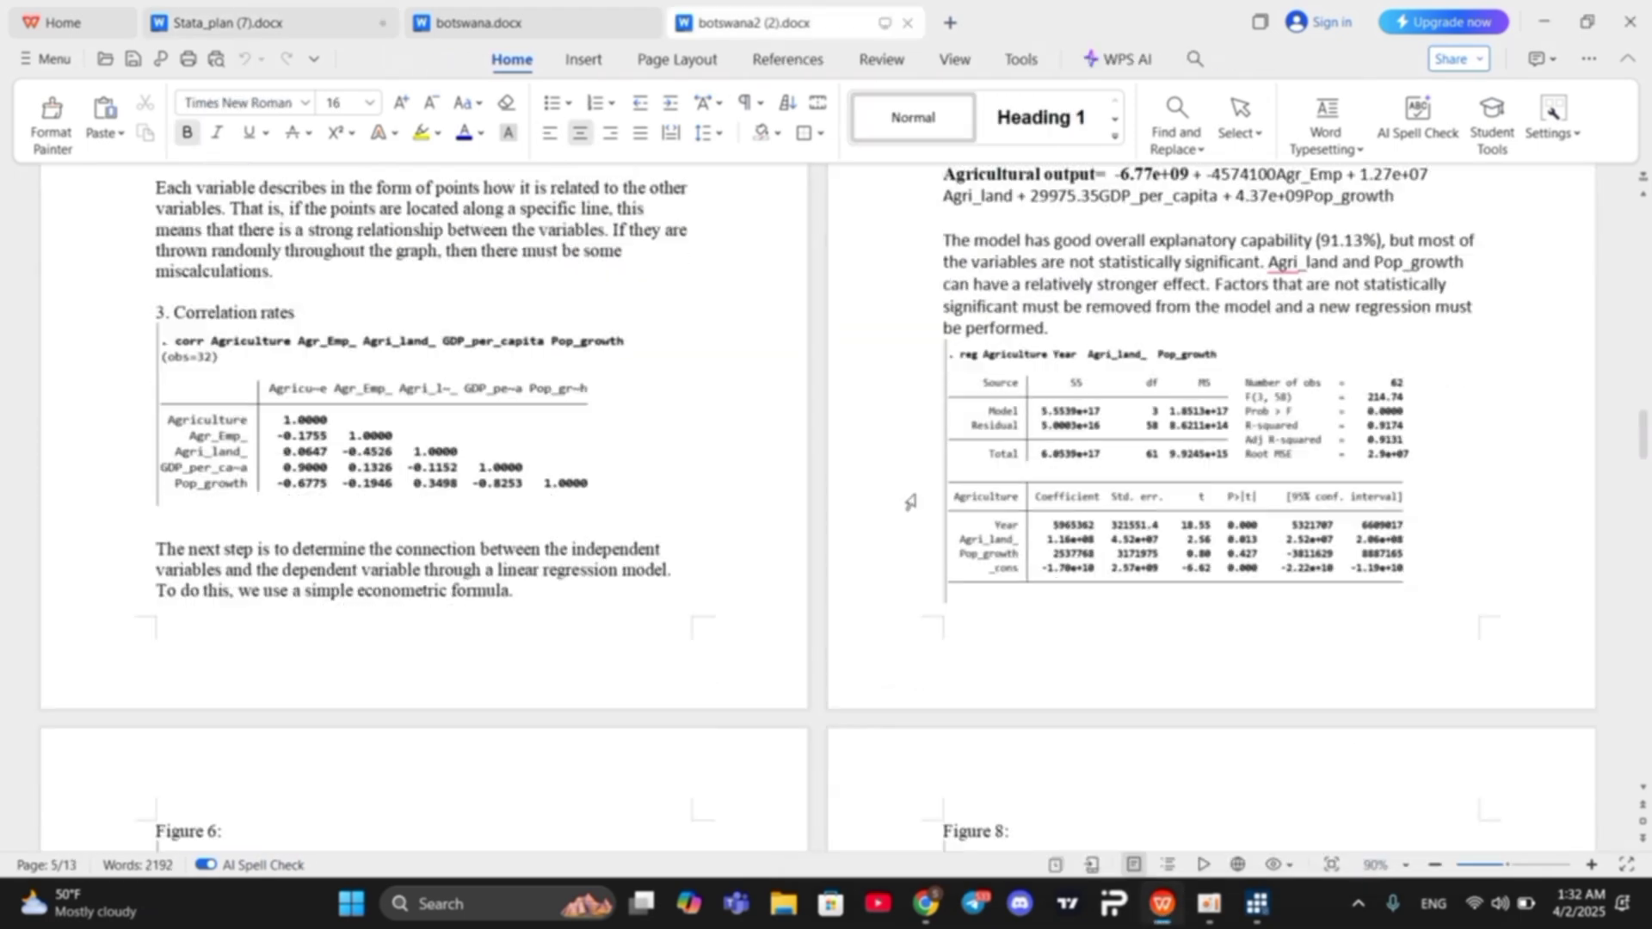
Step: Read through botswana2 (2).docx from the Figure 6–9 post-estimation tests and conclusion to the ScienceDirect and ProQuest literature sections and references
scroll(1240, 487, "down", 3)
scroll(413, 524, "down", 3)
scroll(1290, 605, "down", 6)
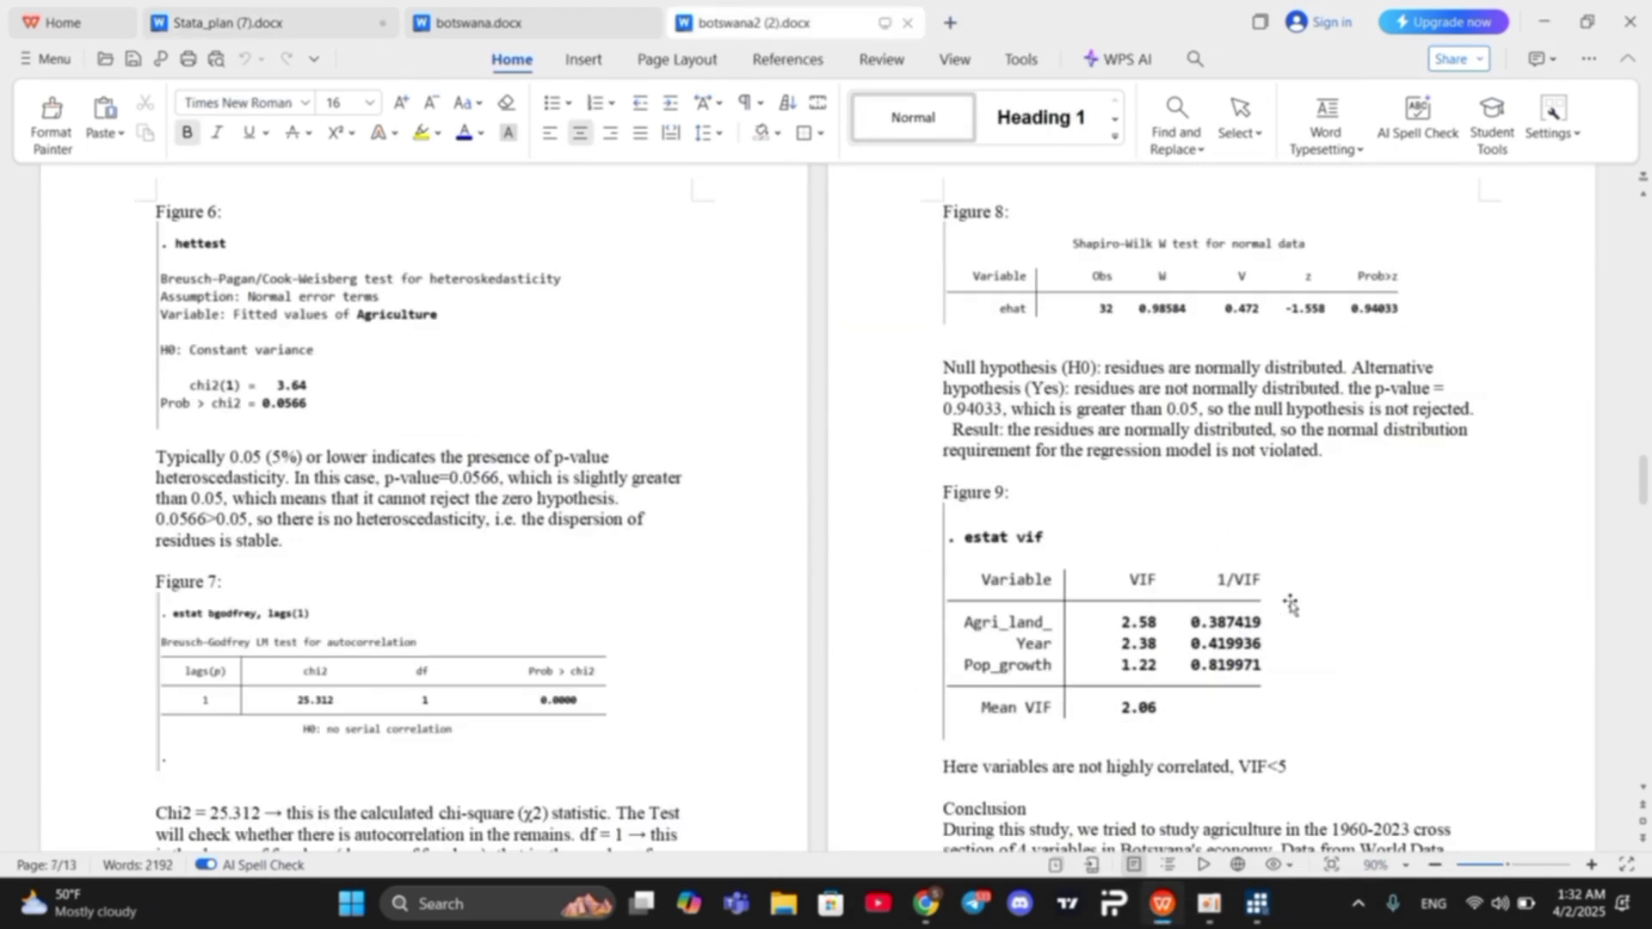
scroll(1255, 627, "down", 3)
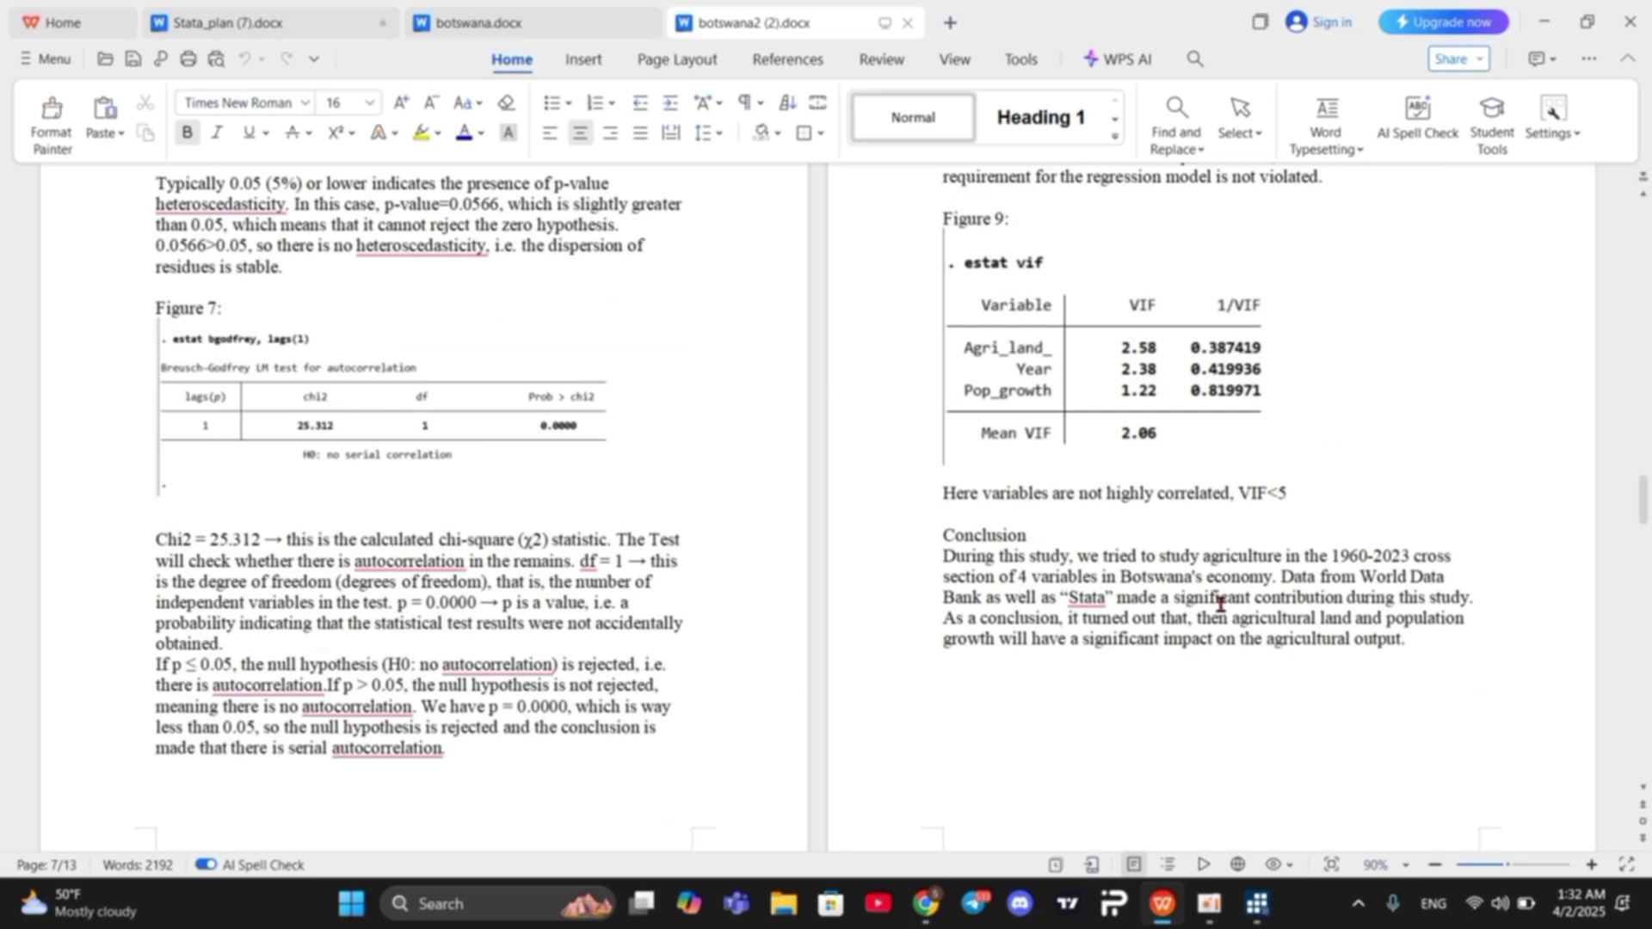
scroll(752, 616, "down", 3)
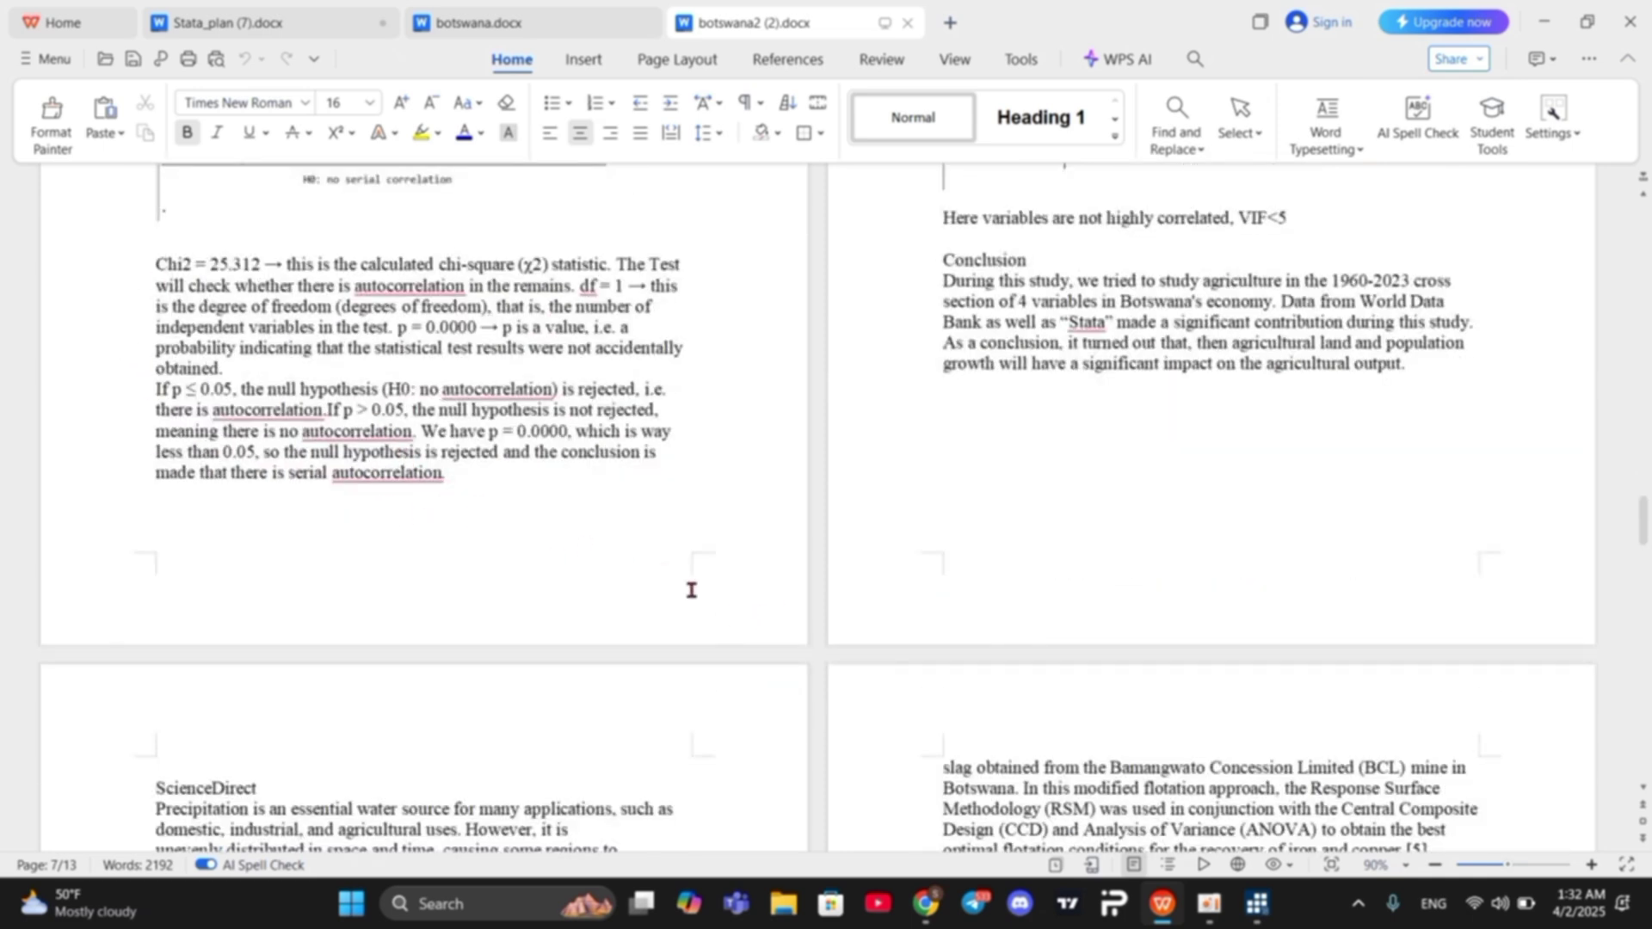
scroll(692, 590, "down", 10)
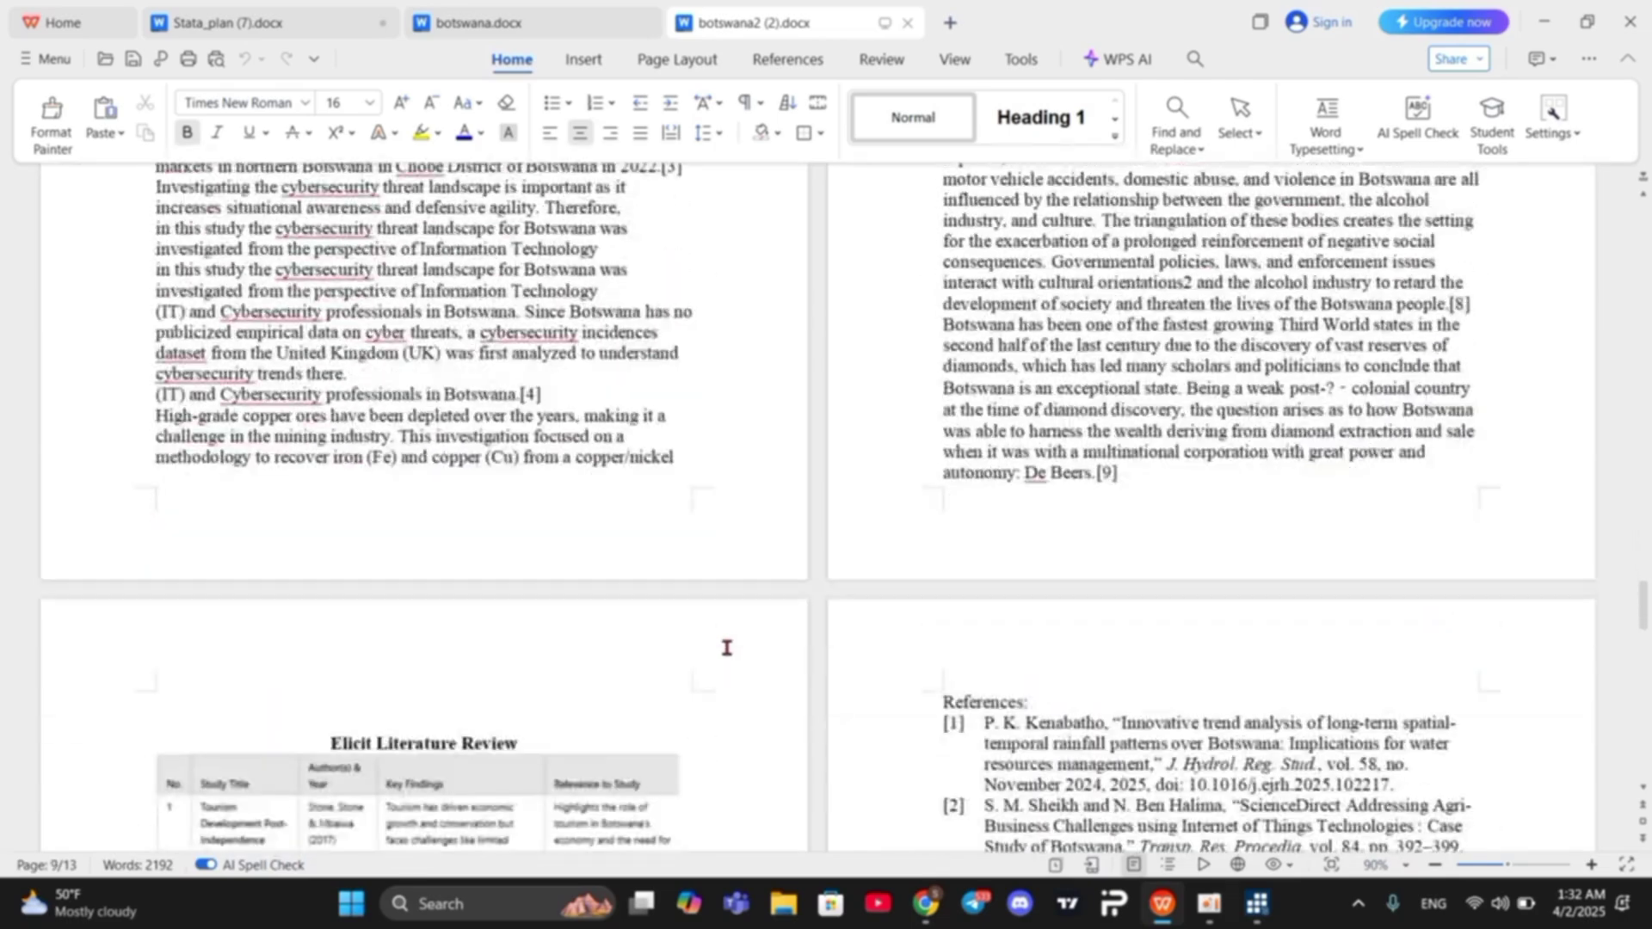
scroll(726, 647, "up", 10)
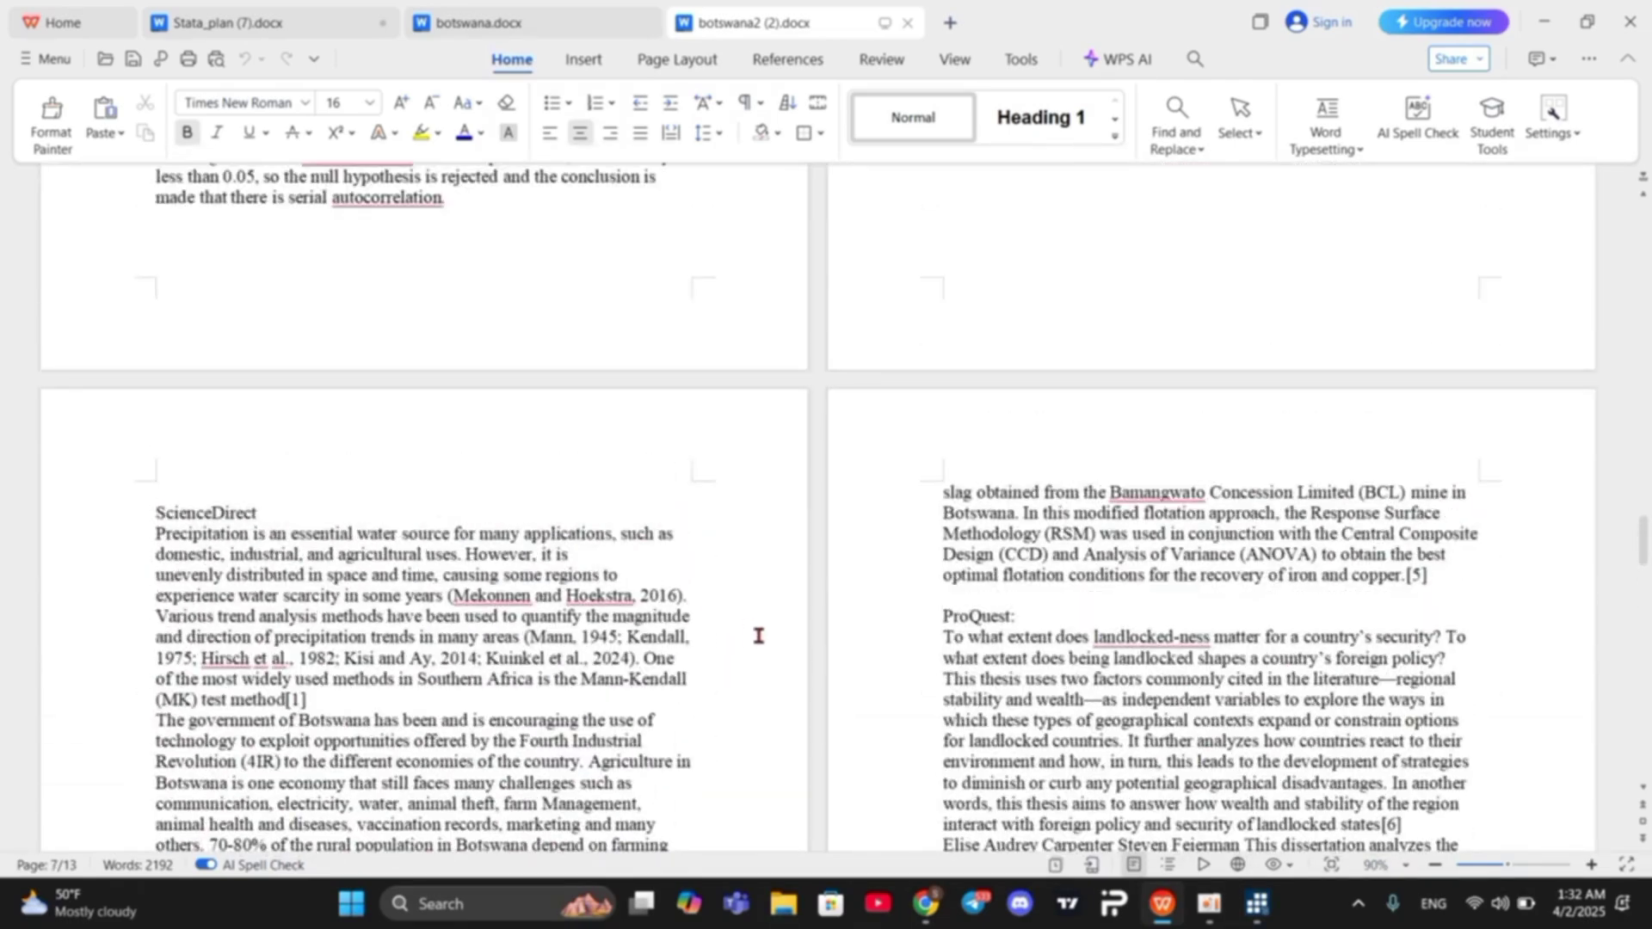
scroll(758, 636, "down", 6)
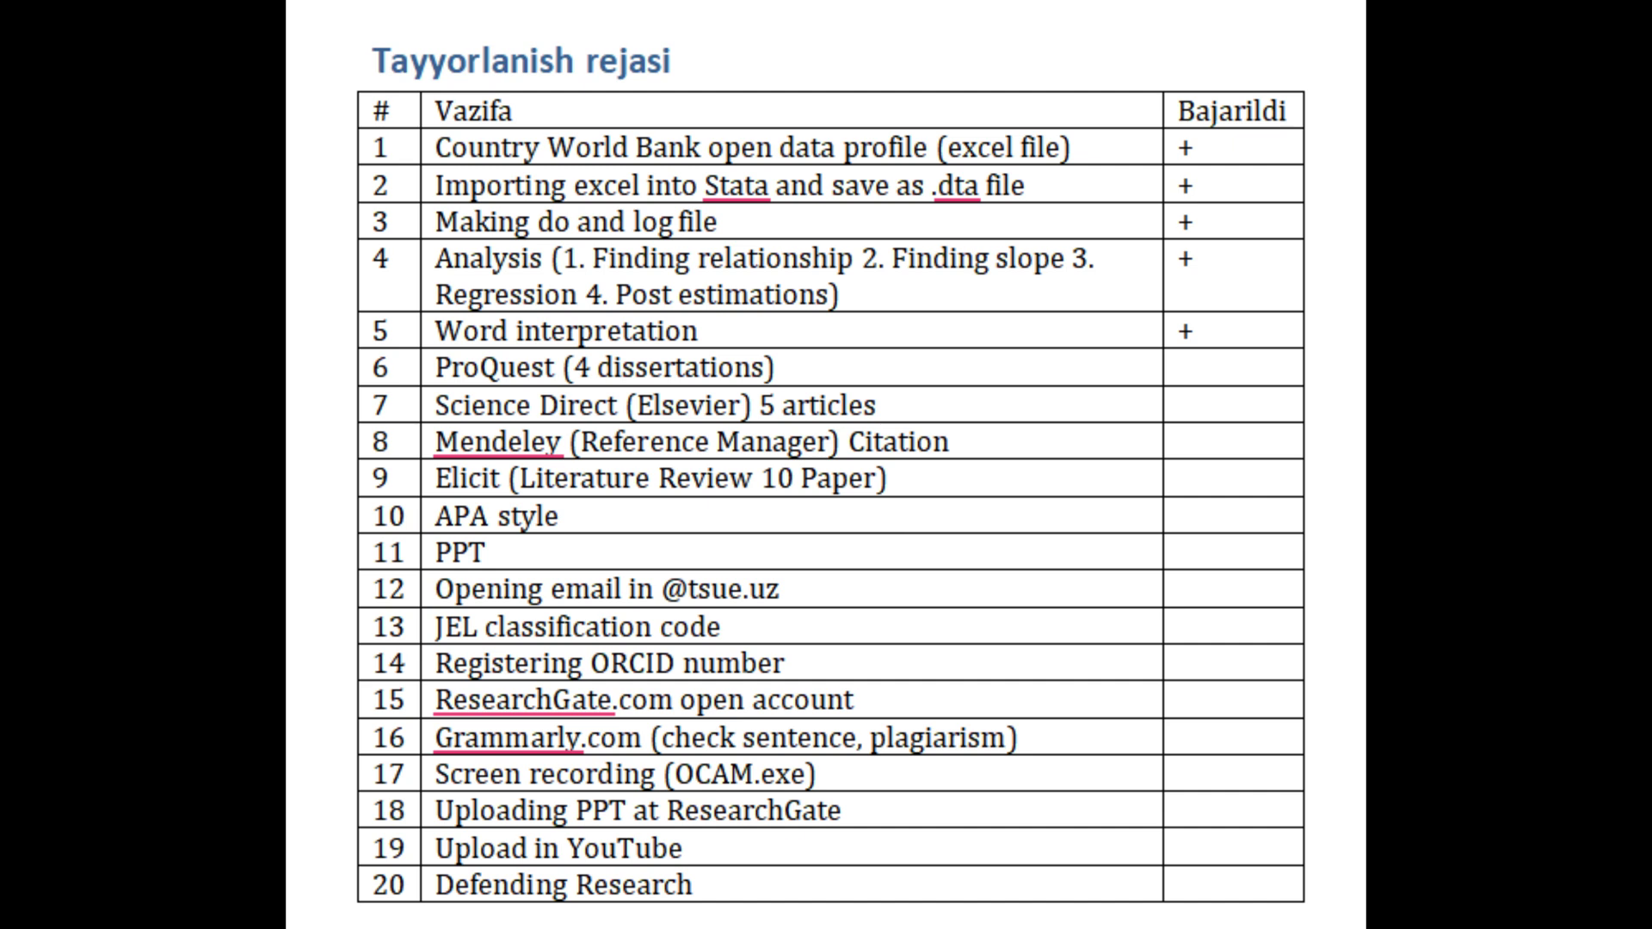